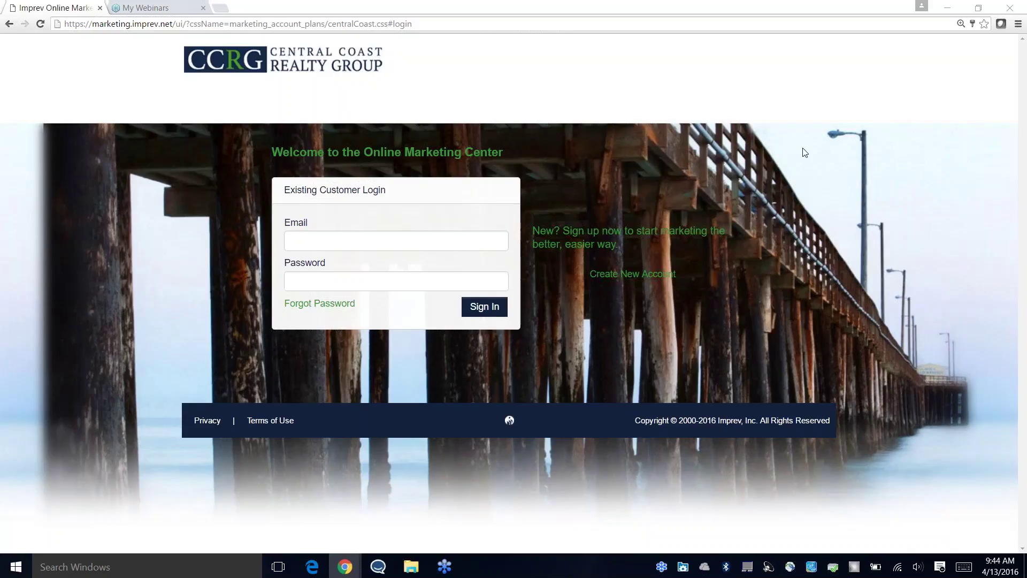
Step: Bring up the 1234 Main Street congratulations email and open its Central Coast ePostcard link
{"action": "mouse_move", "coordinate": [360, 550]}
{"action": "left_click", "coordinate": [374, 521]}
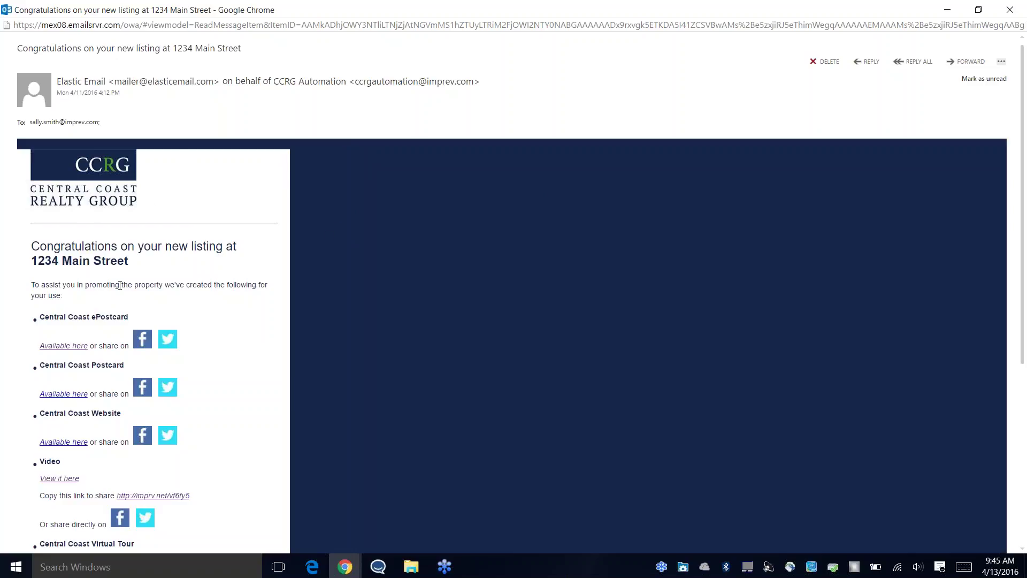
{"action": "scroll", "coordinate": [145, 286], "scroll_direction": "down", "scroll_amount": 1}
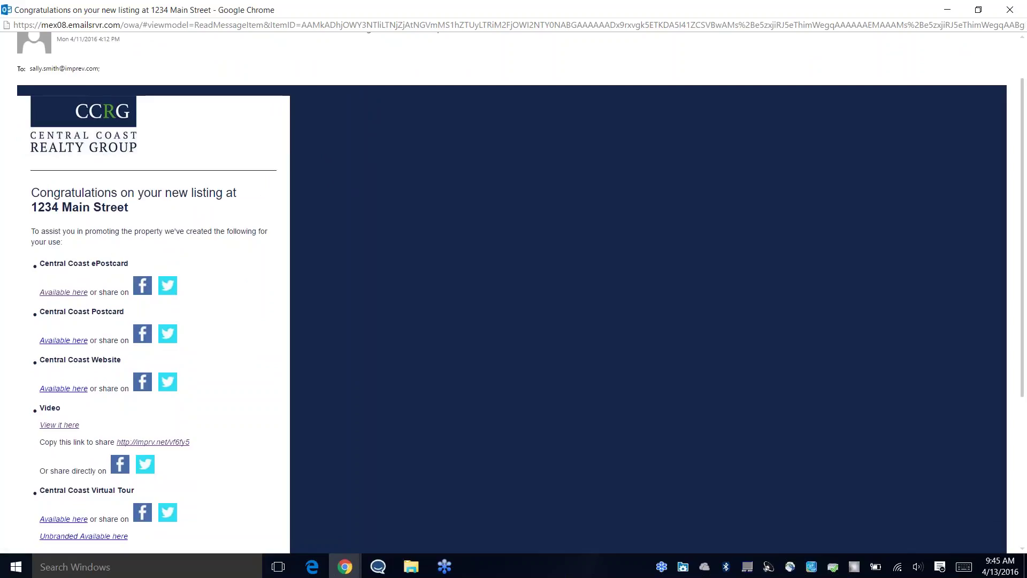
{"action": "left_click", "coordinate": [81, 298]}
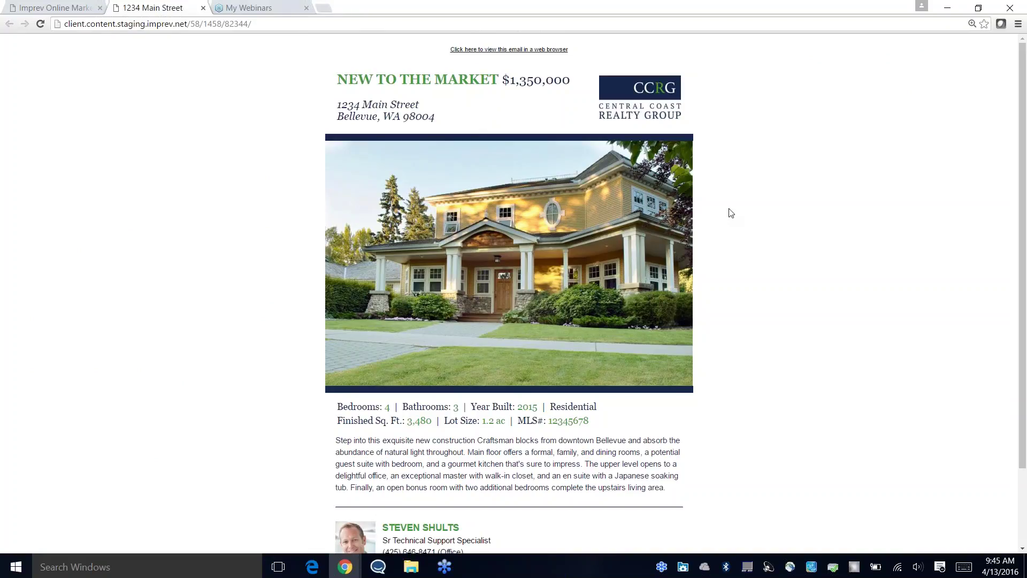
Step: Scroll through the 1234 Main Street ePostcard, close its tab, and return to the listing email
{"action": "scroll", "coordinate": [729, 214], "scroll_direction": "down", "scroll_amount": 3}
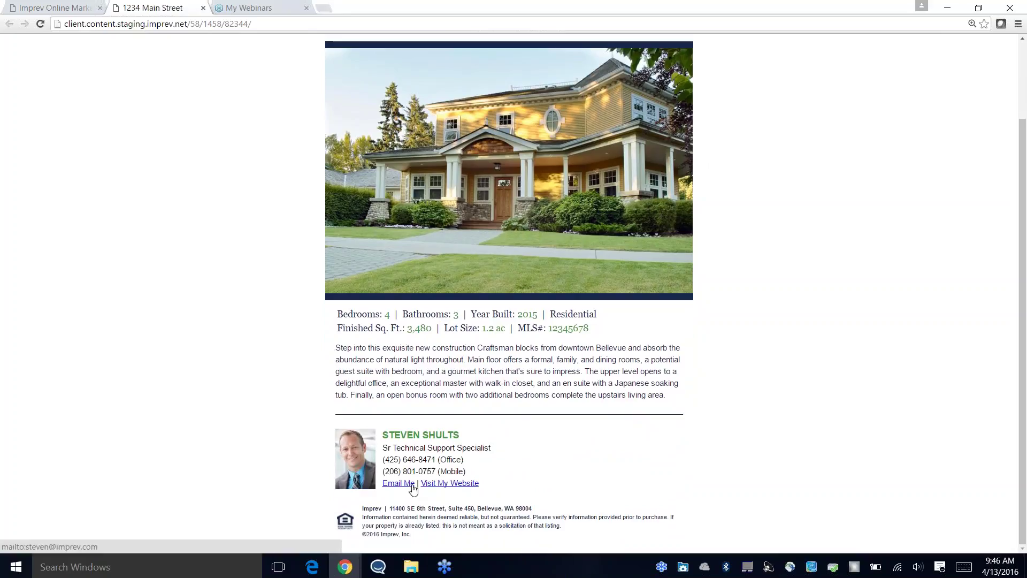
{"action": "scroll", "coordinate": [849, 201], "scroll_direction": "up", "scroll_amount": 2}
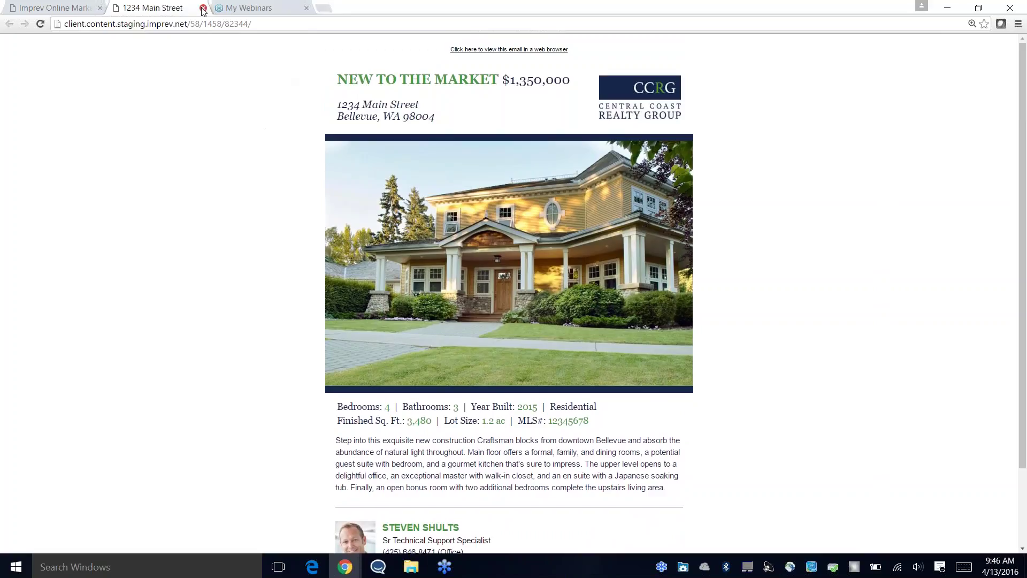
{"action": "left_click", "coordinate": [203, 8]}
{"action": "mouse_move", "coordinate": [346, 564]}
{"action": "left_click", "coordinate": [354, 516]}
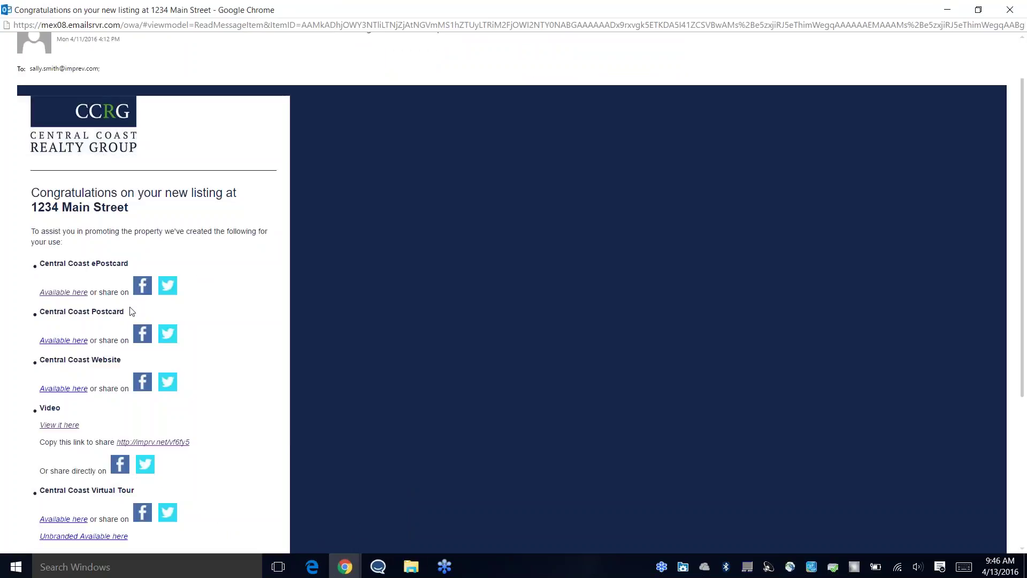
Step: Open the listing video from the email's Video 'View it here' link
{"action": "scroll", "coordinate": [99, 265], "scroll_direction": "down", "scroll_amount": 1}
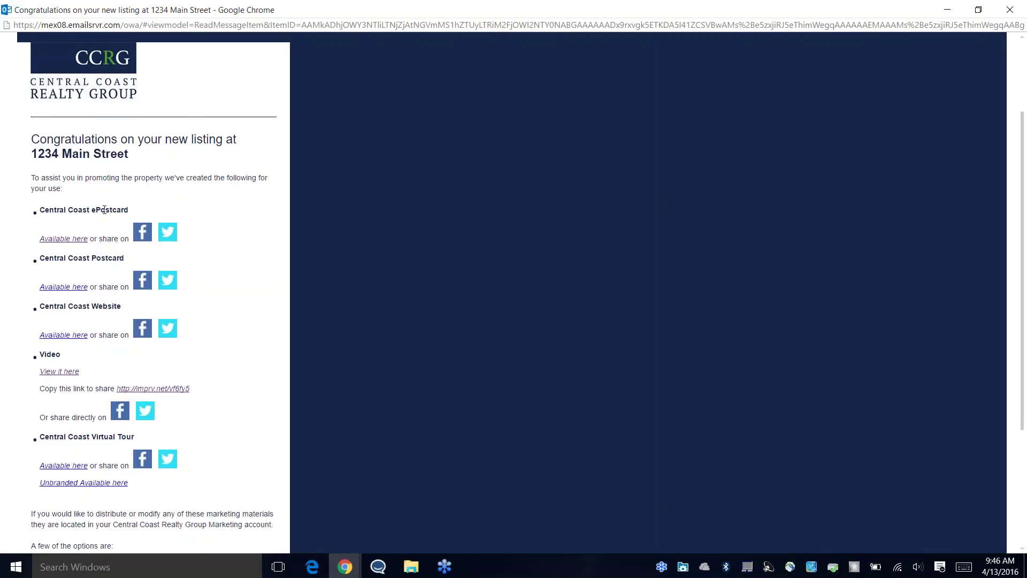
{"action": "left_click", "coordinate": [70, 372]}
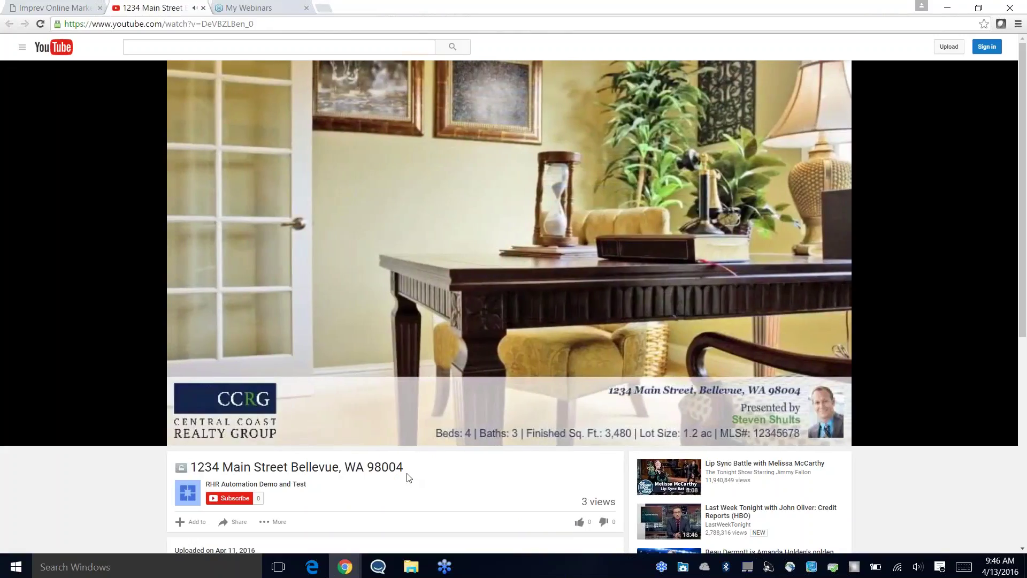
Step: Mute the 1234 Main Street YouTube video, view its youtu.be share link, then close it
{"action": "key", "text": "XF86AudioMute"}
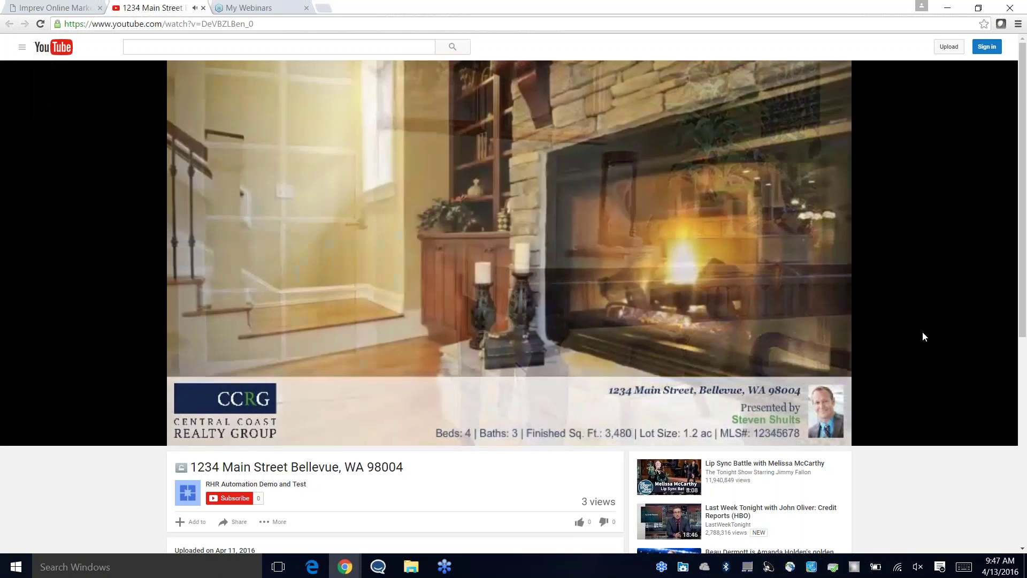
{"action": "scroll", "coordinate": [235, 420], "scroll_direction": "down", "scroll_amount": 2}
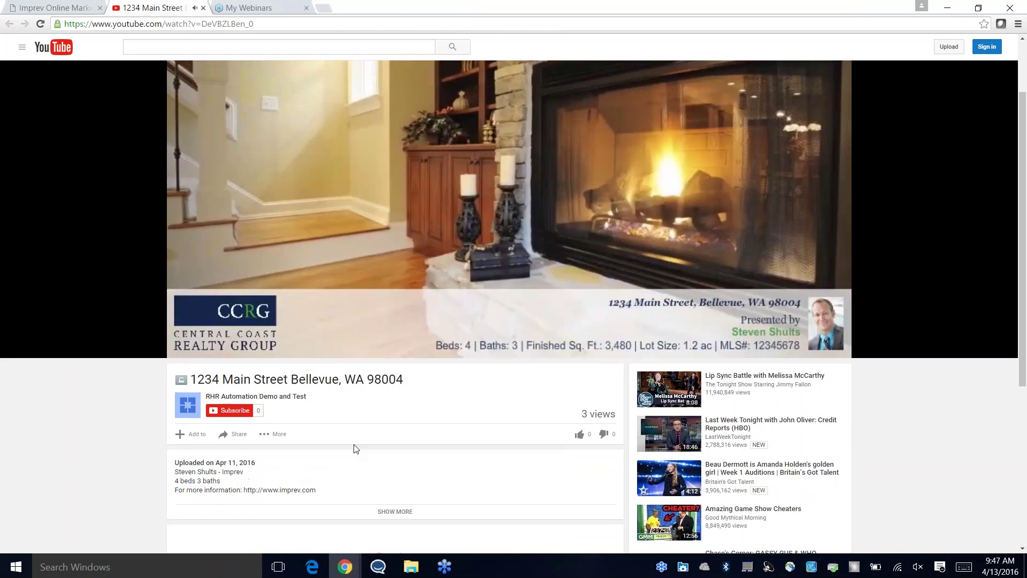
{"action": "left_click", "coordinate": [236, 416]}
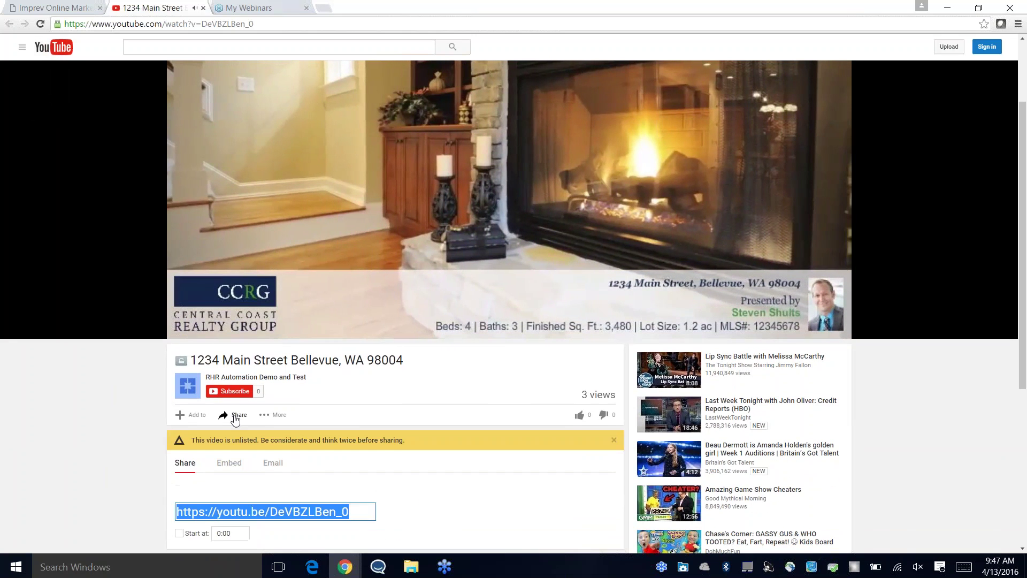
{"action": "scroll", "coordinate": [447, 475], "scroll_direction": "down", "scroll_amount": 1}
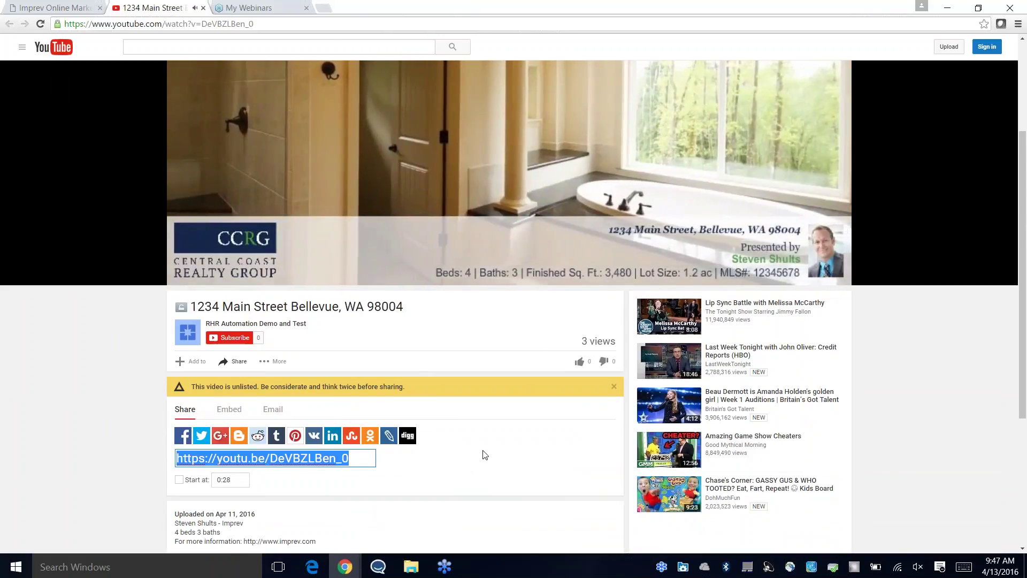
{"action": "scroll", "coordinate": [481, 455], "scroll_direction": "up", "scroll_amount": 1}
{"action": "scroll", "coordinate": [486, 454], "scroll_direction": "up", "scroll_amount": 3}
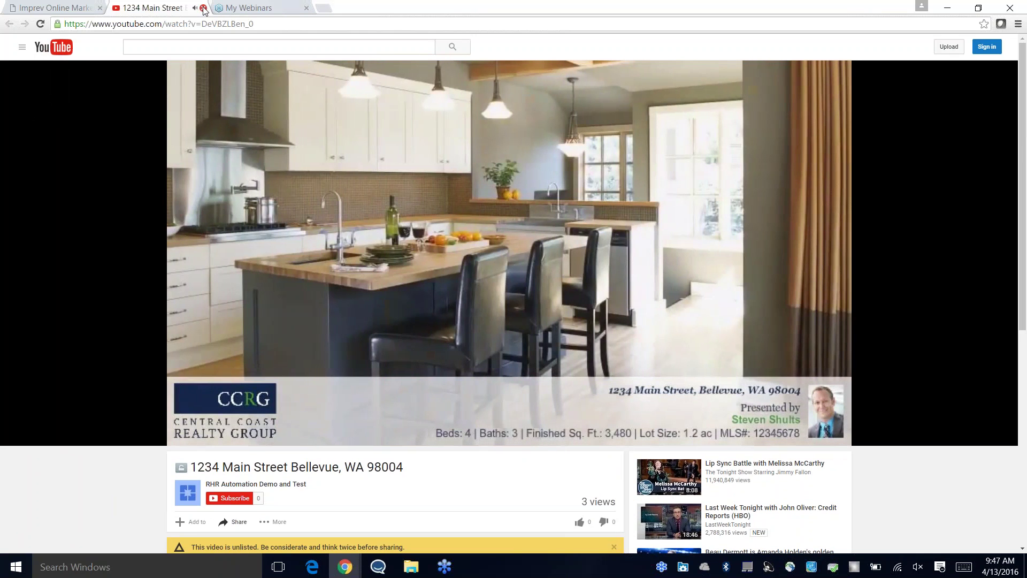
{"action": "left_click", "coordinate": [204, 8]}
Step: Open the listing's Central Coast property website from the email and scroll through it
{"action": "mouse_move", "coordinate": [353, 567]}
{"action": "left_click", "coordinate": [351, 535]}
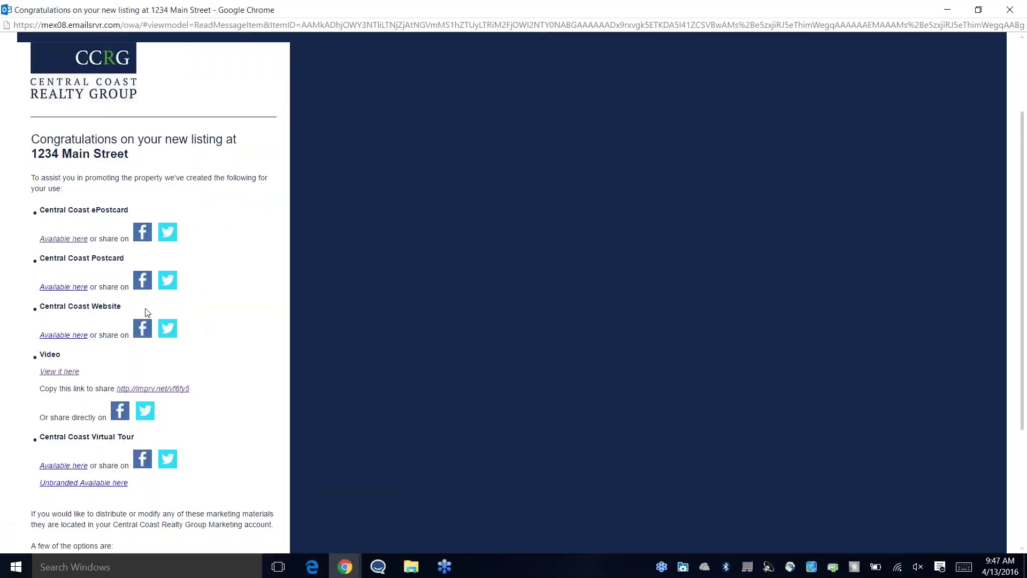
{"action": "left_click", "coordinate": [75, 337]}
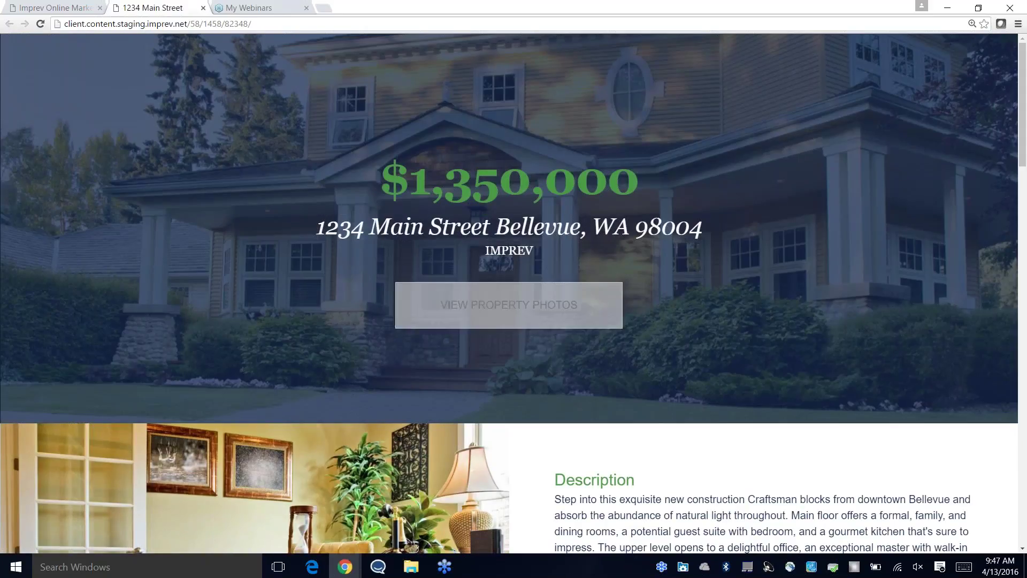
{"action": "scroll", "coordinate": [584, 366], "scroll_direction": "down", "scroll_amount": 4}
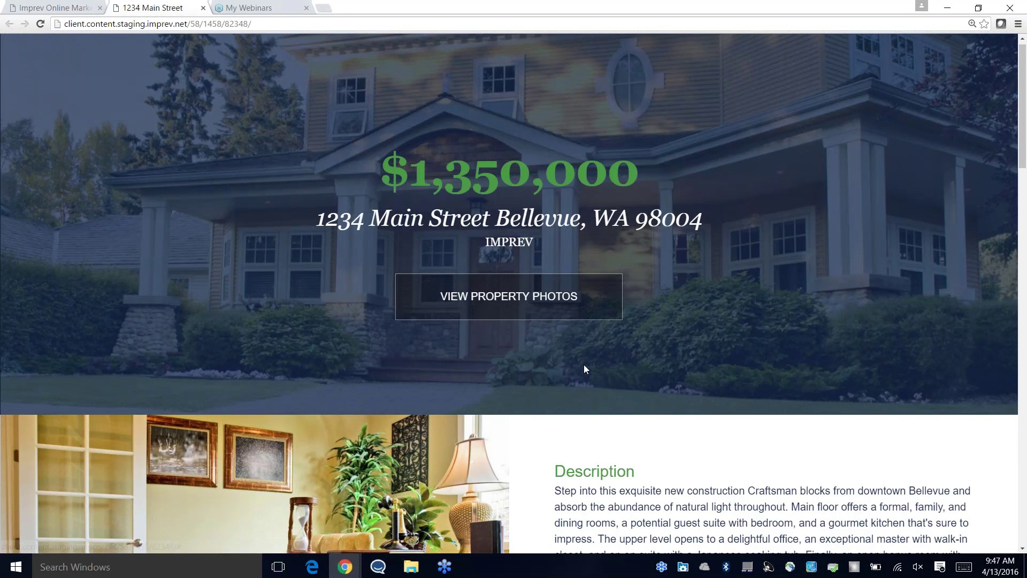
{"action": "scroll", "coordinate": [588, 365], "scroll_direction": "down", "scroll_amount": 4}
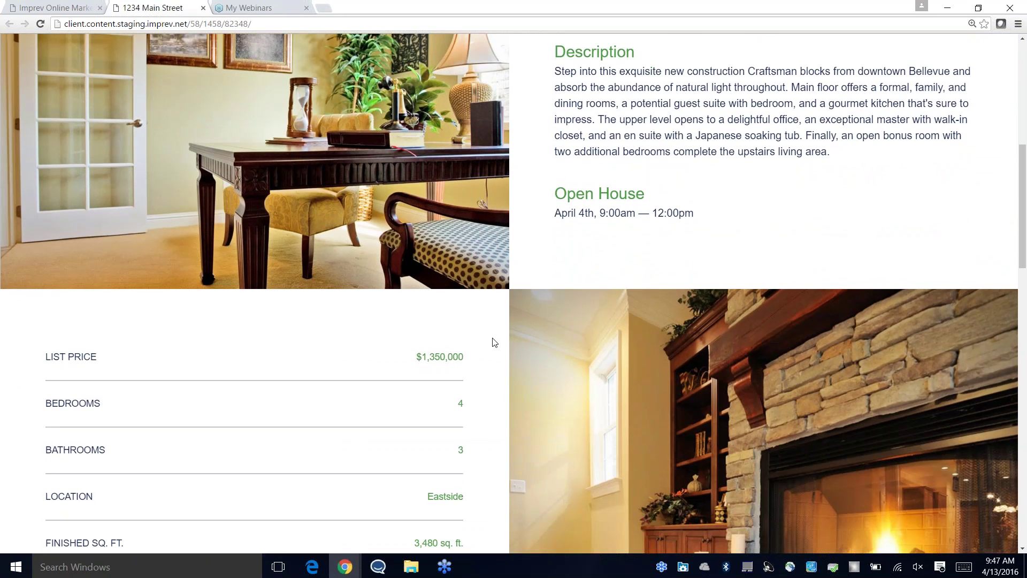
{"action": "scroll", "coordinate": [492, 345], "scroll_direction": "down", "scroll_amount": 3}
{"action": "scroll", "coordinate": [464, 282], "scroll_direction": "down", "scroll_amount": 7}
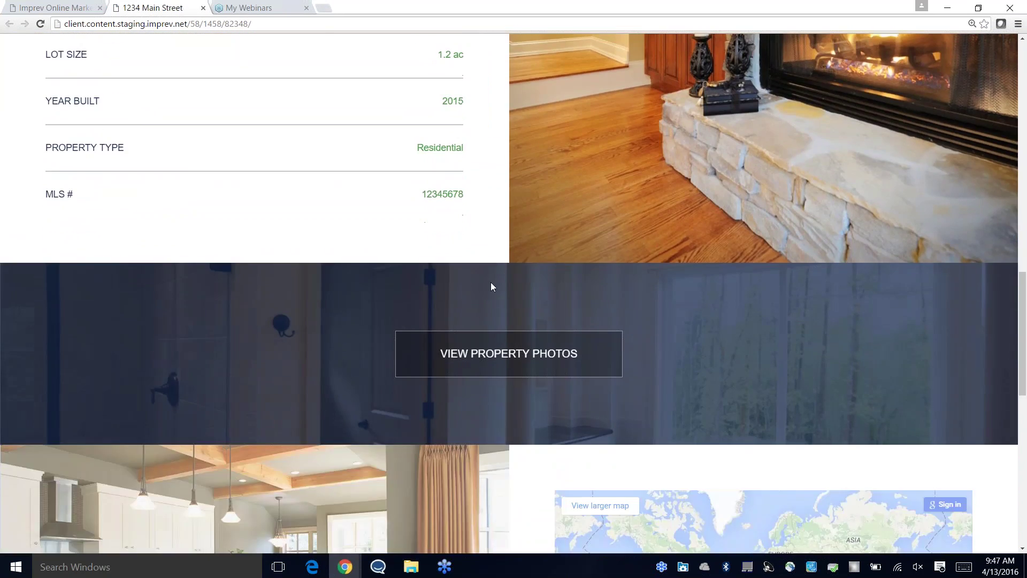
{"action": "scroll", "coordinate": [532, 319], "scroll_direction": "down", "scroll_amount": 6}
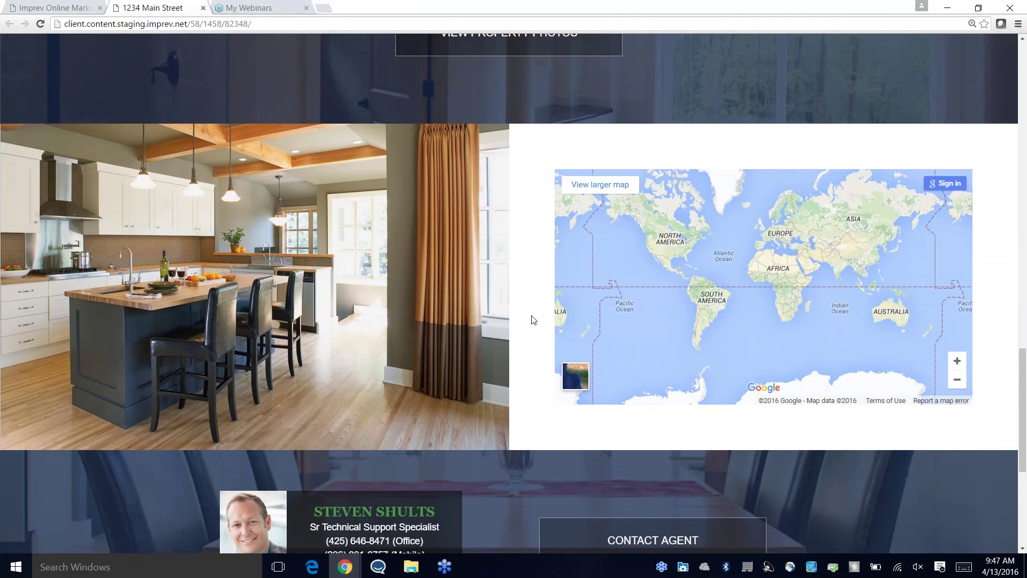
{"action": "scroll", "coordinate": [535, 317], "scroll_direction": "down", "scroll_amount": 2}
{"action": "scroll", "coordinate": [537, 318], "scroll_direction": "up", "scroll_amount": 5}
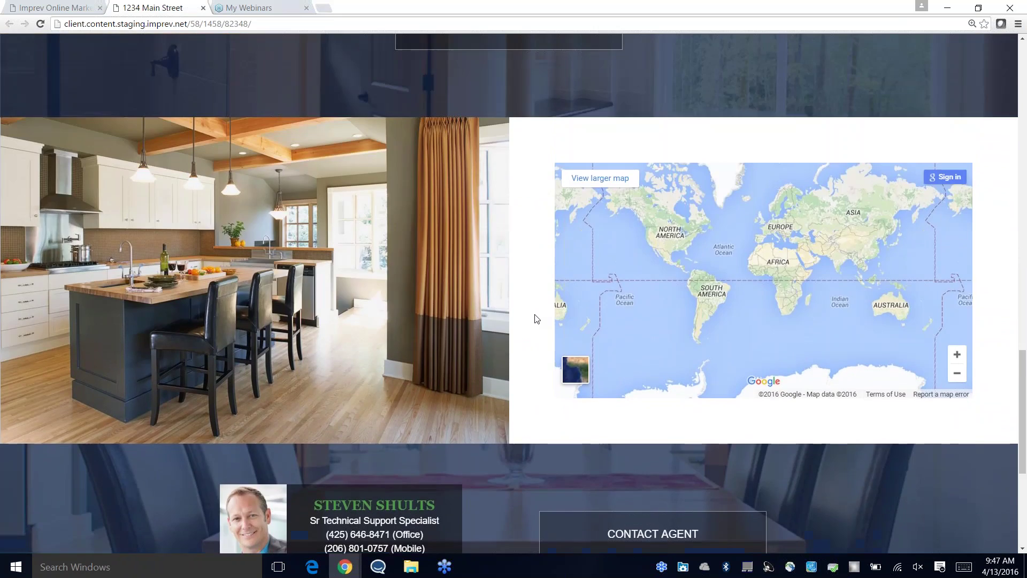
Step: Browse three photos in the property gallery, then close the website
{"action": "left_click", "coordinate": [518, 196]}
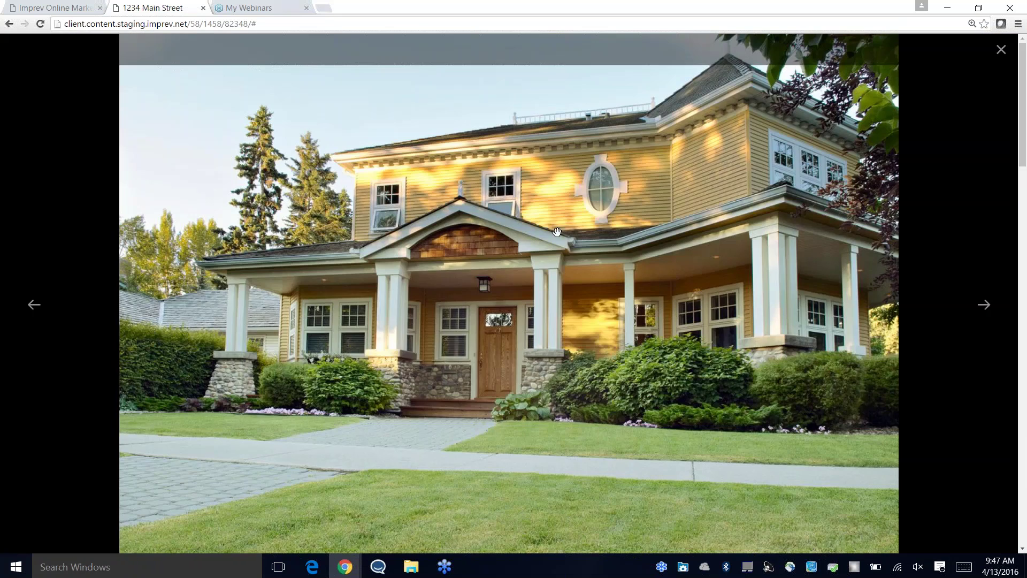
{"action": "left_click", "coordinate": [983, 306]}
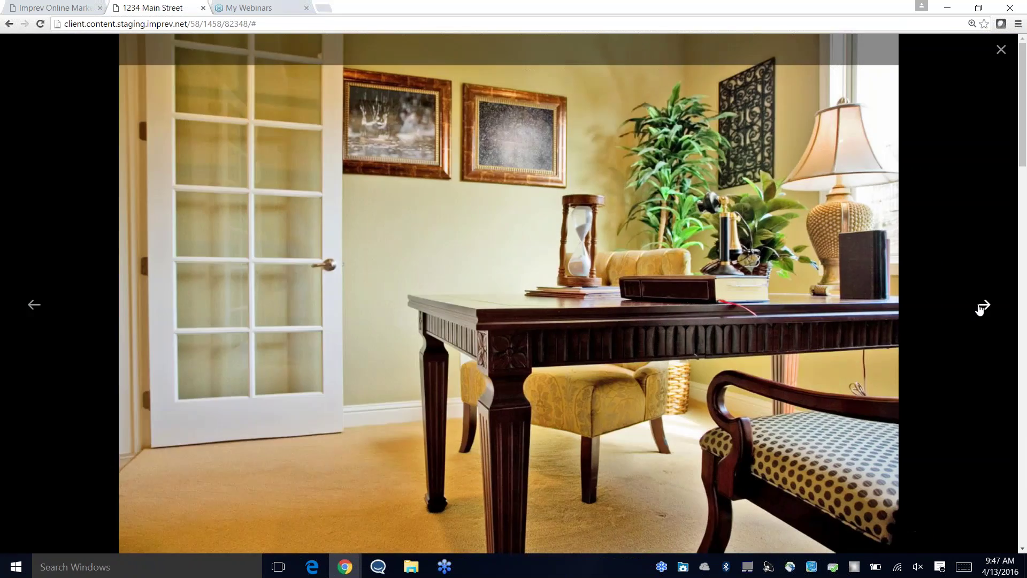
{"action": "left_click", "coordinate": [982, 306]}
{"action": "left_click", "coordinate": [982, 306]}
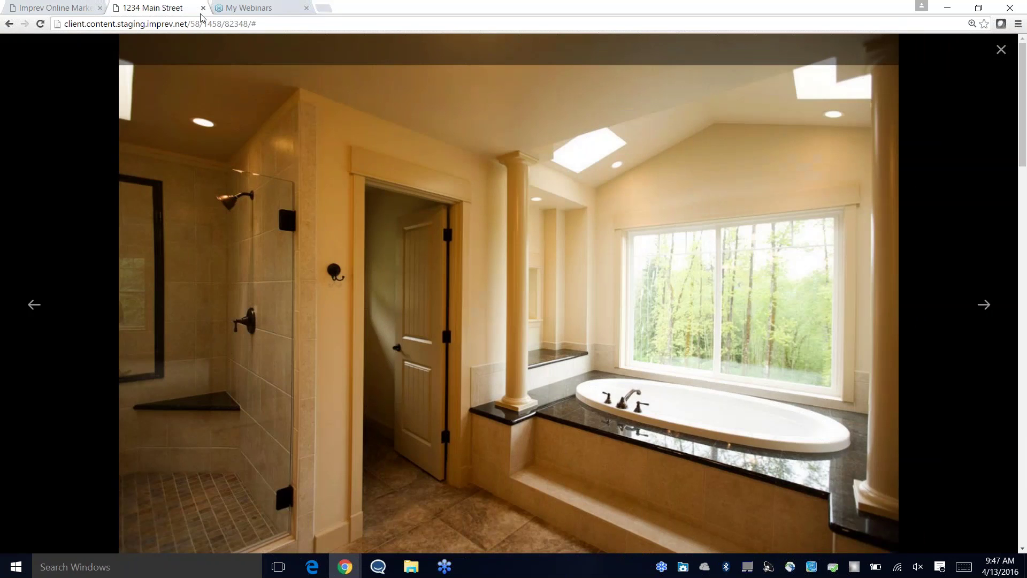
{"action": "left_click", "coordinate": [204, 8]}
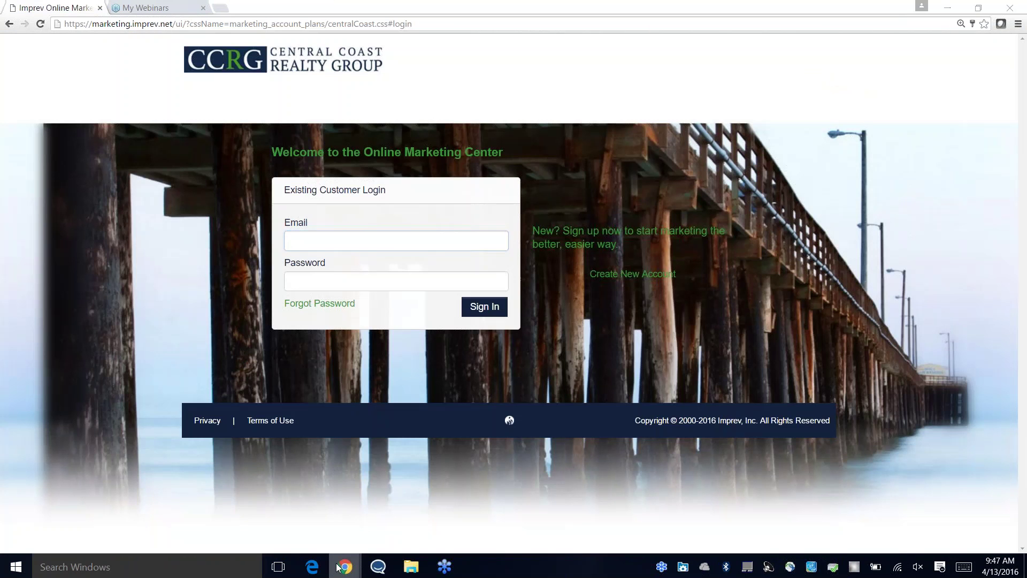
Step: Scroll through the 1234 Main Street email's marketing materials list and sharing options and back up
{"action": "mouse_move", "coordinate": [346, 570]}
{"action": "left_click", "coordinate": [310, 502]}
{"action": "scroll", "coordinate": [213, 324], "scroll_direction": "down", "scroll_amount": 1}
{"action": "scroll", "coordinate": [212, 324], "scroll_direction": "down", "scroll_amount": 2}
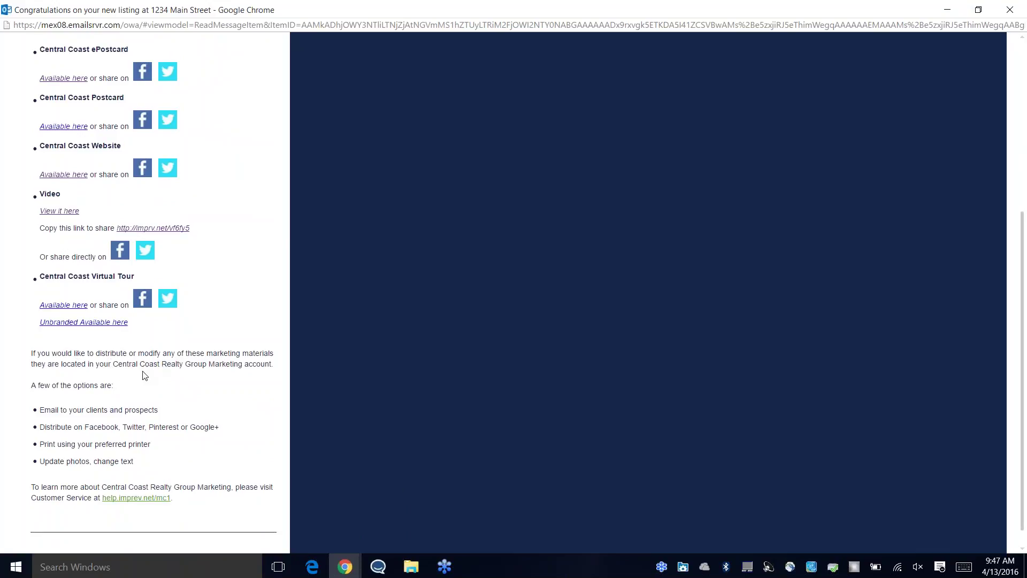
{"action": "scroll", "coordinate": [112, 364], "scroll_direction": "down", "scroll_amount": 1}
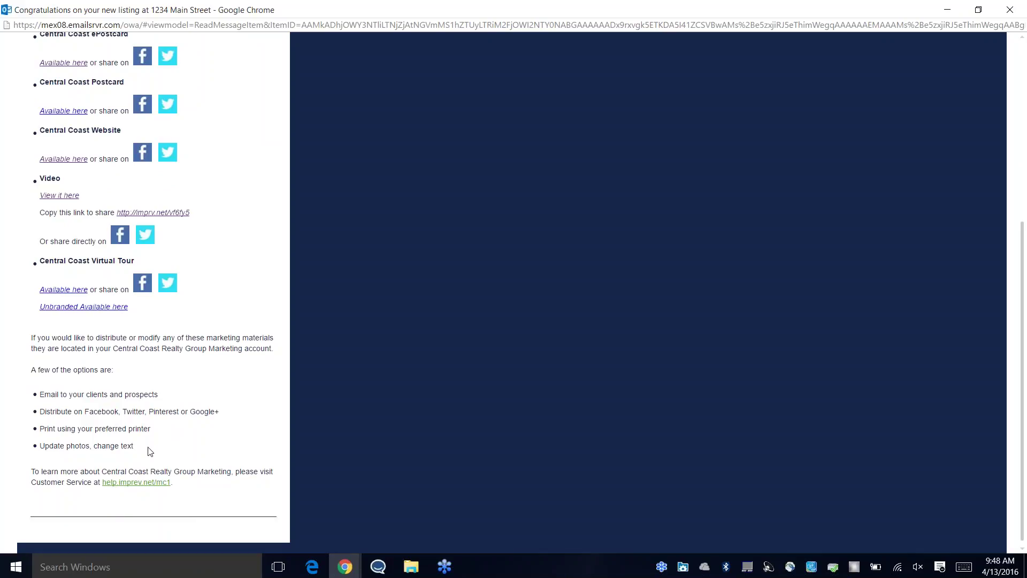
{"action": "scroll", "coordinate": [425, 375], "scroll_direction": "up", "scroll_amount": 3}
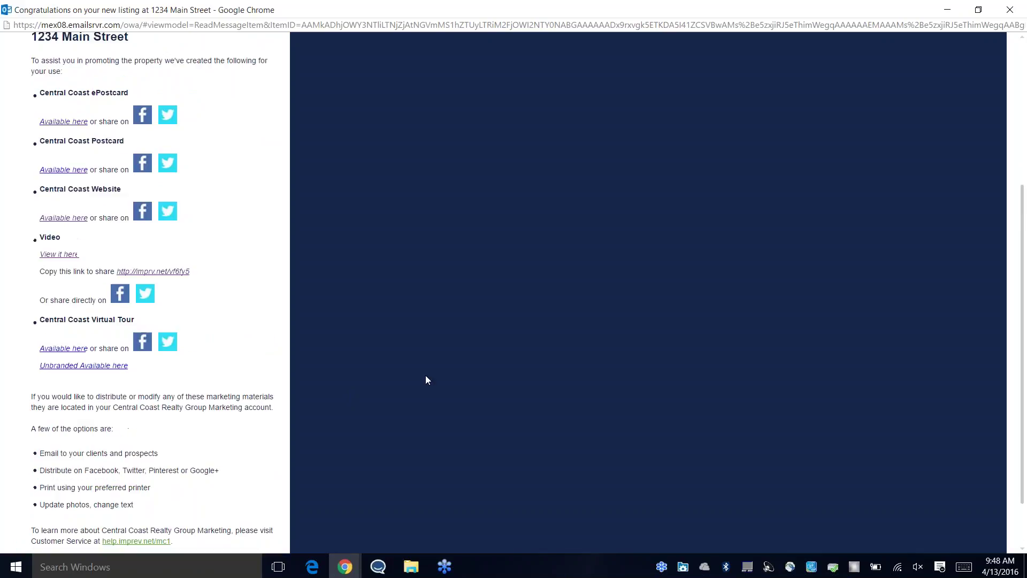
{"action": "scroll", "coordinate": [791, 130], "scroll_direction": "up", "scroll_amount": 2}
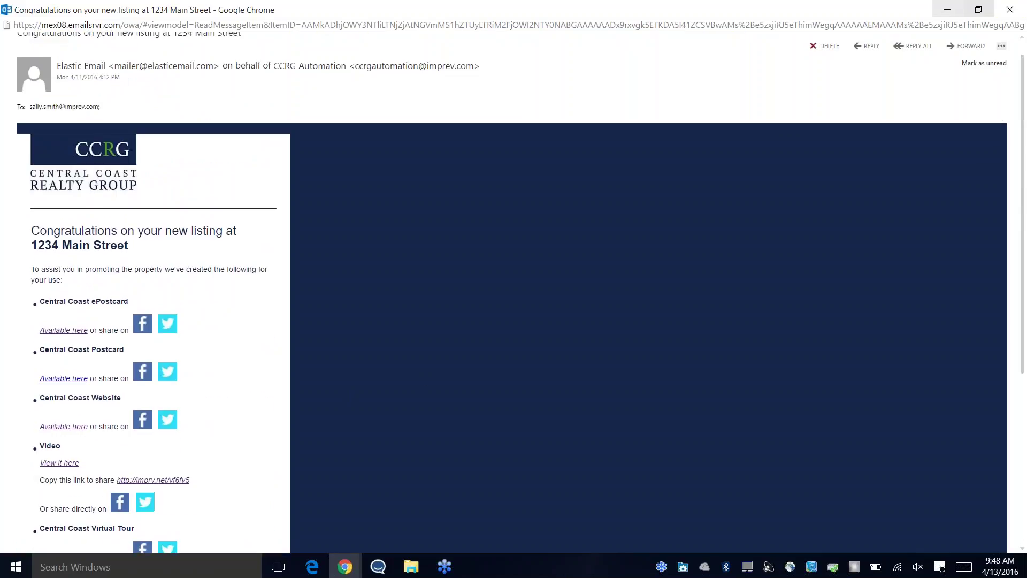
Step: Minimize the email and sign in with the agent's email address and password
{"action": "left_click", "coordinate": [950, 12]}
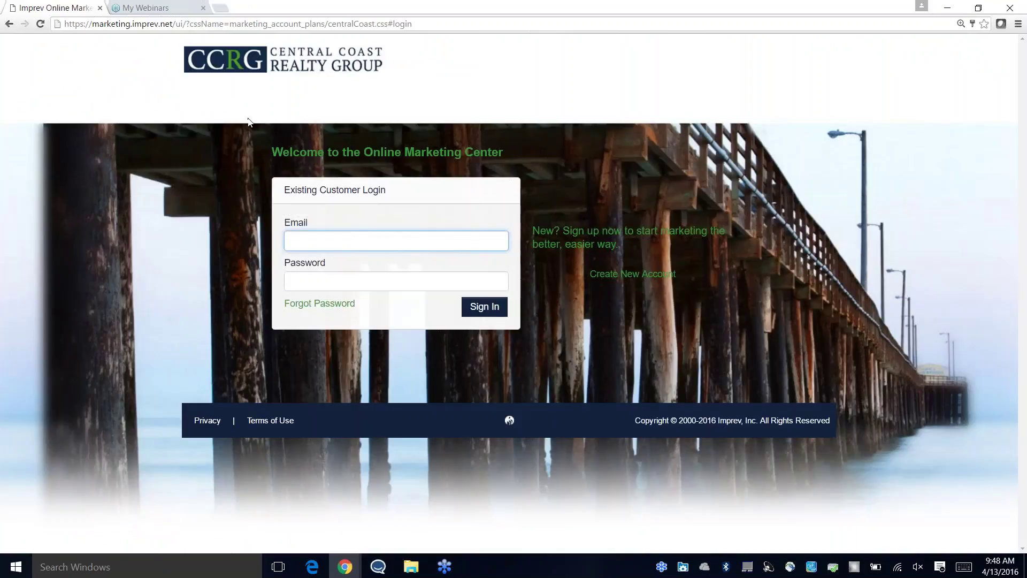
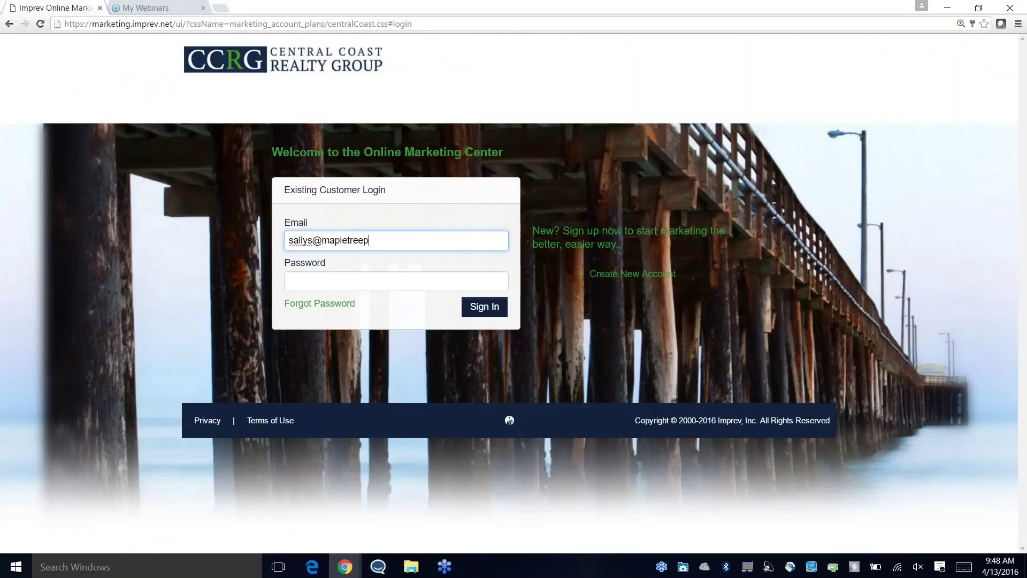
{"action": "key", "text": "Tab"}
{"action": "type", "text": "•••••"}
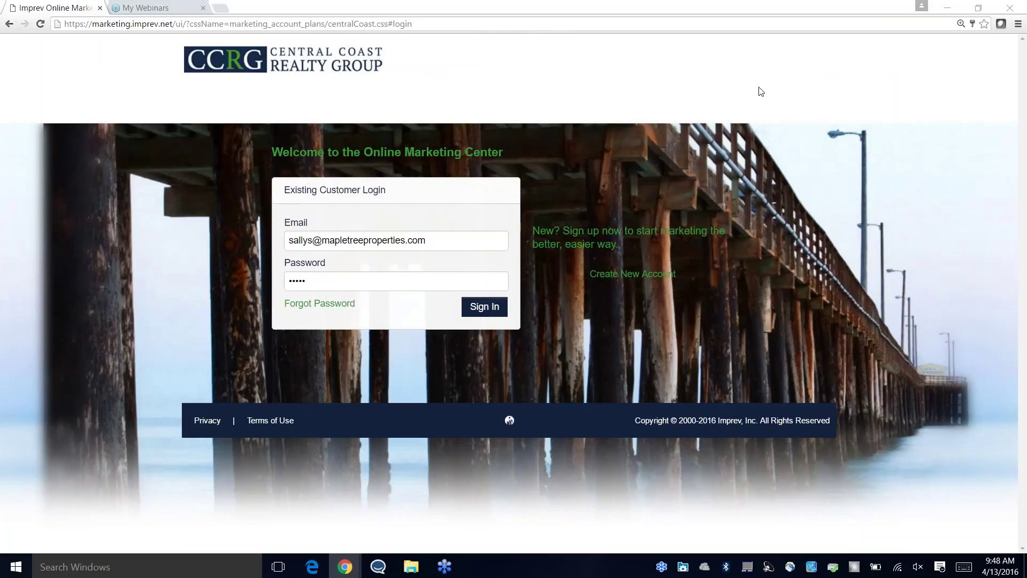
{"action": "left_click", "coordinate": [485, 307]}
{"action": "left_click", "coordinate": [485, 307]}
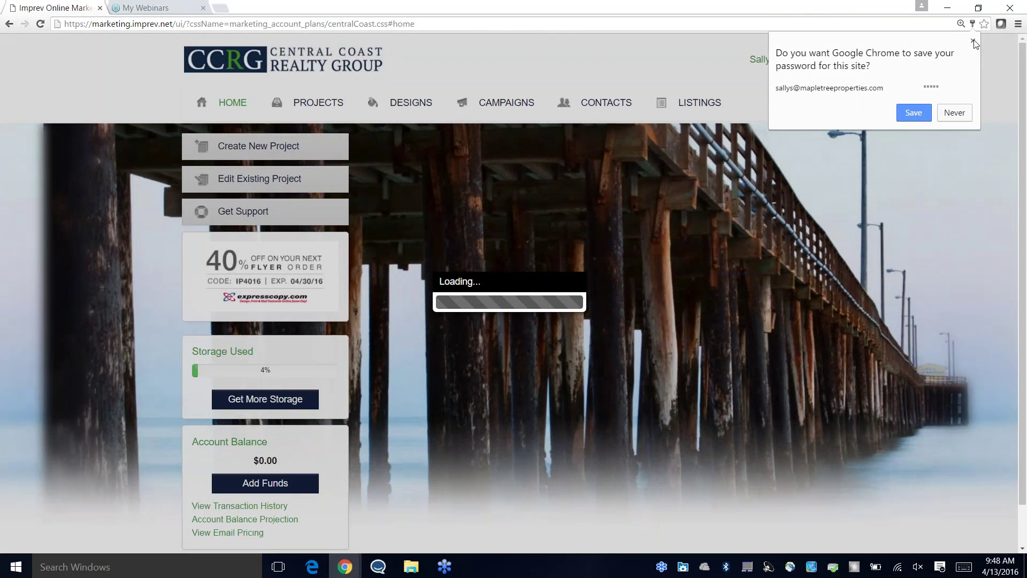
Step: Dismiss Chrome's save-password prompt and close the Chrome menu while the dashboard loads
{"action": "left_click", "coordinate": [973, 40]}
{"action": "left_click", "coordinate": [1018, 24]}
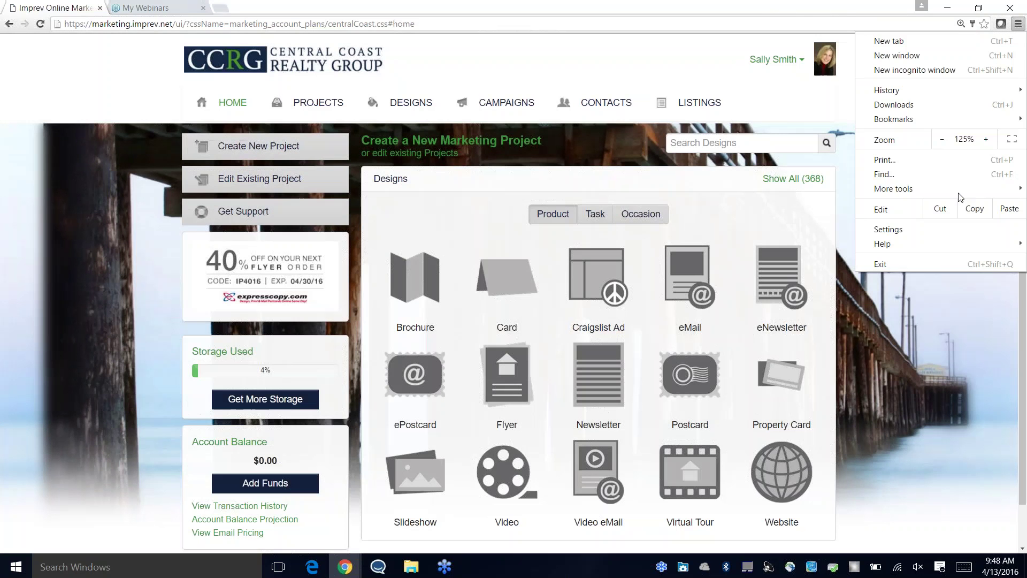
{"action": "left_click", "coordinate": [942, 334]}
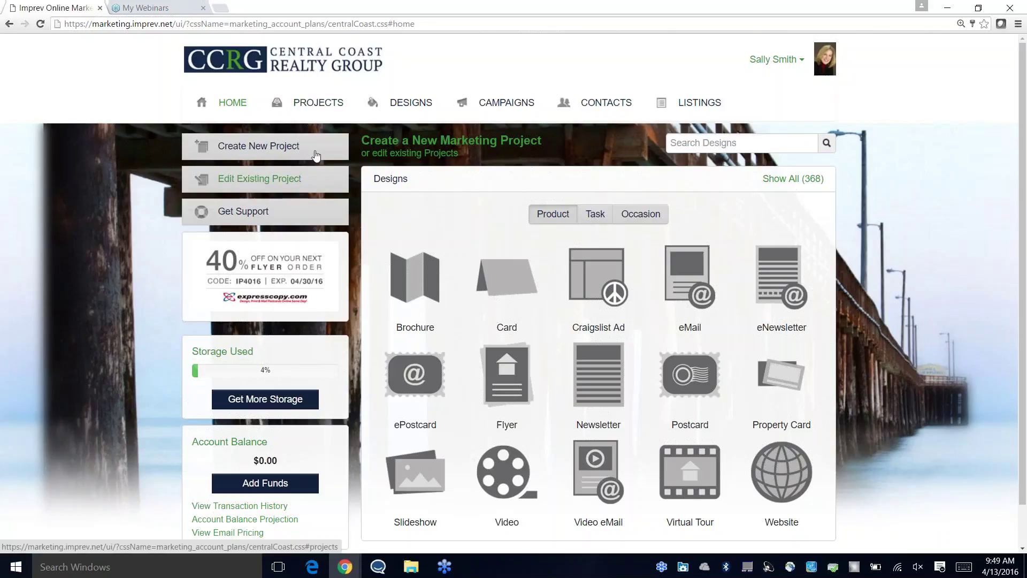
Step: Go to Projects and open the 1234 Main Street folder under Project Folders
{"action": "left_click", "coordinate": [322, 107]}
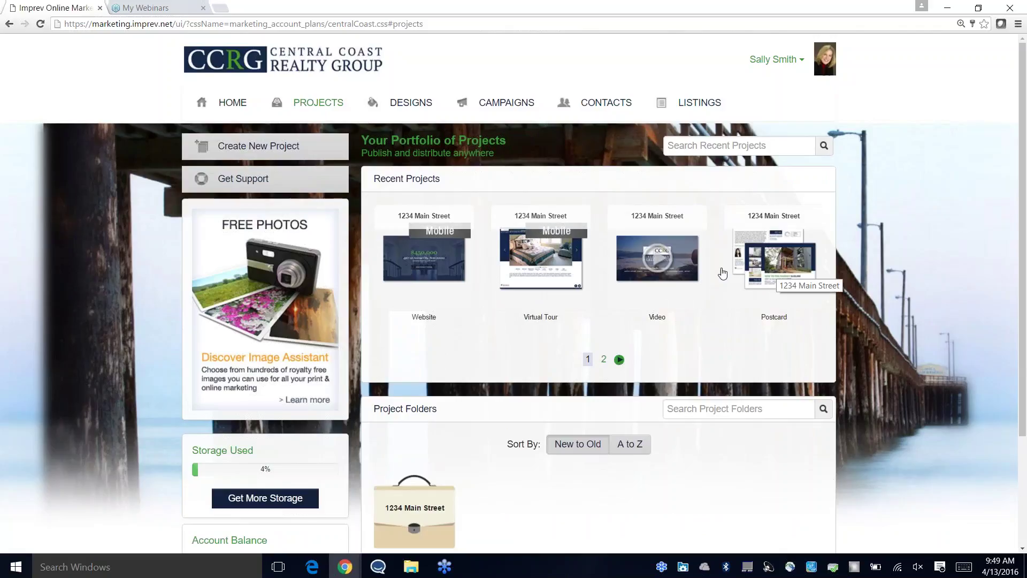
{"action": "scroll", "coordinate": [452, 333], "scroll_direction": "down", "scroll_amount": 2}
{"action": "mouse_move", "coordinate": [414, 396]}
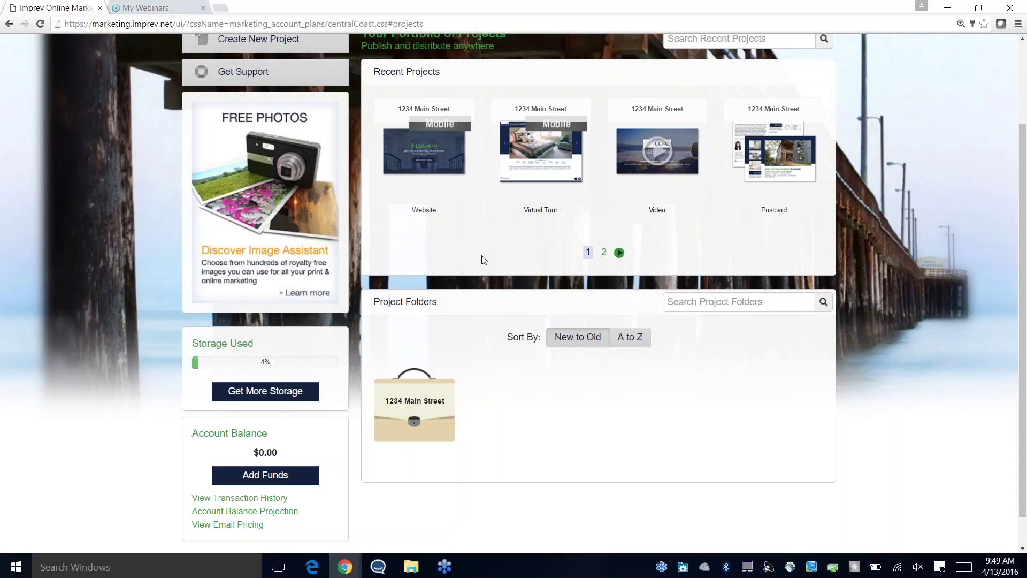
{"action": "scroll", "coordinate": [473, 270], "scroll_direction": "up", "scroll_amount": 2}
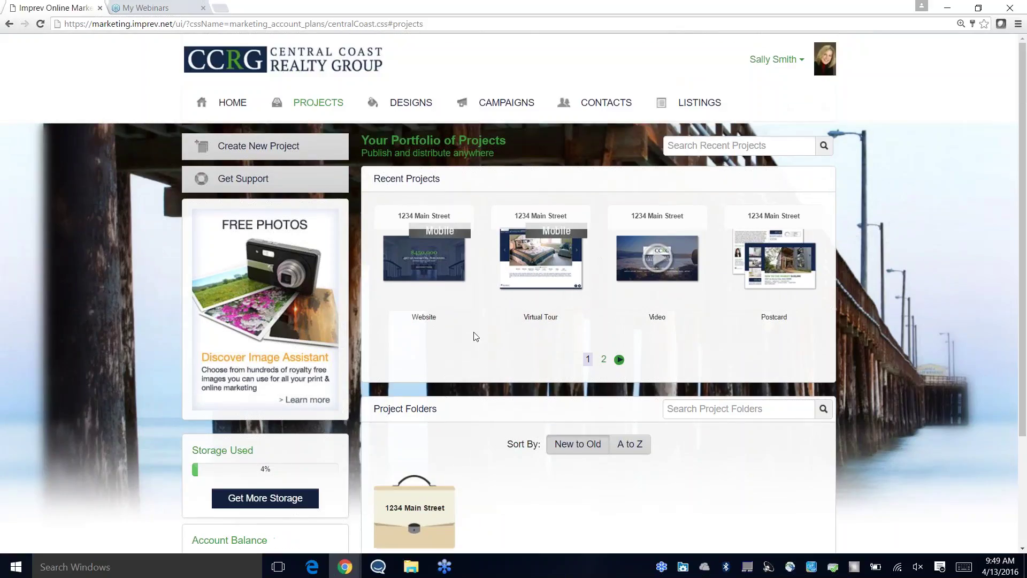
{"action": "scroll", "coordinate": [474, 454], "scroll_direction": "down", "scroll_amount": 1}
{"action": "scroll", "coordinate": [474, 455], "scroll_direction": "down", "scroll_amount": 1}
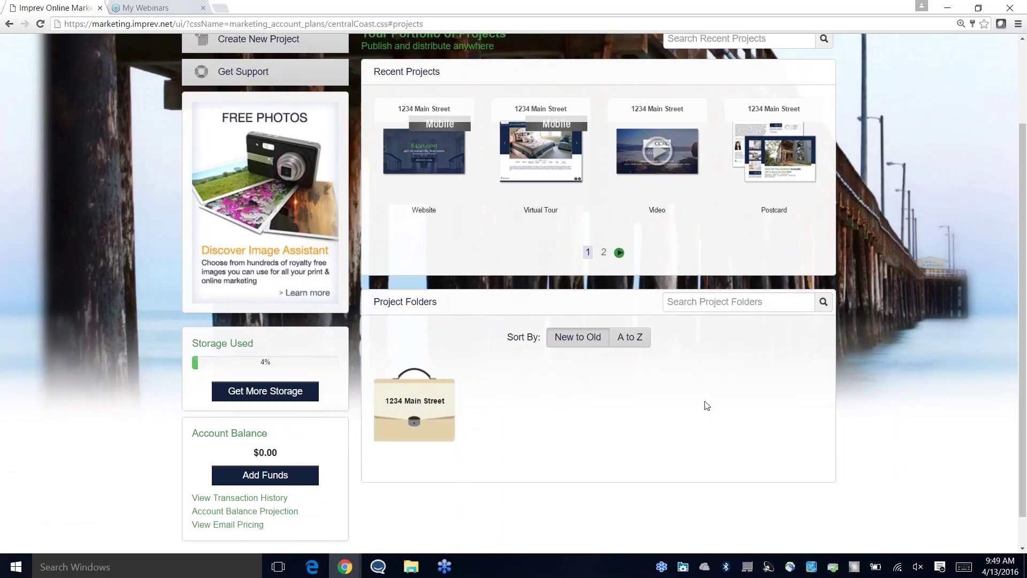
{"action": "mouse_move", "coordinate": [435, 413]}
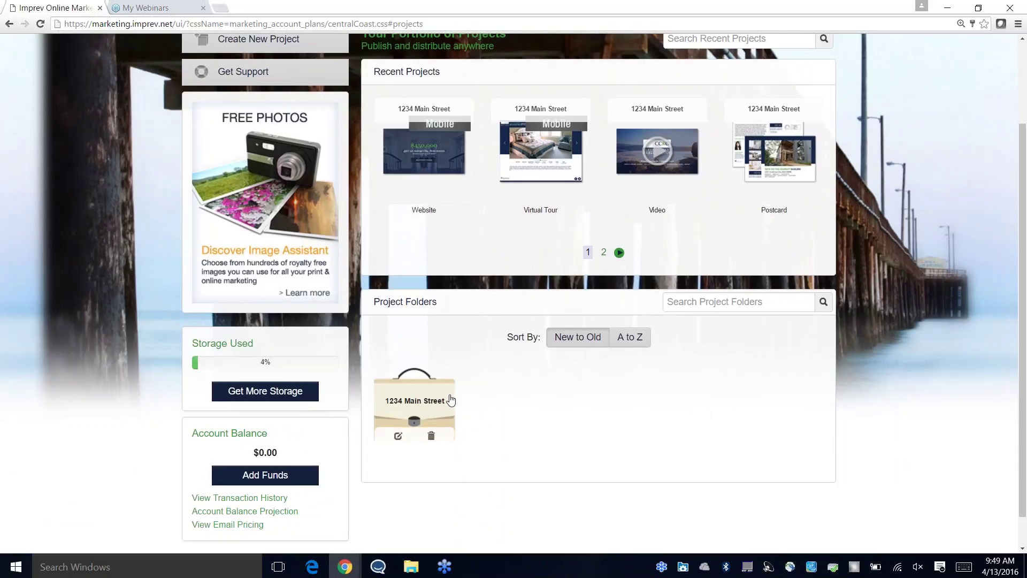
{"action": "scroll", "coordinate": [451, 400], "scroll_direction": "up", "scroll_amount": 2}
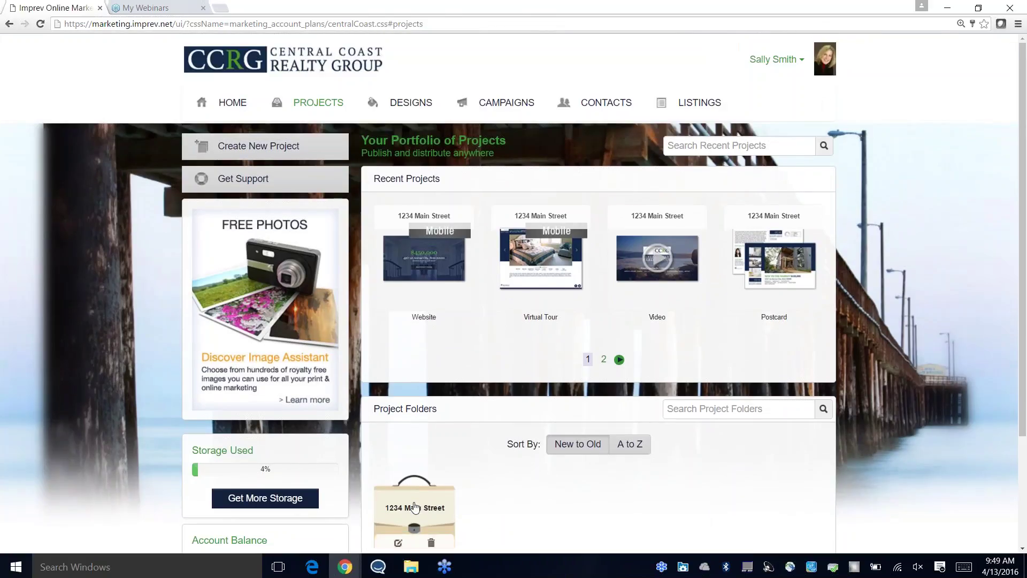
{"action": "left_click", "coordinate": [418, 503]}
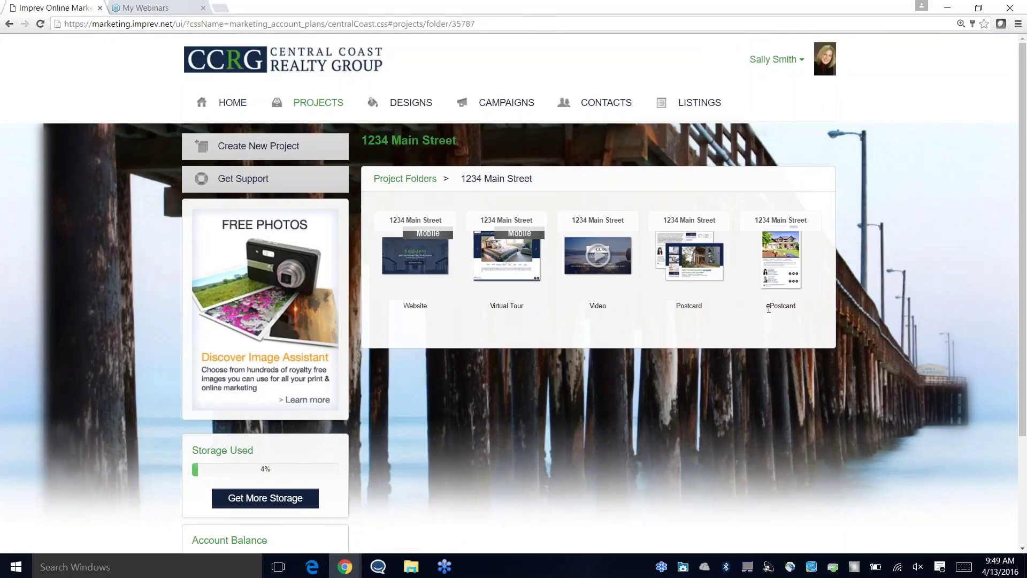
Step: Open the 1234 Main Street ePostcard project and bring up its links and distribution tools
{"action": "left_click", "coordinate": [783, 254]}
{"action": "scroll", "coordinate": [865, 313], "scroll_direction": "down", "scroll_amount": 1}
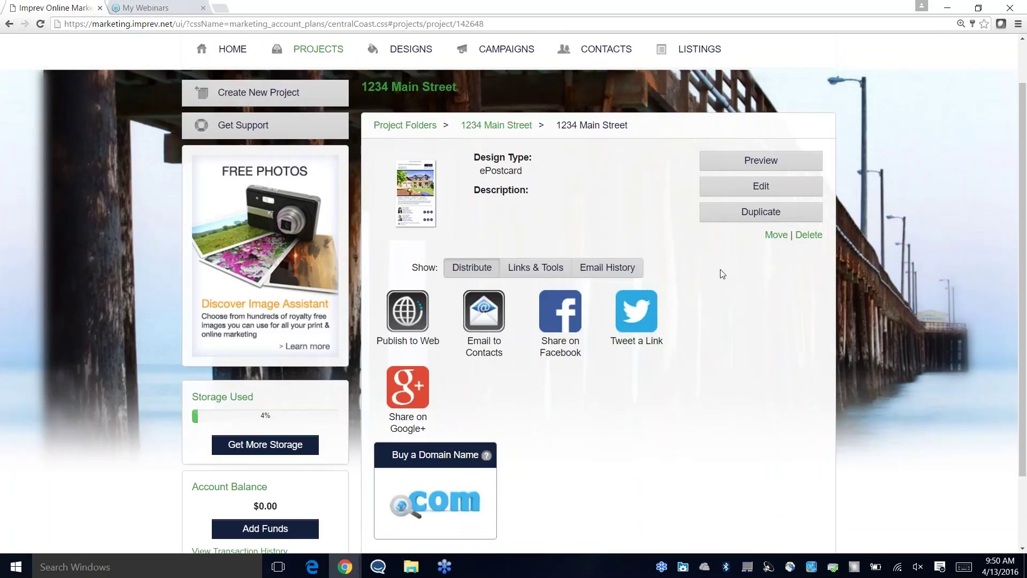
{"action": "scroll", "coordinate": [722, 274], "scroll_direction": "up", "scroll_amount": 1}
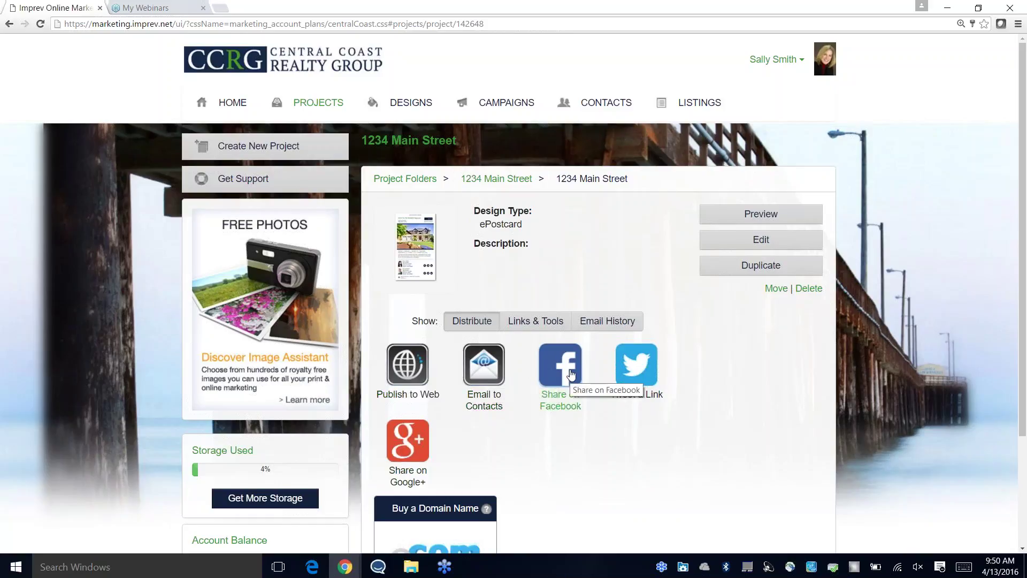
{"action": "left_click", "coordinate": [547, 322]}
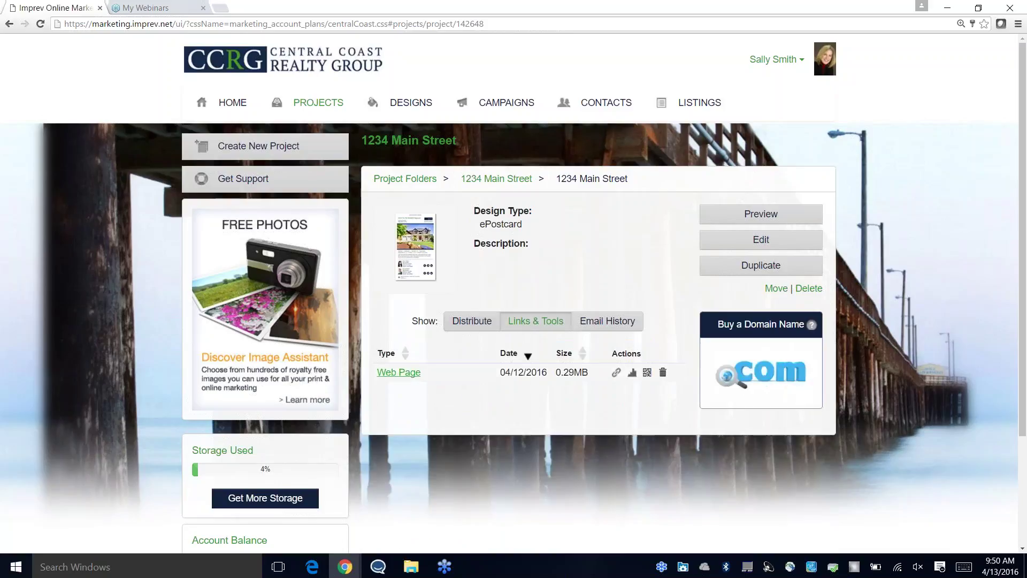
Step: Show the 1234 Main Street ePostcard's email history, which lists no emails sent yet
{"action": "left_click", "coordinate": [601, 324]}
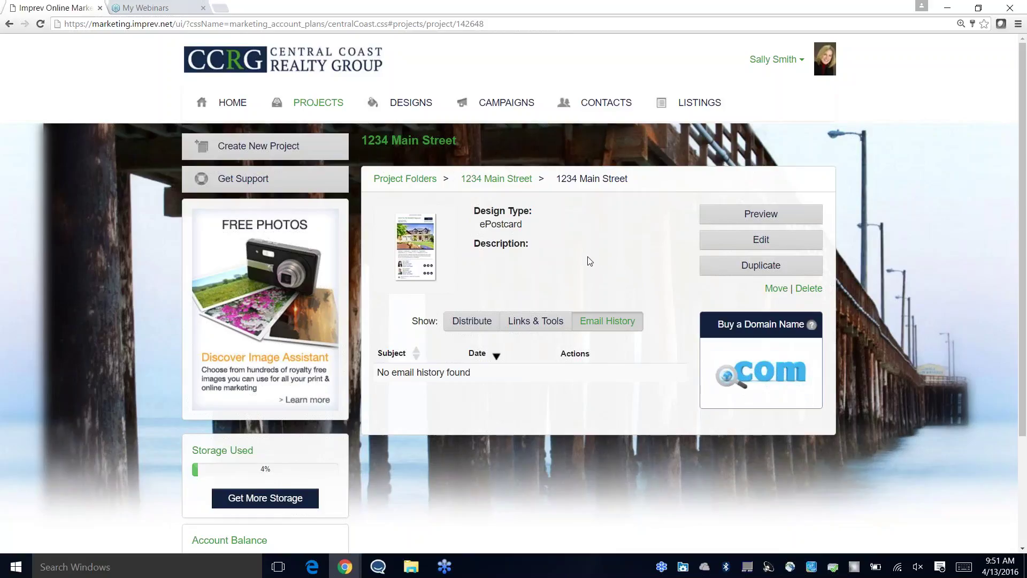
Step: Preview the whole 1234 Main Street ePostcard email, then open the project for editing
{"action": "left_click", "coordinate": [467, 325]}
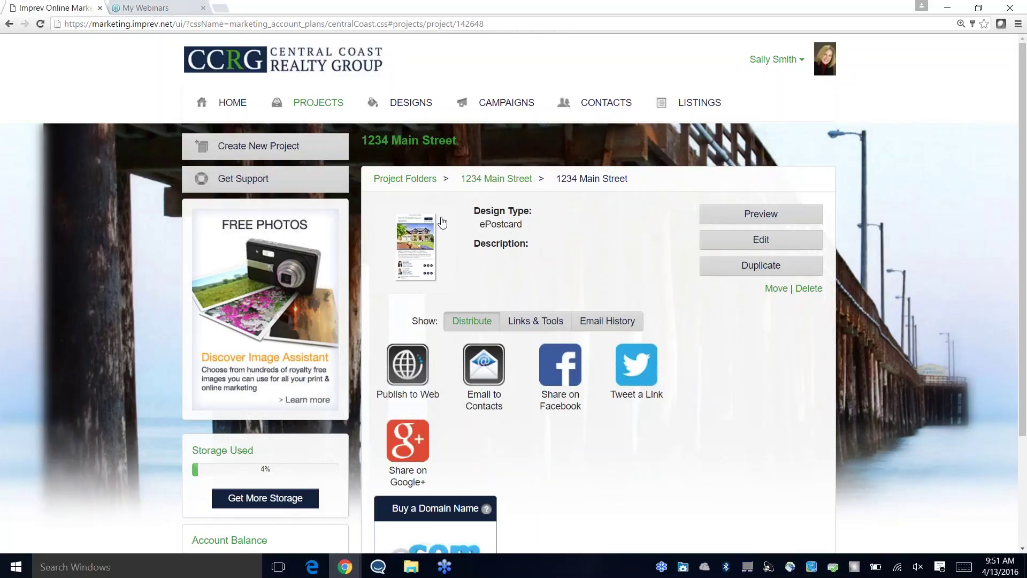
{"action": "left_click", "coordinate": [769, 219]}
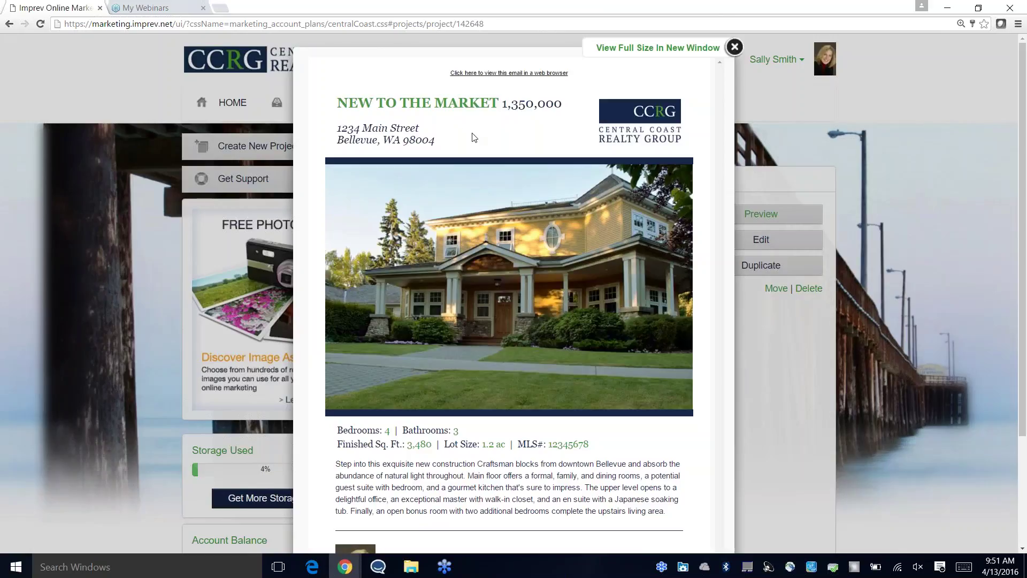
{"action": "scroll", "coordinate": [522, 155], "scroll_direction": "down", "scroll_amount": 3}
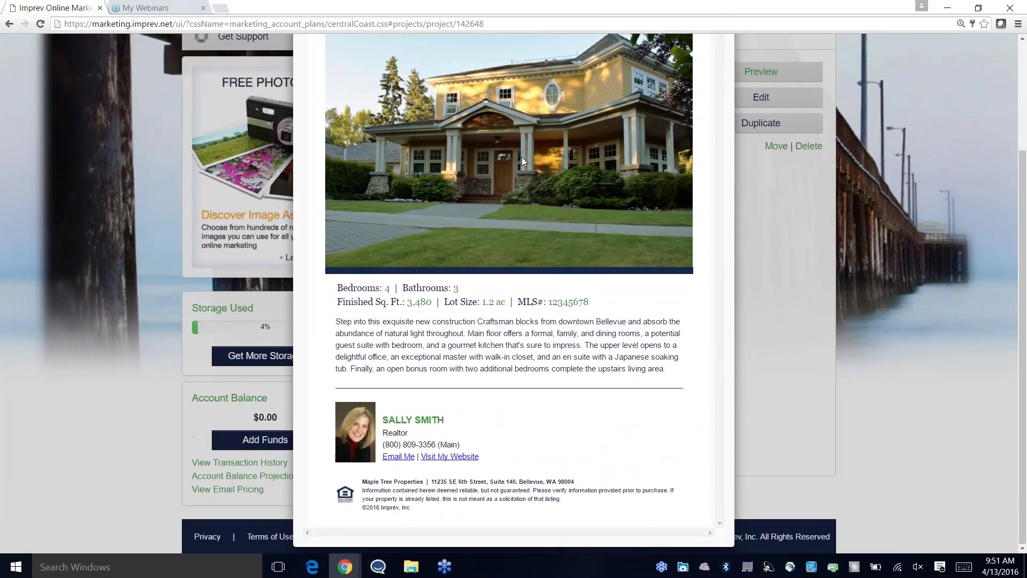
{"action": "scroll", "coordinate": [521, 157], "scroll_direction": "up", "scroll_amount": 3}
{"action": "left_click", "coordinate": [734, 48]}
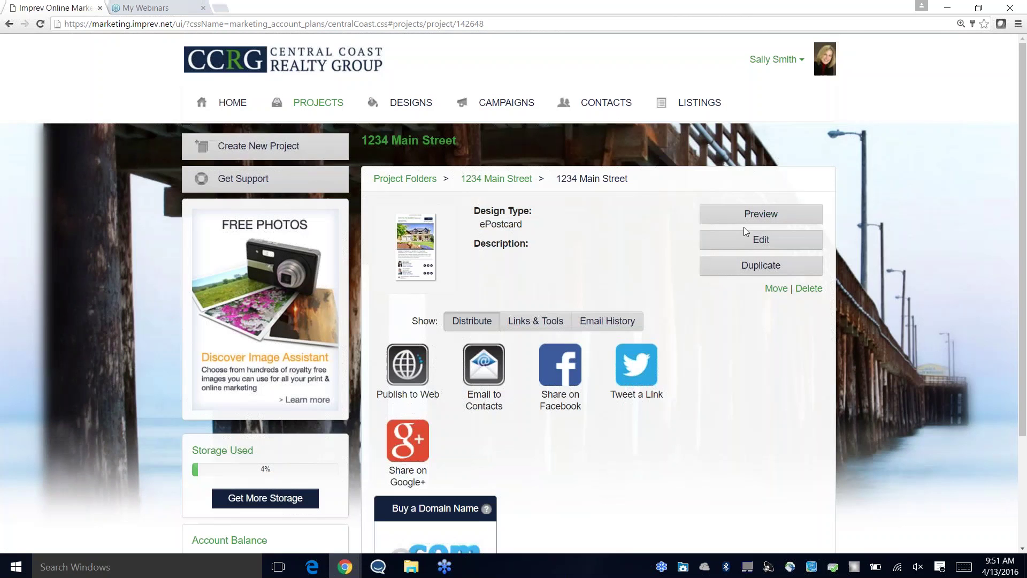
{"action": "left_click", "coordinate": [762, 239]}
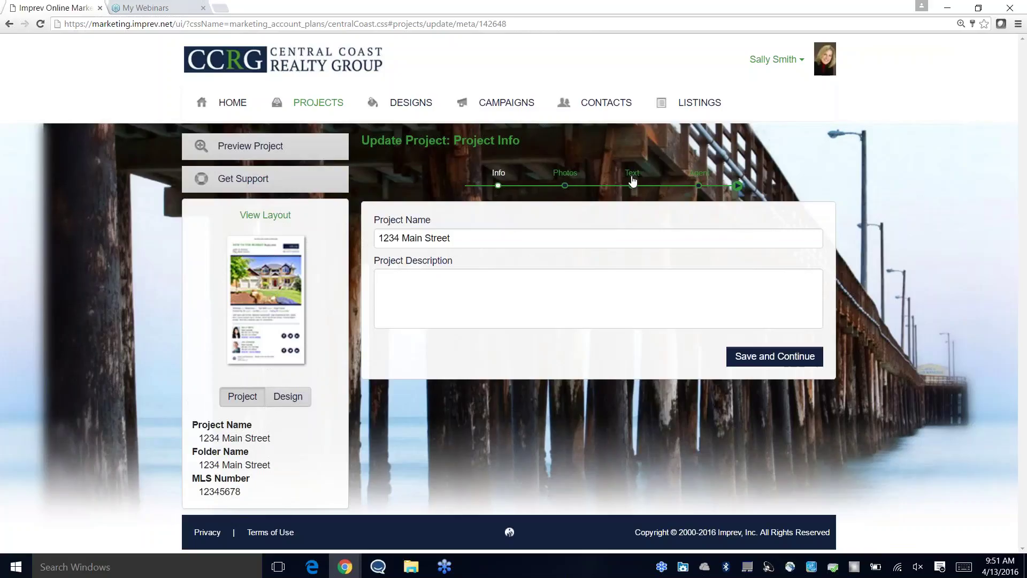
Step: Keep the project name 1234 Main Street and an empty description, and save Project Info
{"action": "left_click", "coordinate": [481, 239]}
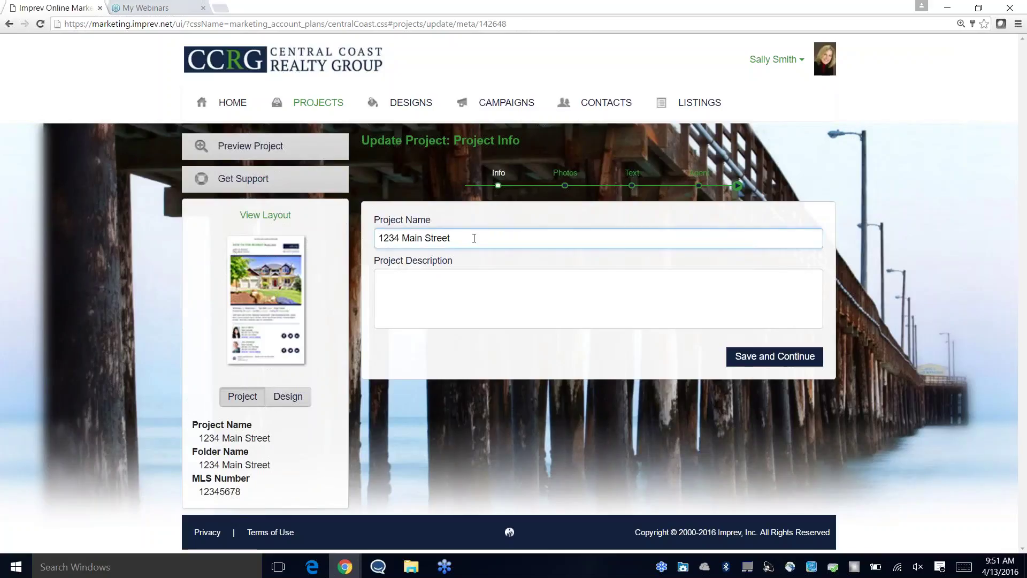
{"action": "left_click", "coordinate": [474, 238]}
{"action": "left_click", "coordinate": [502, 305]}
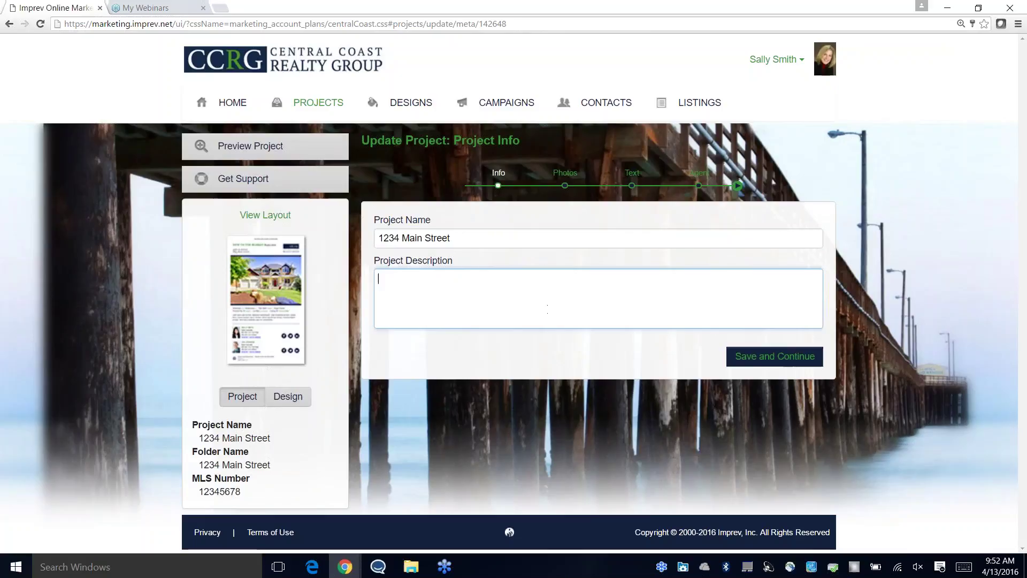
{"action": "left_click", "coordinate": [789, 359]}
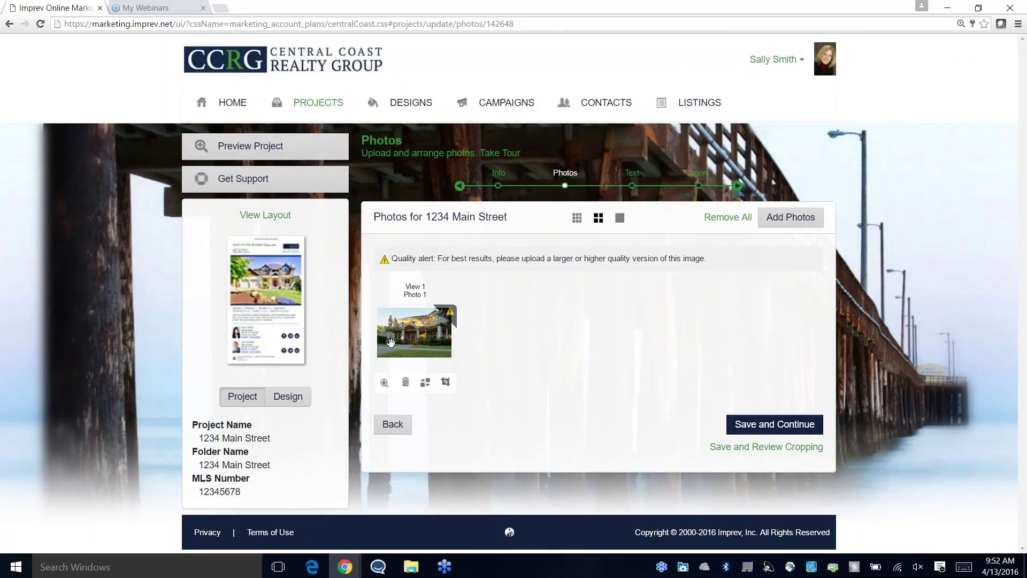
Step: Replace the ePostcard photo with the front-porch image from the project's photos and save
{"action": "left_click", "coordinate": [425, 384]}
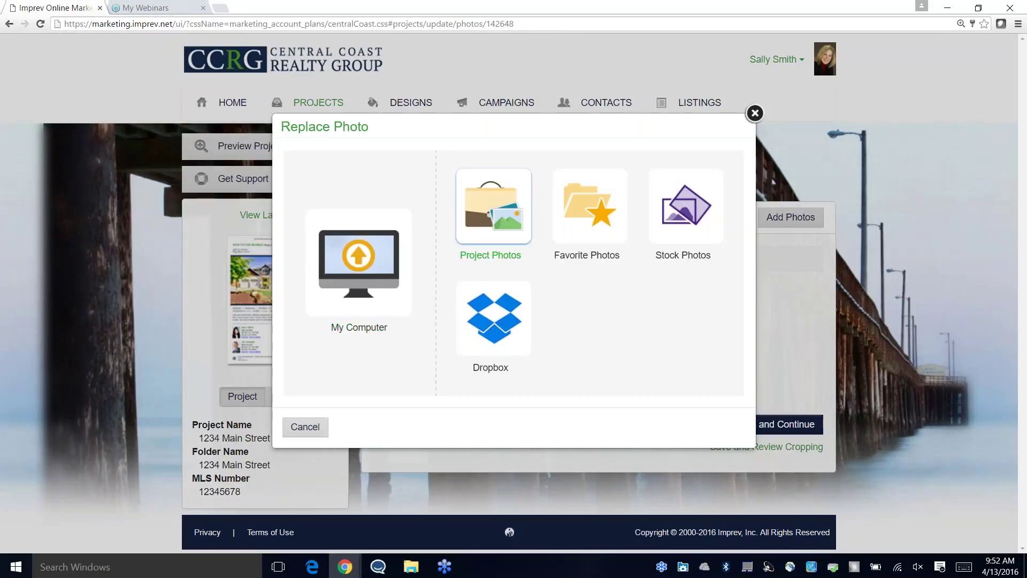
{"action": "left_click", "coordinate": [366, 269]}
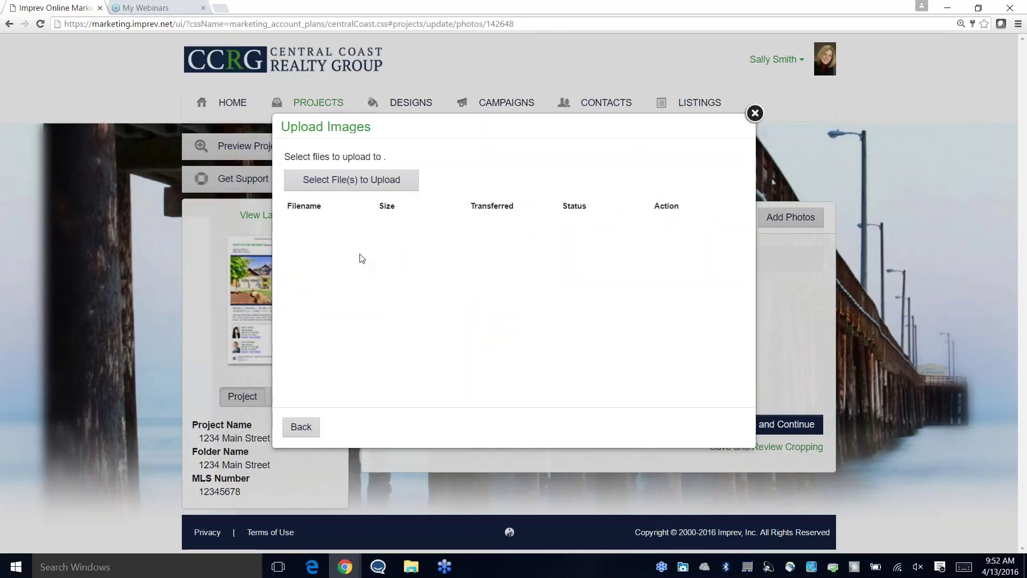
{"action": "left_click", "coordinate": [302, 427]}
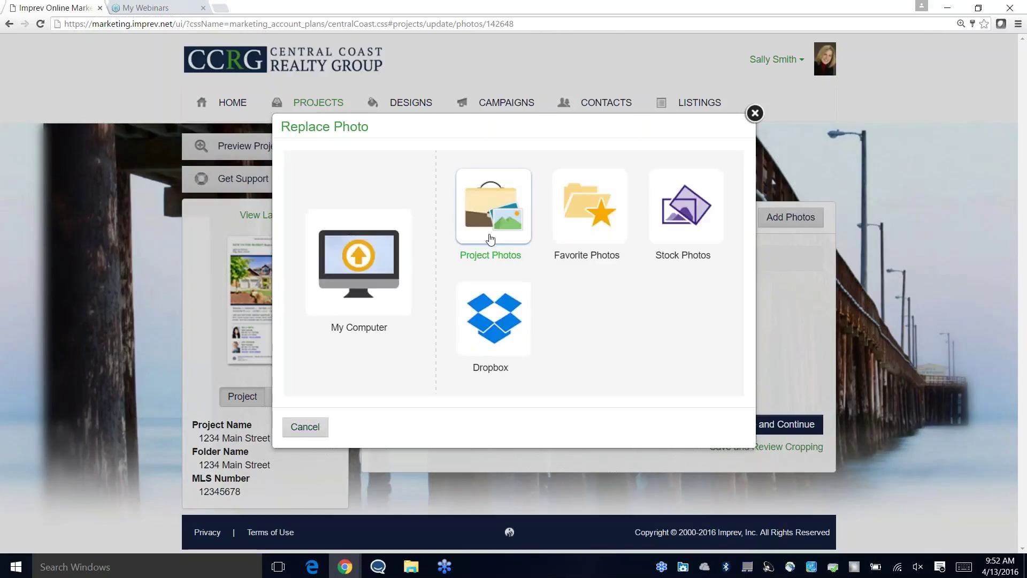
{"action": "left_click", "coordinate": [498, 206]}
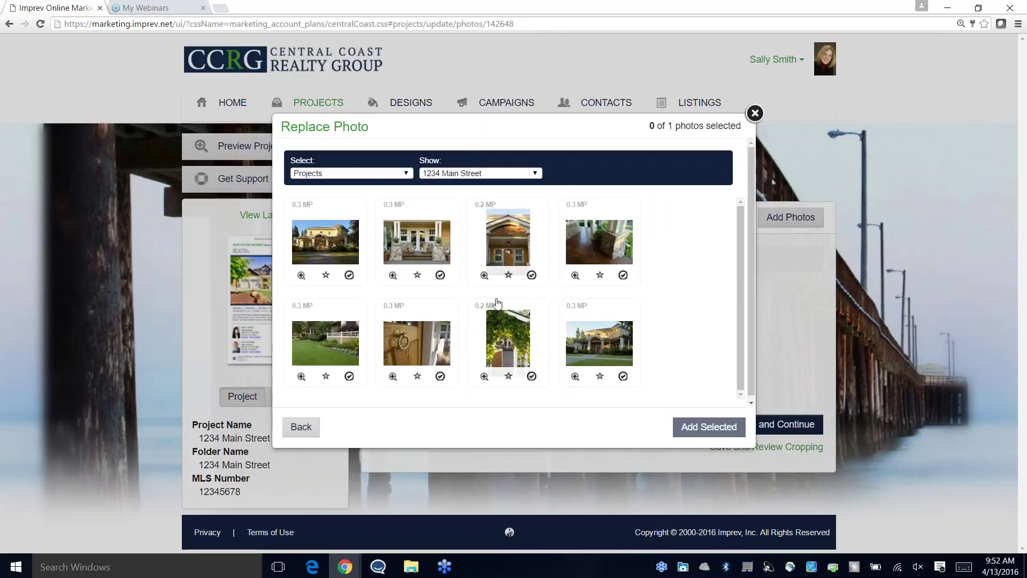
{"action": "left_click", "coordinate": [392, 275]}
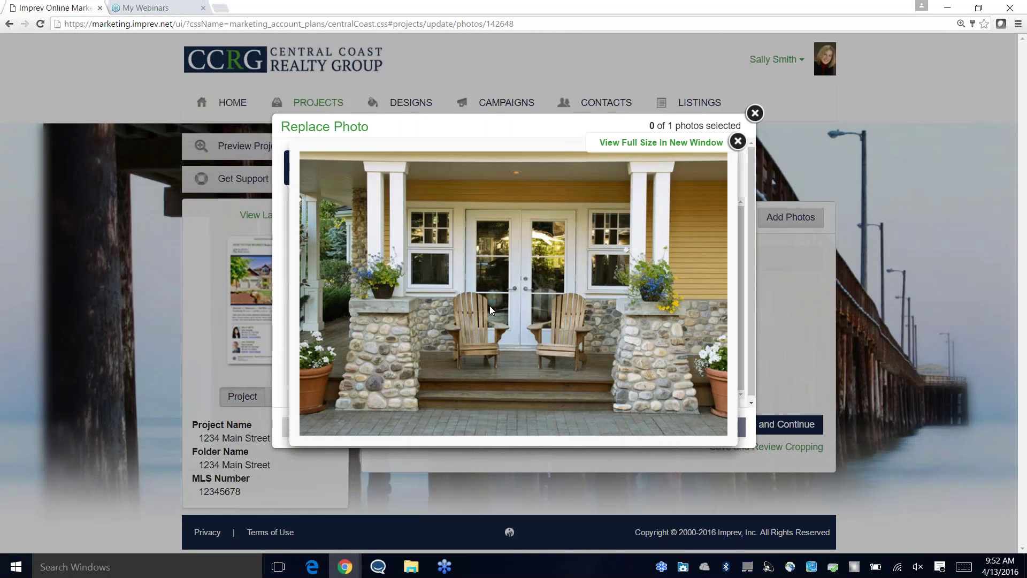
{"action": "left_click", "coordinate": [737, 142]}
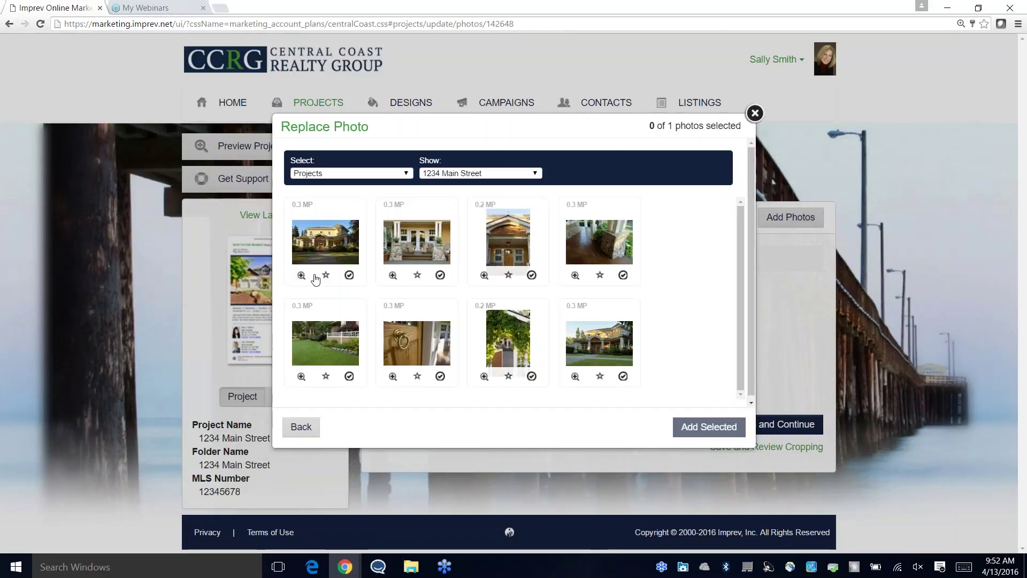
{"action": "left_click", "coordinate": [439, 275]}
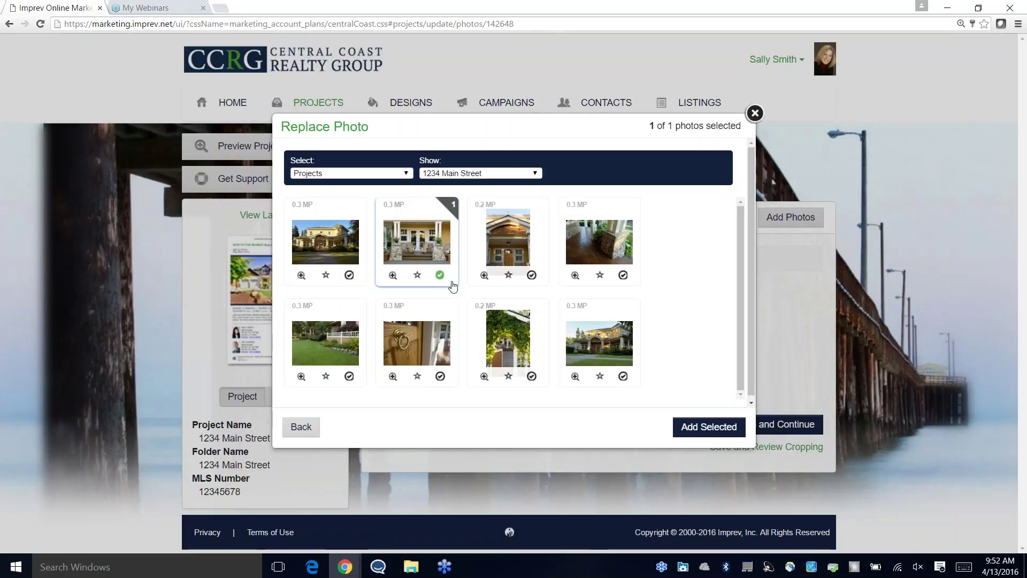
{"action": "left_click", "coordinate": [709, 426]}
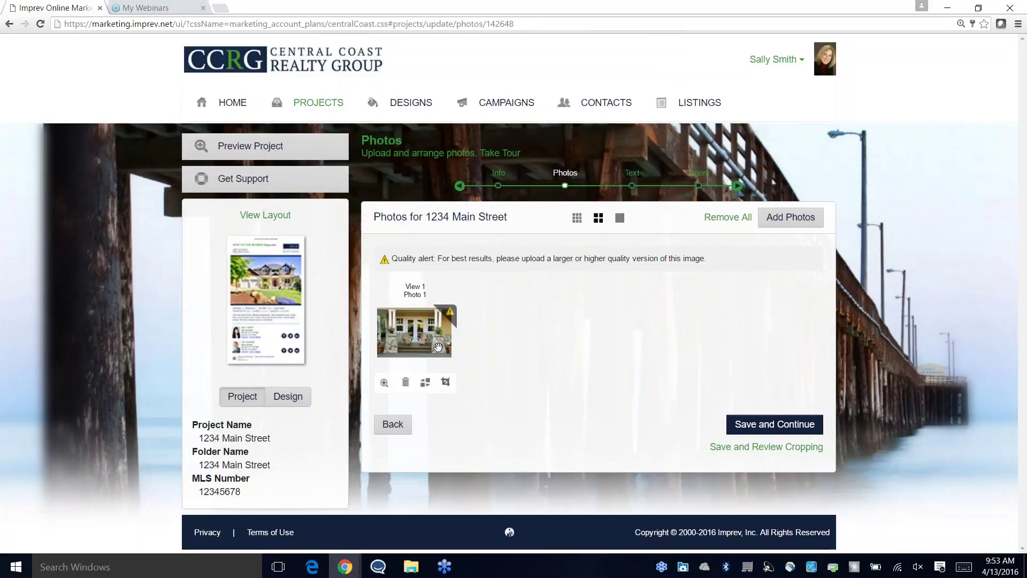
{"action": "left_click", "coordinate": [767, 426]}
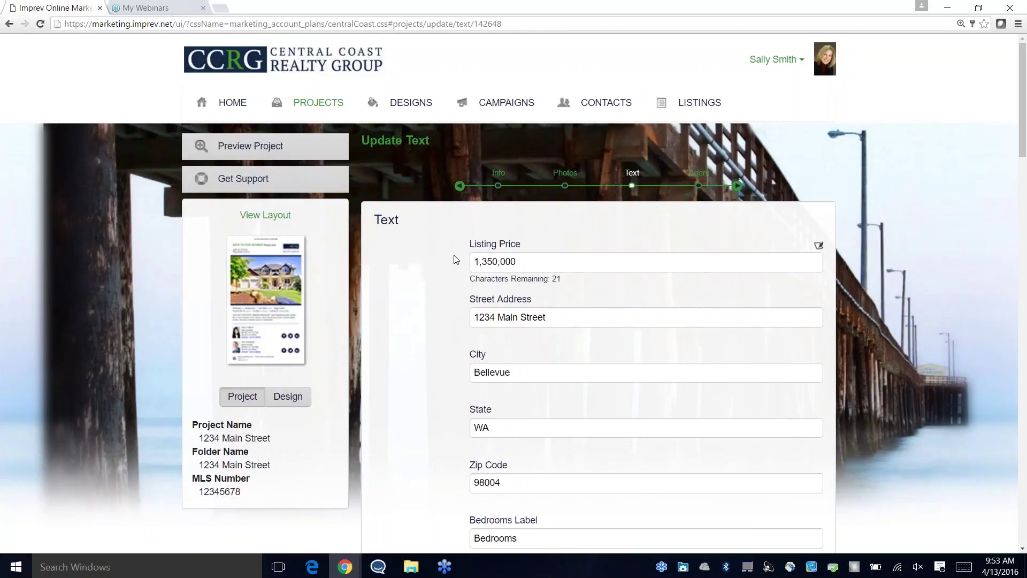
Step: Enter 2008 as Year Built on the Update Text form, leaving Property Type empty
{"action": "scroll", "coordinate": [452, 256], "scroll_direction": "down", "scroll_amount": 1}
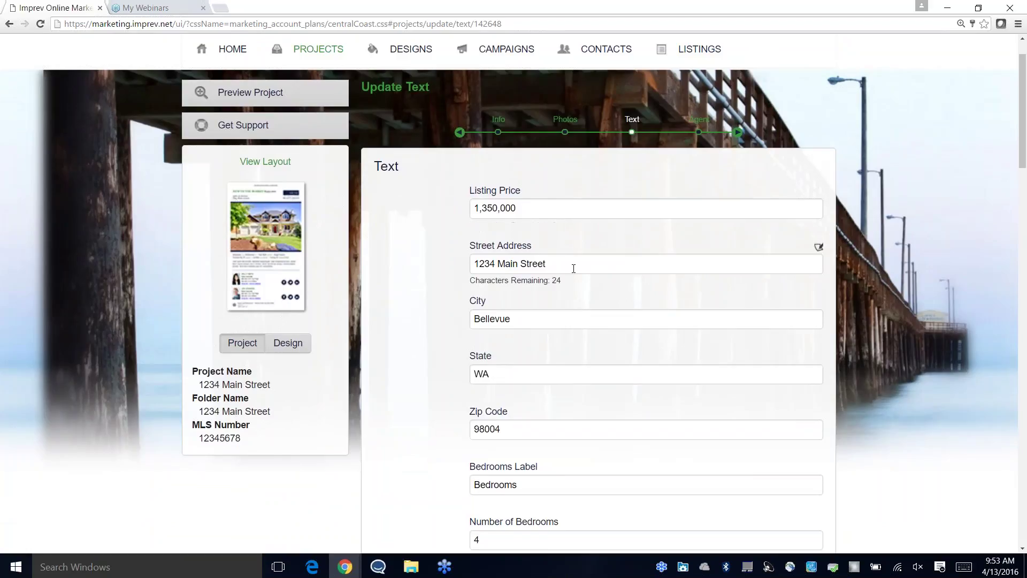
{"action": "scroll", "coordinate": [566, 316], "scroll_direction": "down", "scroll_amount": 3}
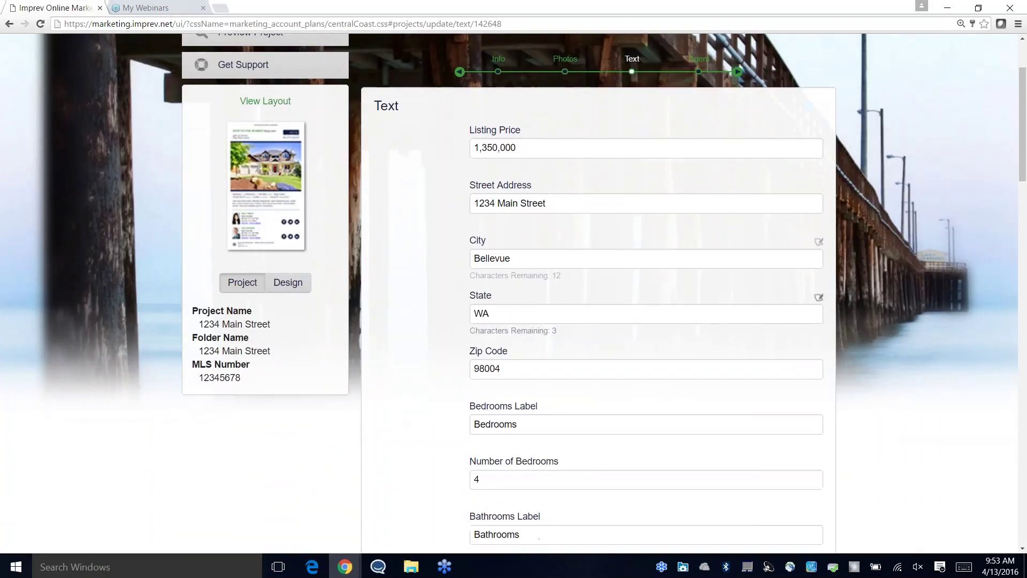
{"action": "scroll", "coordinate": [521, 260], "scroll_direction": "down", "scroll_amount": 2}
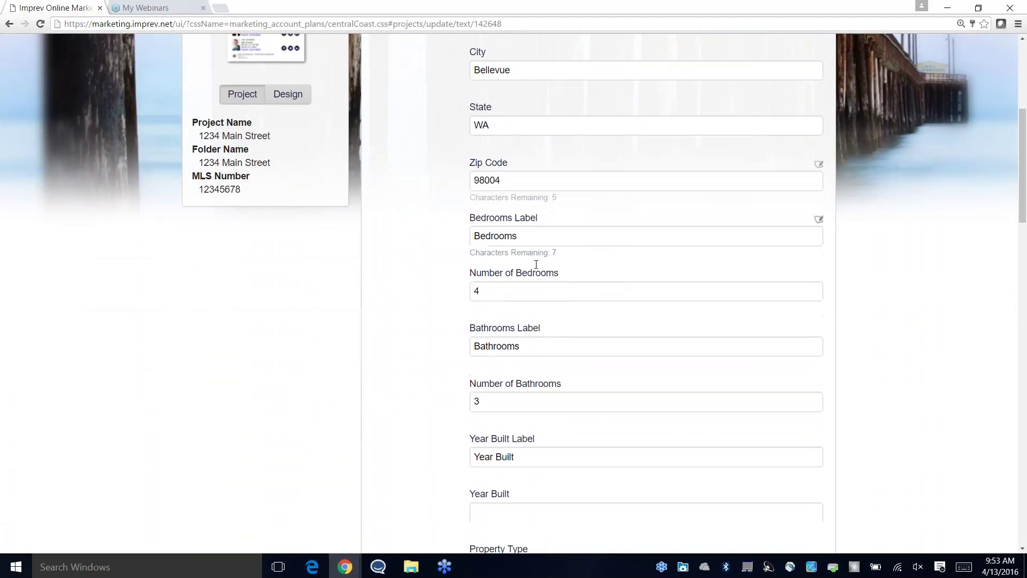
{"action": "scroll", "coordinate": [567, 278], "scroll_direction": "down", "scroll_amount": 4}
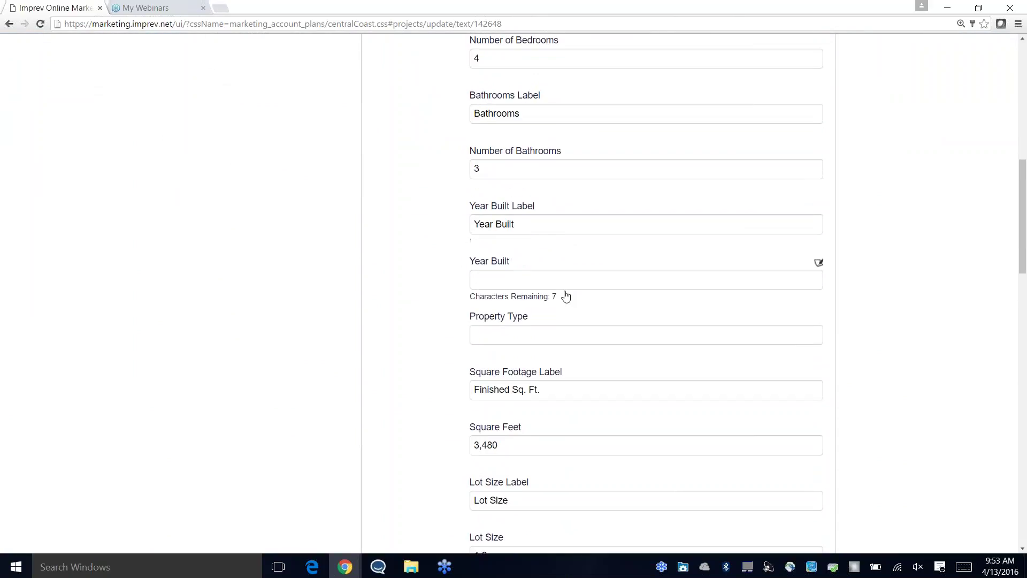
{"action": "scroll", "coordinate": [566, 300], "scroll_direction": "down", "scroll_amount": 1}
{"action": "left_click", "coordinate": [513, 228]}
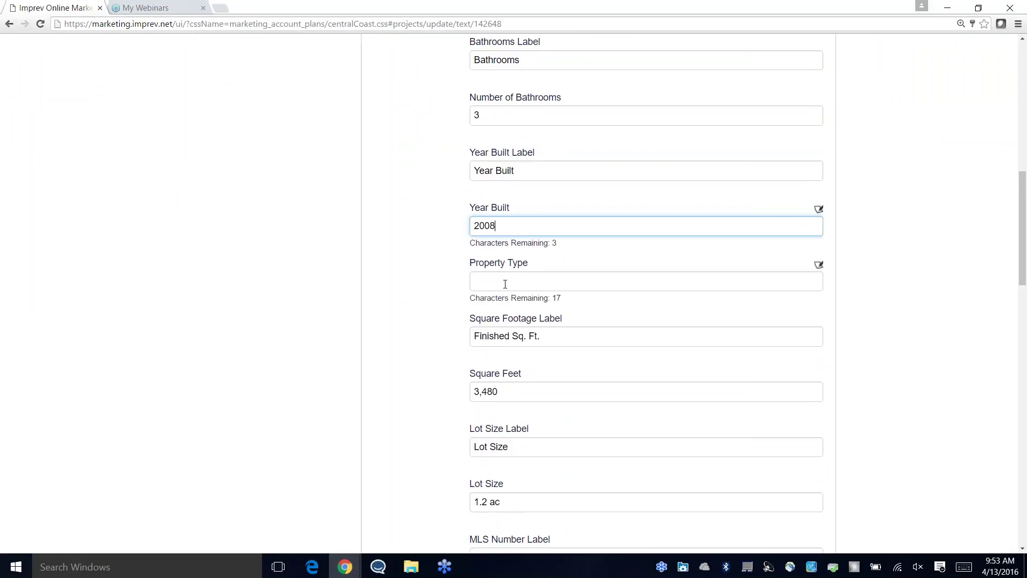
{"action": "left_click", "coordinate": [506, 281]}
{"action": "scroll", "coordinate": [535, 332], "scroll_direction": "down", "scroll_amount": 1}
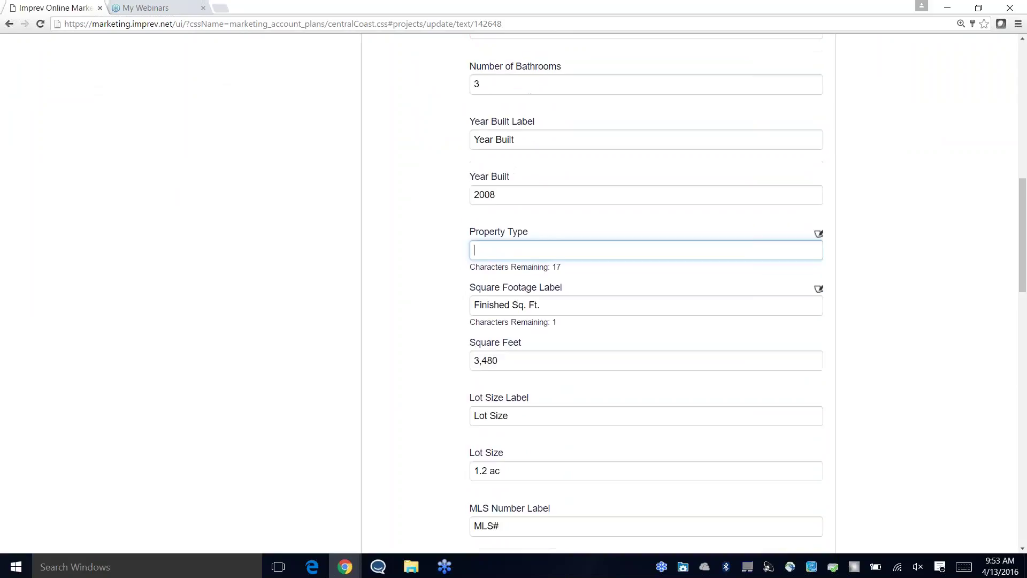
{"action": "scroll", "coordinate": [535, 300], "scroll_direction": "down", "scroll_amount": 5}
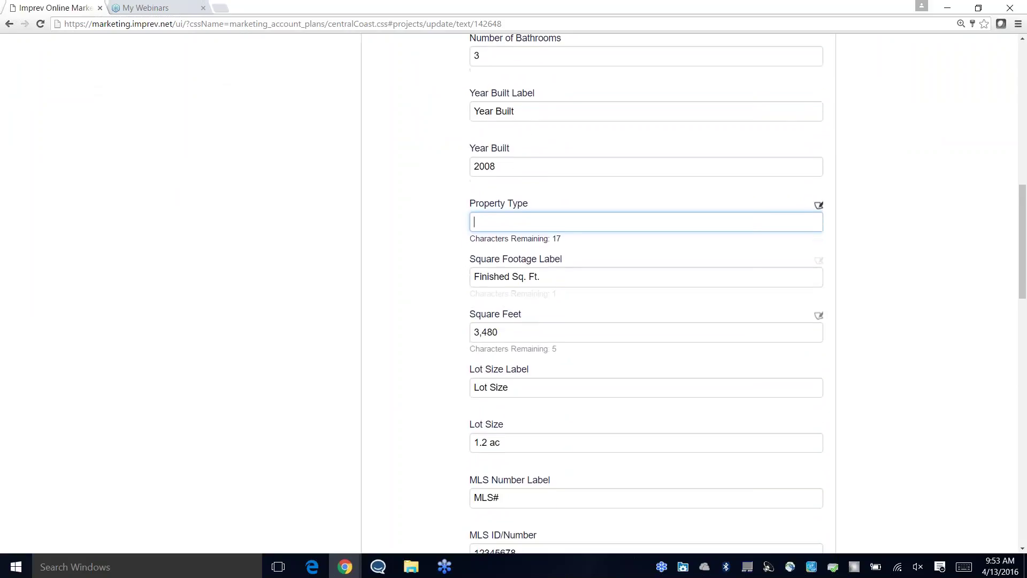
{"action": "scroll", "coordinate": [540, 335], "scroll_direction": "down", "scroll_amount": 1}
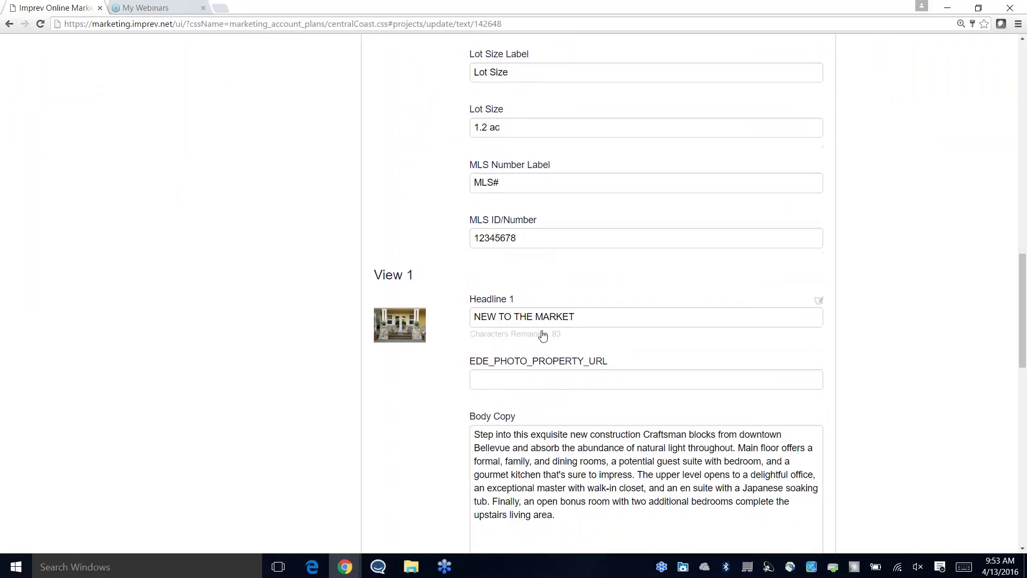
{"action": "scroll", "coordinate": [585, 342], "scroll_direction": "down", "scroll_amount": 1}
{"action": "scroll", "coordinate": [587, 343], "scroll_direction": "down", "scroll_amount": 5}
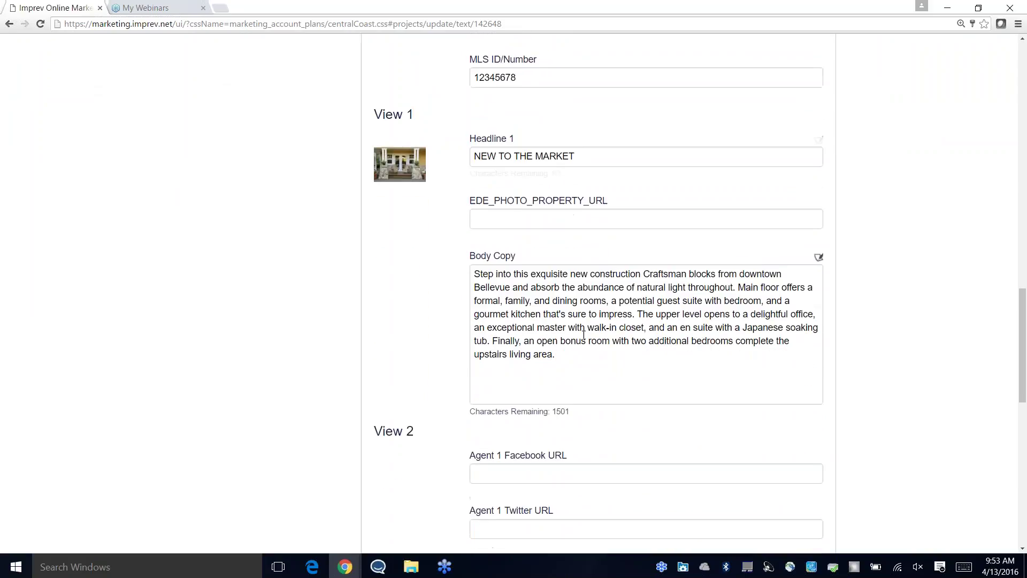
Step: Append 'Call me today!' to the end of the body copy and save the text step
{"action": "left_click", "coordinate": [566, 140]}
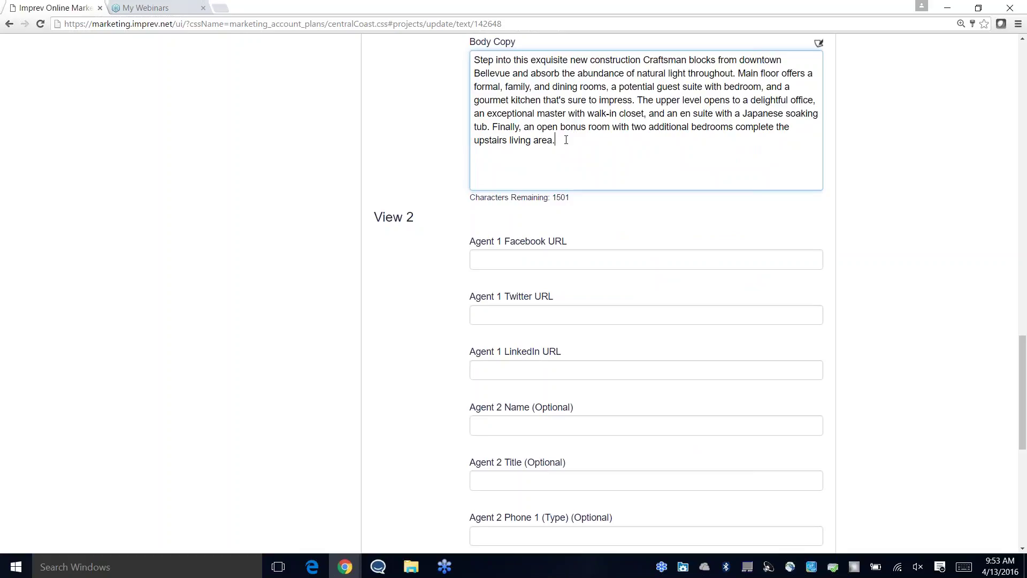
{"action": "type", "text": "Call me today!"}
{"action": "scroll", "coordinate": [595, 189], "scroll_direction": "down", "scroll_amount": 1}
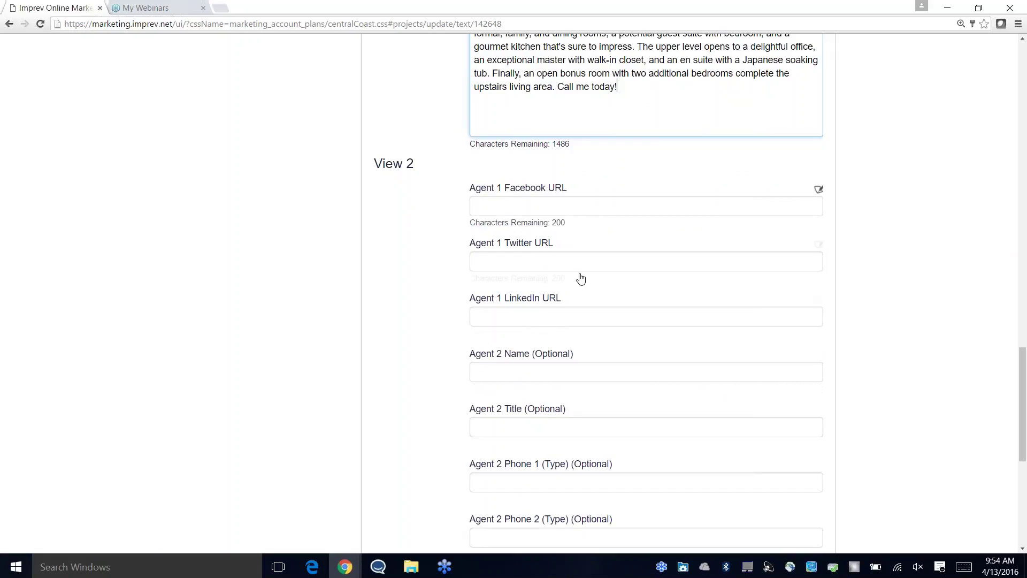
{"action": "scroll", "coordinate": [588, 348], "scroll_direction": "down", "scroll_amount": 1}
{"action": "scroll", "coordinate": [589, 176], "scroll_direction": "down", "scroll_amount": 3}
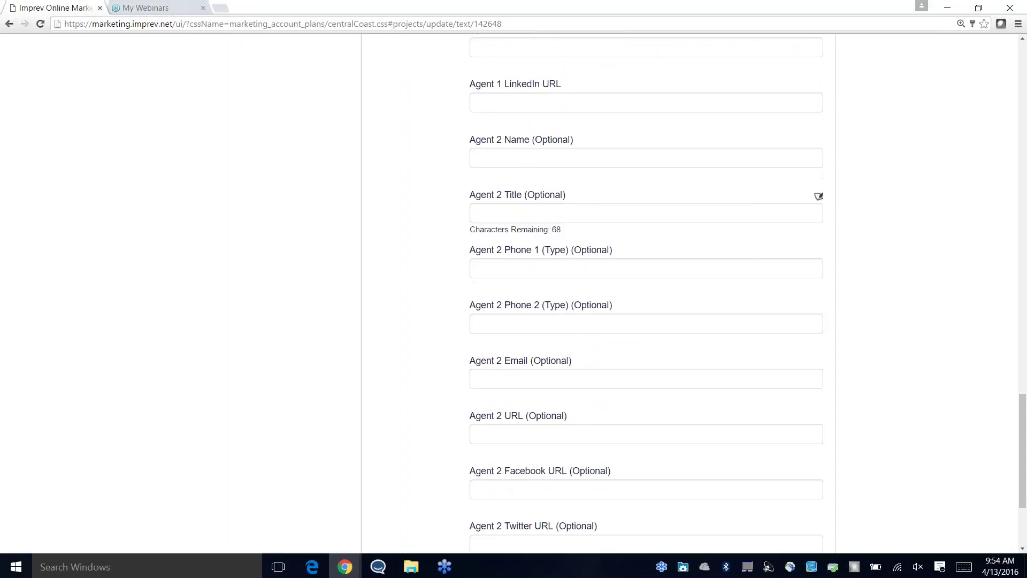
{"action": "scroll", "coordinate": [618, 292], "scroll_direction": "down", "scroll_amount": 2}
{"action": "scroll", "coordinate": [621, 346], "scroll_direction": "down", "scroll_amount": 1}
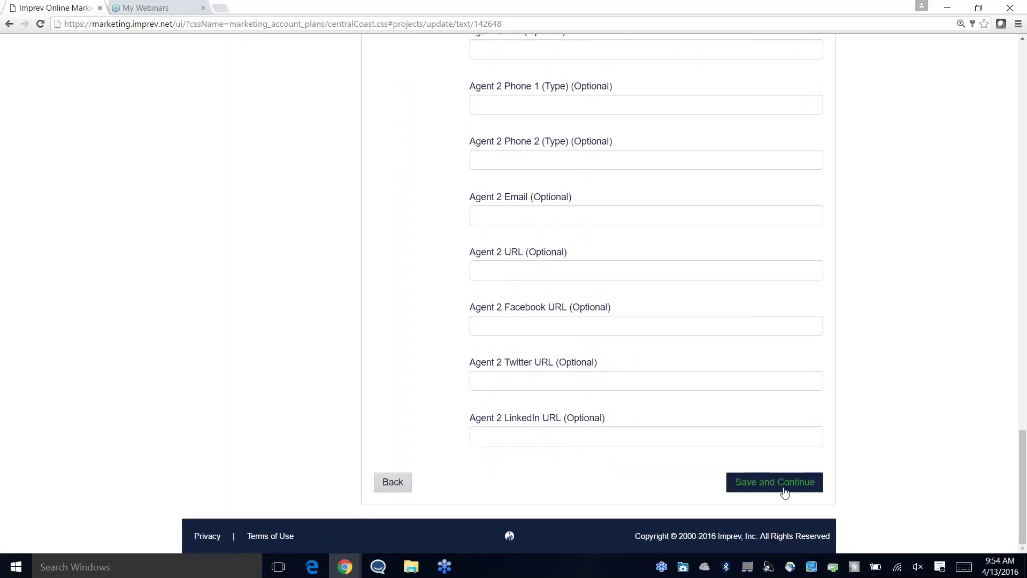
{"action": "left_click", "coordinate": [784, 486]}
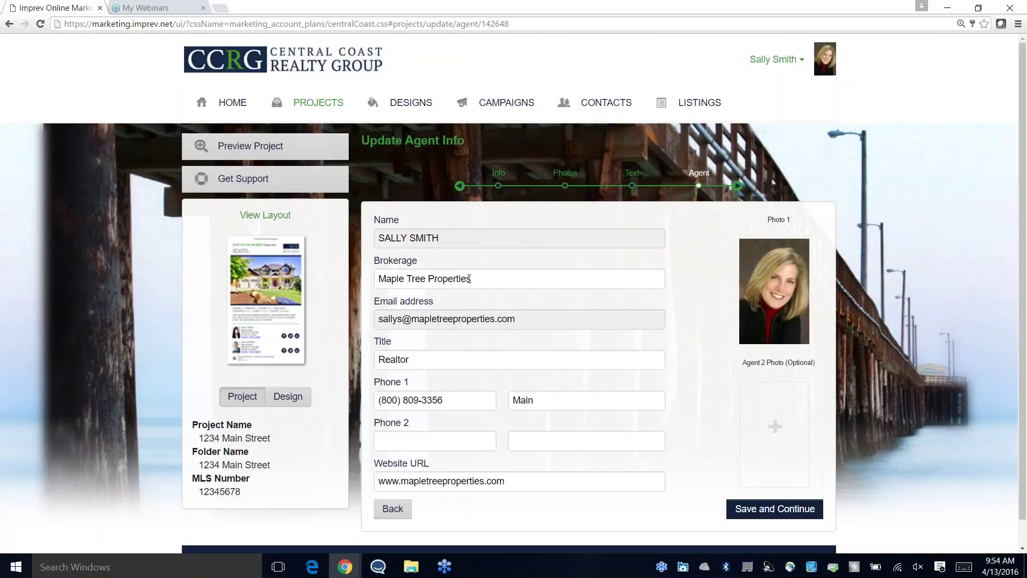
Step: Cancel cropping the agent photo, leaving it unchanged, and save the agent info
{"action": "scroll", "coordinate": [490, 323], "scroll_direction": "down", "scroll_amount": 1}
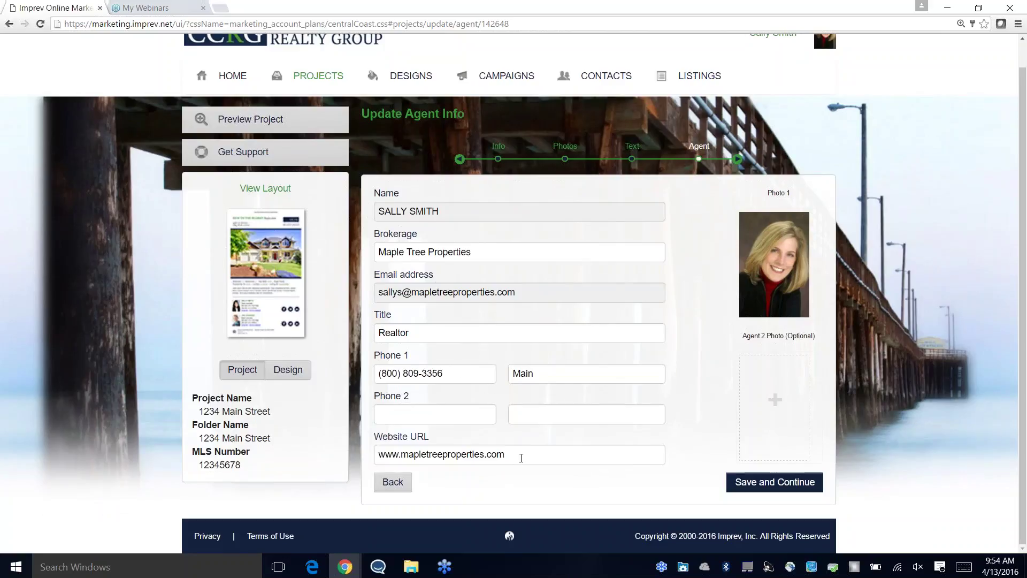
{"action": "mouse_move", "coordinate": [779, 274]}
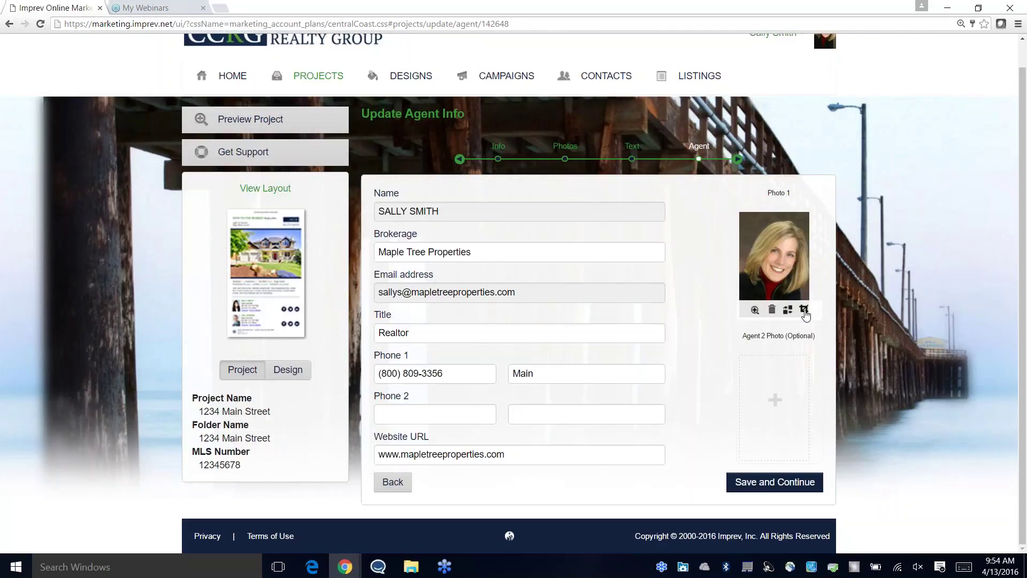
{"action": "left_click", "coordinate": [804, 310]}
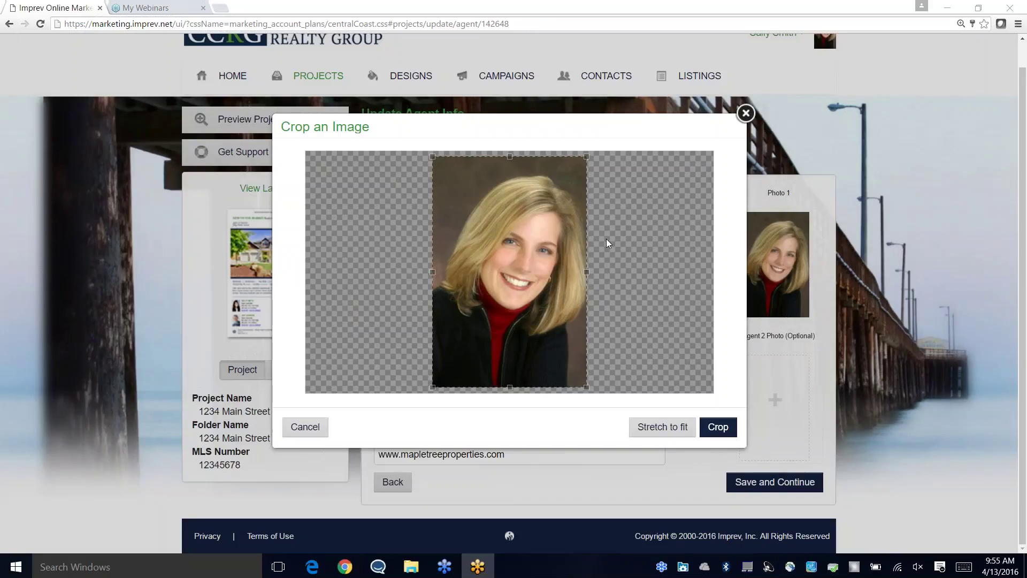
{"action": "left_click", "coordinate": [305, 426]}
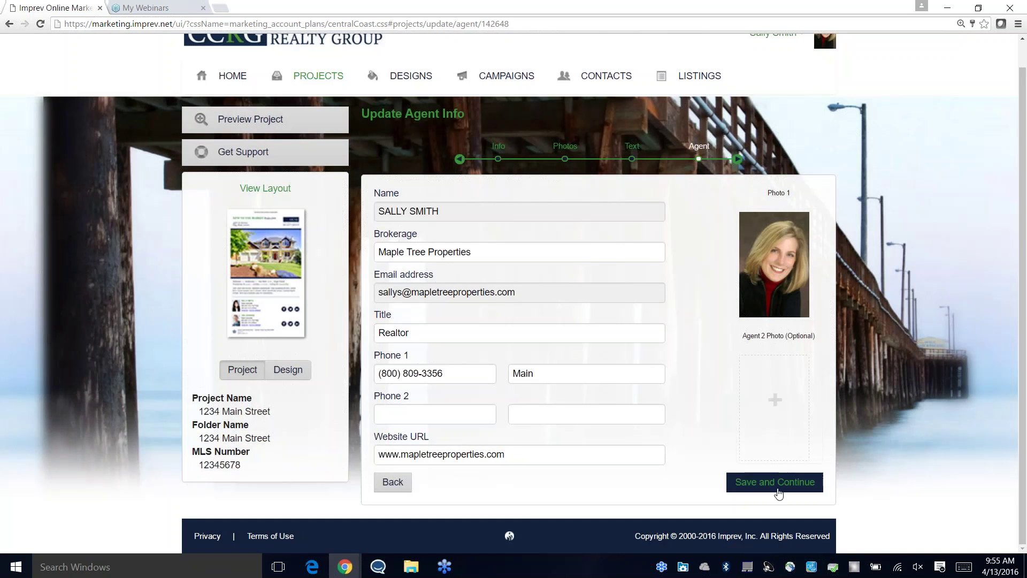
{"action": "left_click", "coordinate": [782, 484]}
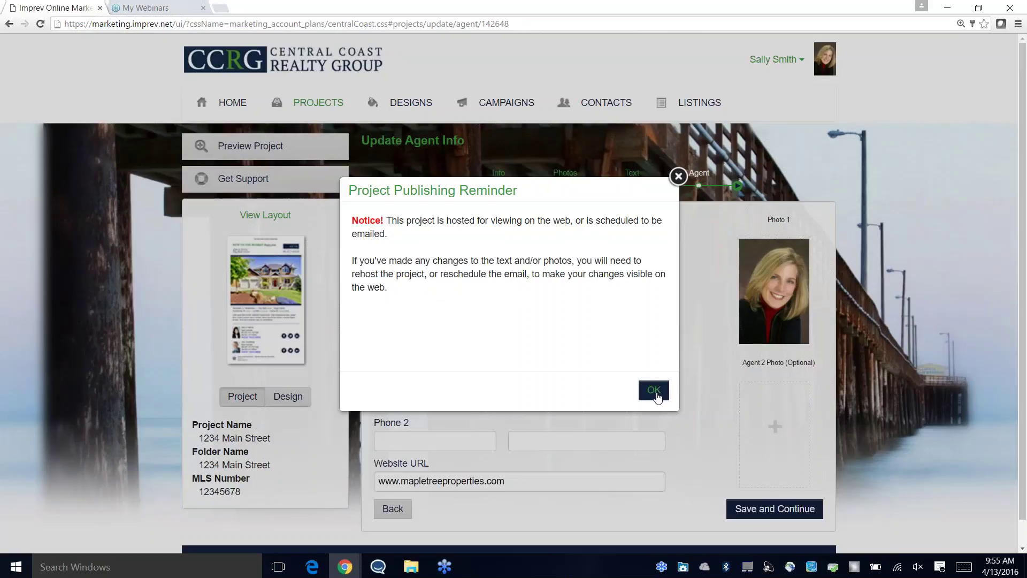
Step: Dismiss the reminder, publish the 1234 Main Street ePostcard to the web, and view its links
{"action": "left_click", "coordinate": [655, 391]}
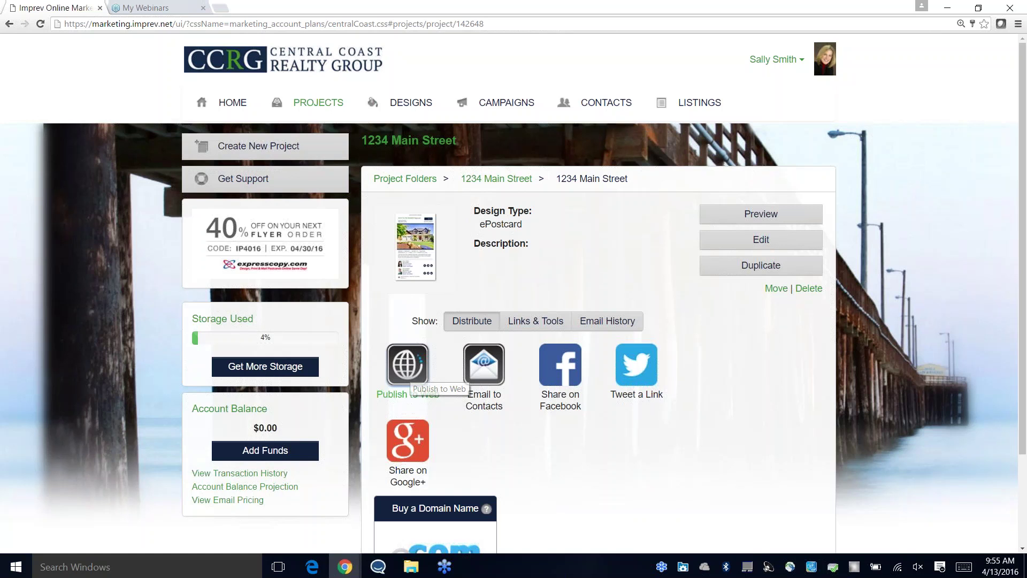
{"action": "left_click", "coordinate": [407, 365]}
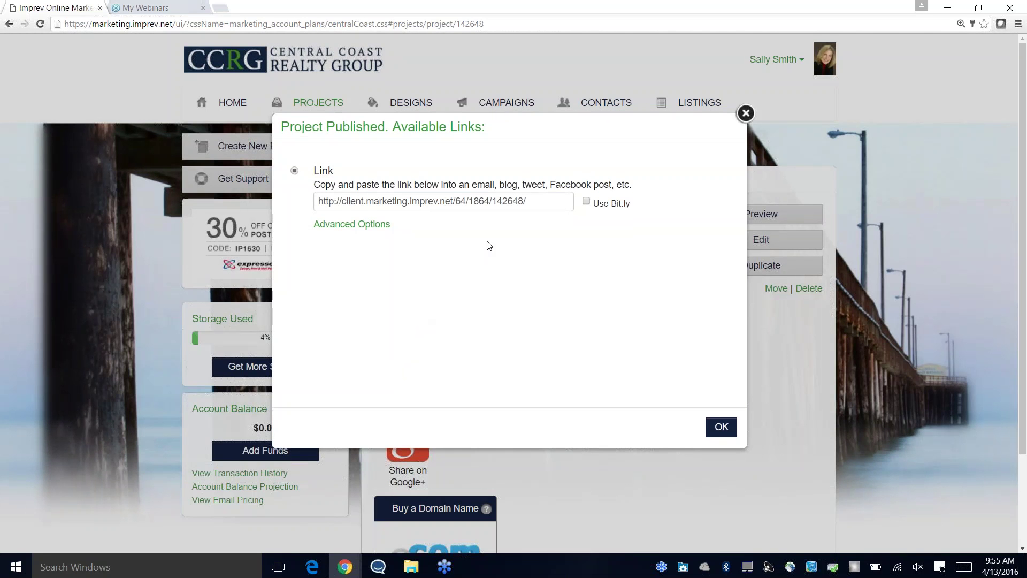
{"action": "left_click", "coordinate": [719, 429]}
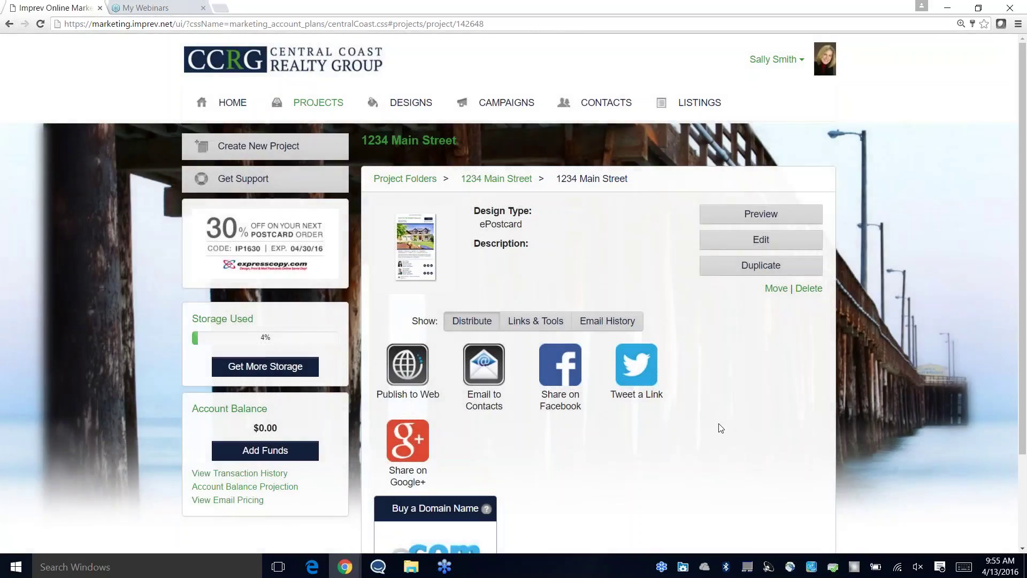
{"action": "left_click", "coordinate": [535, 322]}
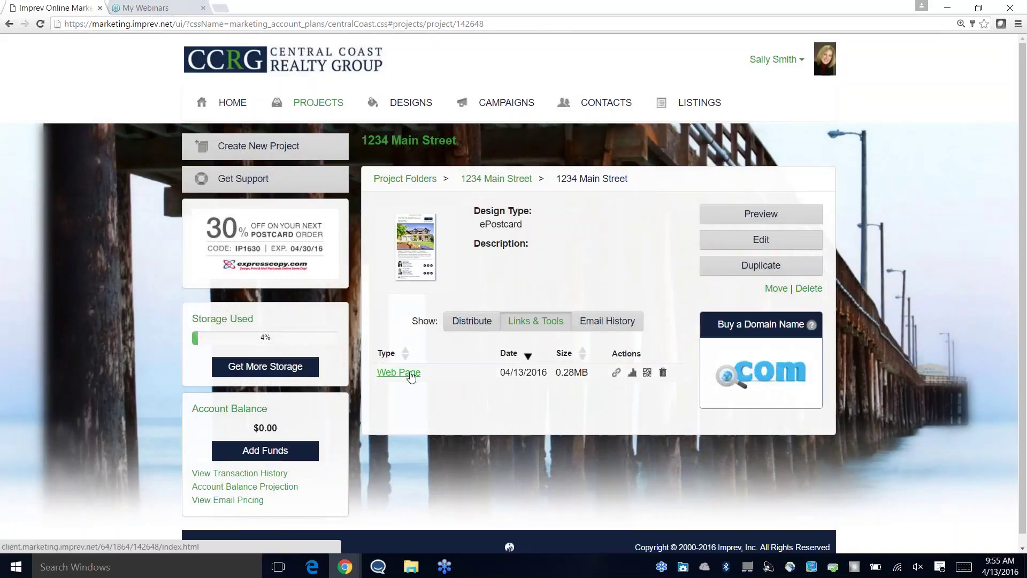
Step: Open the published 1234 Main Street web page and review it zoomed in
{"action": "left_click", "coordinate": [411, 373]}
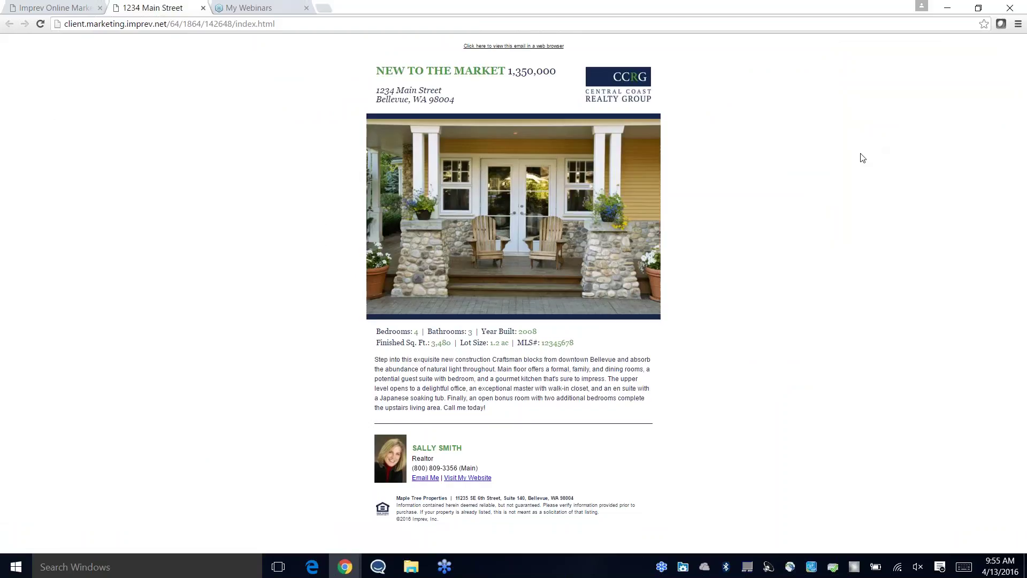
{"action": "key", "text": "ctrl+plus"}
{"action": "key", "text": "ctrl+plus"}
{"action": "key", "text": "ctrl+plus"}
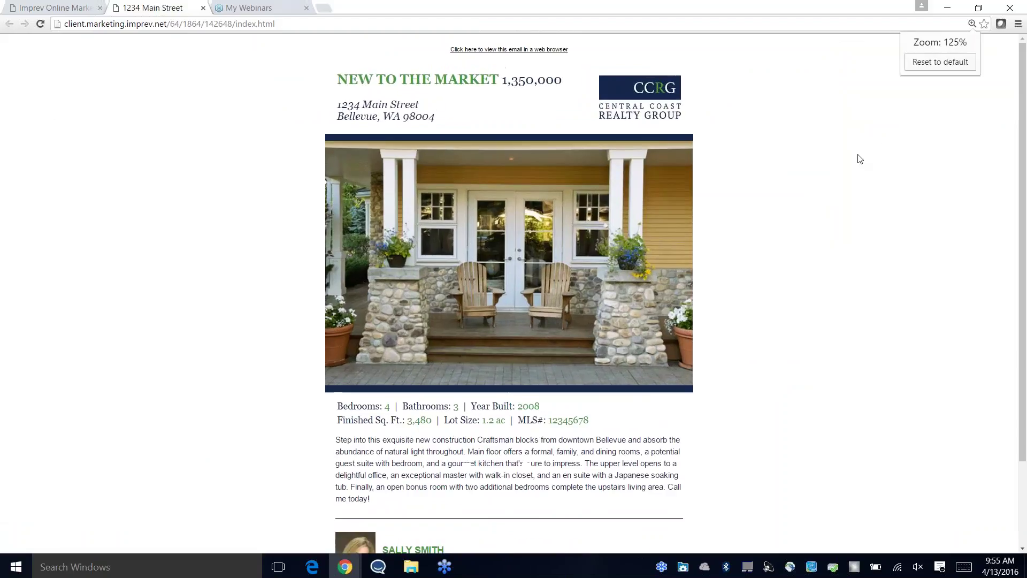
{"action": "scroll", "coordinate": [835, 225], "scroll_direction": "down", "scroll_amount": 4}
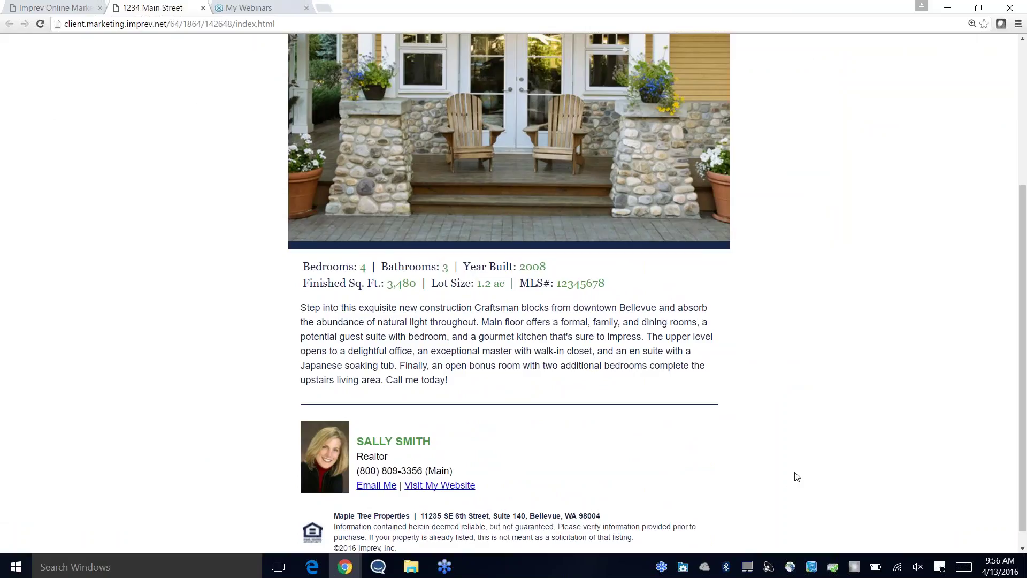
{"action": "scroll", "coordinate": [797, 476], "scroll_direction": "up", "scroll_amount": 3}
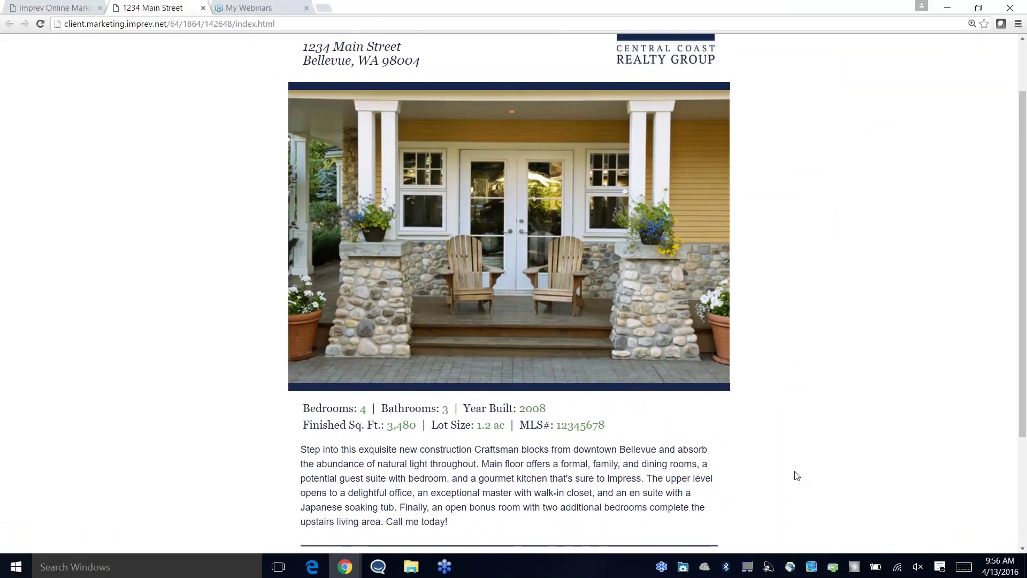
{"action": "key", "text": "ctrl+minus"}
{"action": "key", "text": "ctrl+minus"}
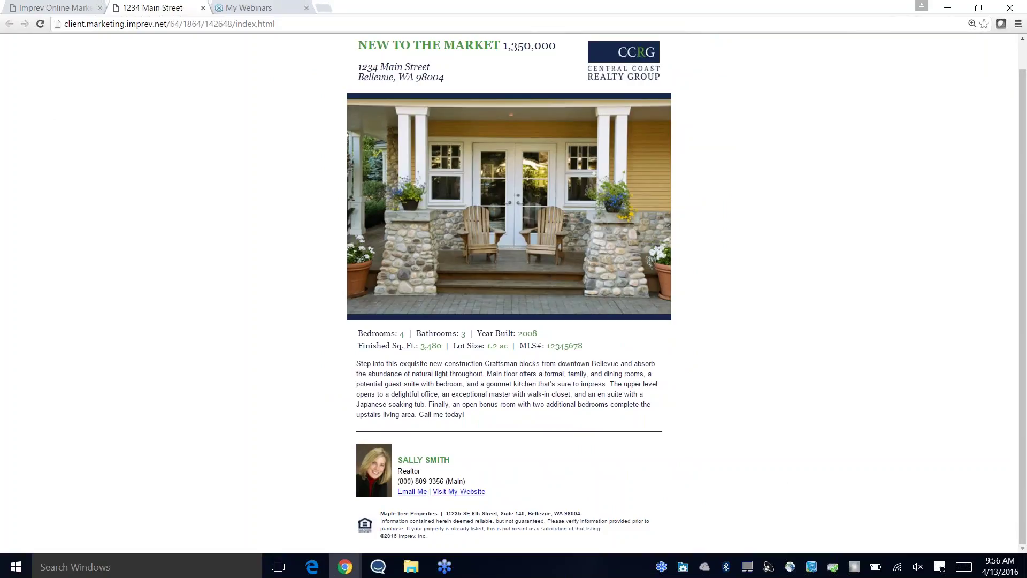
Step: Copy the ePostcard's full project link, then its shortened Bit.ly link
{"action": "left_click", "coordinate": [202, 8]}
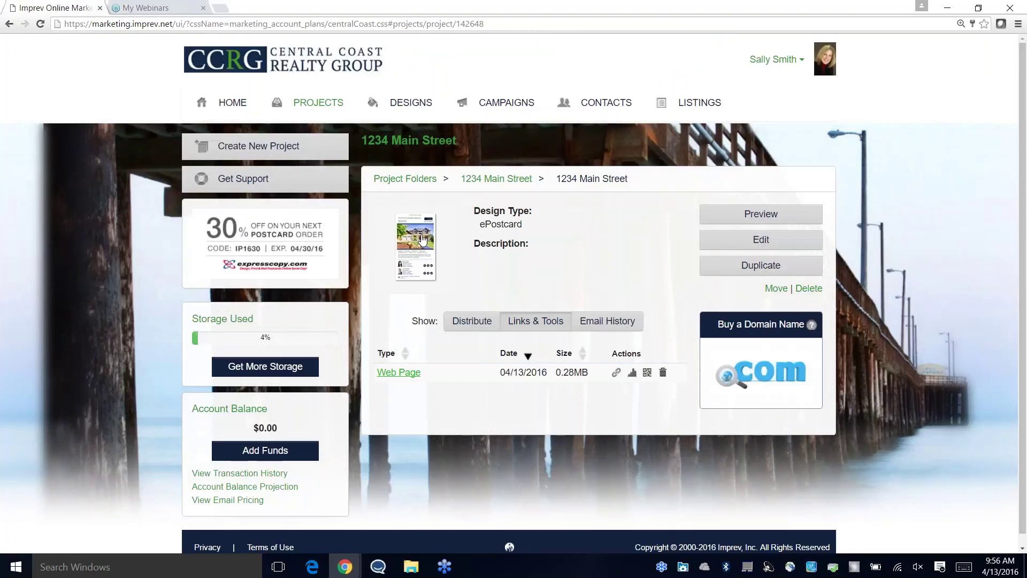
{"action": "left_click", "coordinate": [615, 374]}
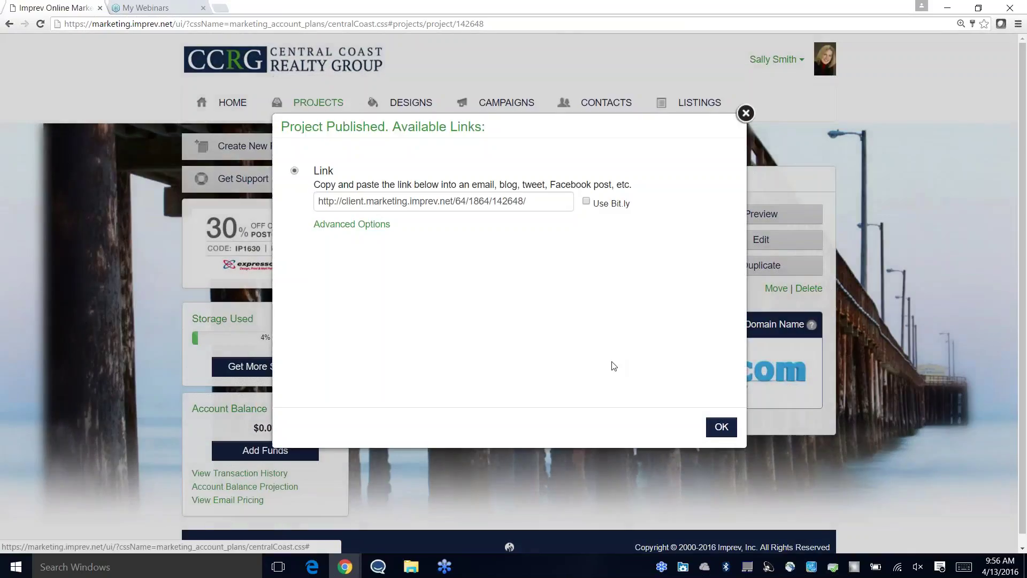
{"action": "left_click_drag", "start_coordinate": [538, 200], "coordinate": [366, 196]}
{"action": "right_click", "coordinate": [364, 197]}
{"action": "left_click", "coordinate": [403, 226]}
{"action": "left_click", "coordinate": [587, 202]}
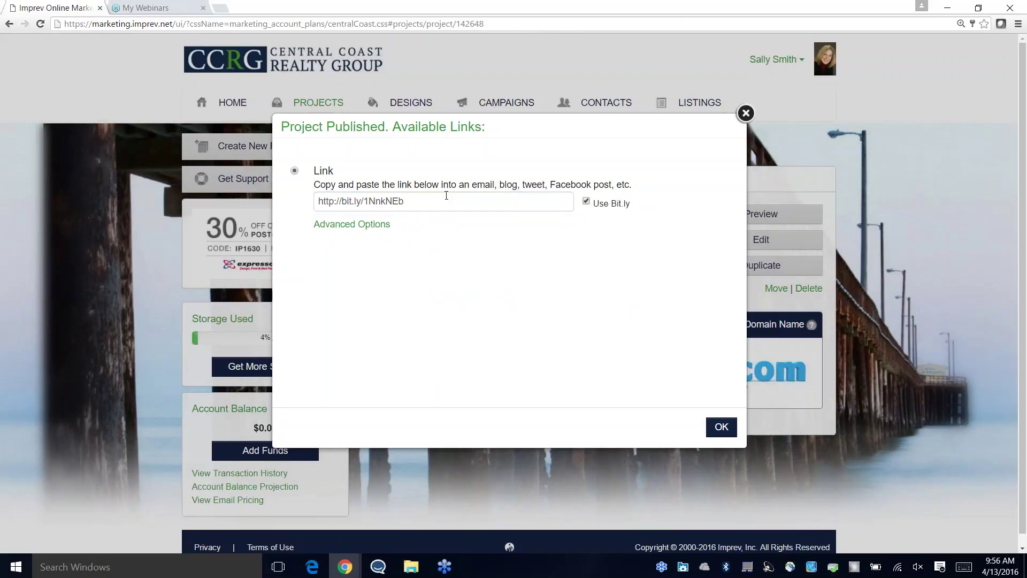
{"action": "left_click_drag", "start_coordinate": [452, 206], "coordinate": [288, 189]}
{"action": "right_click", "coordinate": [316, 201]}
{"action": "left_click", "coordinate": [385, 218]}
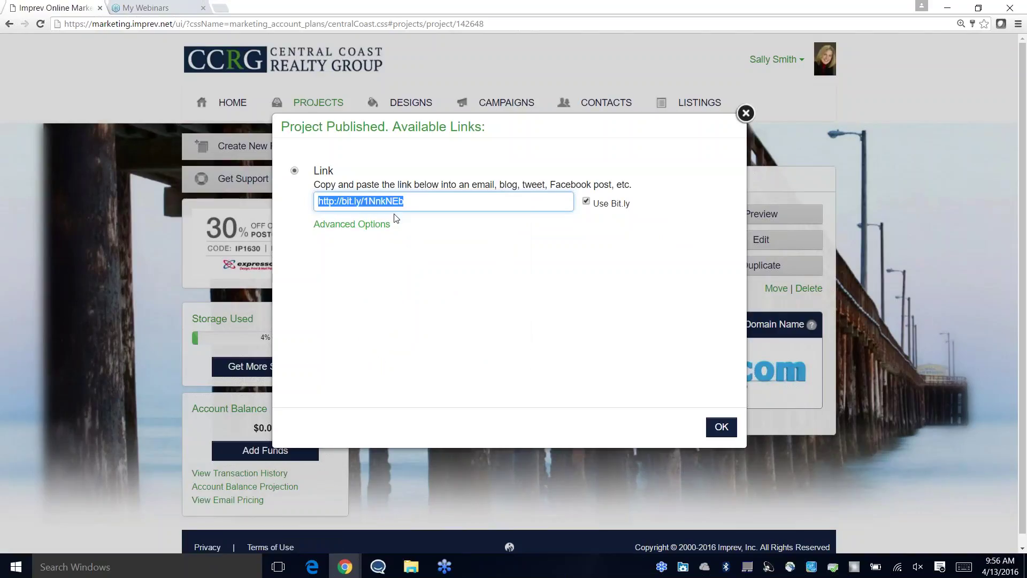
Step: Review the HTML link, iframe embed and full HTML source formats, then close the links dialog
{"action": "left_click", "coordinate": [351, 225]}
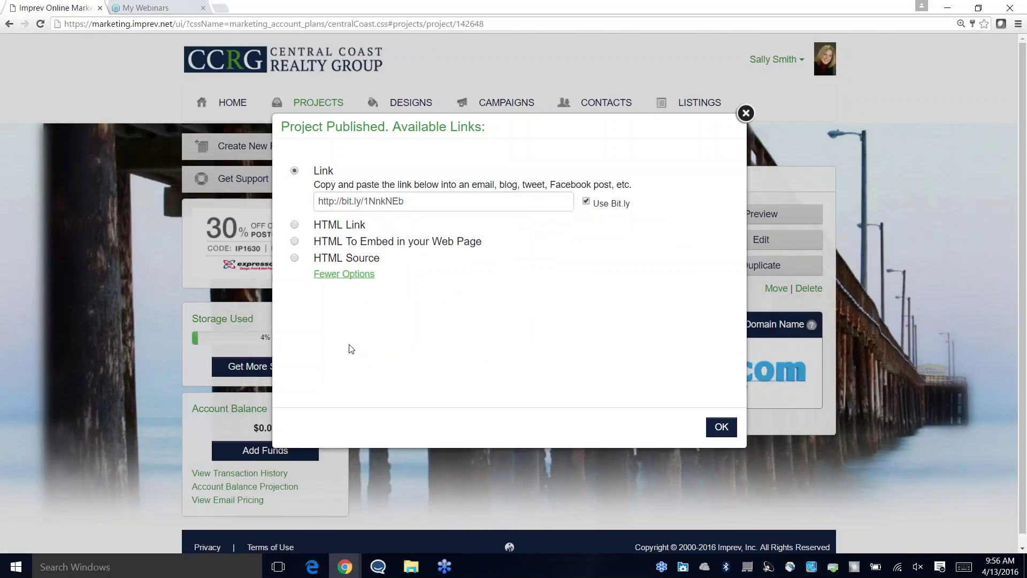
{"action": "left_click", "coordinate": [294, 225]}
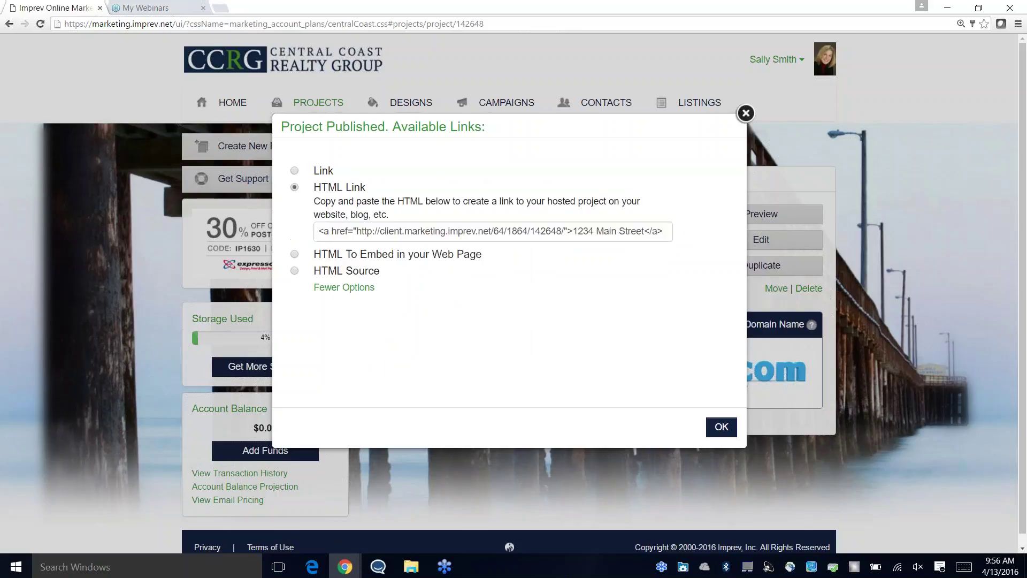
{"action": "left_click", "coordinate": [295, 256]}
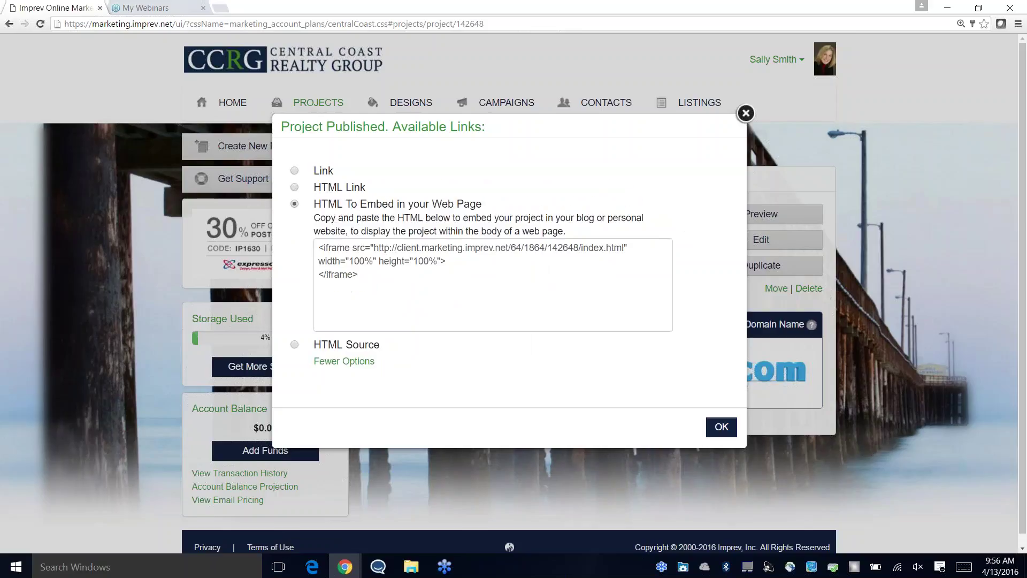
{"action": "left_click", "coordinate": [294, 344]}
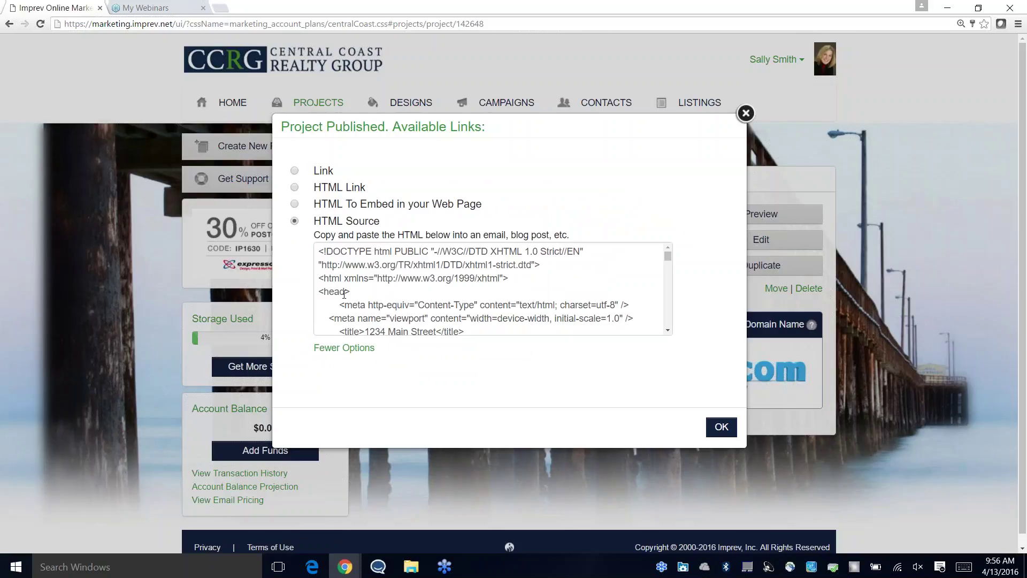
{"action": "left_click", "coordinate": [294, 170]}
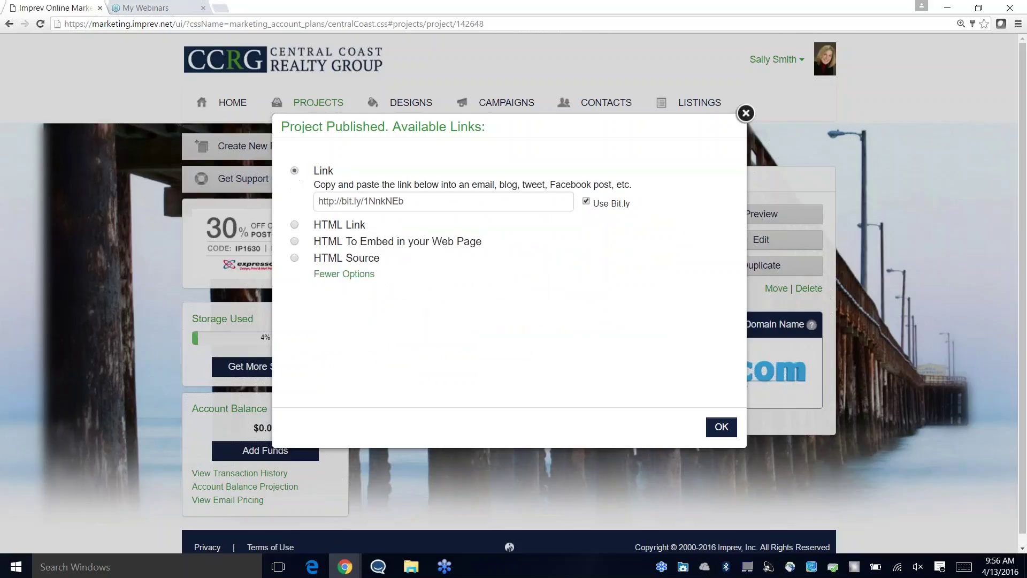
{"action": "left_click", "coordinate": [721, 428]}
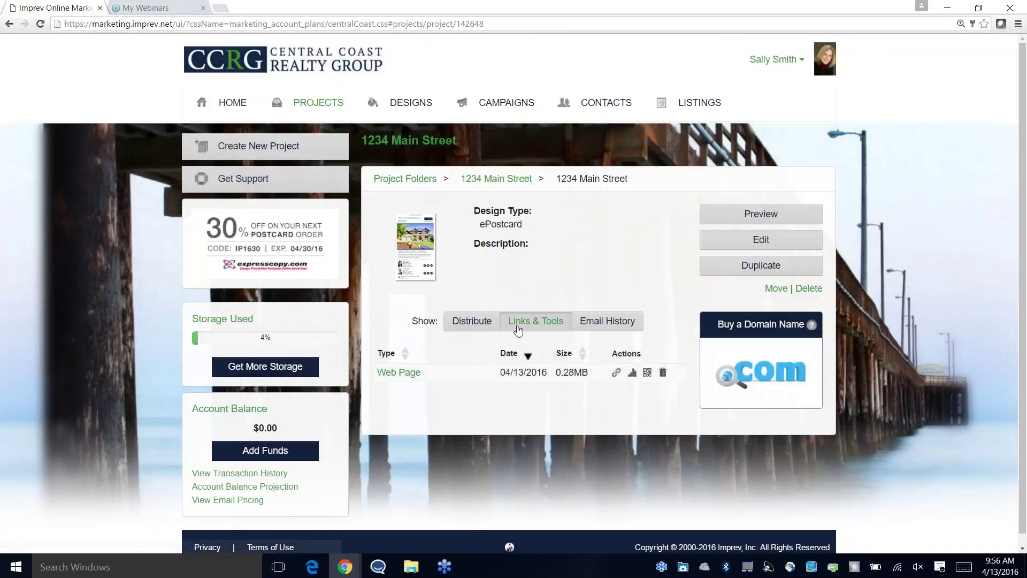
Step: Start sharing the ePostcard on Facebook from the Distribute tab, then cancel the post
{"action": "left_click", "coordinate": [479, 322]}
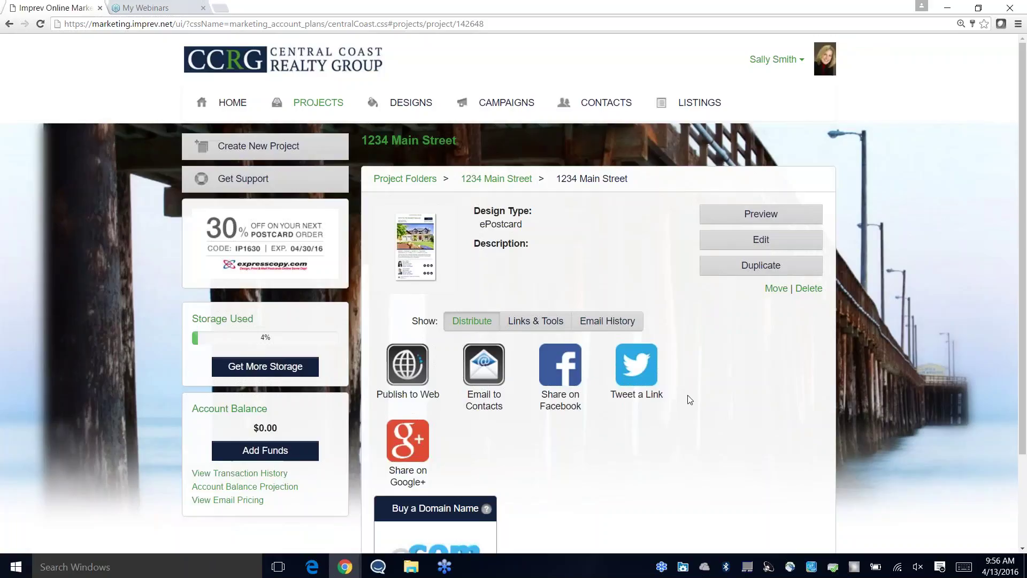
{"action": "left_click", "coordinate": [570, 375]}
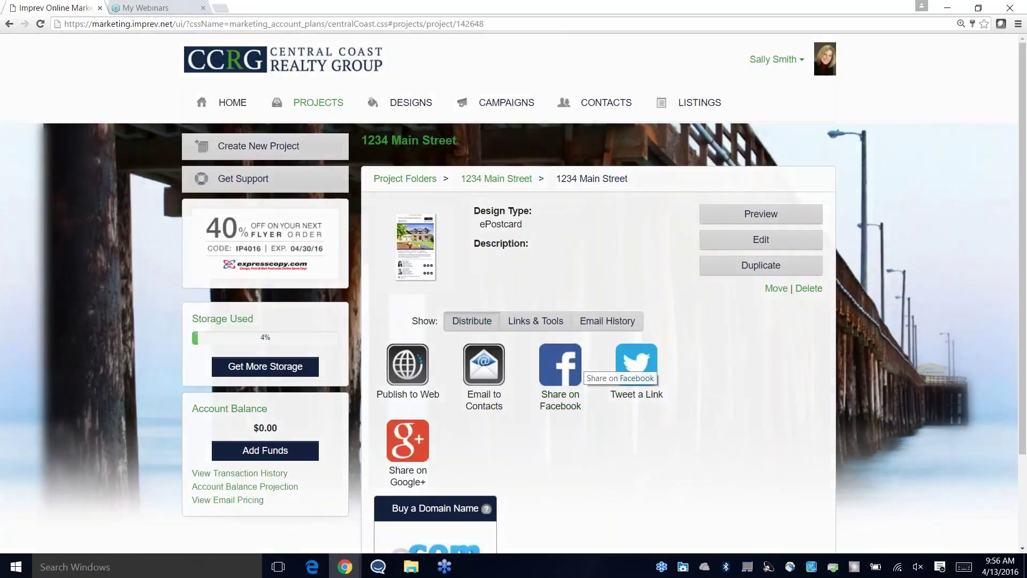
{"action": "left_click", "coordinate": [571, 395]}
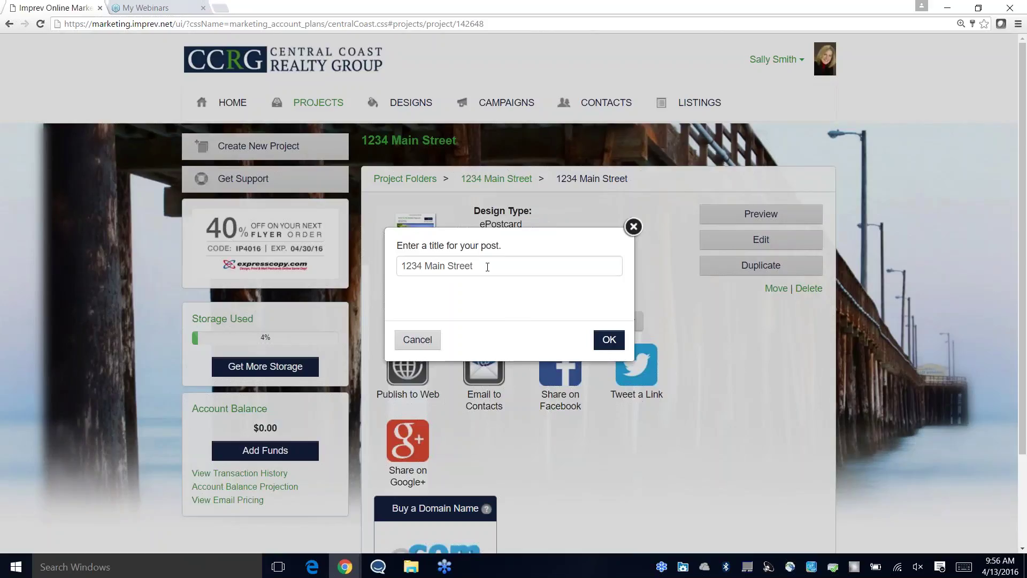
{"action": "left_click", "coordinate": [633, 226]}
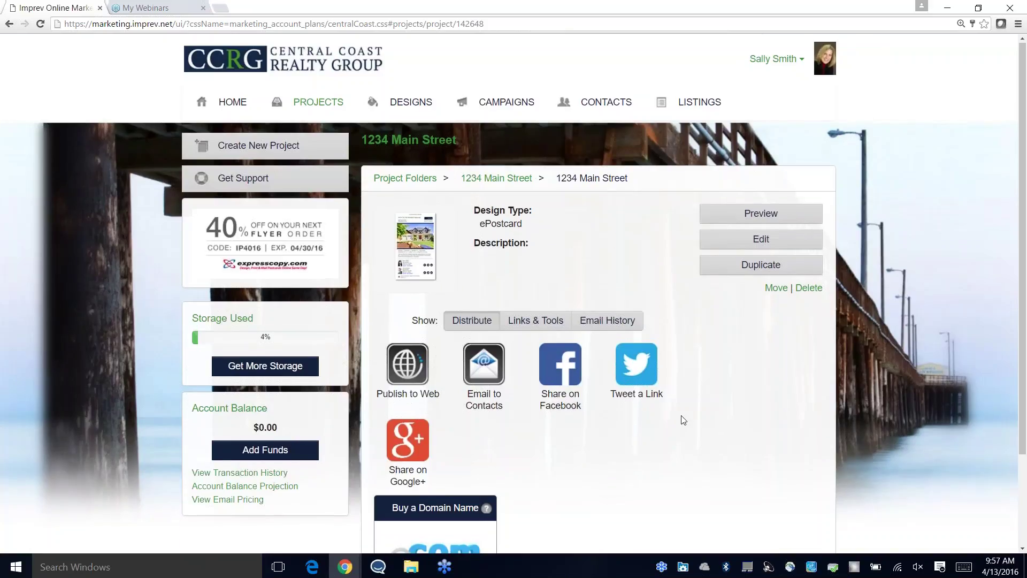
Step: Go back to the 1234 Main Street folder through its breadcrumb
{"action": "scroll", "coordinate": [677, 424], "scroll_direction": "down", "scroll_amount": 3}
{"action": "scroll", "coordinate": [690, 405], "scroll_direction": "up", "scroll_amount": 1}
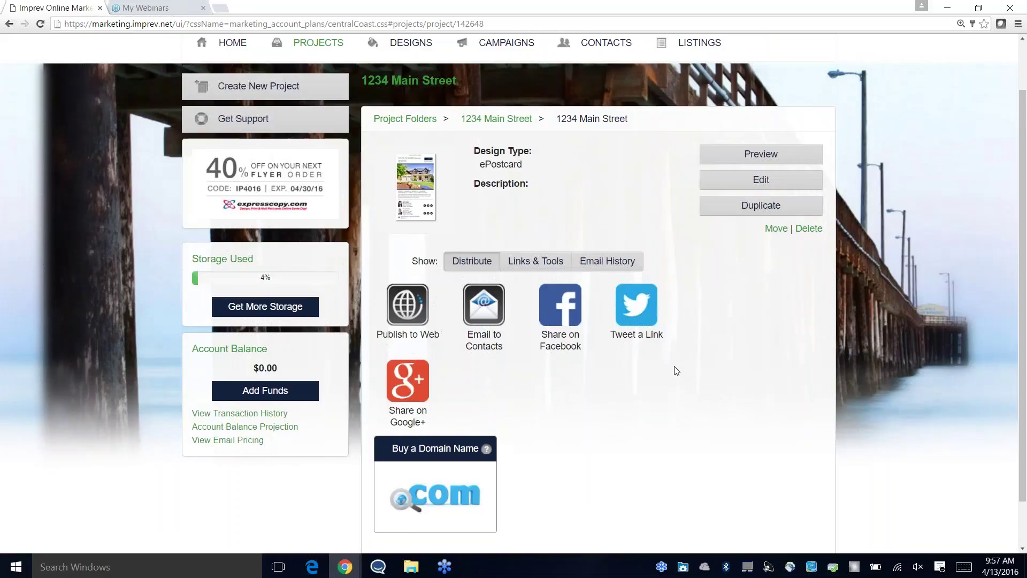
{"action": "scroll", "coordinate": [692, 318], "scroll_direction": "up", "scroll_amount": 1}
{"action": "scroll", "coordinate": [684, 308], "scroll_direction": "up", "scroll_amount": 1}
{"action": "scroll", "coordinate": [499, 124], "scroll_direction": "down", "scroll_amount": 1}
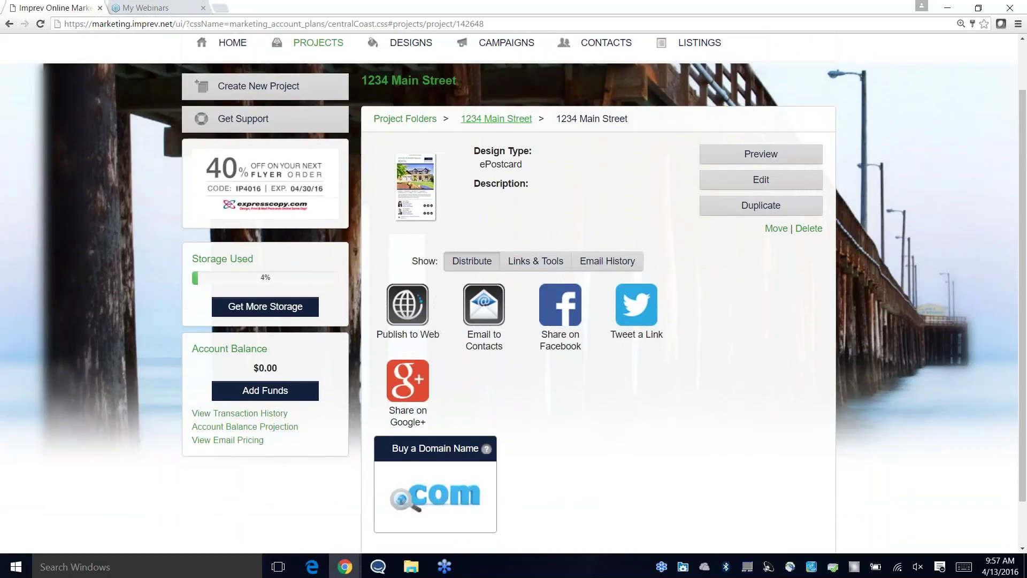
{"action": "left_click", "coordinate": [499, 124]}
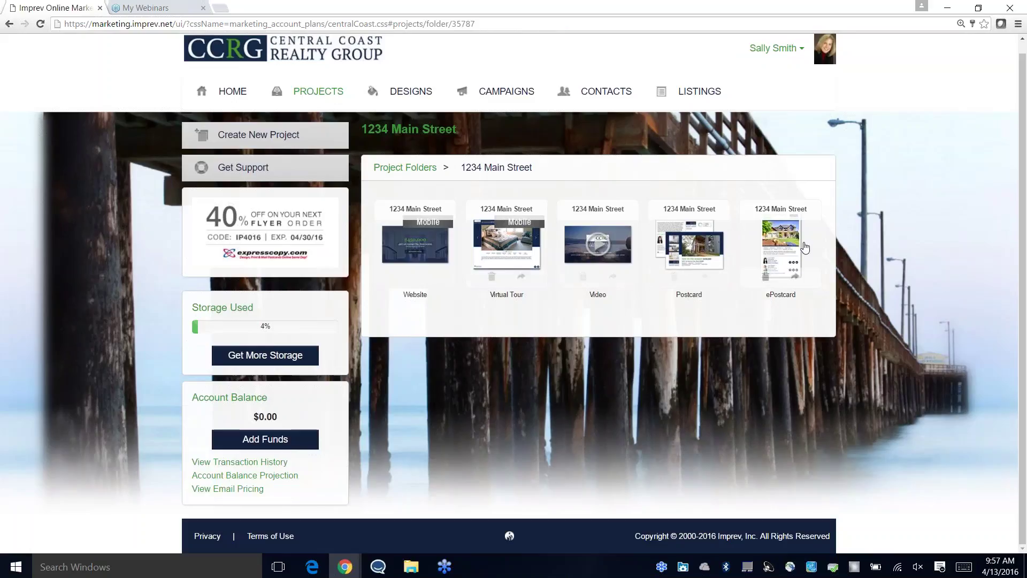
Step: Edit the Postcard project, preview its layout, and save the project info to reach Photos
{"action": "left_click", "coordinate": [783, 240]}
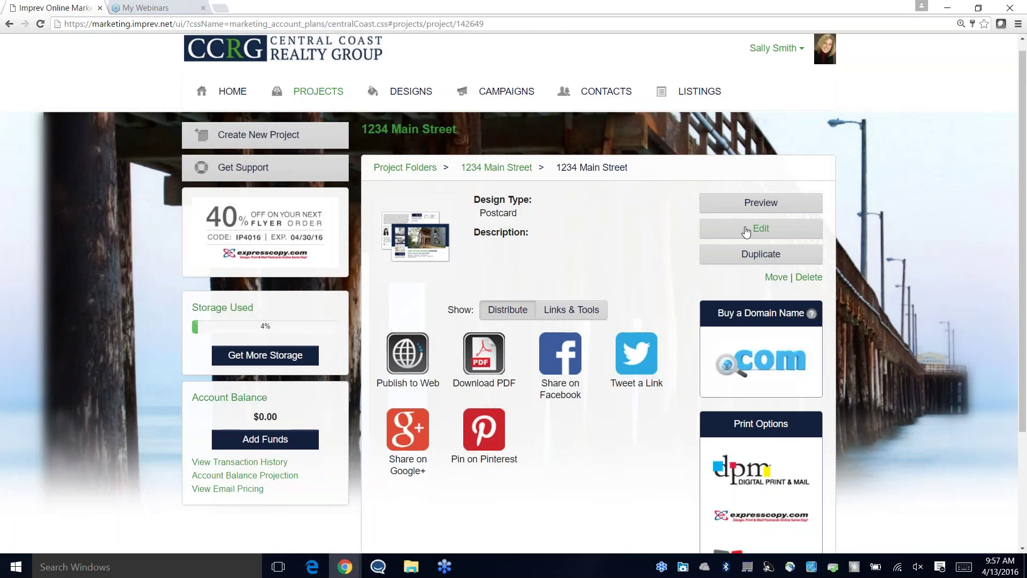
{"action": "left_click", "coordinate": [746, 231]}
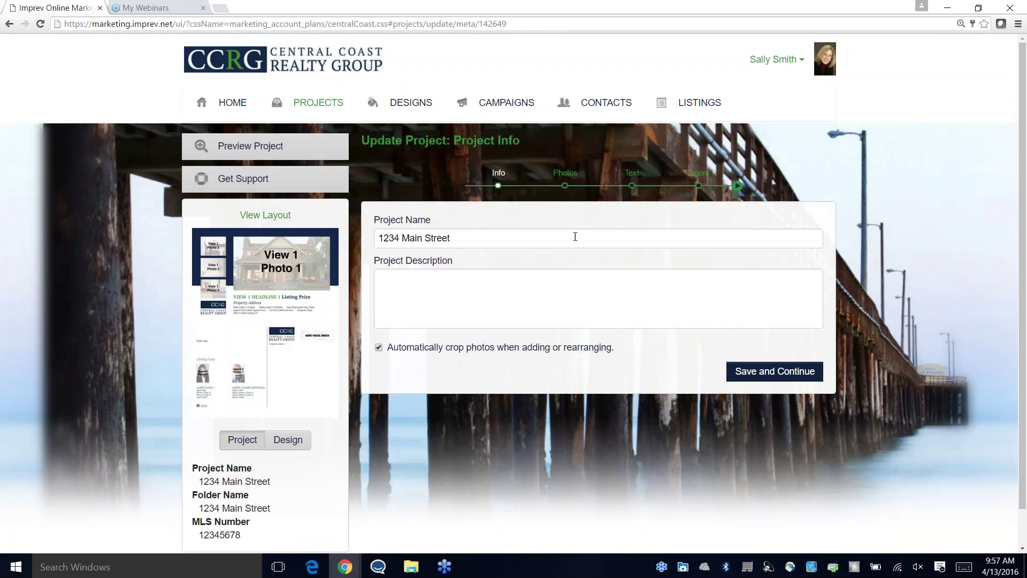
{"action": "scroll", "coordinate": [570, 228], "scroll_direction": "down", "scroll_amount": 1}
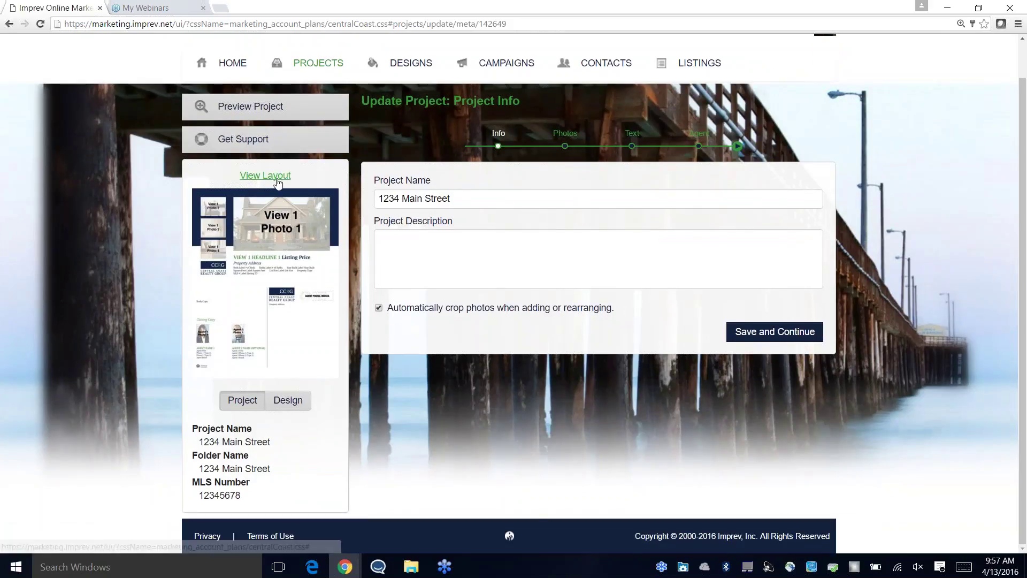
{"action": "left_click", "coordinate": [280, 219]}
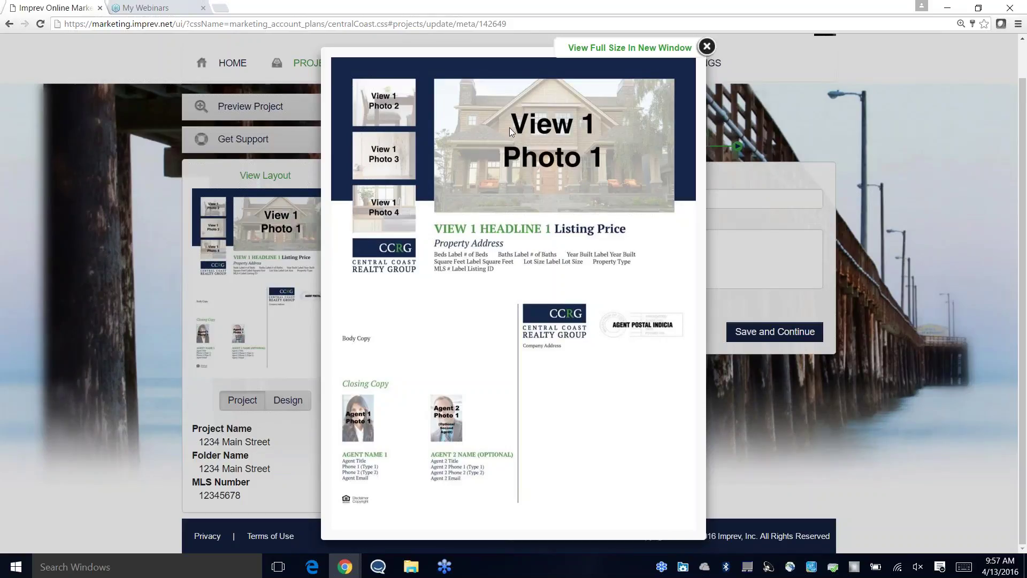
{"action": "left_click", "coordinate": [707, 46]}
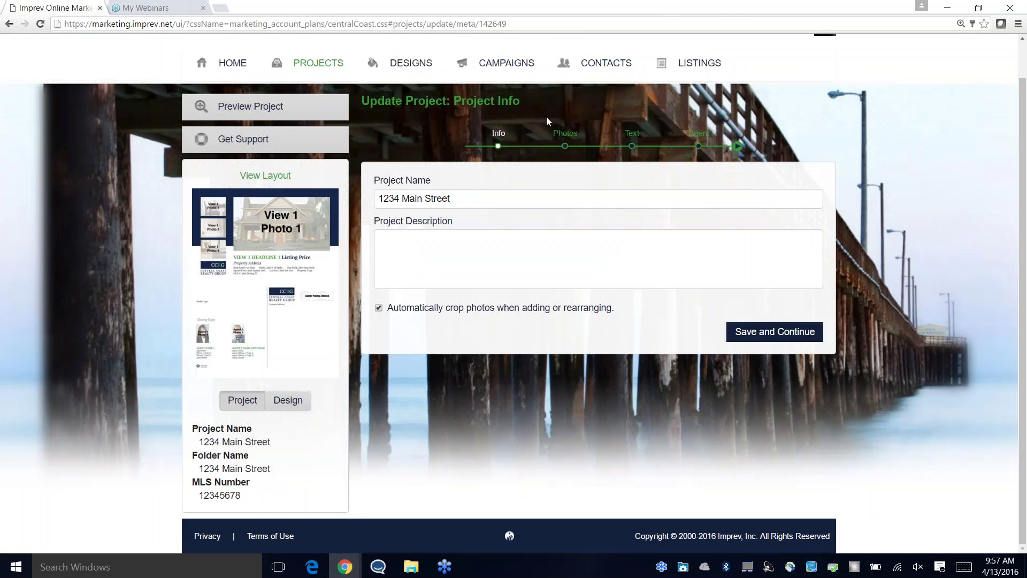
{"action": "left_click", "coordinate": [741, 333]}
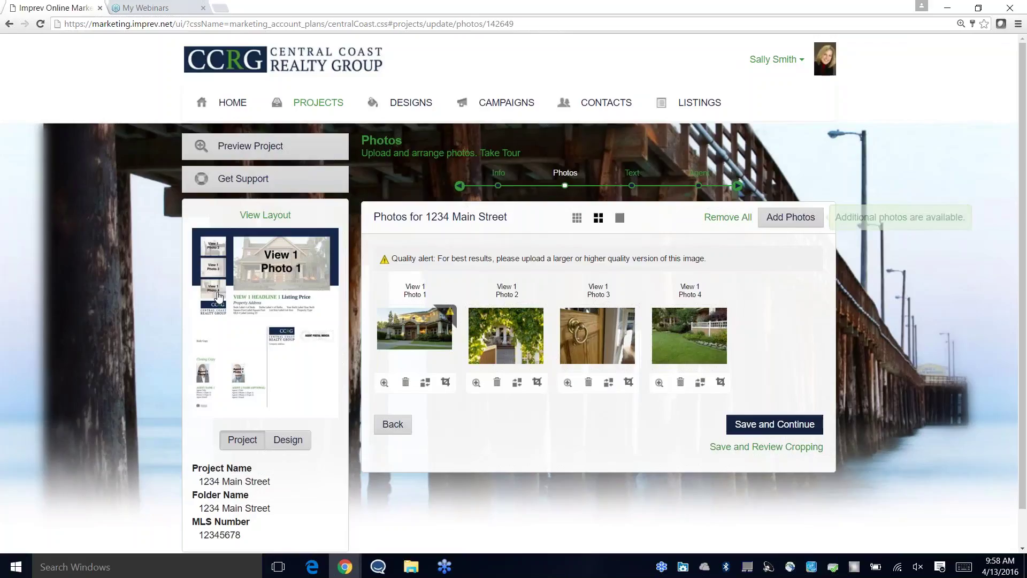
Step: Move the lawn photo into the second slot, leaving the arch photo's crop unchanged
{"action": "left_click_drag", "start_coordinate": [692, 345], "coordinate": [517, 354]}
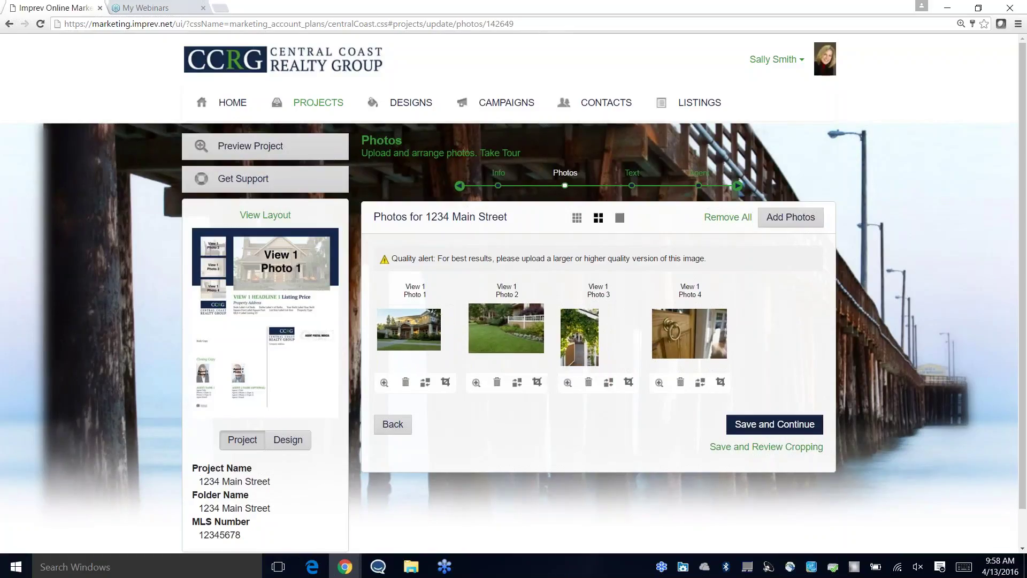
{"action": "left_click", "coordinate": [629, 382]}
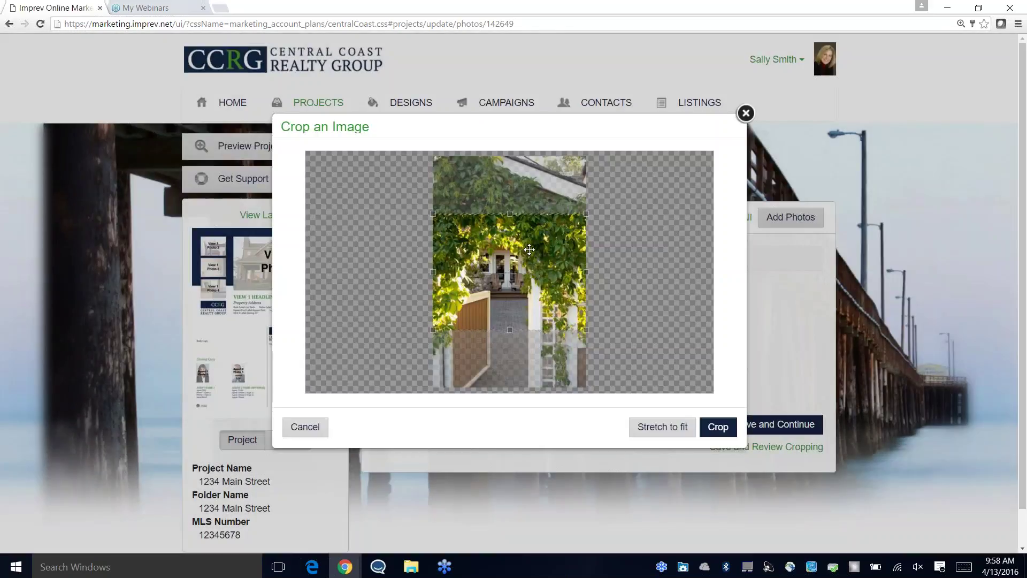
{"action": "mouse_move", "coordinate": [529, 249]}
{"action": "left_mouse_down"}
{"action": "mouse_move", "coordinate": [524, 318]}
{"action": "mouse_move", "coordinate": [528, 202]}
{"action": "mouse_move", "coordinate": [529, 257]}
{"action": "left_mouse_up"}
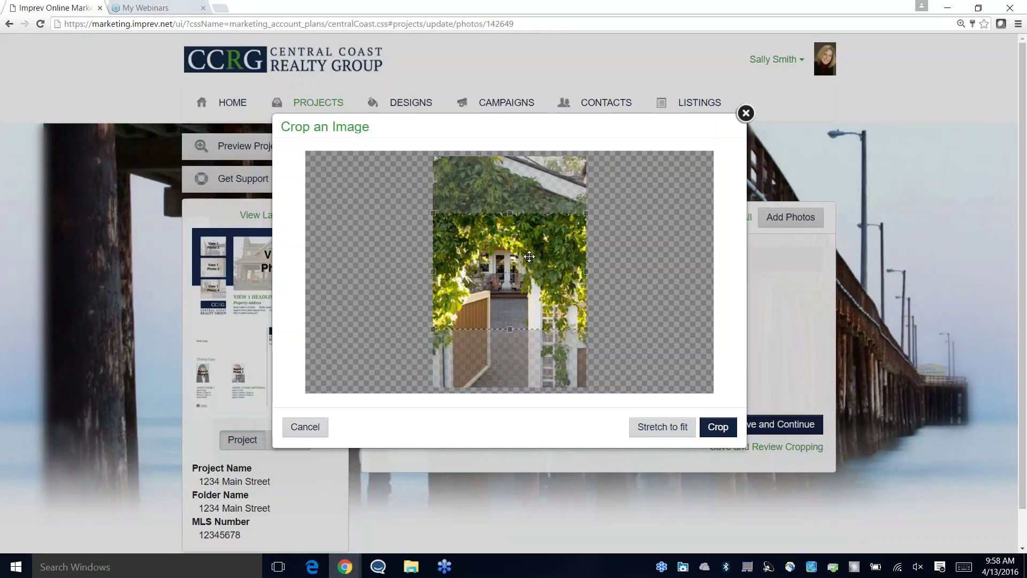
{"action": "left_click", "coordinate": [314, 431]}
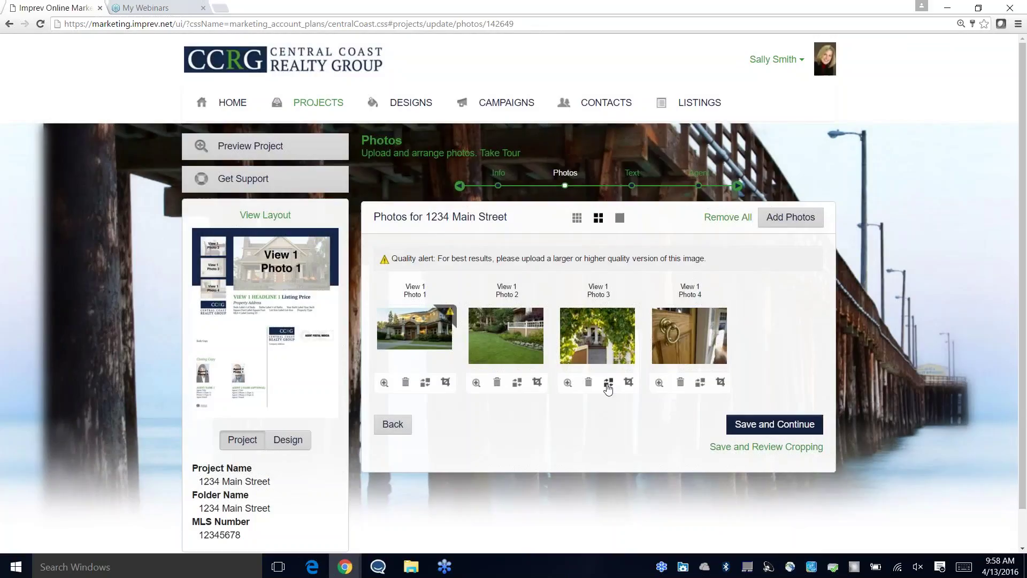
Step: Replace the third photo with the interior wood photo from the project's photos
{"action": "left_click", "coordinate": [607, 383]}
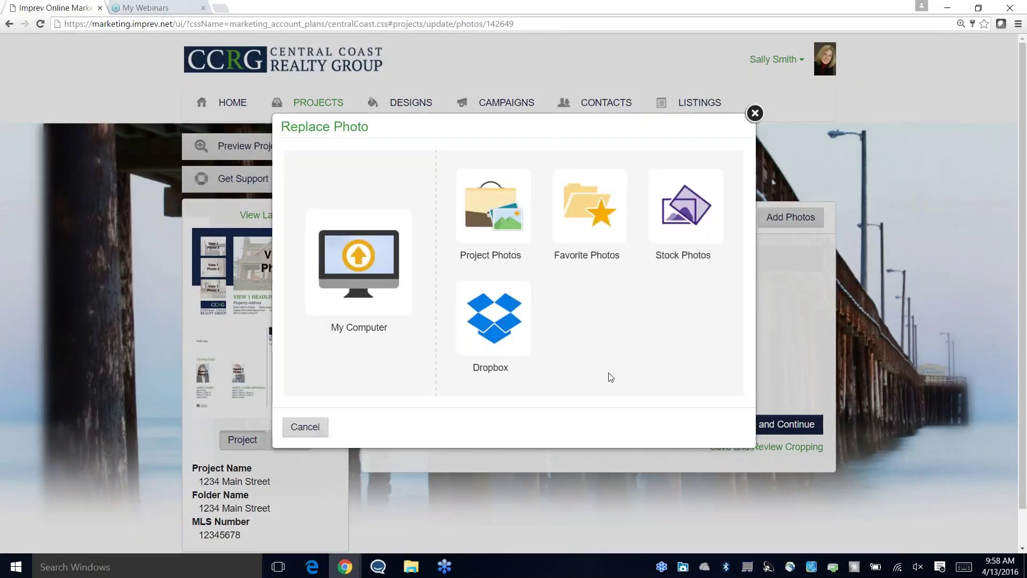
{"action": "left_click", "coordinate": [498, 206]}
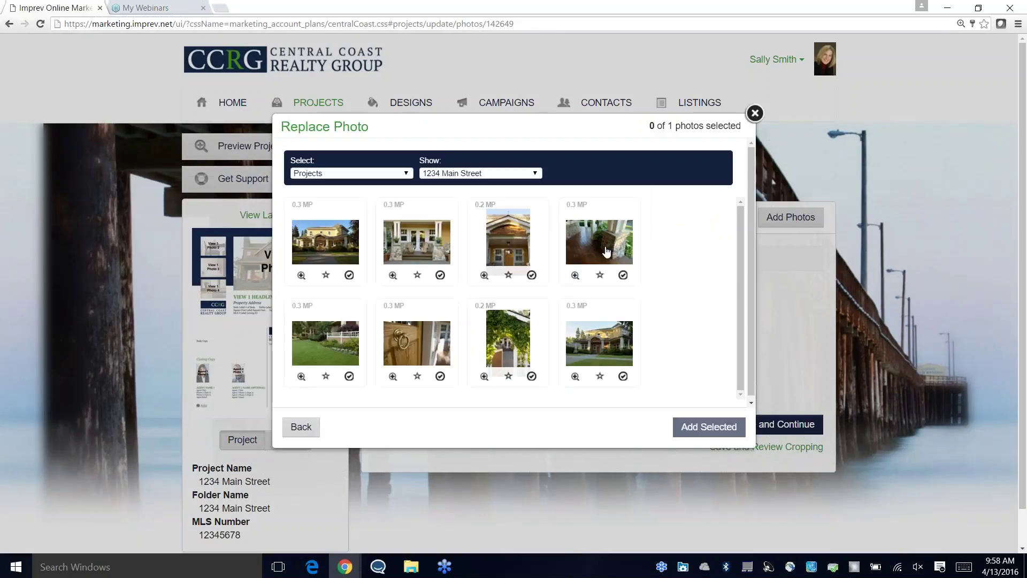
{"action": "scroll", "coordinate": [626, 308], "scroll_direction": "down", "scroll_amount": 2}
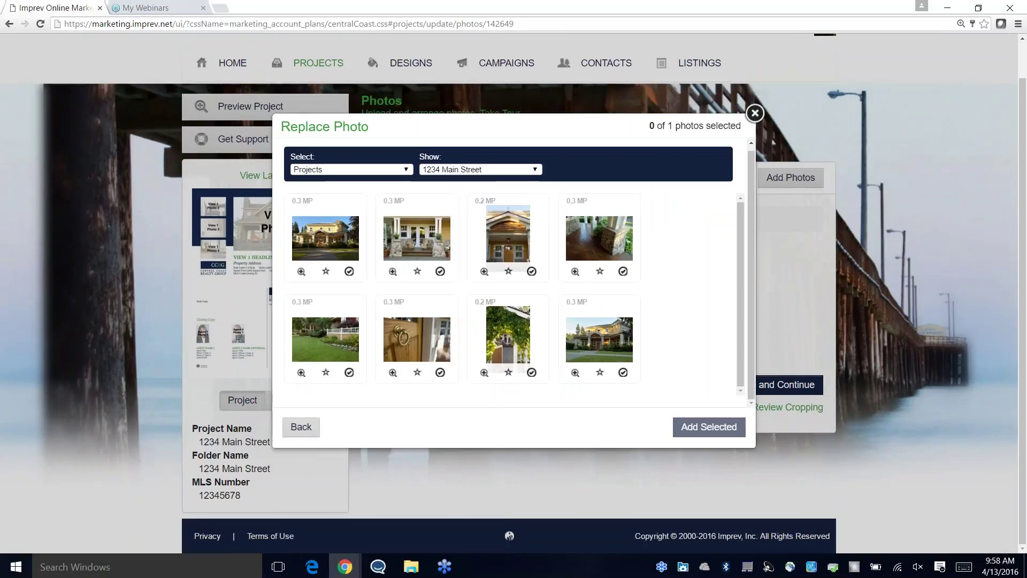
{"action": "left_click", "coordinate": [623, 271]}
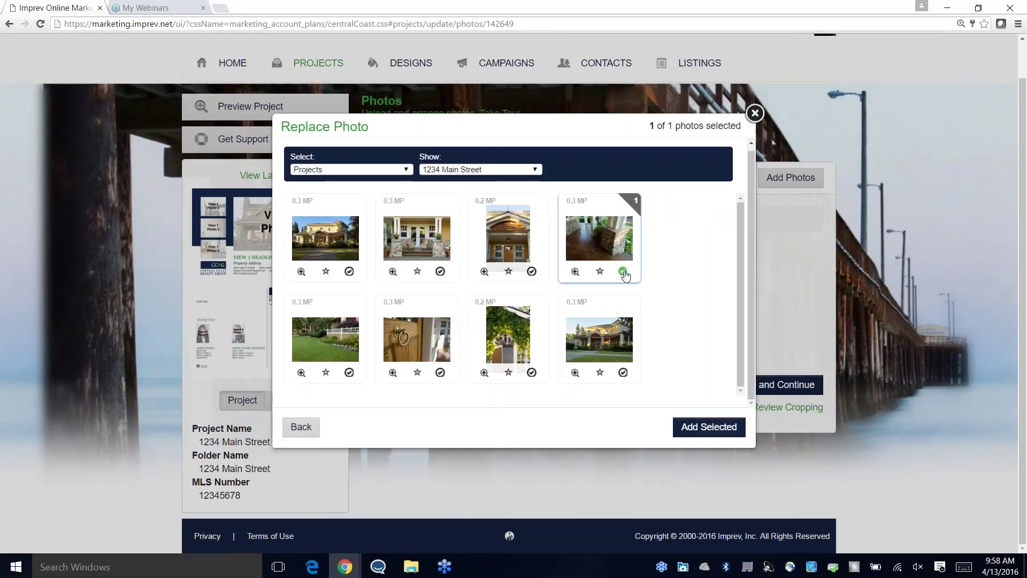
{"action": "left_click", "coordinate": [722, 426]}
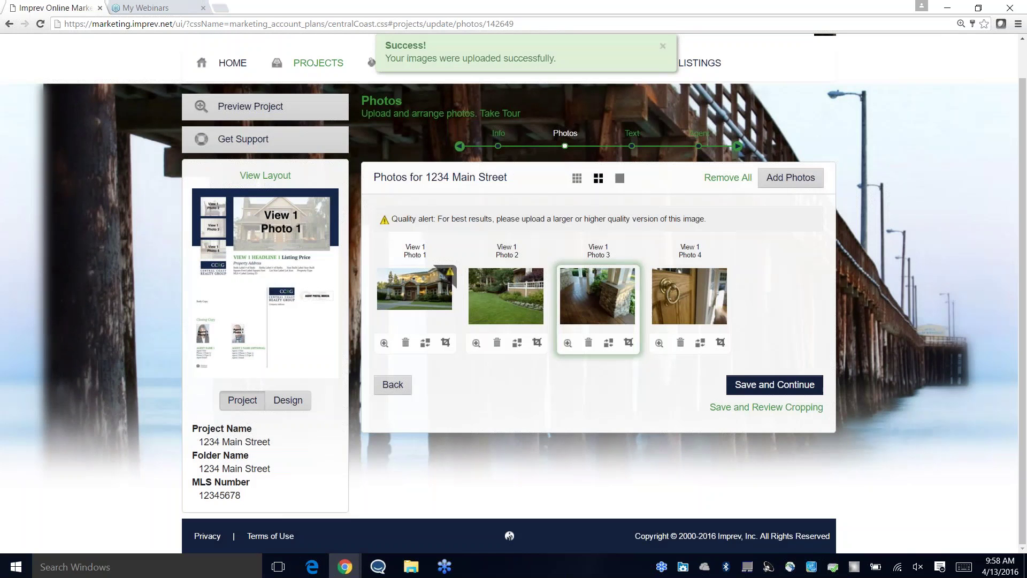
Step: Crop the porch photo with the frame shifted right, then save the photos
{"action": "left_click", "coordinate": [631, 344]}
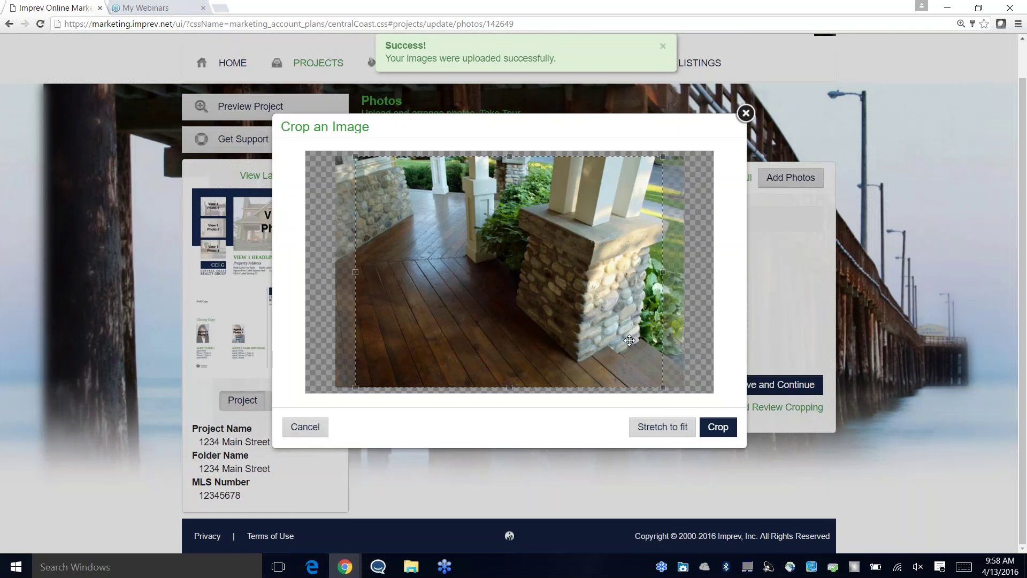
{"action": "left_click_drag", "start_coordinate": [631, 340], "coordinate": [651, 341]}
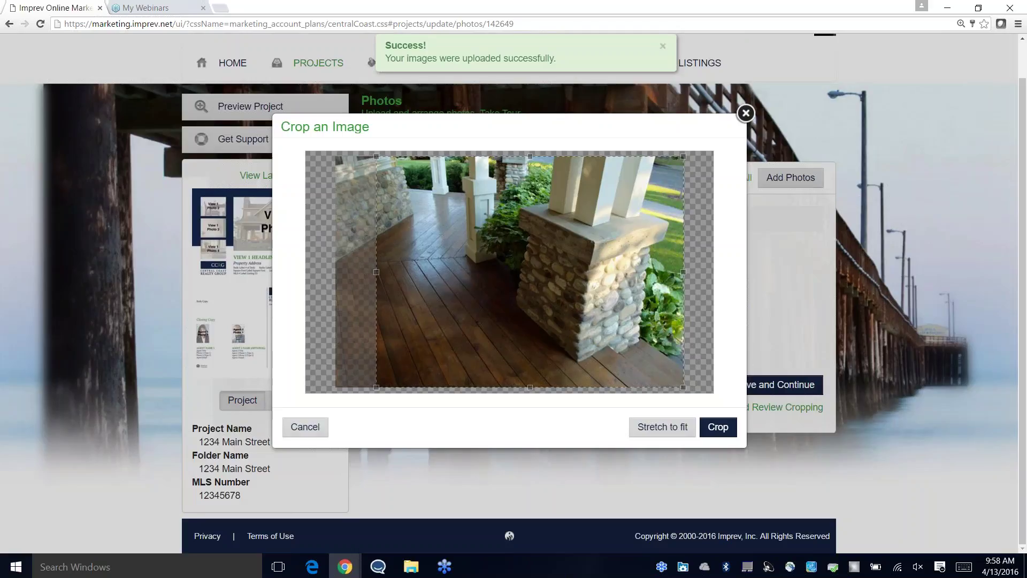
{"action": "left_click", "coordinate": [716, 426]}
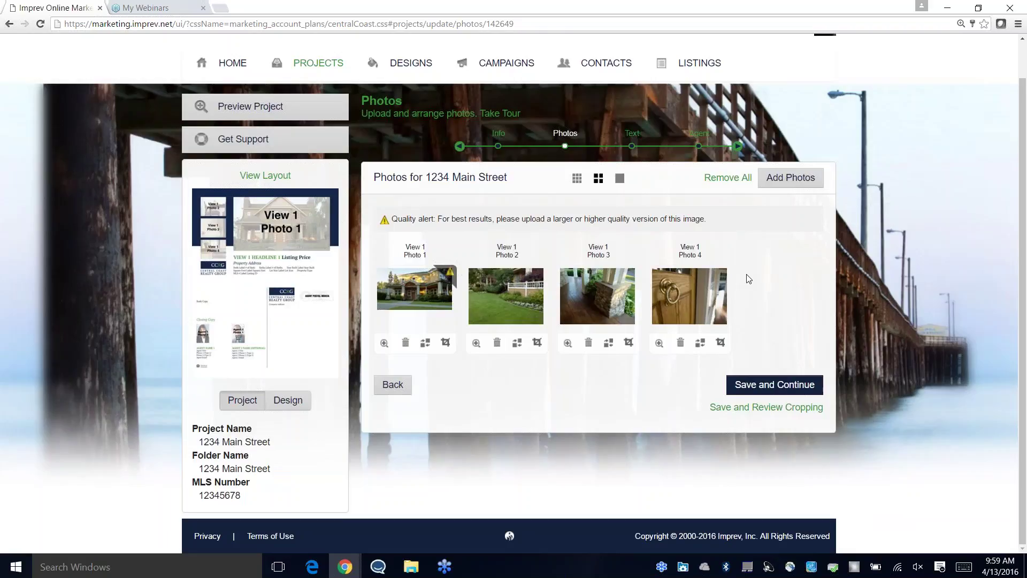
{"action": "left_click", "coordinate": [788, 396]}
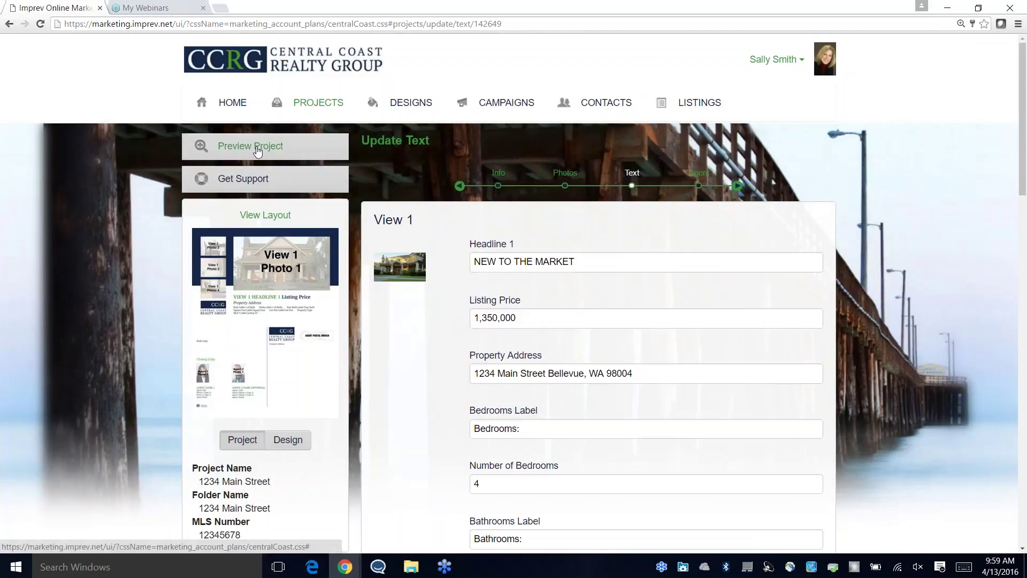
{"action": "left_click", "coordinate": [270, 147]}
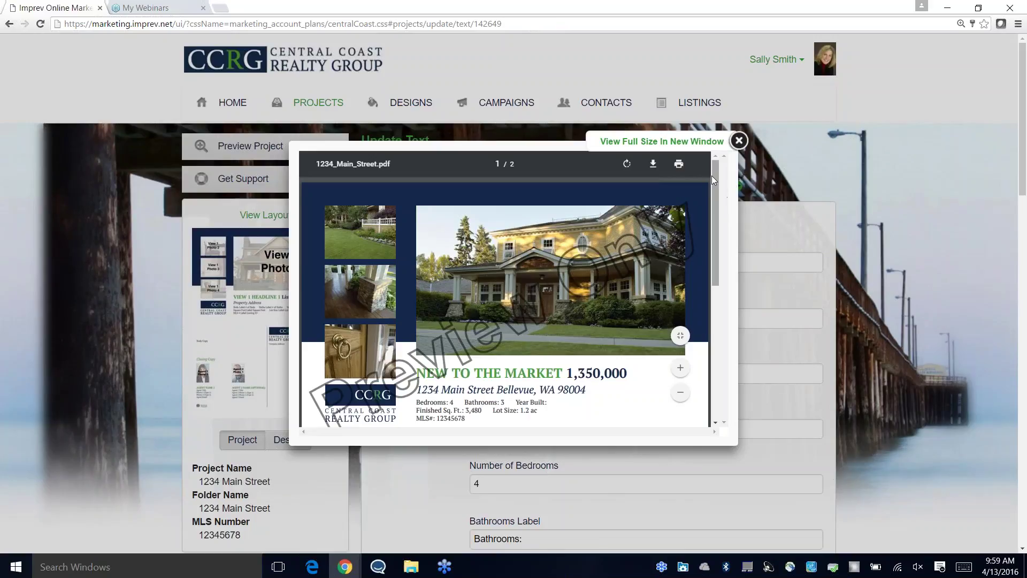
{"action": "scroll", "coordinate": [714, 175], "scroll_direction": "down", "scroll_amount": 2}
{"action": "scroll", "coordinate": [705, 200], "scroll_direction": "down", "scroll_amount": 4}
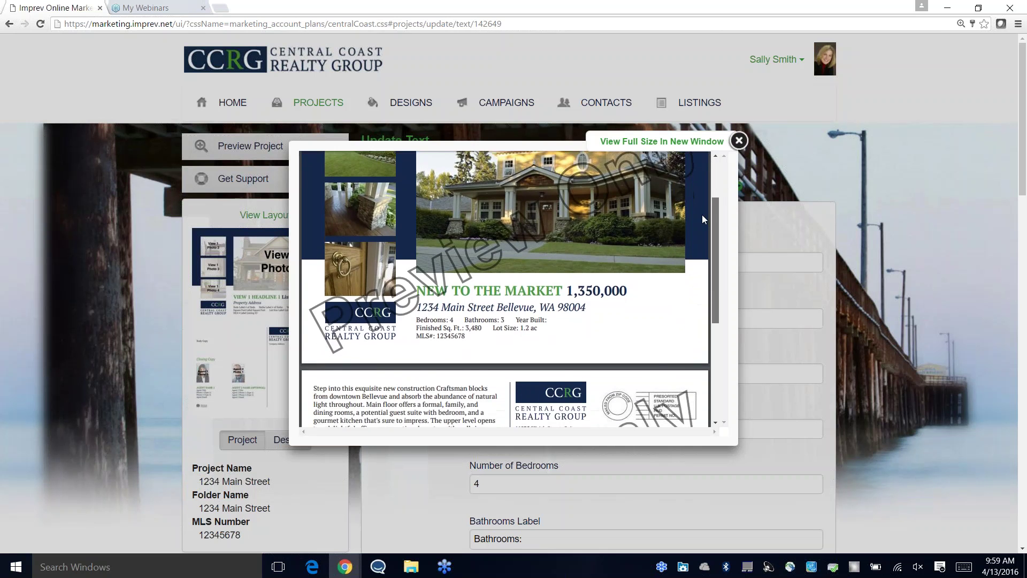
{"action": "left_click_drag", "start_coordinate": [717, 289], "coordinate": [709, 309]}
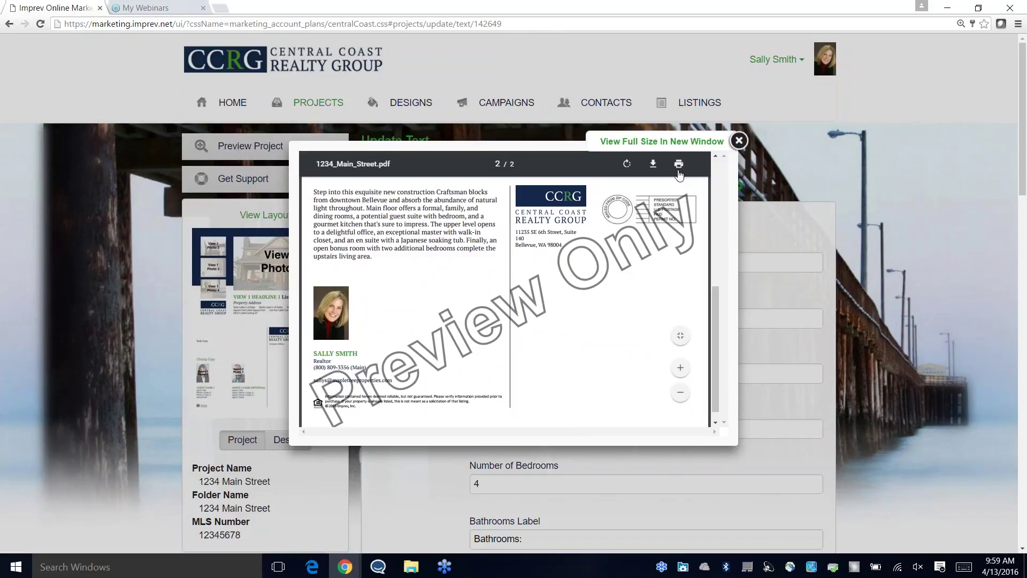
{"action": "left_click", "coordinate": [739, 141]}
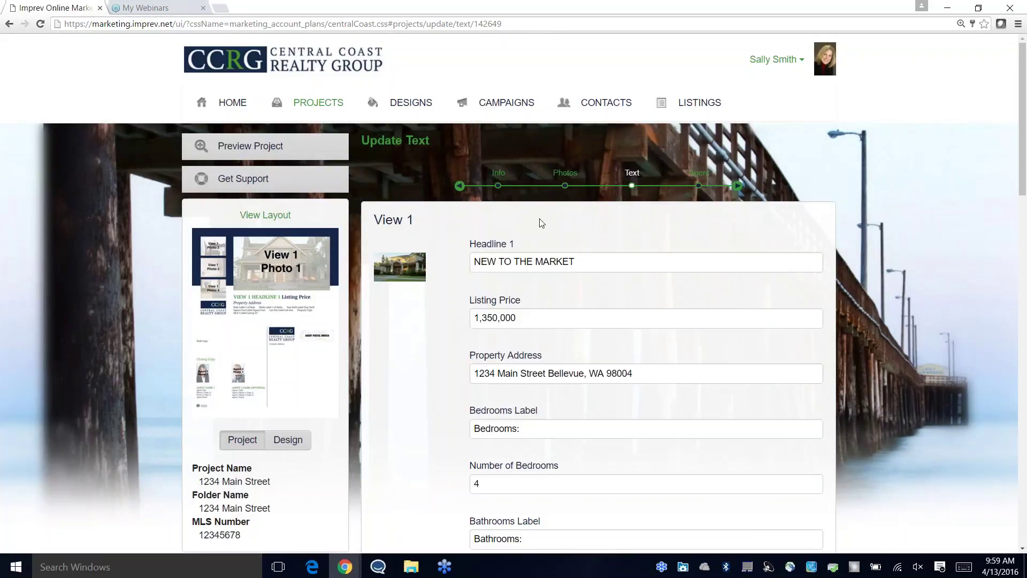
Step: Review the listing text fields, including Year Built, without changes and save them
{"action": "scroll", "coordinate": [541, 223], "scroll_direction": "down", "scroll_amount": 2}
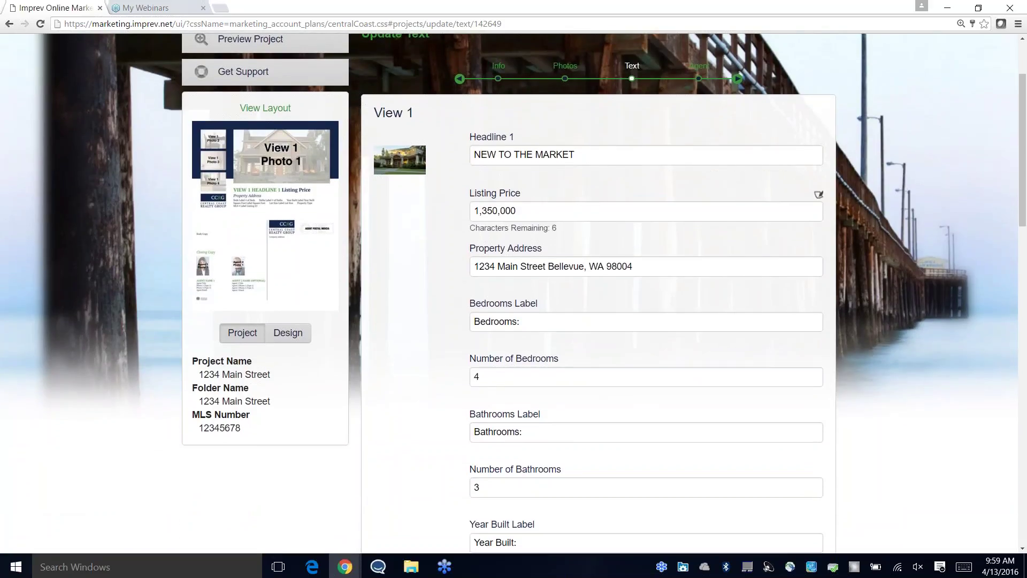
{"action": "scroll", "coordinate": [614, 229], "scroll_direction": "down", "scroll_amount": 5}
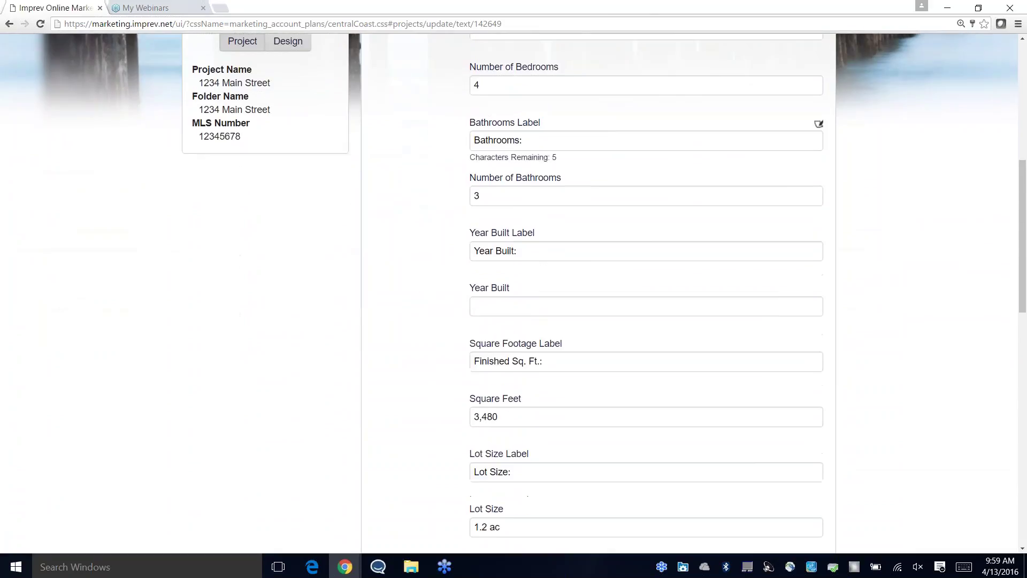
{"action": "scroll", "coordinate": [608, 209], "scroll_direction": "down", "scroll_amount": 3}
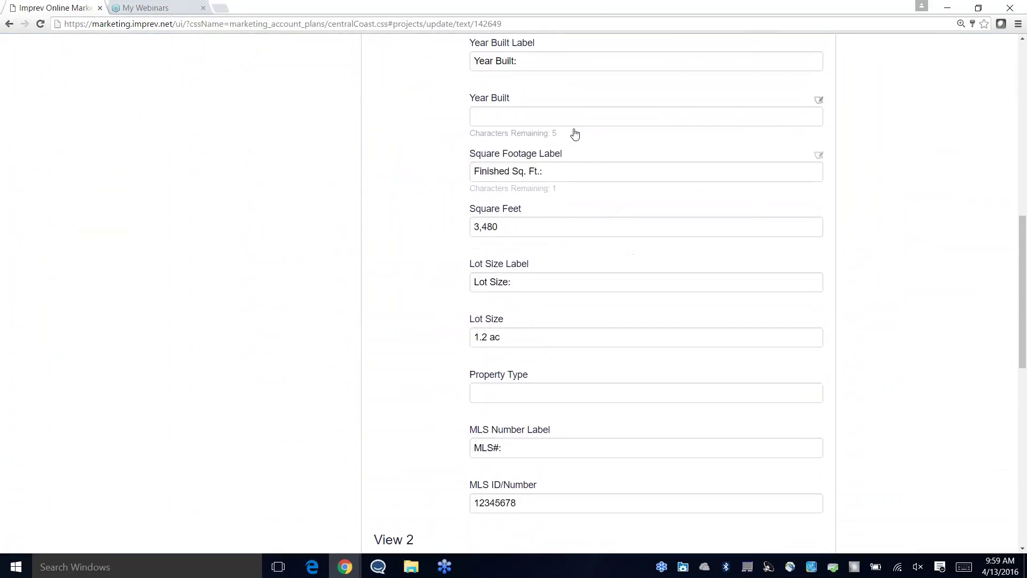
{"action": "left_click", "coordinate": [575, 122]}
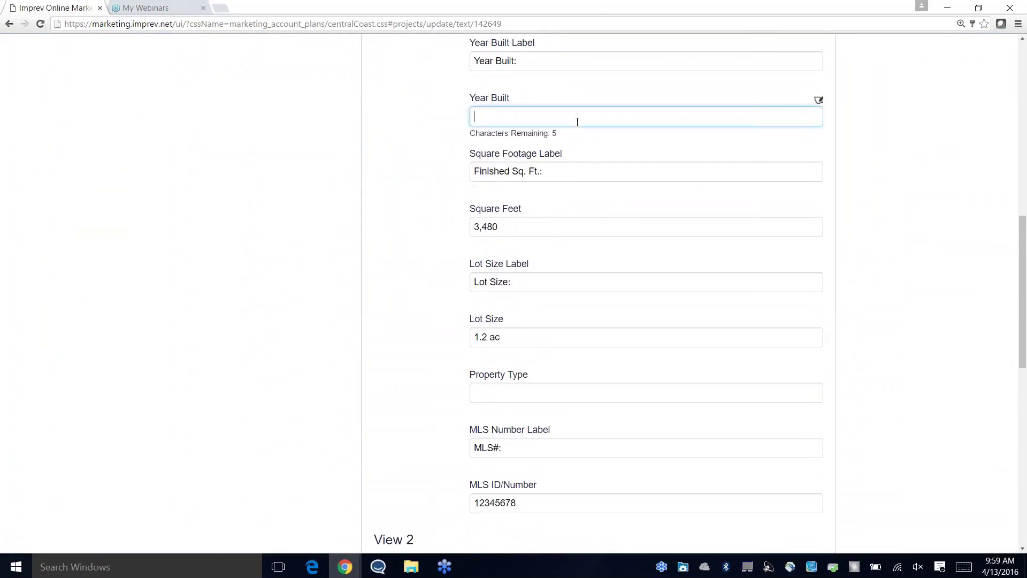
{"action": "scroll", "coordinate": [674, 252], "scroll_direction": "down", "scroll_amount": 6}
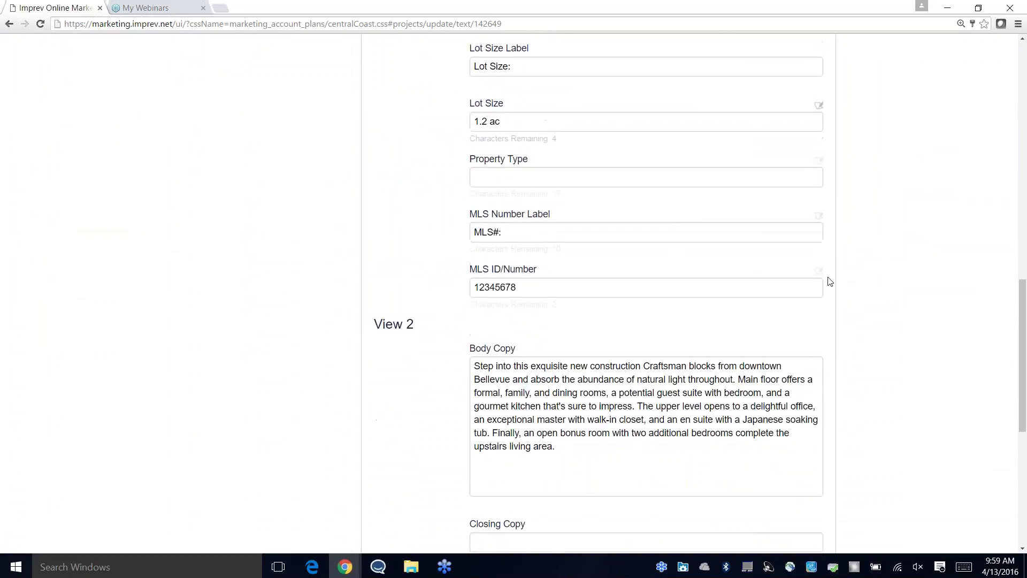
{"action": "scroll", "coordinate": [940, 308], "scroll_direction": "down", "scroll_amount": 4}
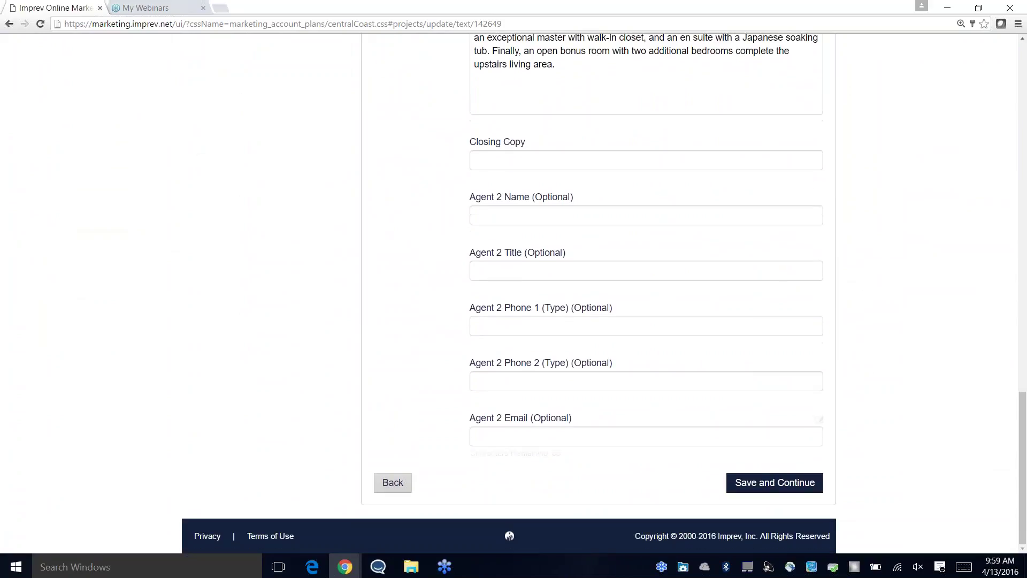
{"action": "left_click", "coordinate": [794, 483]}
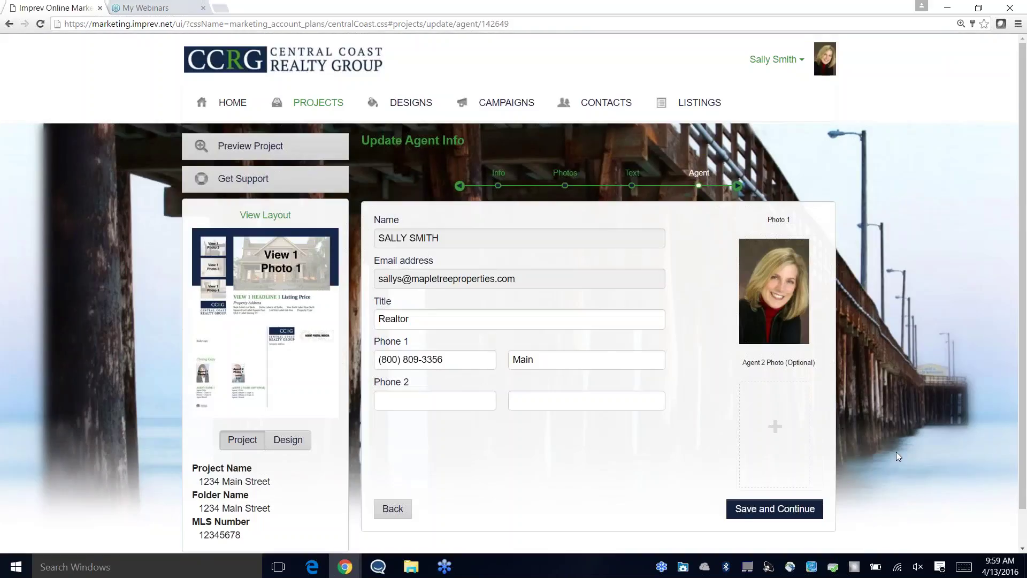
Step: Save the agent info, acknowledge the reminder, and publish the postcard as a web page
{"action": "left_click", "coordinate": [774, 509]}
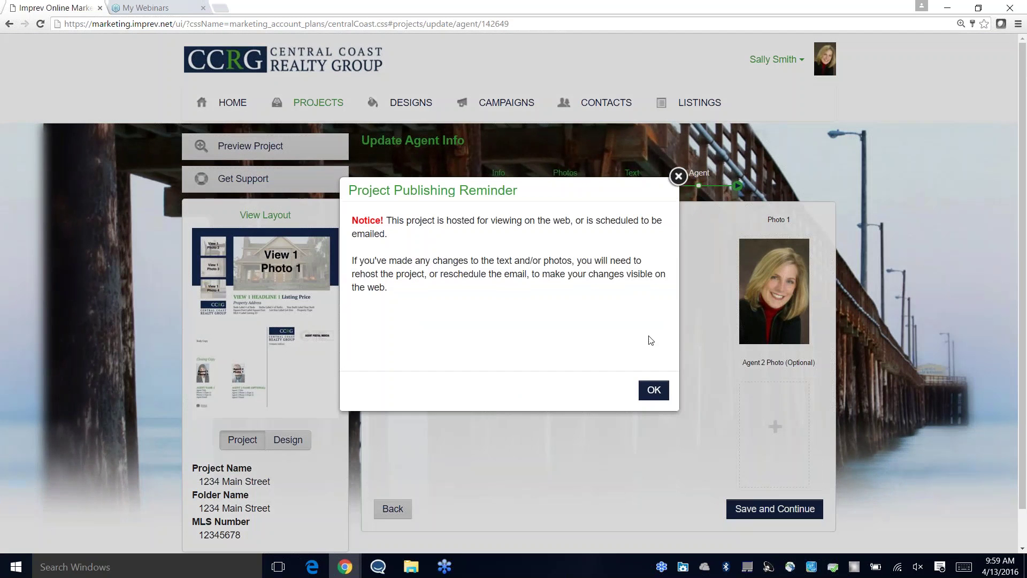
{"action": "left_click", "coordinate": [653, 390]}
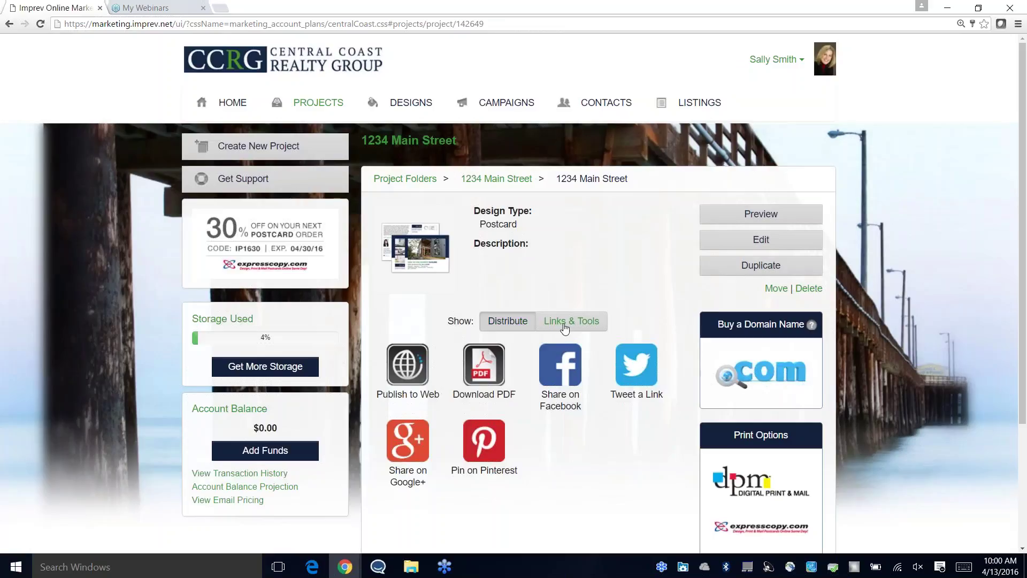
{"action": "left_click", "coordinate": [406, 373]}
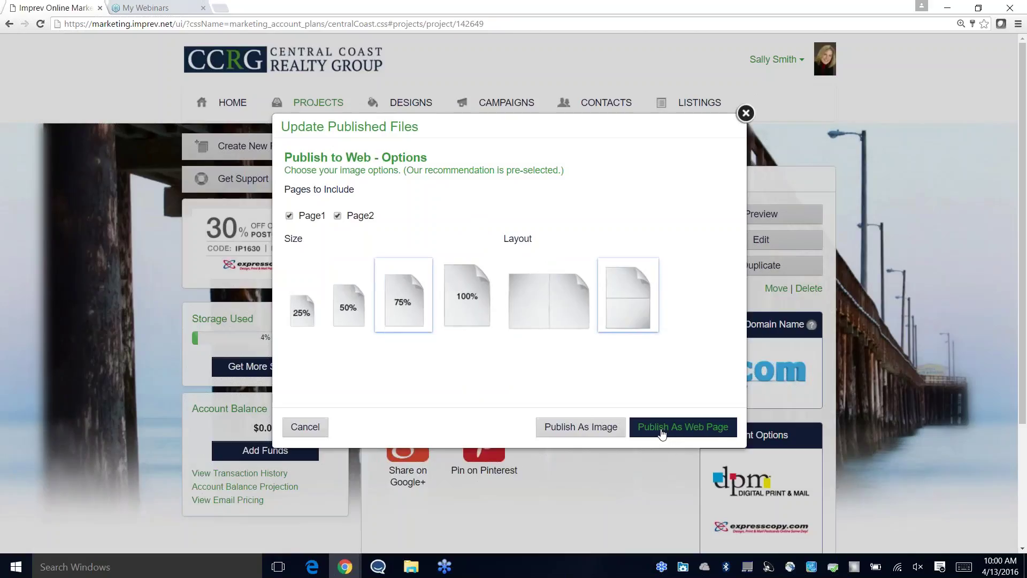
{"action": "left_click", "coordinate": [662, 433]}
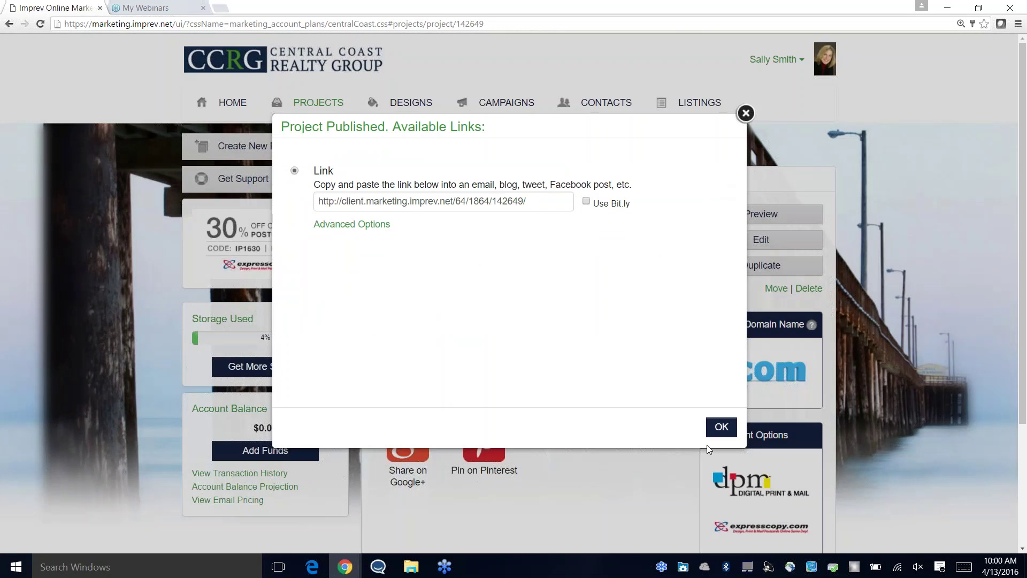
{"action": "left_click", "coordinate": [720, 428]}
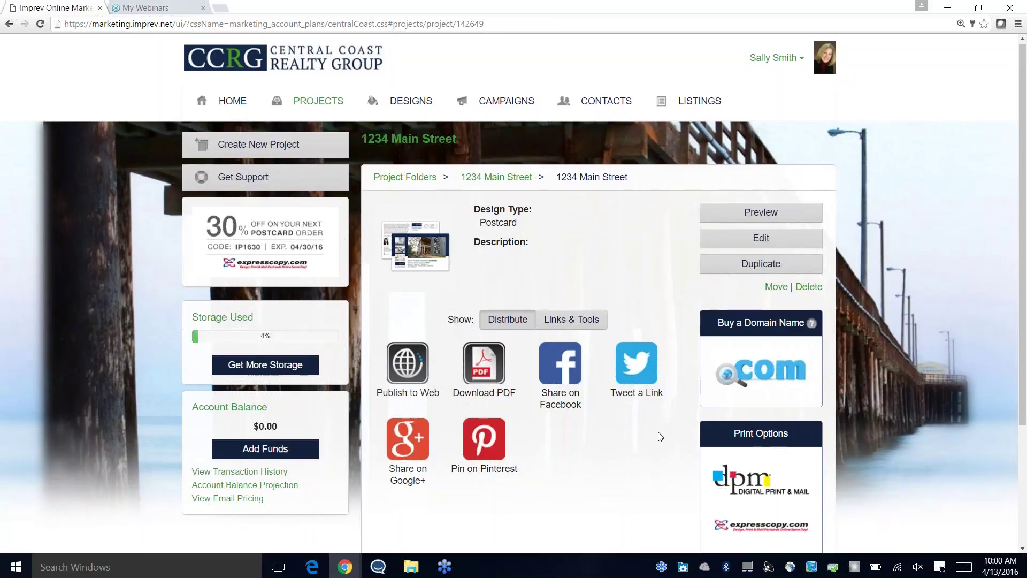
{"action": "scroll", "coordinate": [662, 433], "scroll_direction": "down", "scroll_amount": 1}
{"action": "scroll", "coordinate": [666, 422], "scroll_direction": "down", "scroll_amount": 1}
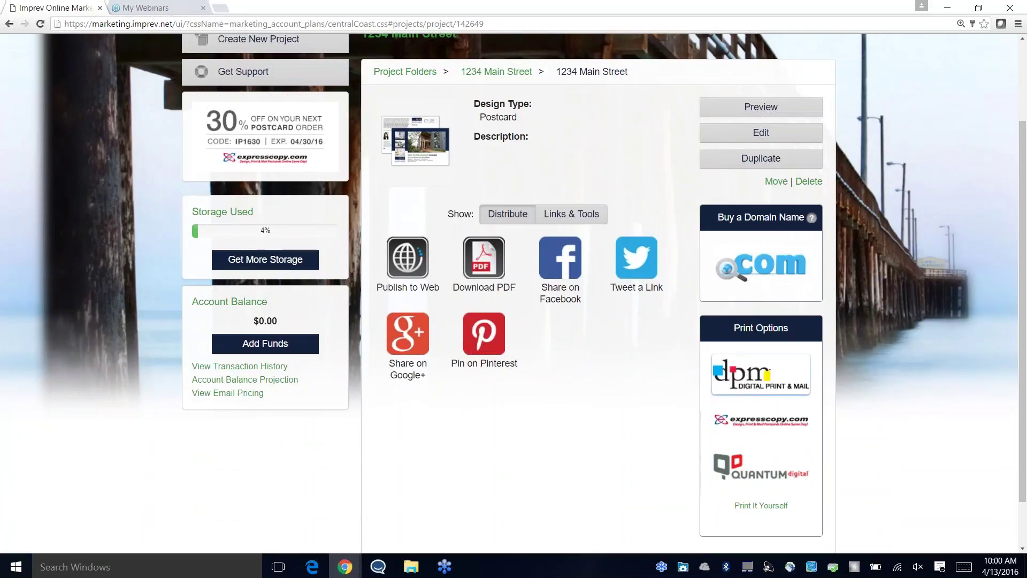
Step: Try ordering prints via Digital Print and Mail, and always allow the site's pop-ups
{"action": "left_click", "coordinate": [753, 385]}
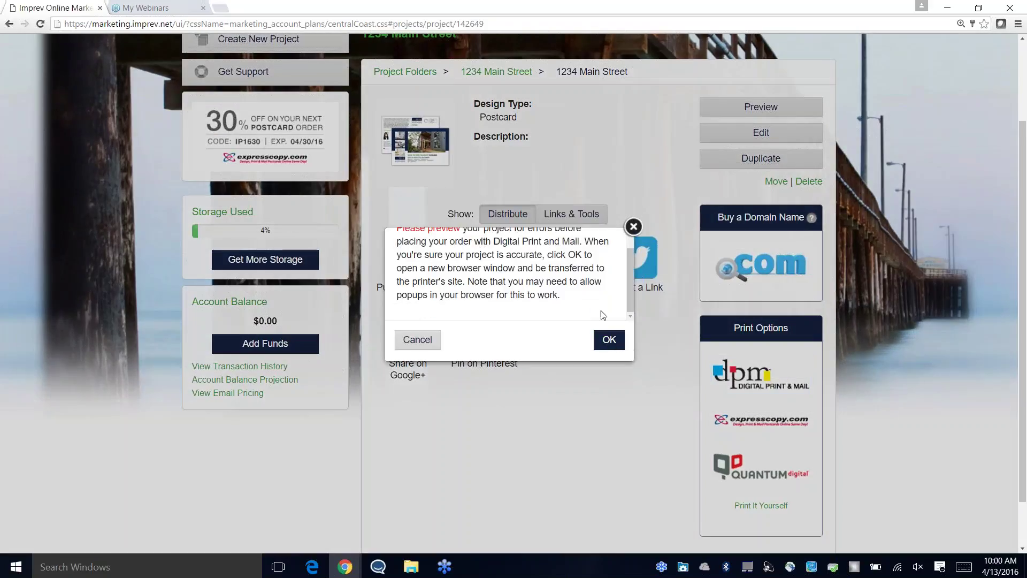
{"action": "left_click", "coordinate": [600, 345]}
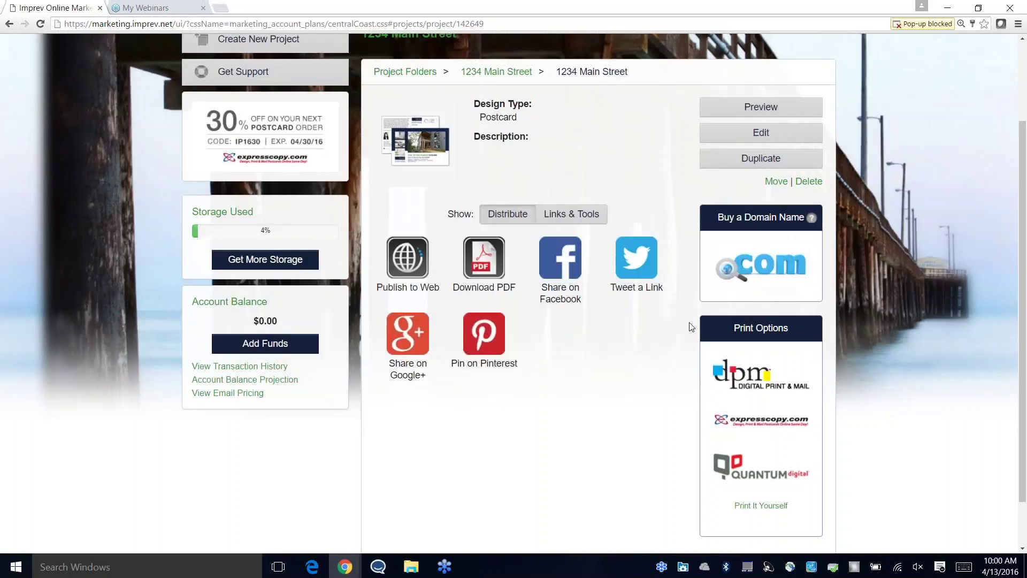
{"action": "left_click", "coordinate": [911, 25]}
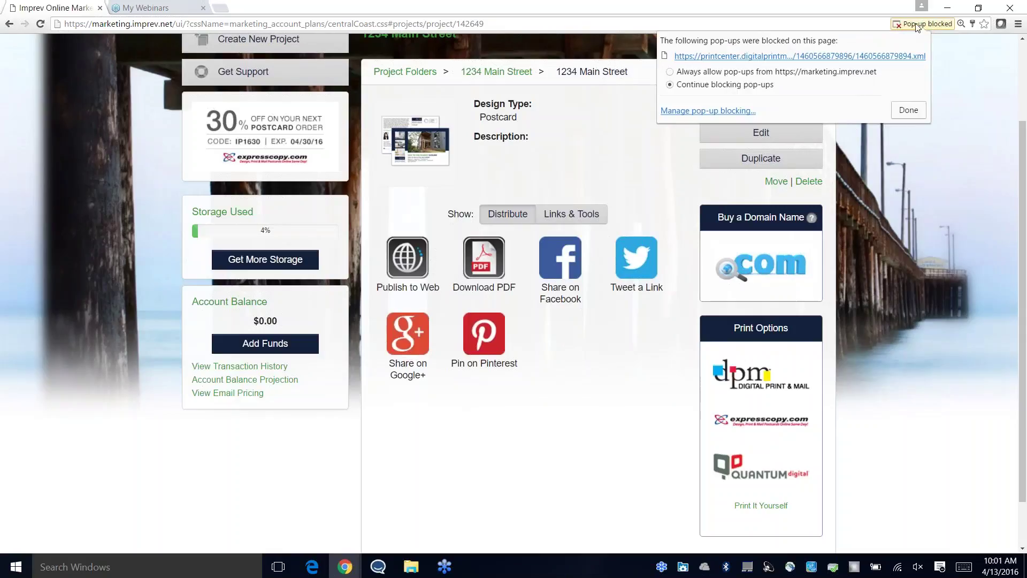
{"action": "left_click", "coordinate": [672, 72]}
{"action": "left_click", "coordinate": [908, 110]}
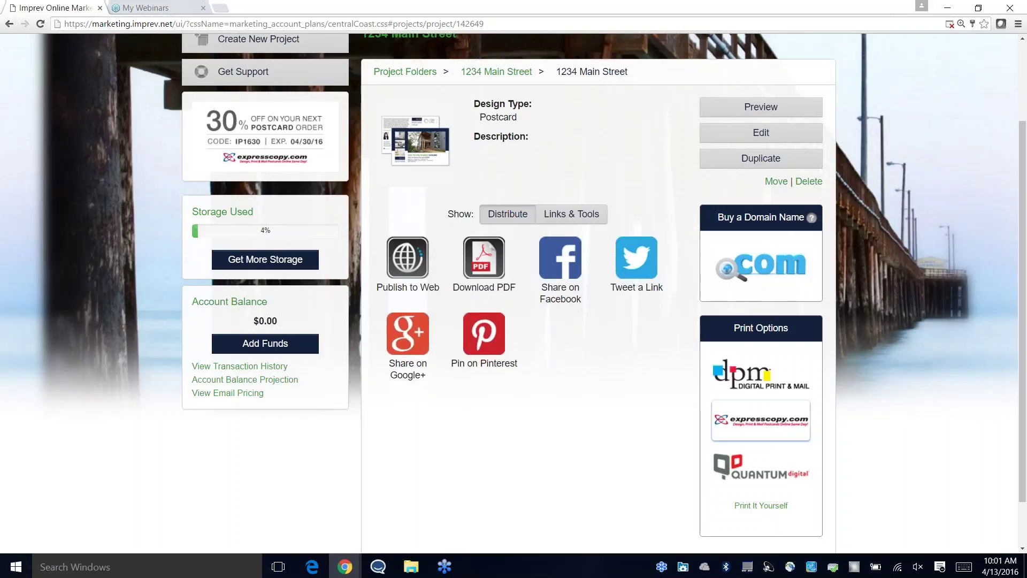
Step: Reopen the Digital Print and Mail print center, then close its tab
{"action": "left_click", "coordinate": [749, 386]}
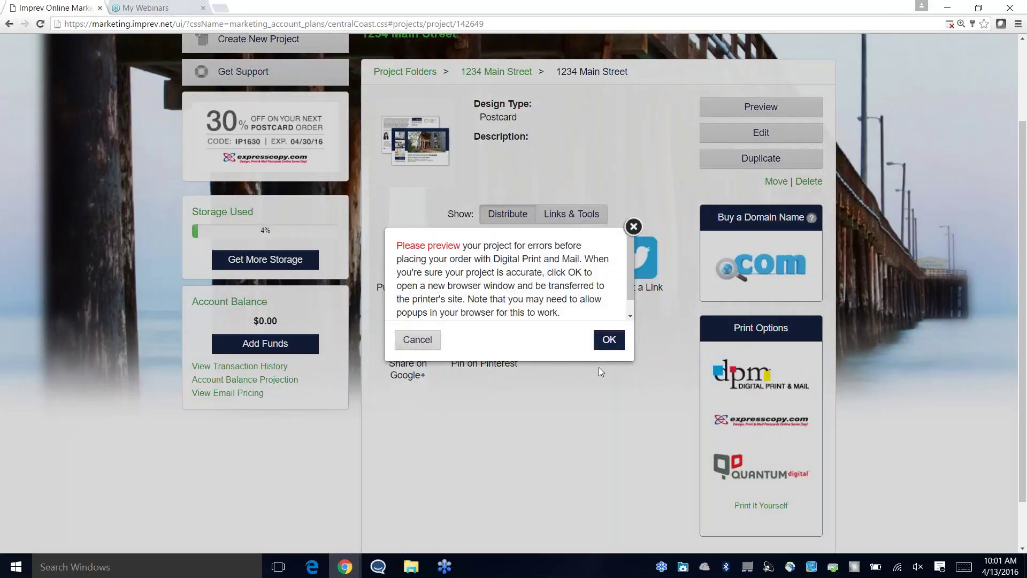
{"action": "left_click", "coordinate": [608, 339]}
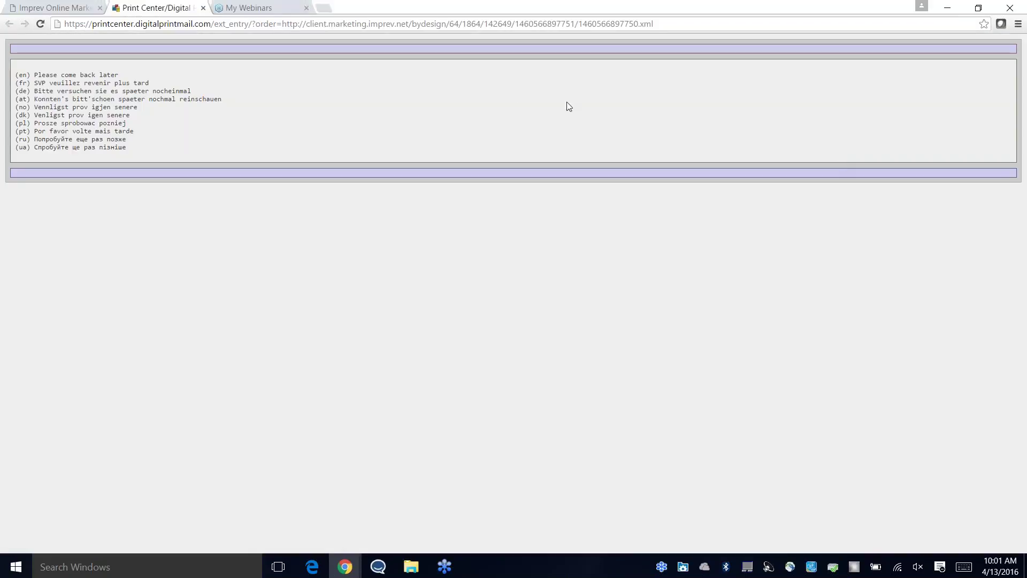
{"action": "left_click", "coordinate": [203, 8]}
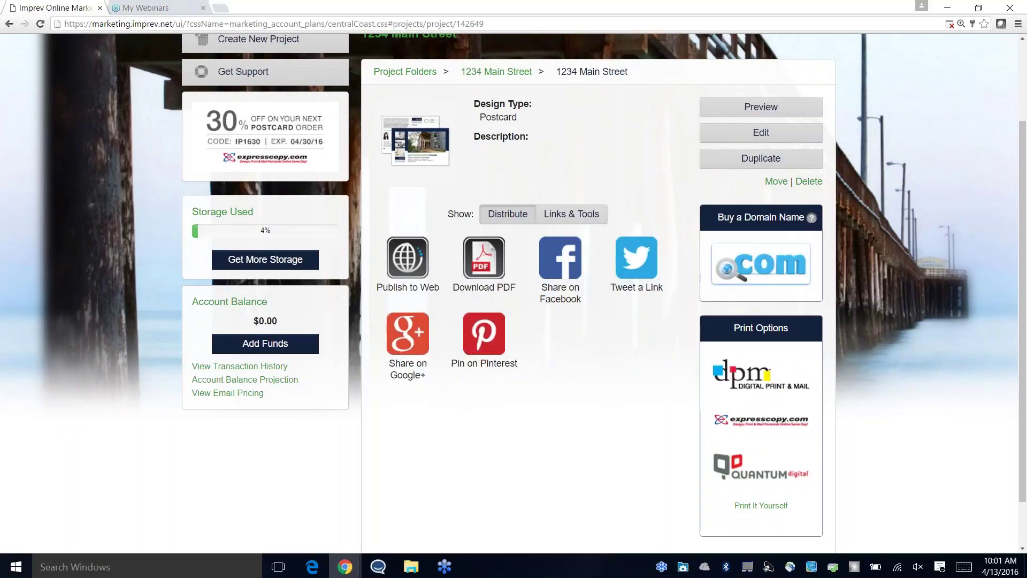
{"action": "scroll", "coordinate": [670, 319], "scroll_direction": "up", "scroll_amount": 2}
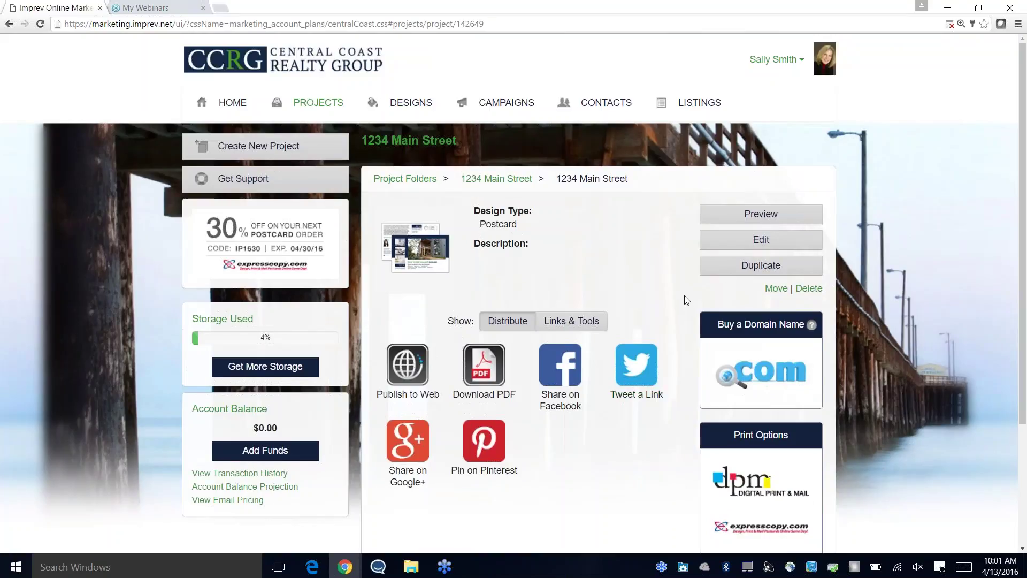
{"action": "scroll", "coordinate": [687, 301], "scroll_direction": "down", "scroll_amount": 1}
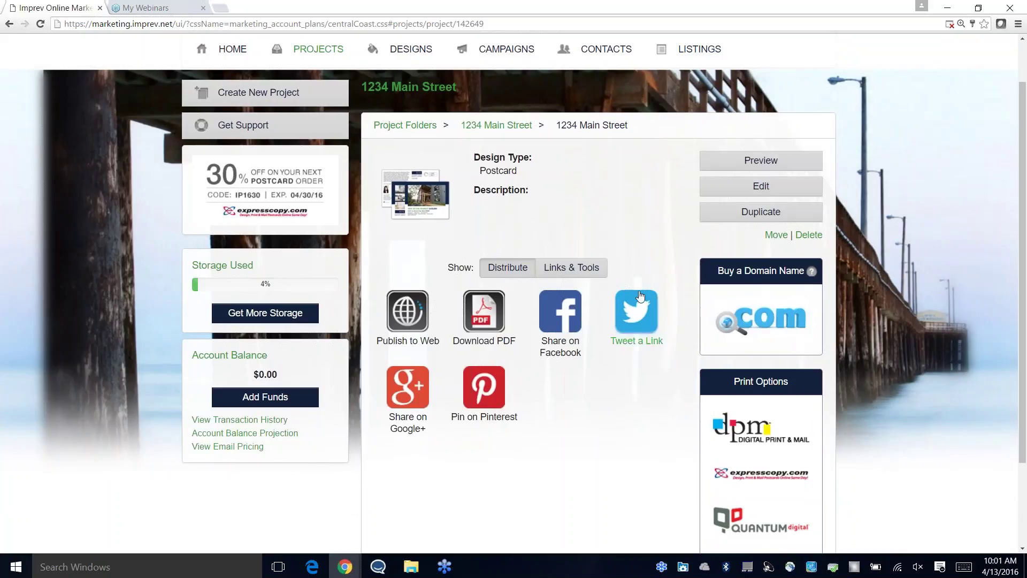
{"action": "scroll", "coordinate": [668, 278], "scroll_direction": "up", "scroll_amount": 1}
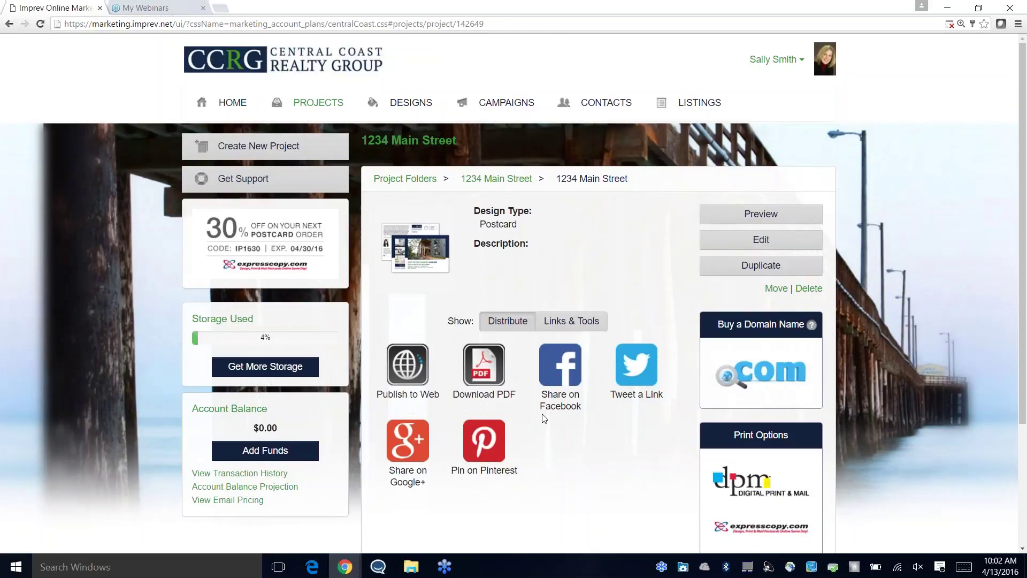
Step: Open the postcard's Download PDF options and request the Standard PDF
{"action": "left_click", "coordinate": [489, 376]}
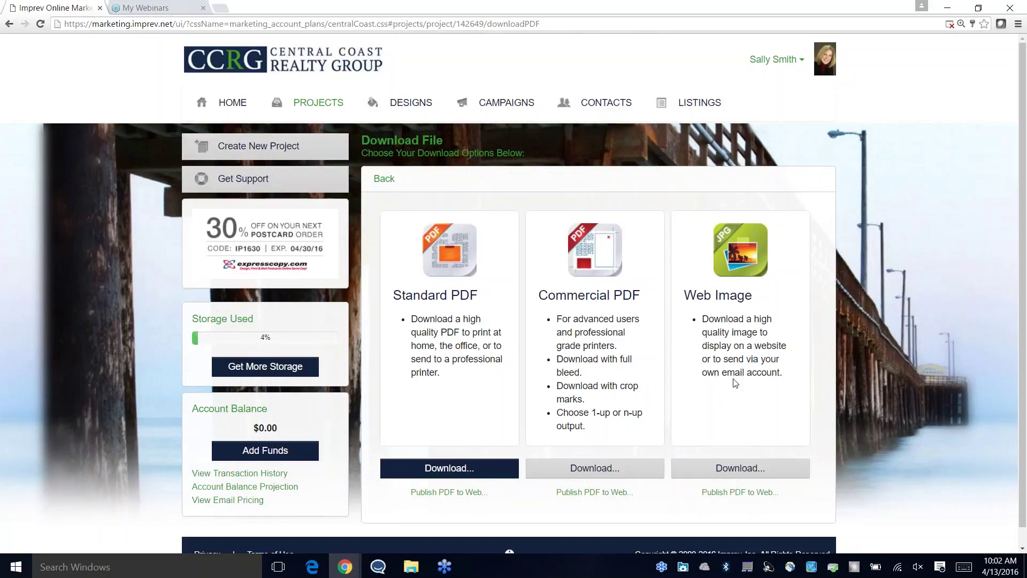
{"action": "scroll", "coordinate": [745, 382], "scroll_direction": "down", "scroll_amount": 1}
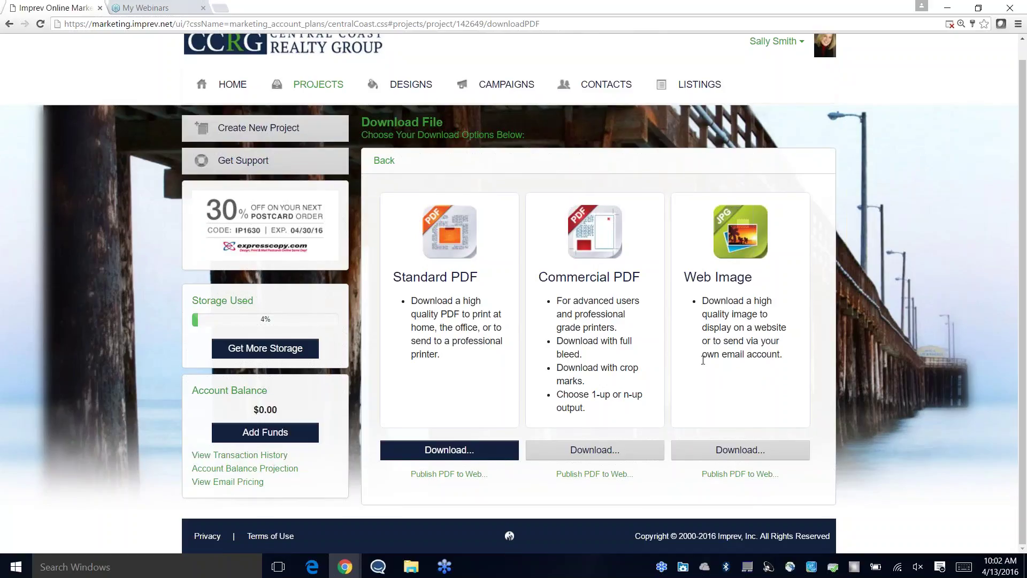
{"action": "left_click", "coordinate": [452, 458]}
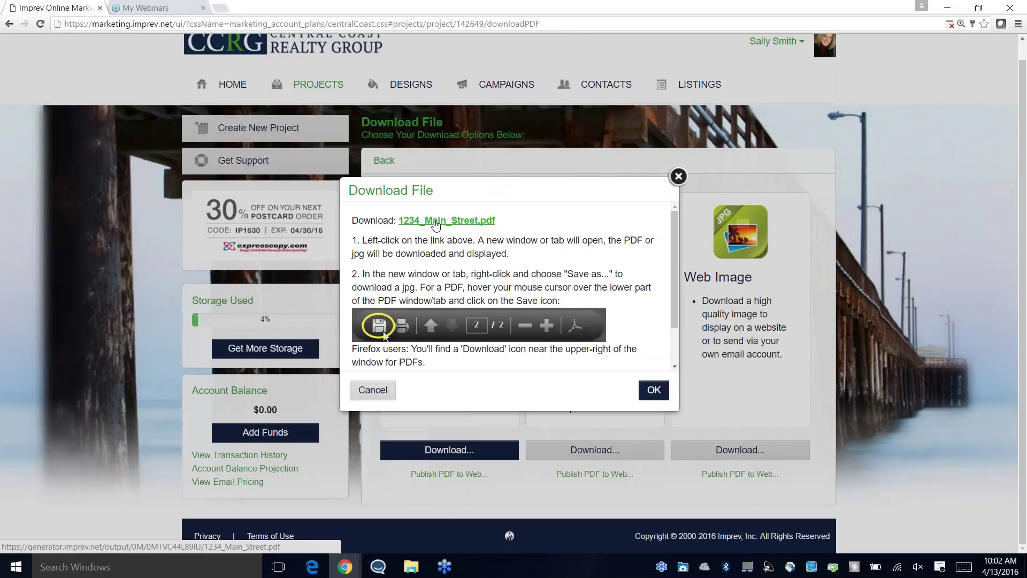
Step: Save the linked 1234_Main_Street PDF to the Desktop
{"action": "right_click", "coordinate": [435, 225]}
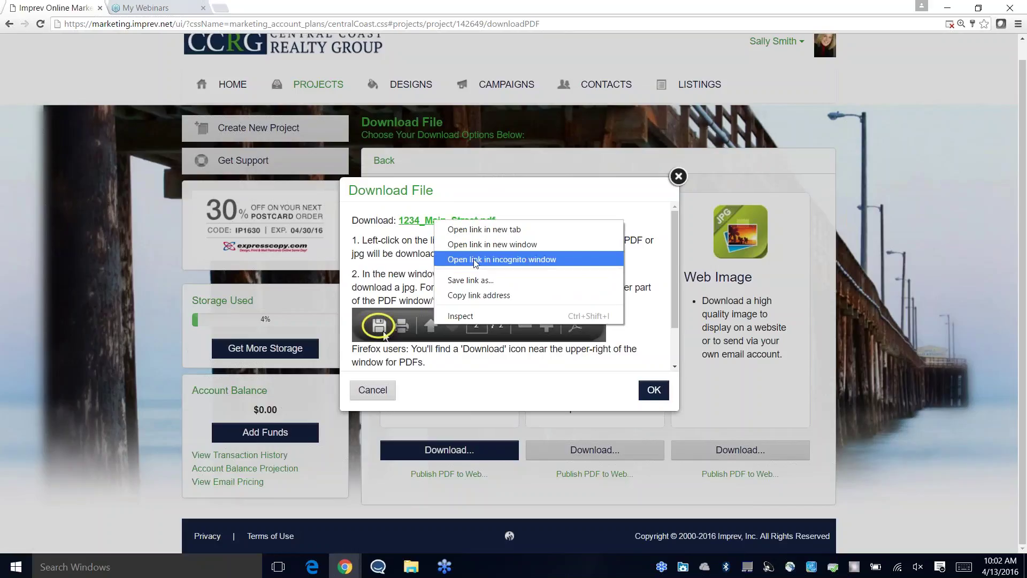
{"action": "left_click", "coordinate": [475, 280]}
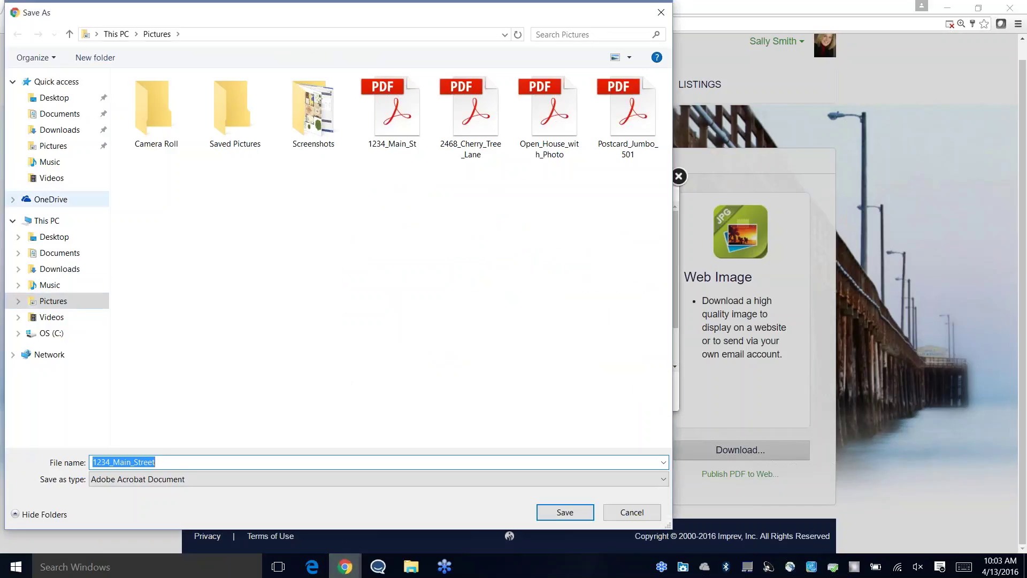
{"action": "left_click", "coordinate": [69, 100]}
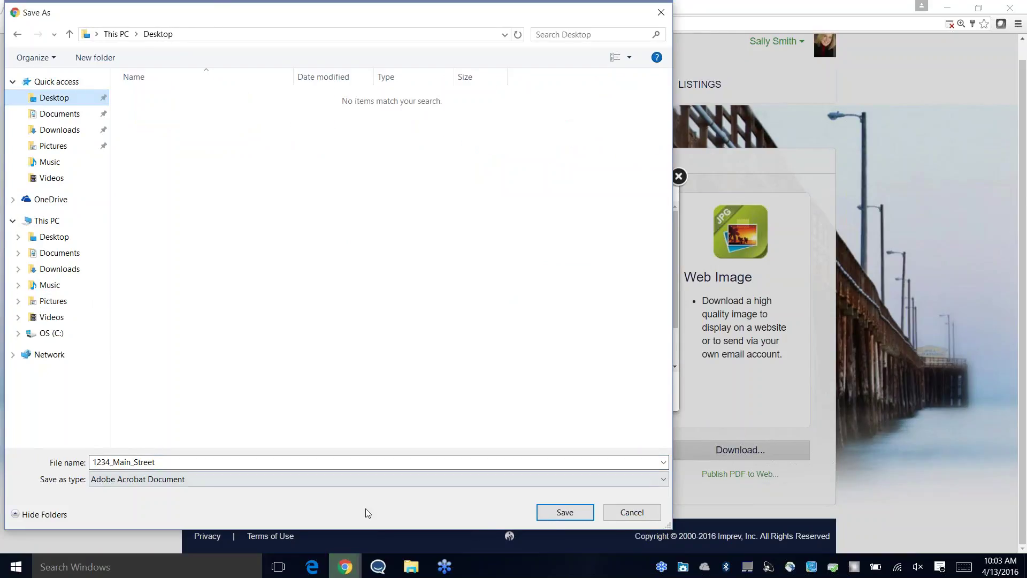
{"action": "left_click", "coordinate": [564, 512]}
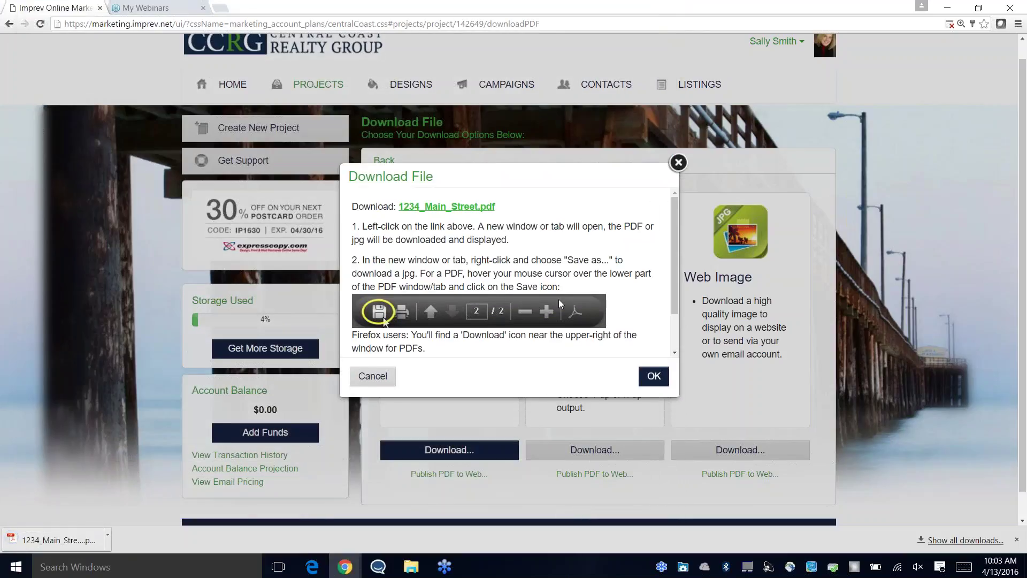
Step: Open the downloaded PDF to review it, then close it and the download instructions
{"action": "left_click", "coordinate": [77, 541]}
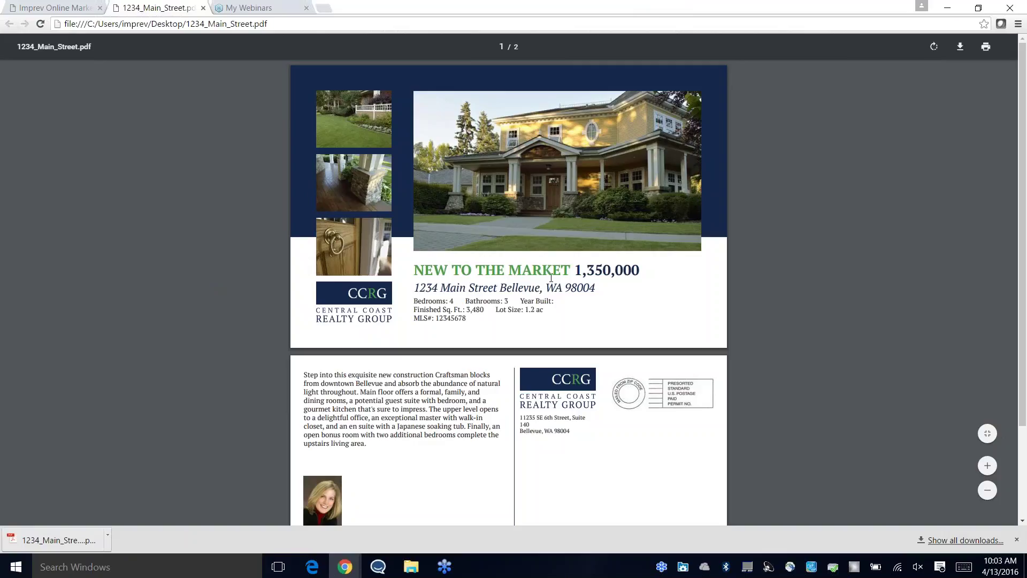
{"action": "scroll", "coordinate": [538, 235], "scroll_direction": "down", "scroll_amount": 2}
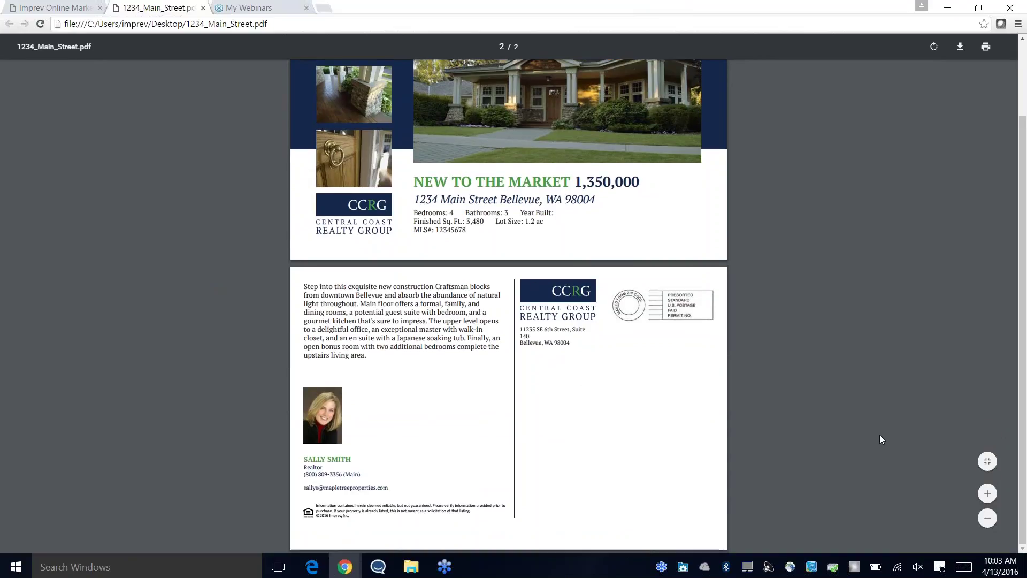
{"action": "left_click", "coordinate": [985, 48]}
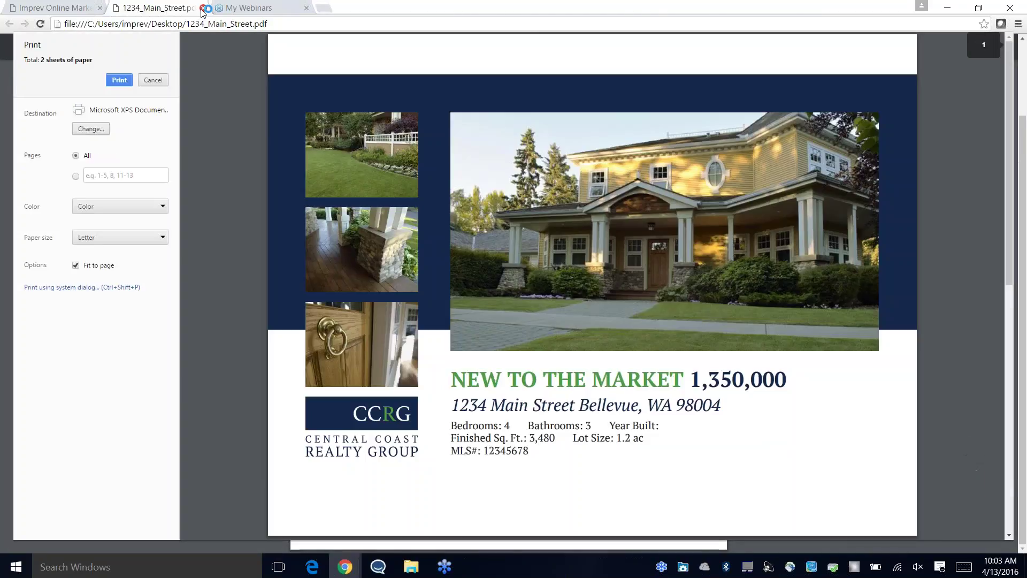
{"action": "left_click", "coordinate": [202, 9]}
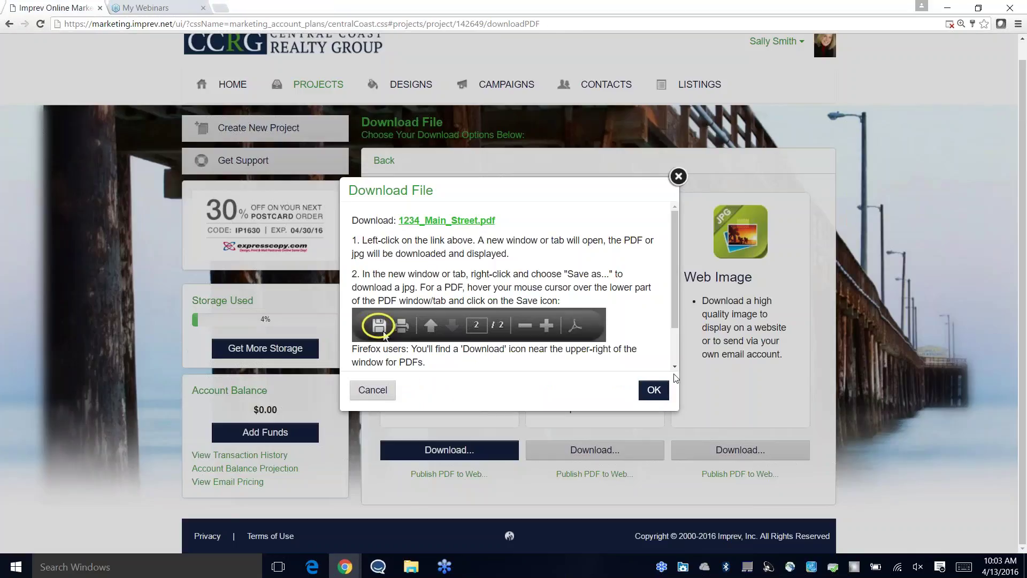
{"action": "left_click", "coordinate": [662, 392]}
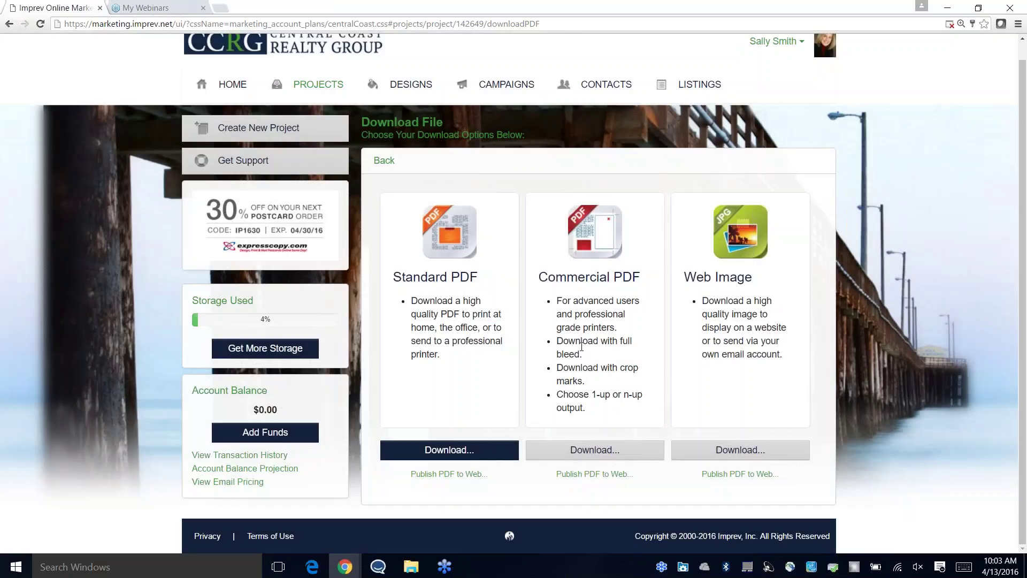
Step: Leave the PDF download options and climb back to the 1234 Main Street folder
{"action": "left_click", "coordinate": [385, 160]}
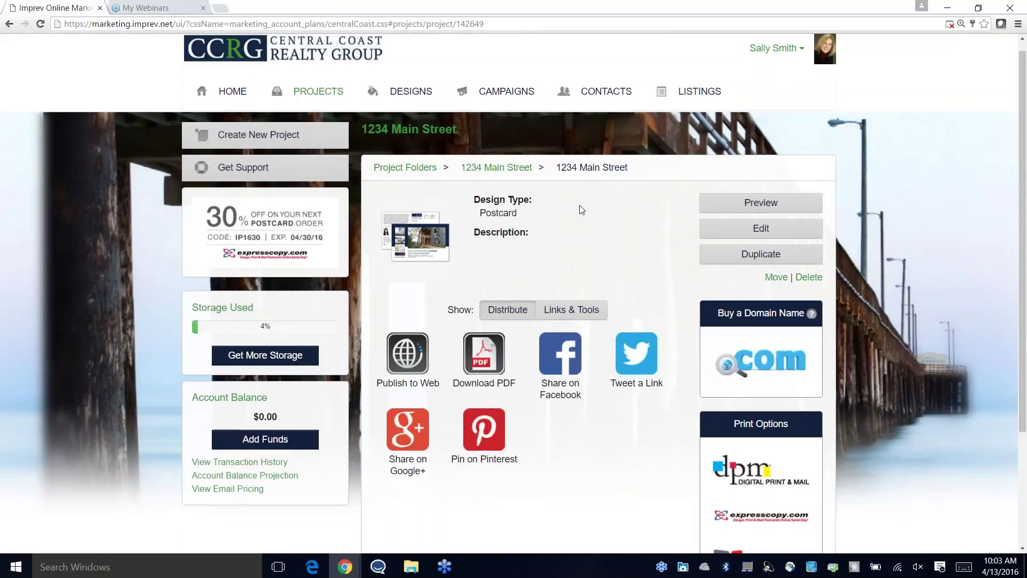
{"action": "left_click", "coordinate": [485, 369]}
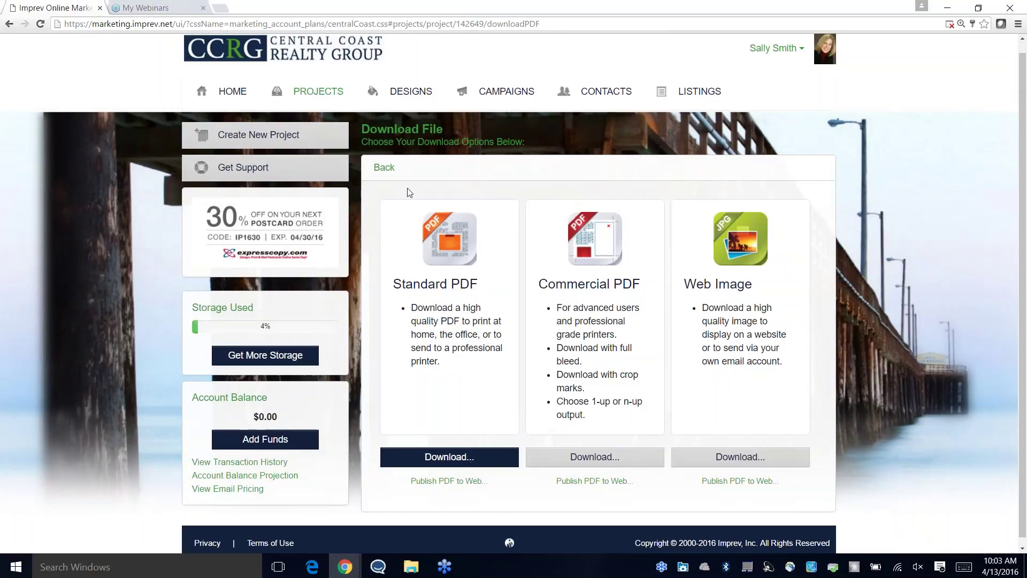
{"action": "left_click", "coordinate": [387, 170]}
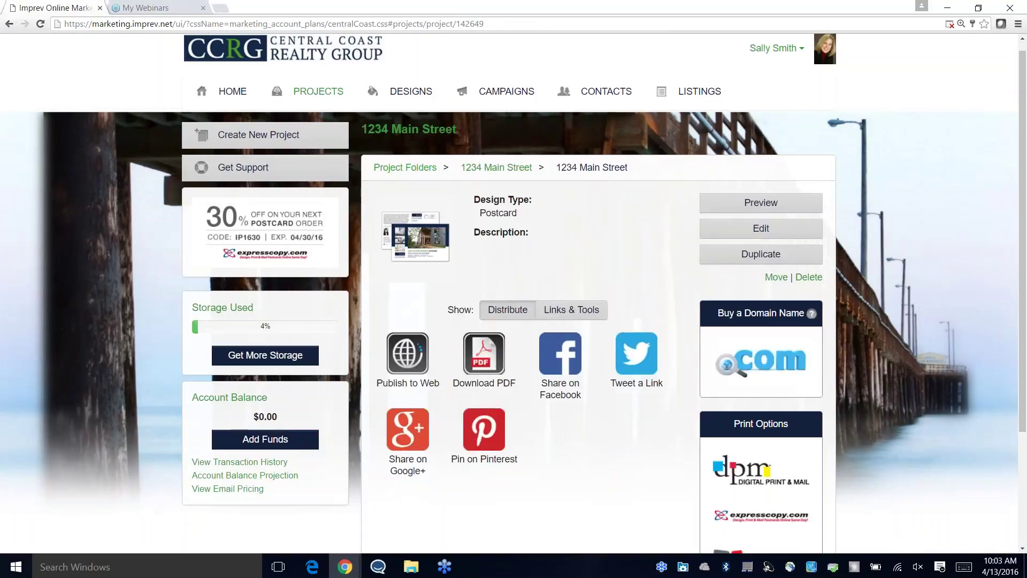
{"action": "scroll", "coordinate": [676, 275], "scroll_direction": "down", "scroll_amount": 1}
{"action": "left_click", "coordinate": [504, 116]}
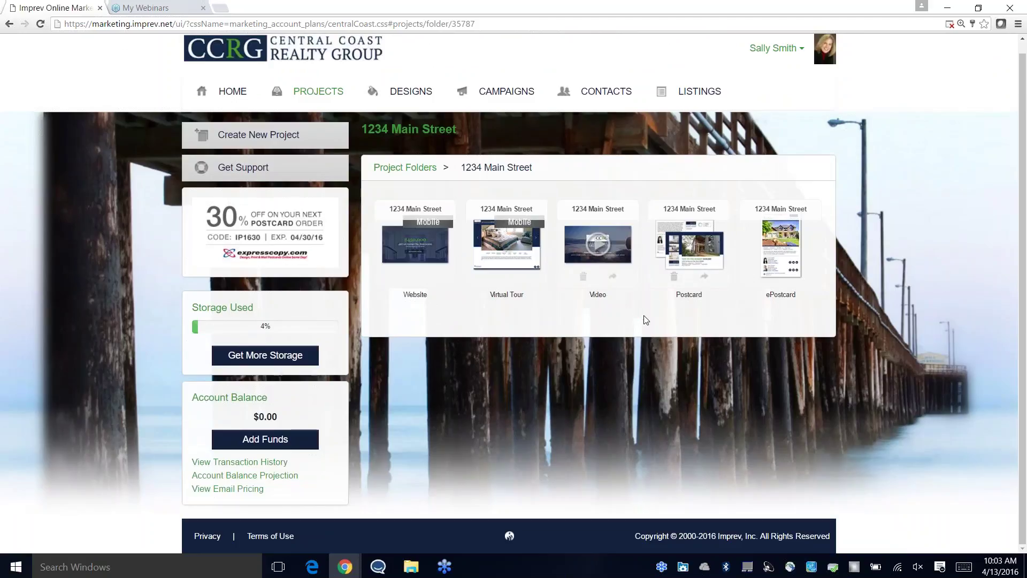
{"action": "mouse_move", "coordinate": [482, 256]}
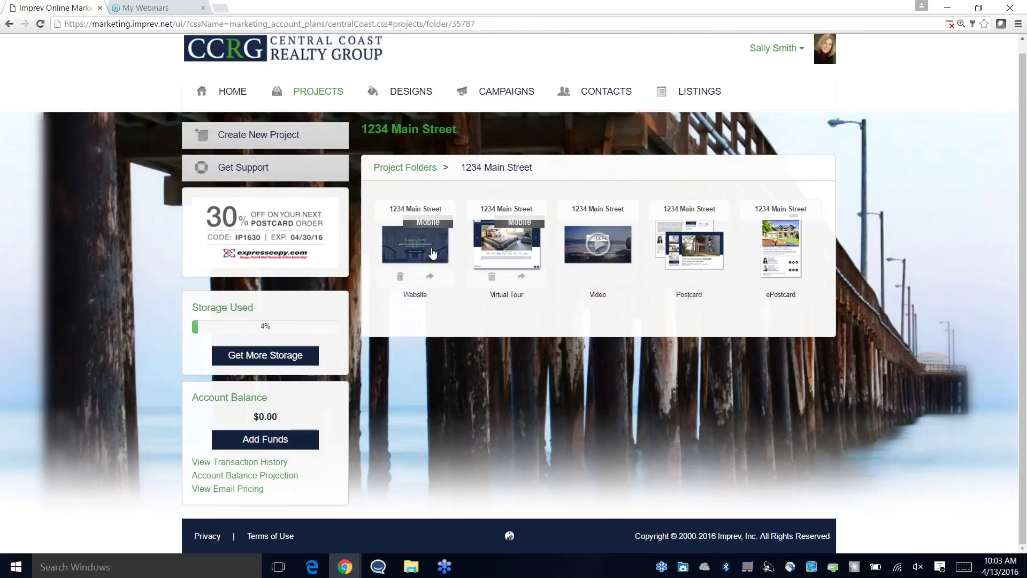
Step: Open the Virtual Tour project and show its IDX/Unbranded and Web Page links
{"action": "mouse_move", "coordinate": [508, 244]}
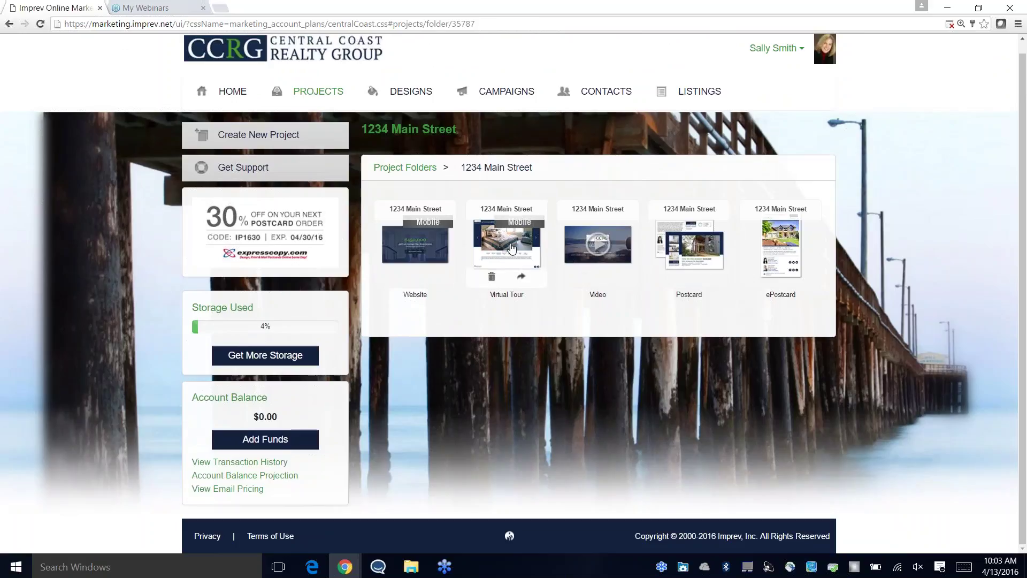
{"action": "left_click", "coordinate": [512, 247]}
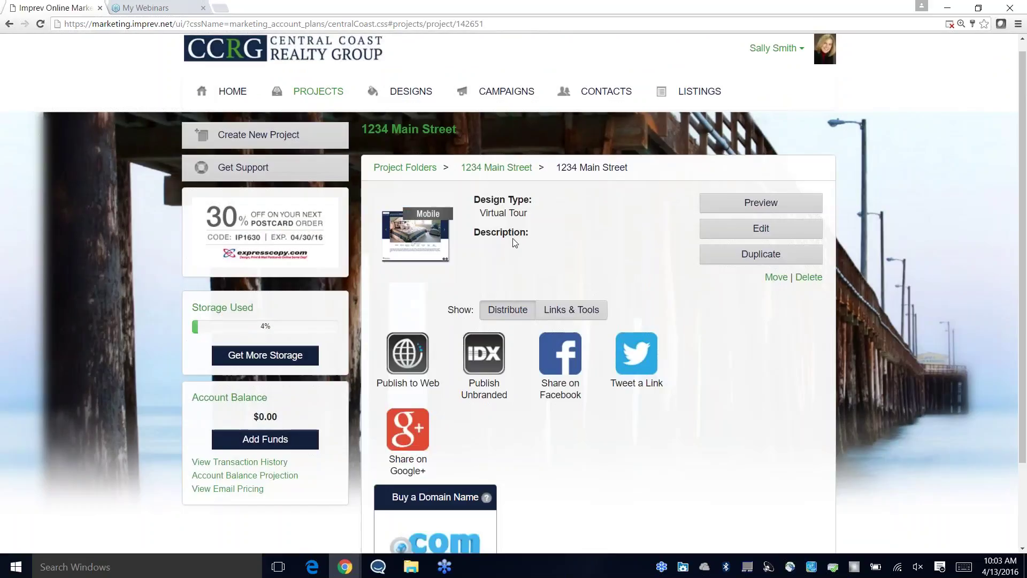
{"action": "scroll", "coordinate": [701, 294], "scroll_direction": "down", "scroll_amount": 2}
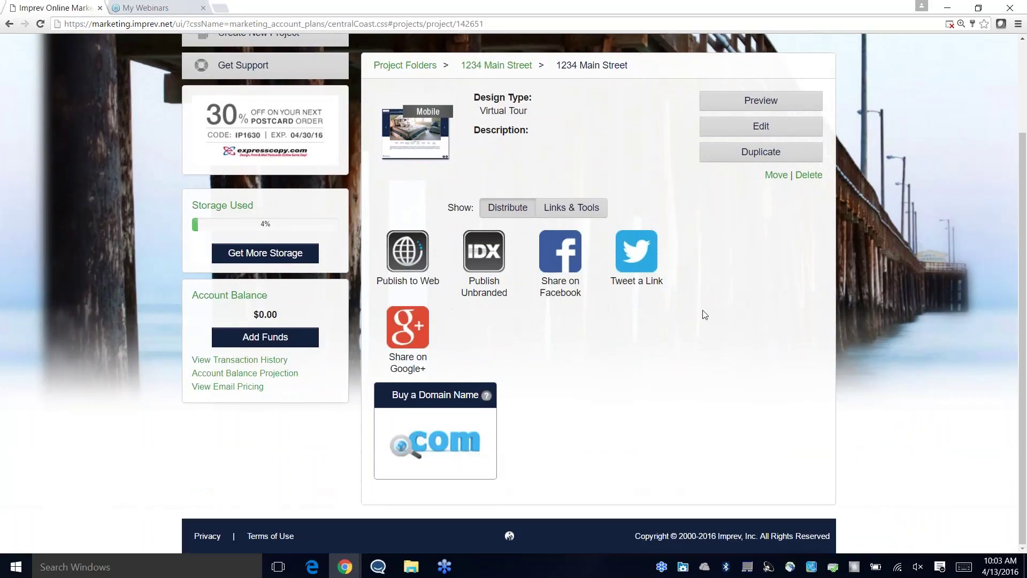
{"action": "scroll", "coordinate": [676, 309], "scroll_direction": "up", "scroll_amount": 1}
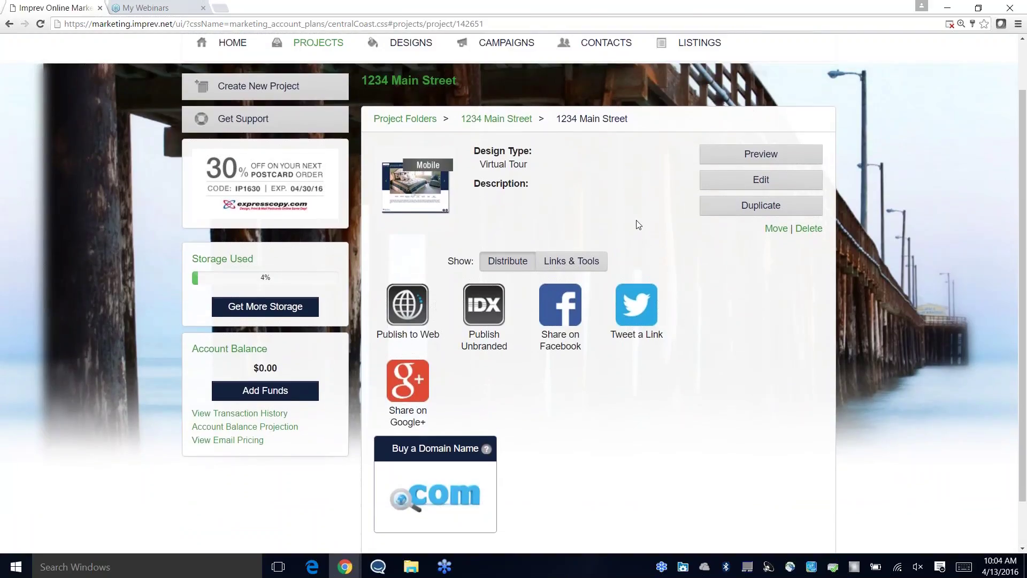
{"action": "scroll", "coordinate": [561, 212], "scroll_direction": "up", "scroll_amount": 1}
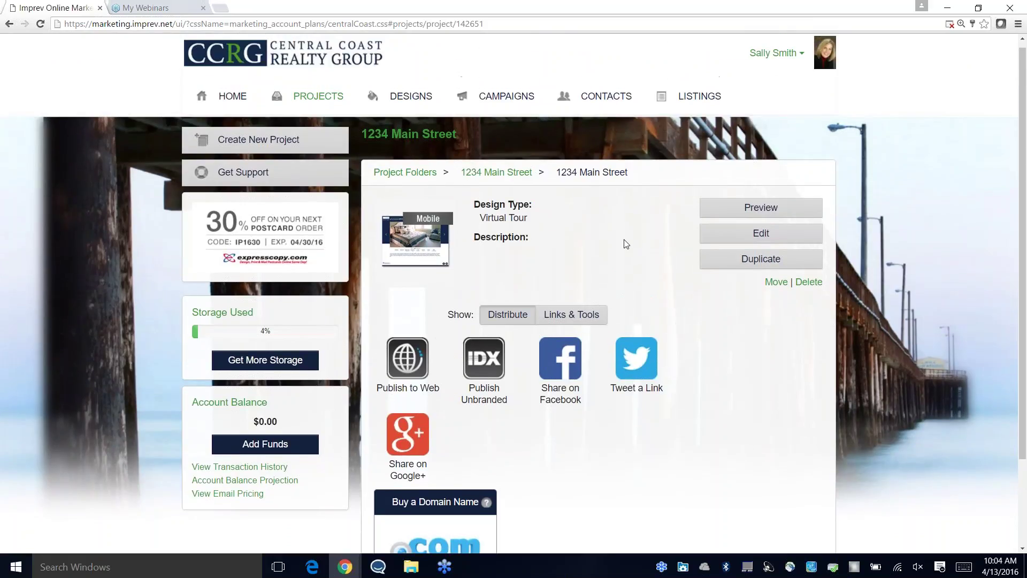
{"action": "scroll", "coordinate": [661, 256], "scroll_direction": "down", "scroll_amount": 1}
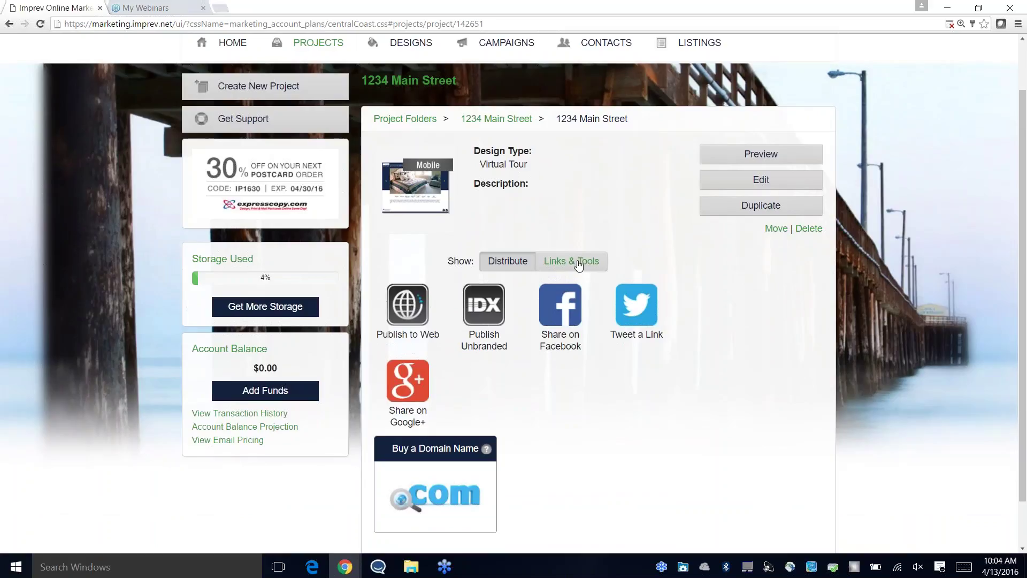
{"action": "left_click", "coordinate": [569, 264]}
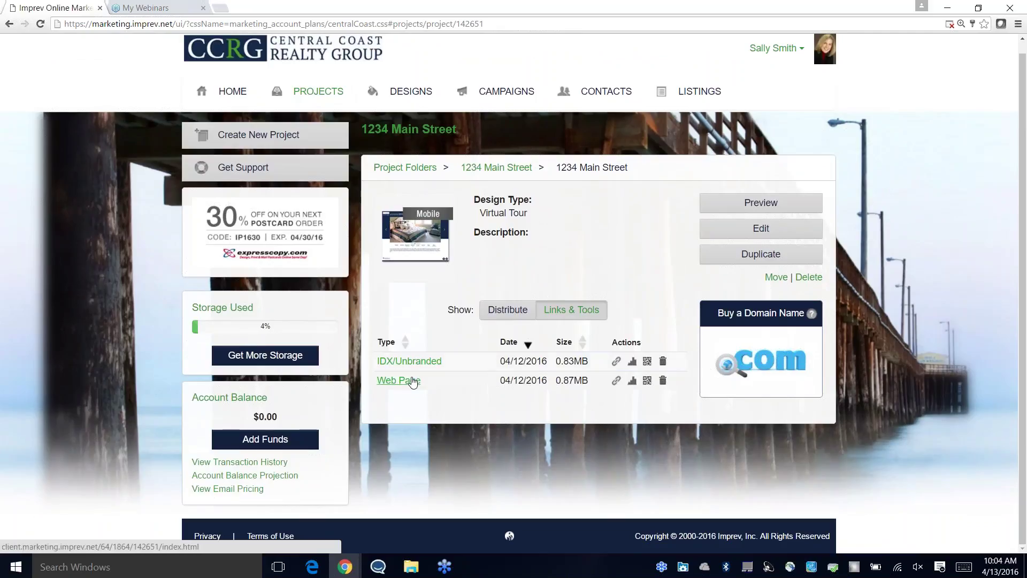
Step: Preview the published virtual tour page, advance a photo and view the agent contact details, then close it
{"action": "left_click", "coordinate": [407, 383]}
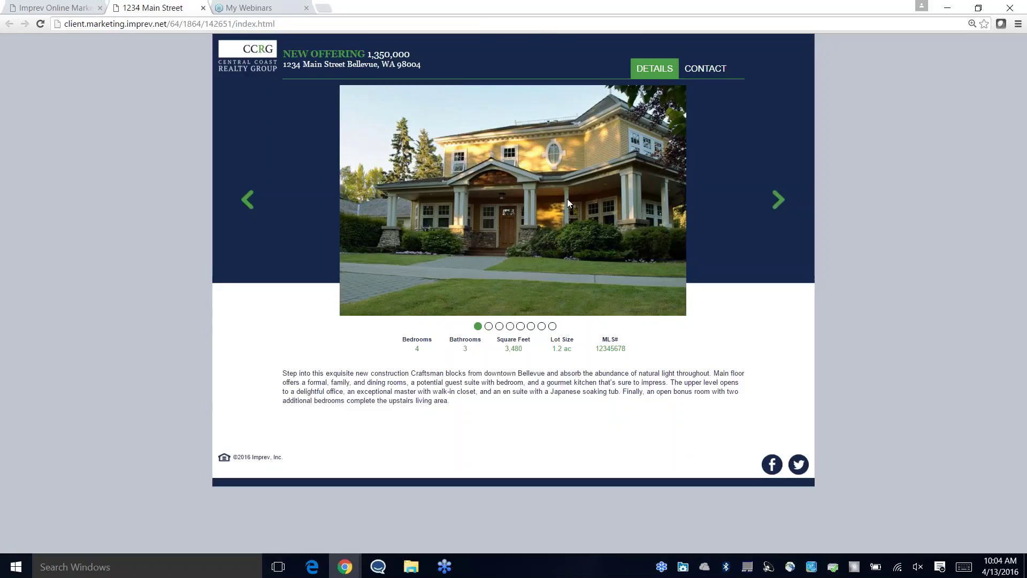
{"action": "left_click", "coordinate": [776, 201]}
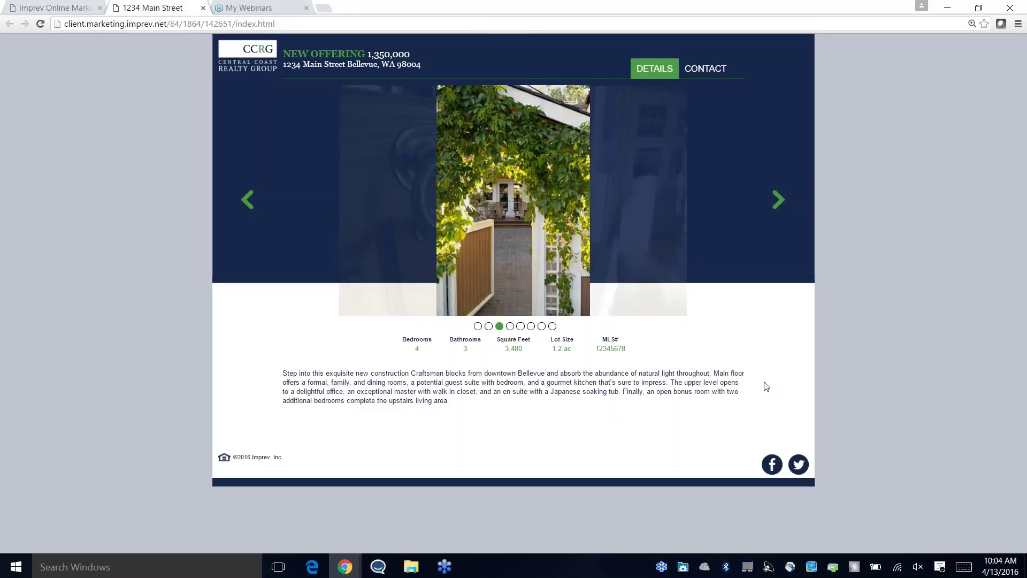
{"action": "left_click", "coordinate": [705, 74]}
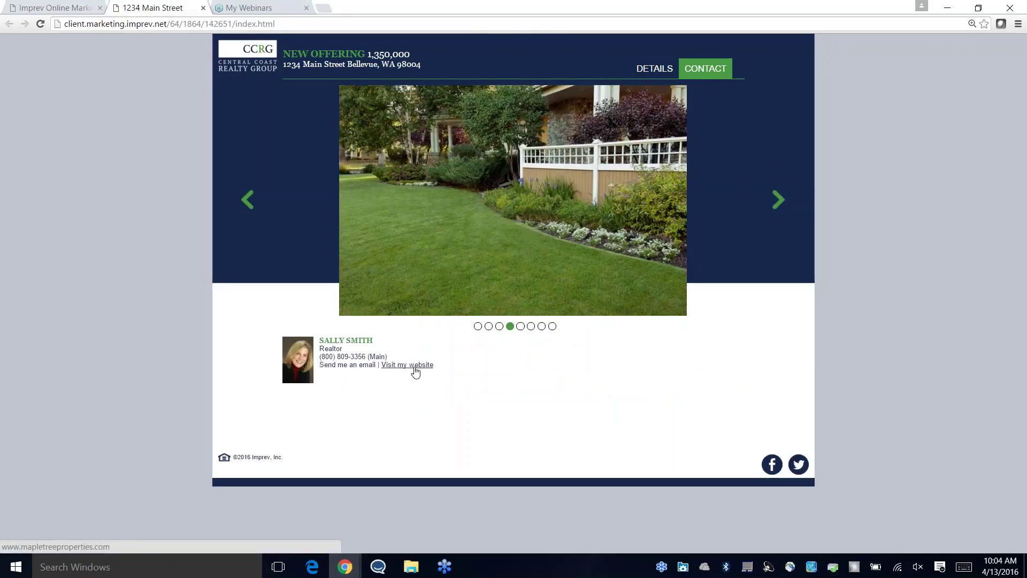
{"action": "left_click", "coordinate": [202, 8]}
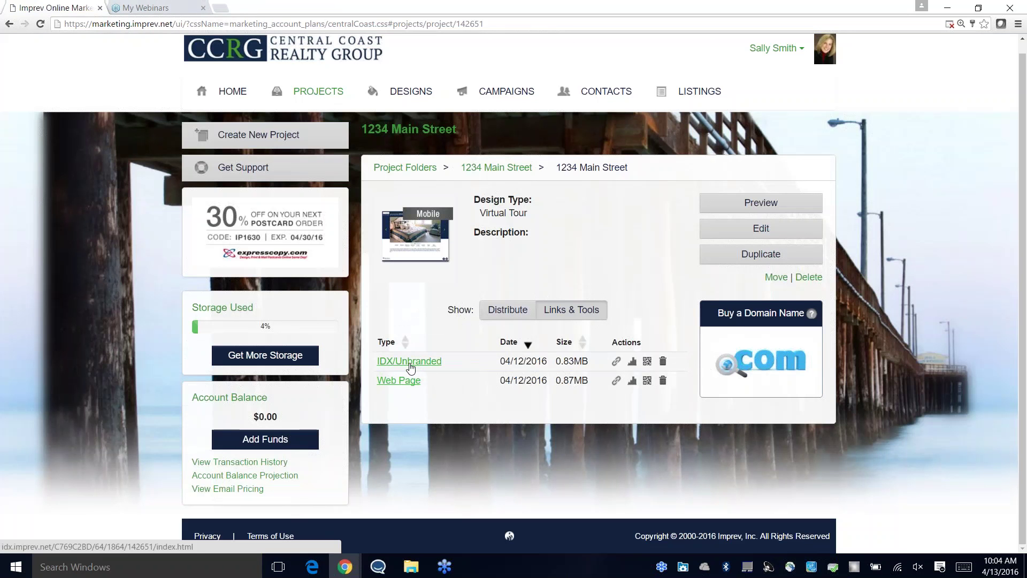
Step: Browse two photos in the unbranded IDX tour of 1234 Main Street, then close its tab
{"action": "left_click", "coordinate": [409, 362]}
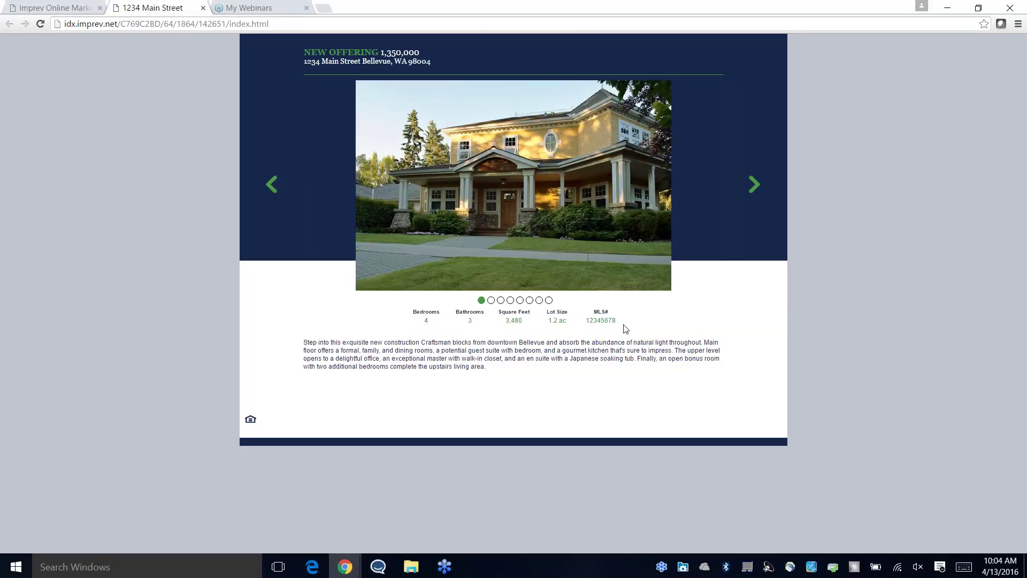
{"action": "left_click", "coordinate": [755, 187]}
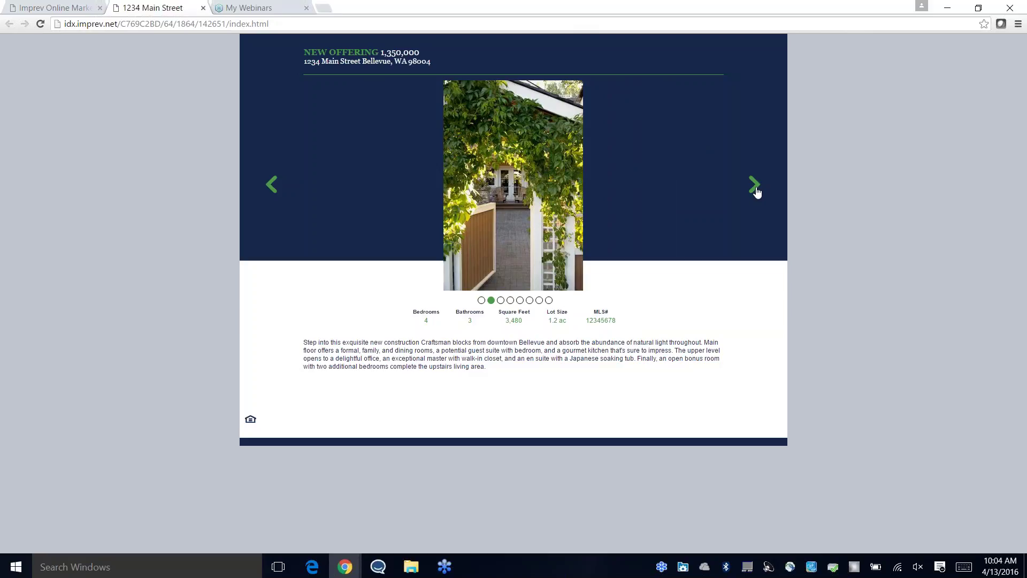
{"action": "left_click", "coordinate": [756, 187]}
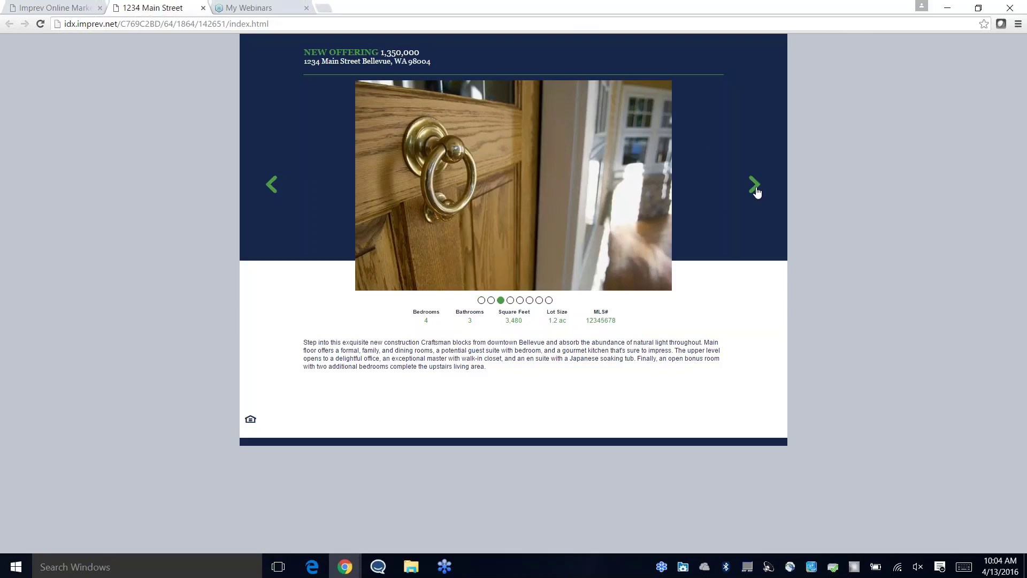
{"action": "left_click", "coordinate": [202, 8]}
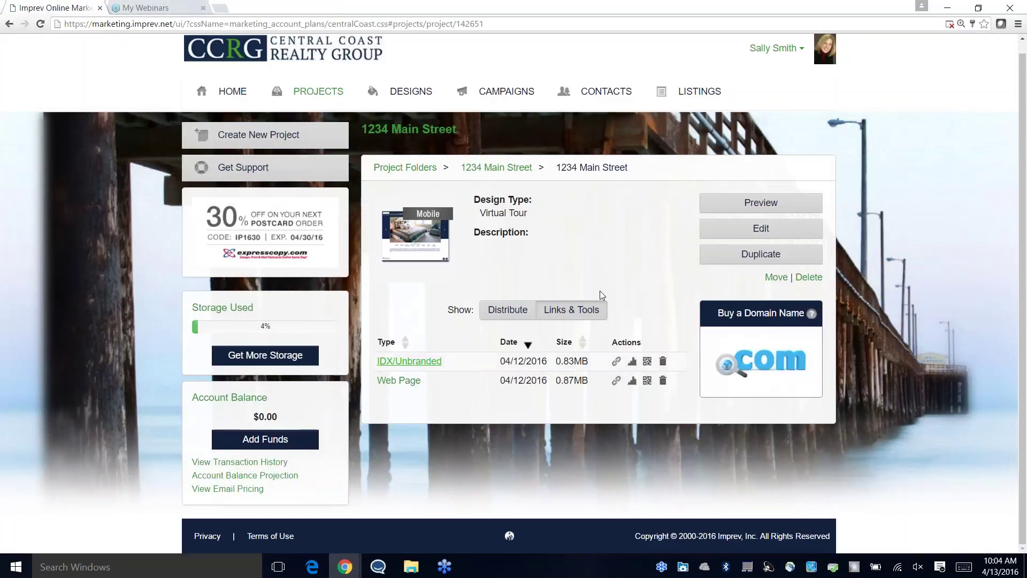
Step: Go from Distribute through Project Folders to page 2 of Recent Projects and open the 1234 Main Street ePostcard
{"action": "left_click", "coordinate": [506, 309]}
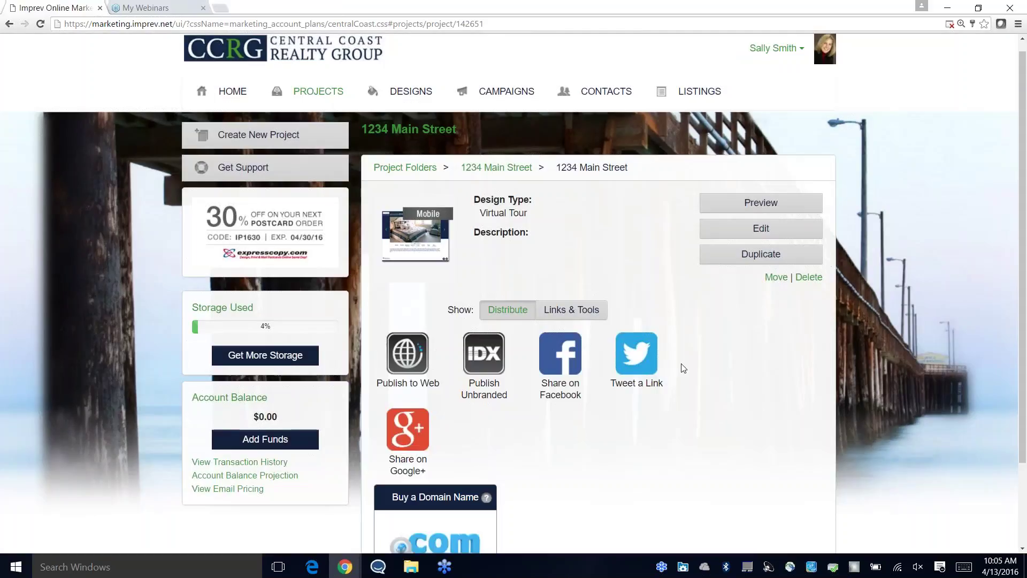
{"action": "scroll", "coordinate": [680, 370], "scroll_direction": "down", "scroll_amount": 2}
{"action": "scroll", "coordinate": [672, 373], "scroll_direction": "up", "scroll_amount": 3}
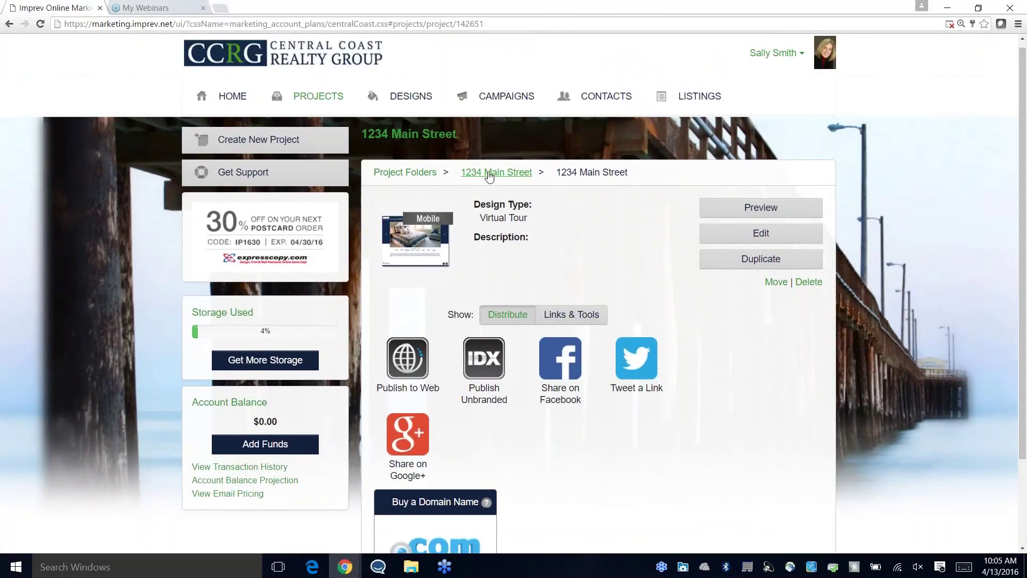
{"action": "left_click", "coordinate": [489, 175]}
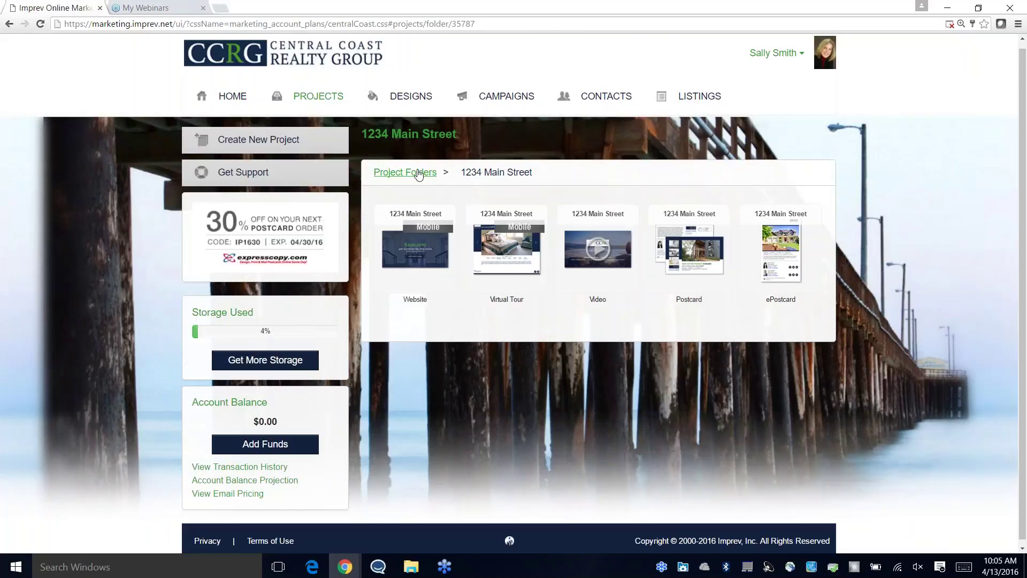
{"action": "left_click", "coordinate": [400, 174]}
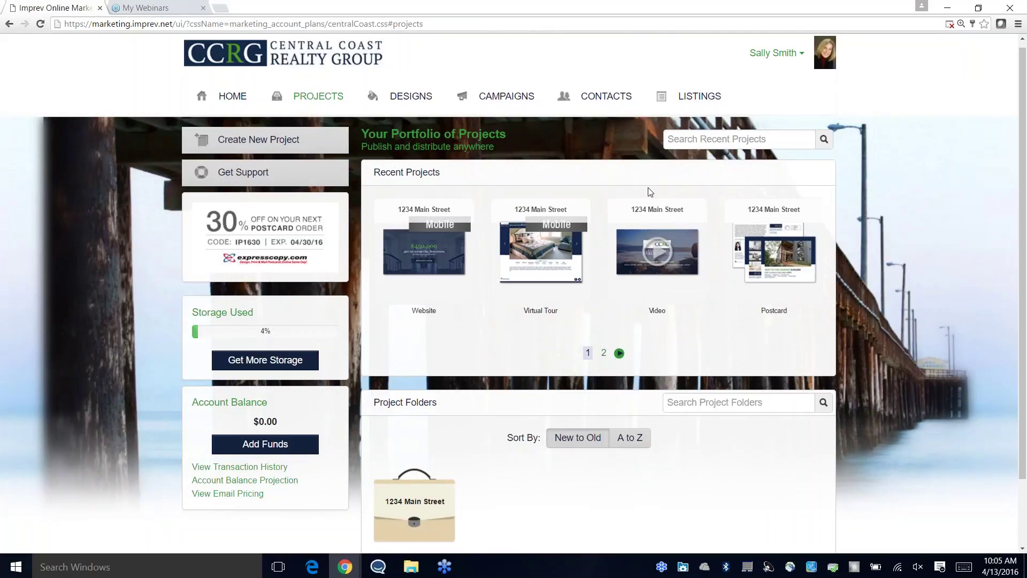
{"action": "left_click", "coordinate": [603, 353]}
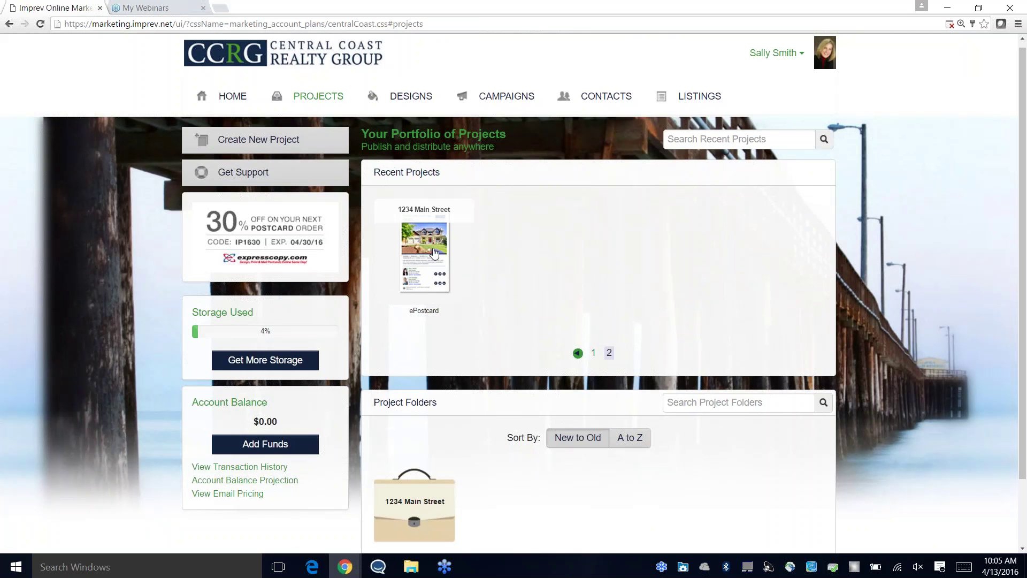
{"action": "left_click", "coordinate": [434, 253]}
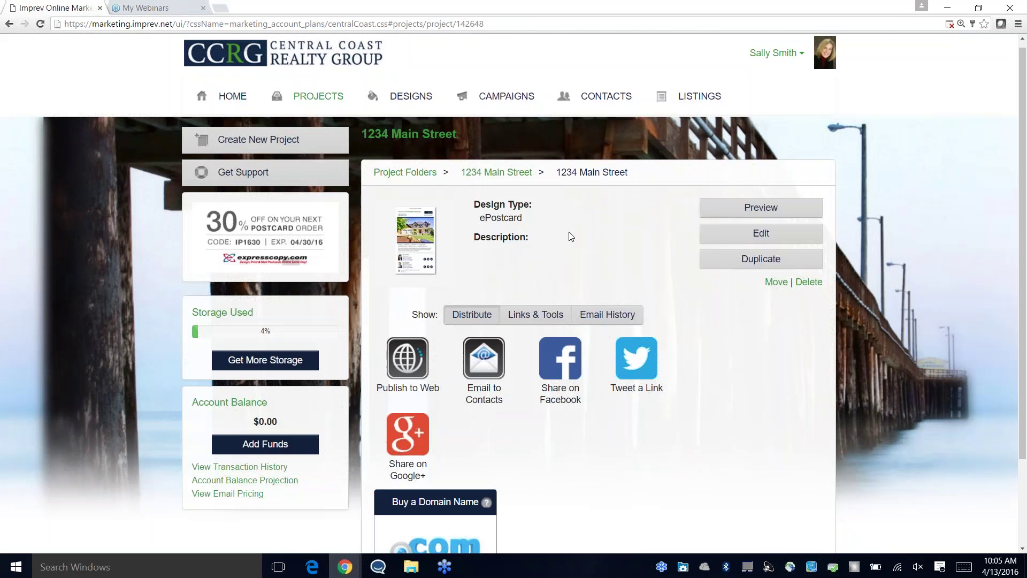
{"action": "scroll", "coordinate": [534, 299], "scroll_direction": "down", "scroll_amount": 1}
Step: Send the ePostcard to yourself via Self Send, then begin a Premium Email of it
{"action": "left_click", "coordinate": [481, 307]}
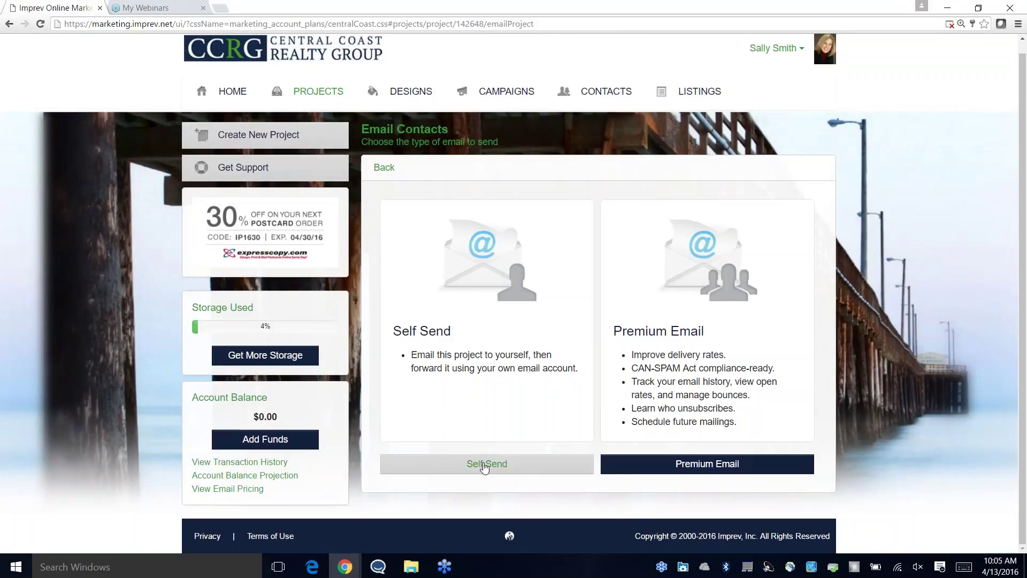
{"action": "left_click", "coordinate": [484, 465]}
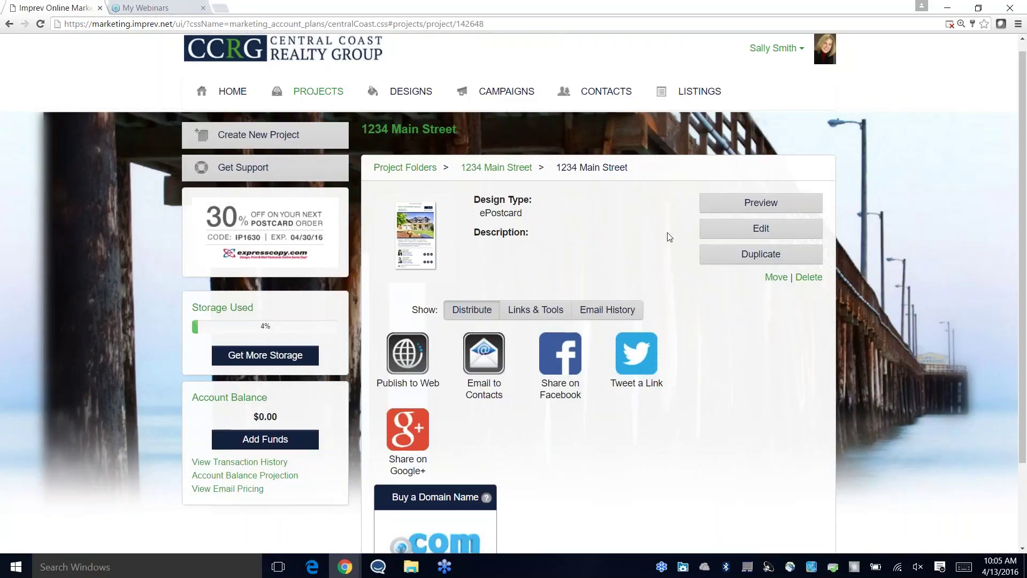
{"action": "scroll", "coordinate": [687, 243], "scroll_direction": "down", "scroll_amount": 1}
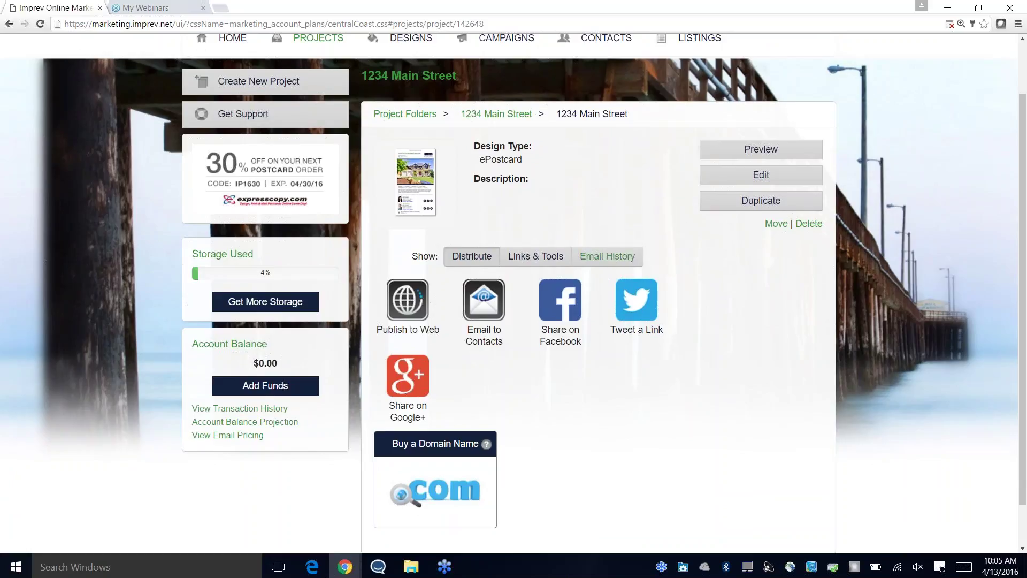
{"action": "left_click", "coordinate": [499, 312]}
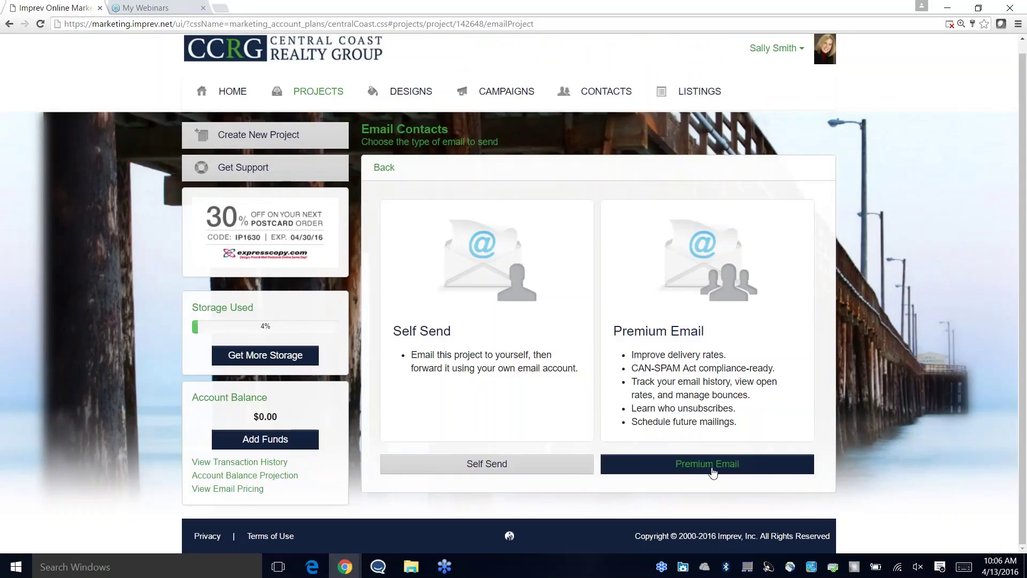
{"action": "left_click", "coordinate": [706, 466]}
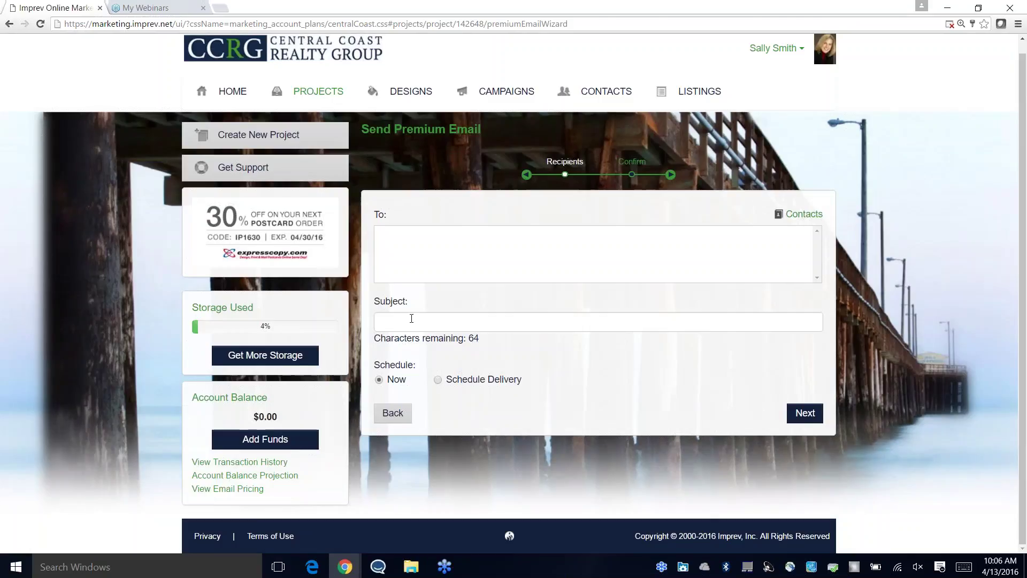
Step: Enter subject 'Just Listed Near You!' and a recipient e-mail address, find no saved contacts, then back out
{"action": "left_click", "coordinate": [415, 320]}
{"action": "type", "text": "Just Listed Near You"}
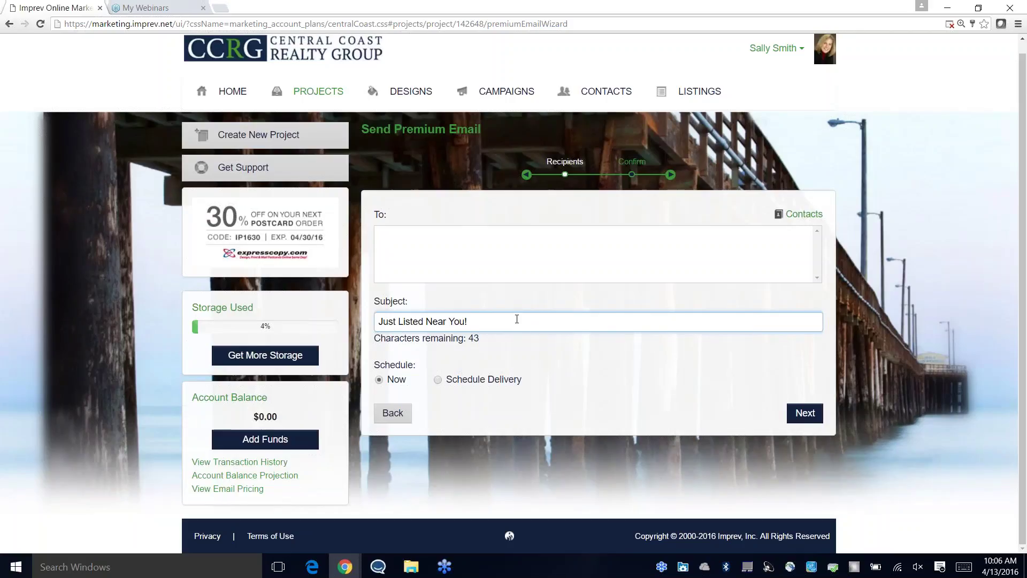
{"action": "type", "text": "!"}
{"action": "left_click", "coordinate": [385, 231]}
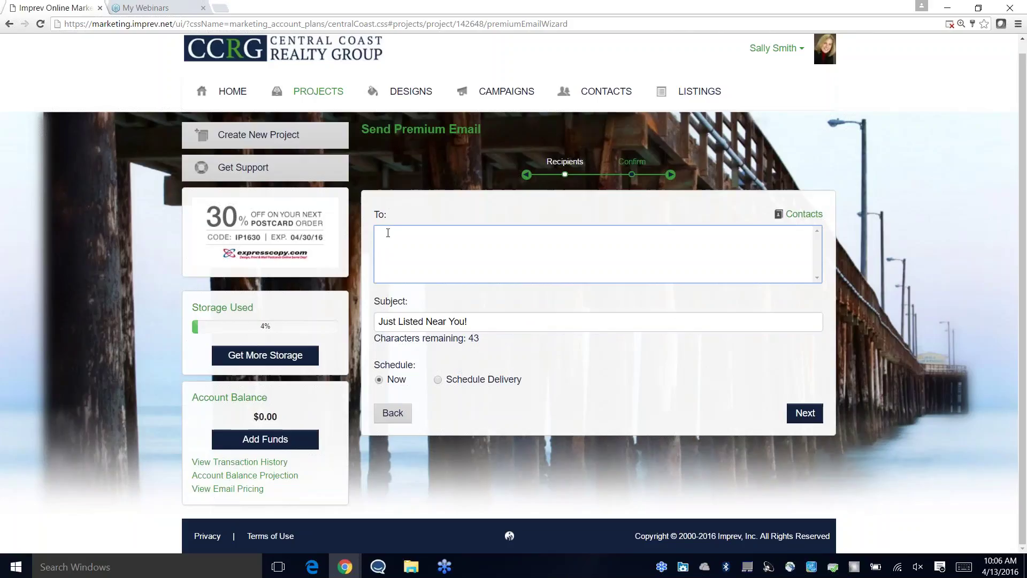
{"action": "left_click", "coordinate": [805, 216]}
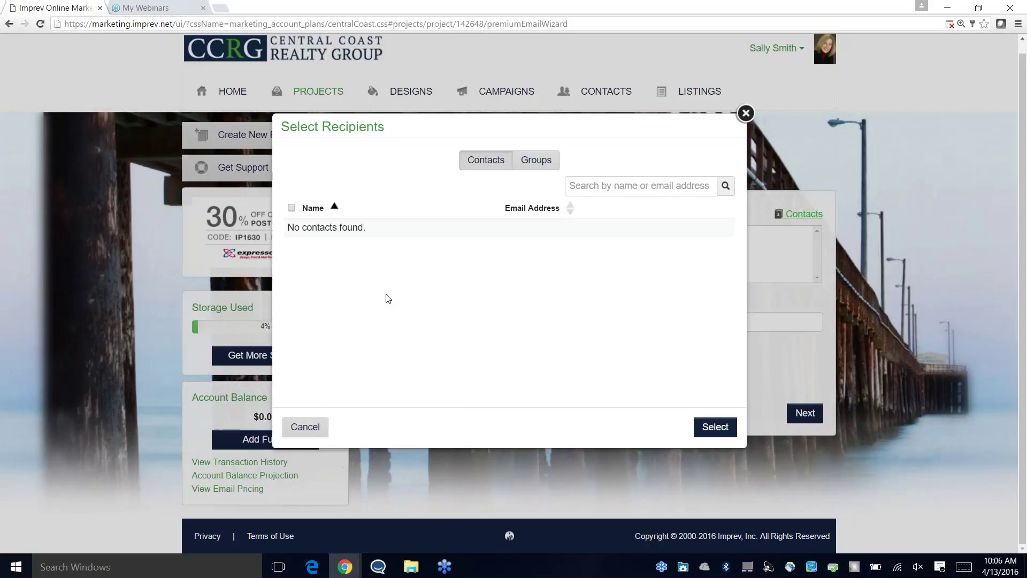
{"action": "left_click", "coordinate": [322, 429]}
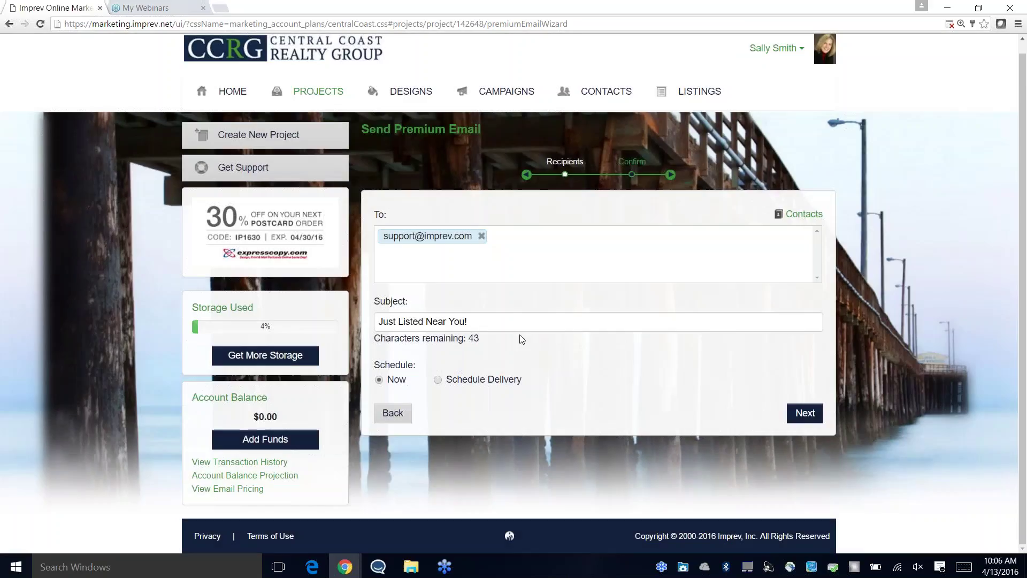
{"action": "left_click", "coordinate": [399, 415]}
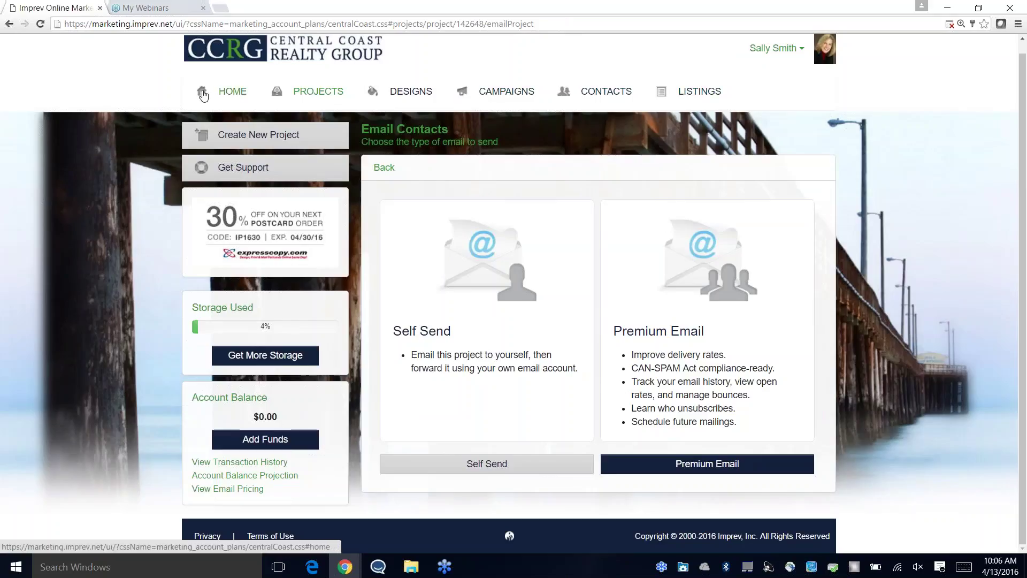
Step: Start a new contact in the address book and fill in the first and last name
{"action": "left_click", "coordinate": [608, 95]}
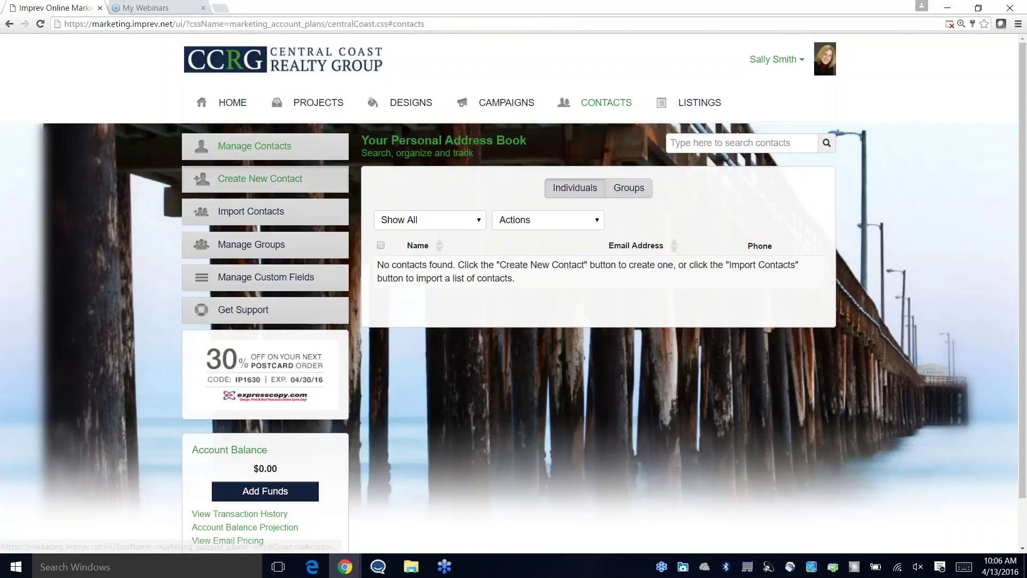
{"action": "left_click", "coordinate": [251, 179]}
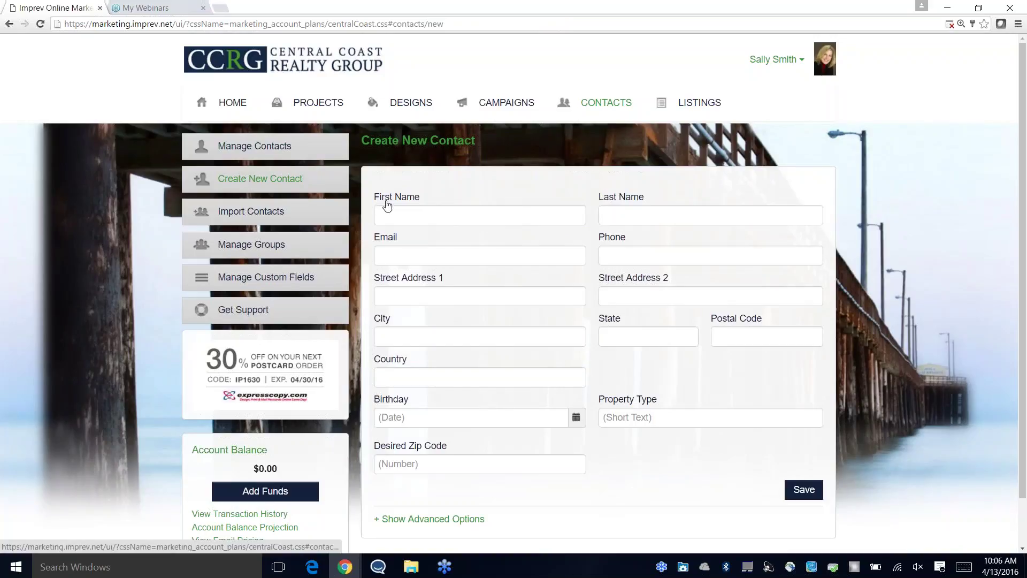
{"action": "left_click", "coordinate": [410, 213]}
{"action": "key", "text": "Tab"}
Step: Add the contact's suggested e-mail address, save without a group, and open Import Contacts
{"action": "key", "text": "Tab"}
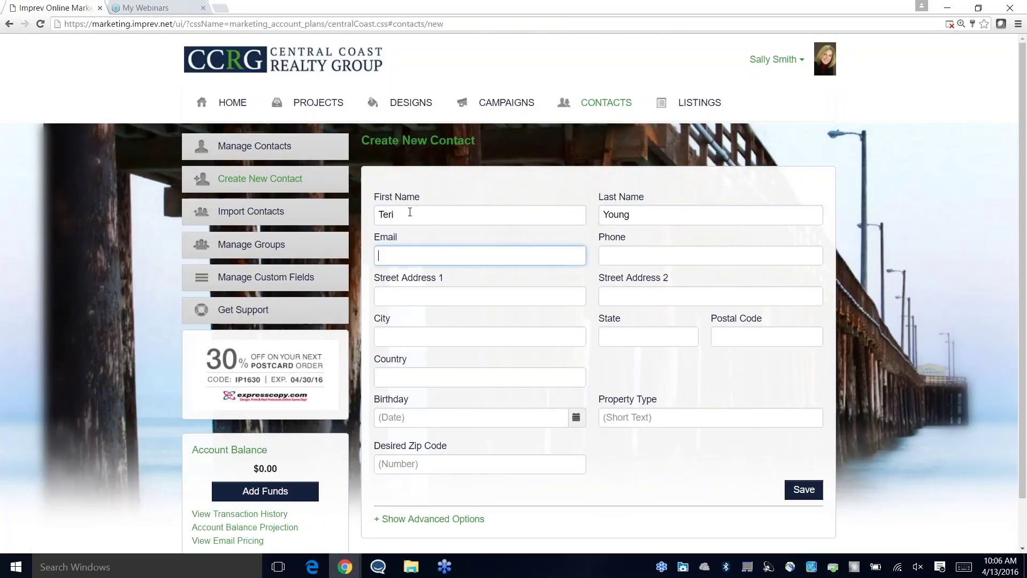
{"action": "key", "text": "Down"}
{"action": "key", "text": "Tab"}
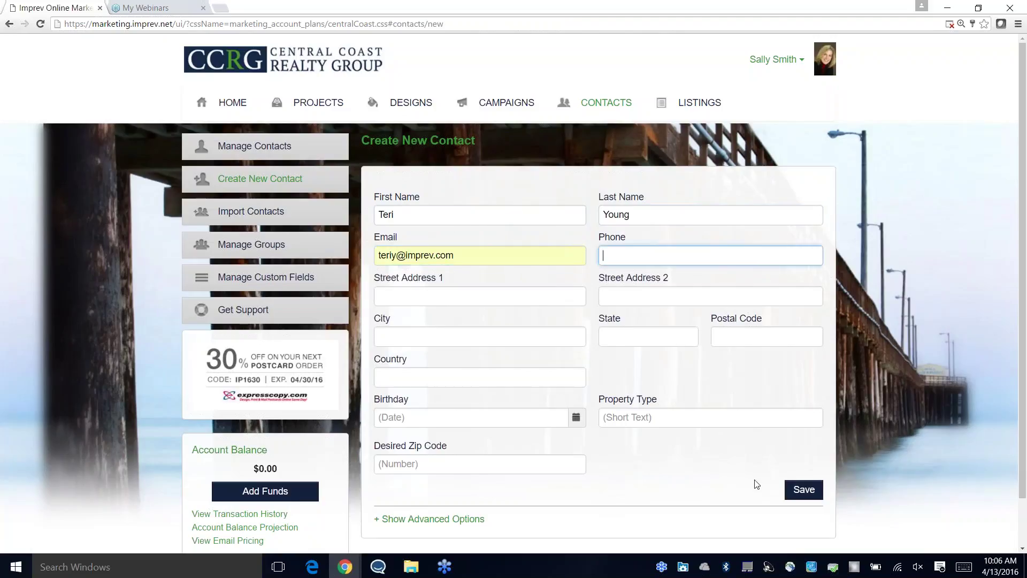
{"action": "left_click", "coordinate": [802, 488]}
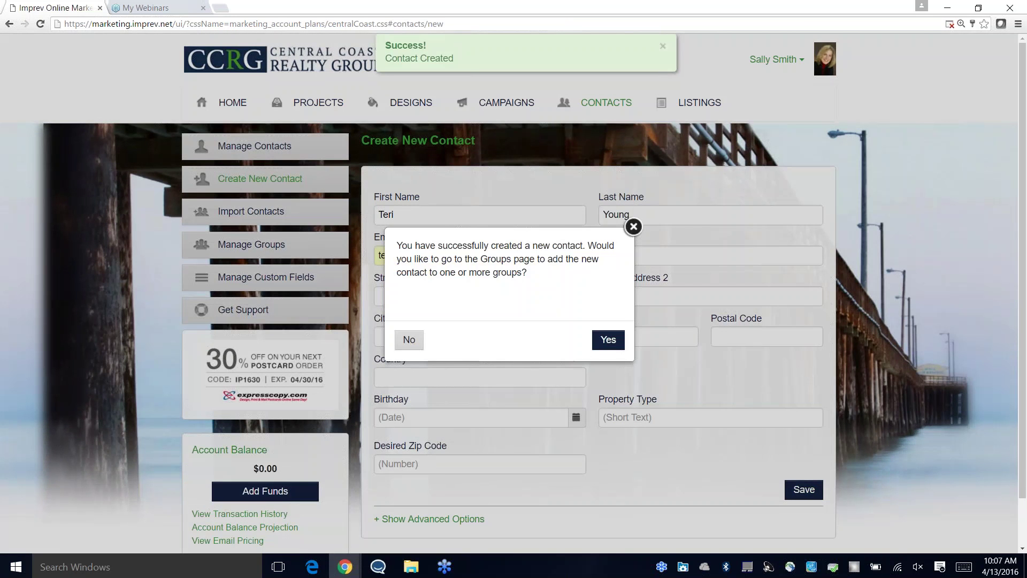
{"action": "left_click", "coordinate": [409, 339]}
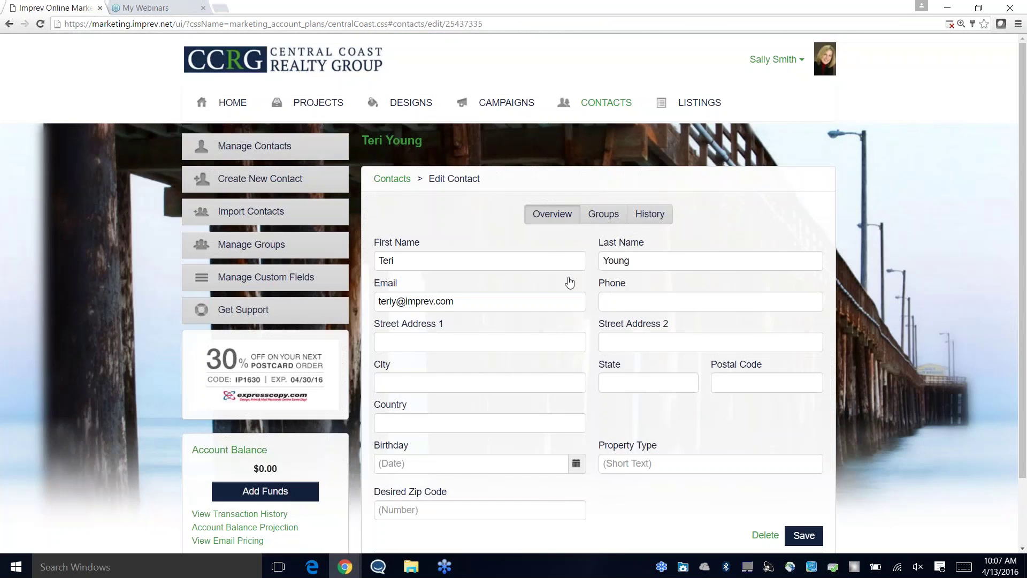
{"action": "left_click", "coordinate": [805, 535]}
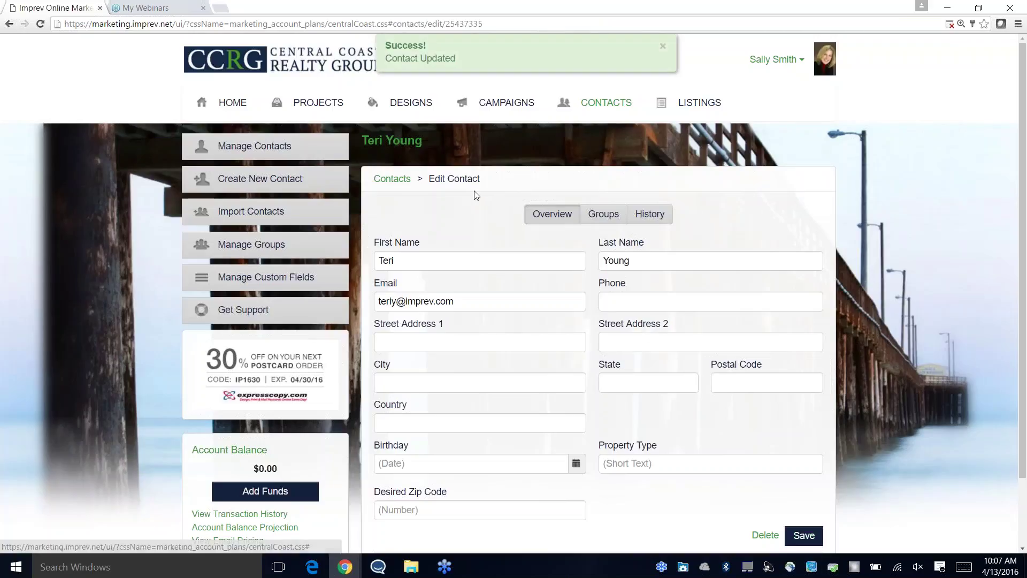
{"action": "left_click", "coordinate": [274, 213]}
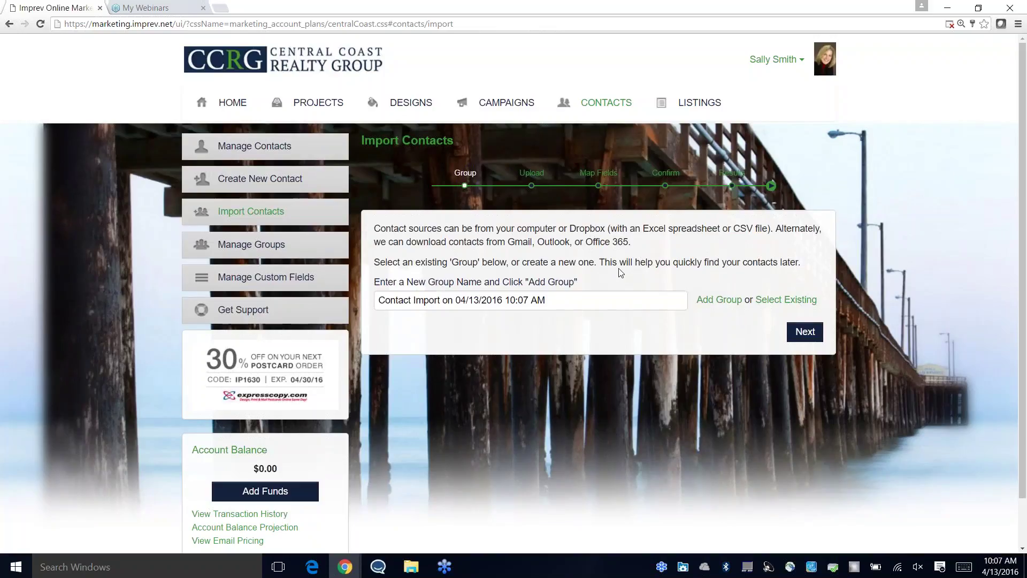
Step: Replace the default group name with 'Training Demo', add the group, and continue to Upload
{"action": "triple_click", "coordinate": [562, 302]}
{"action": "type", "text": "T"}
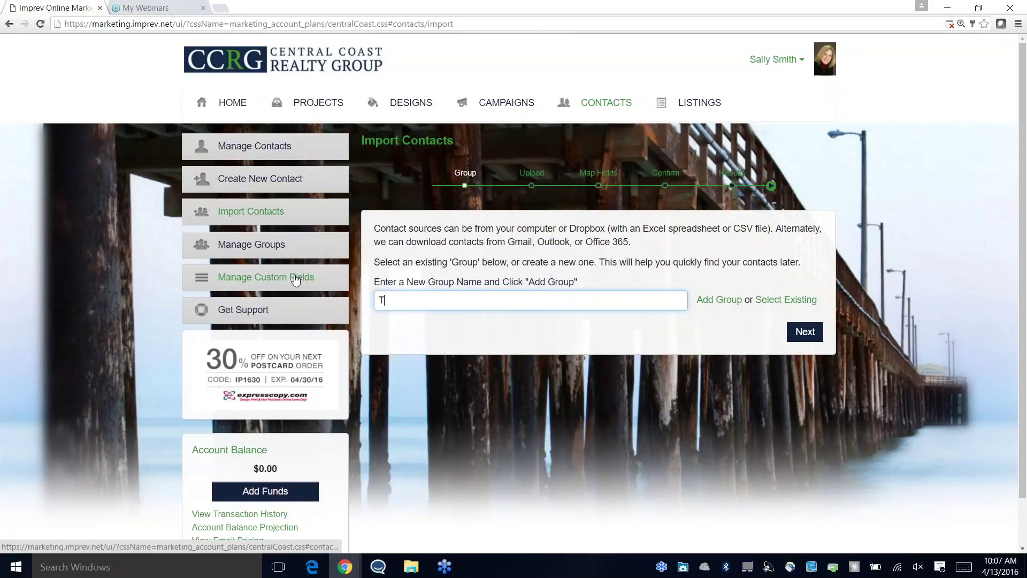
{"action": "type", "text": "raining Demo"}
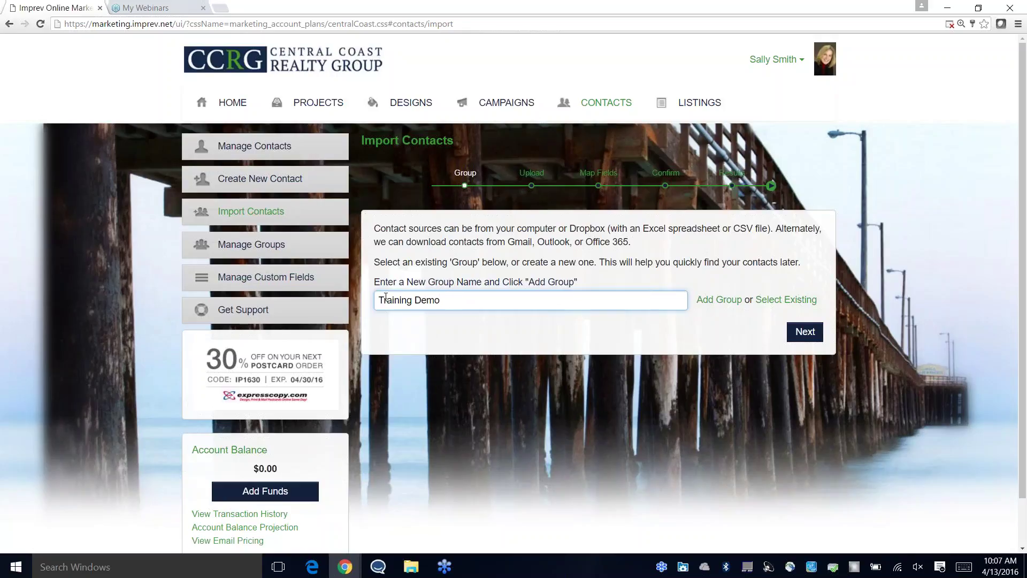
{"action": "left_click_drag", "start_coordinate": [459, 302], "coordinate": [353, 299]}
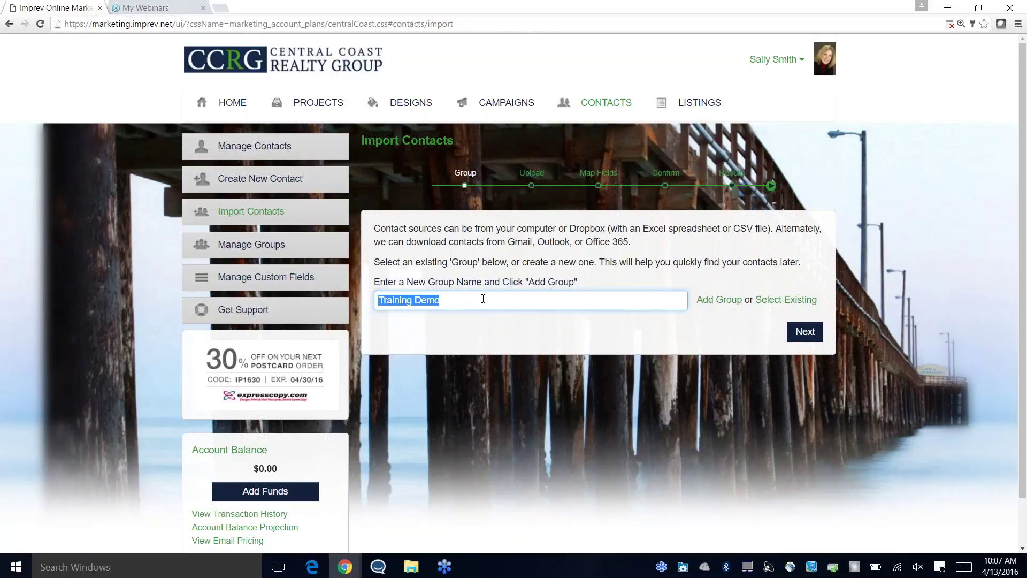
{"action": "left_click", "coordinate": [719, 301]}
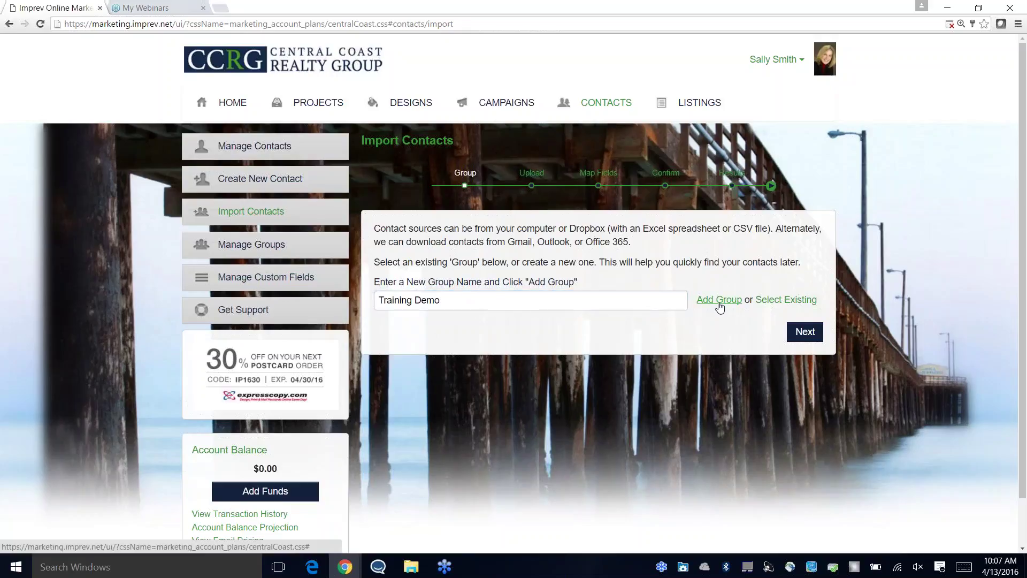
{"action": "left_click", "coordinate": [793, 331]}
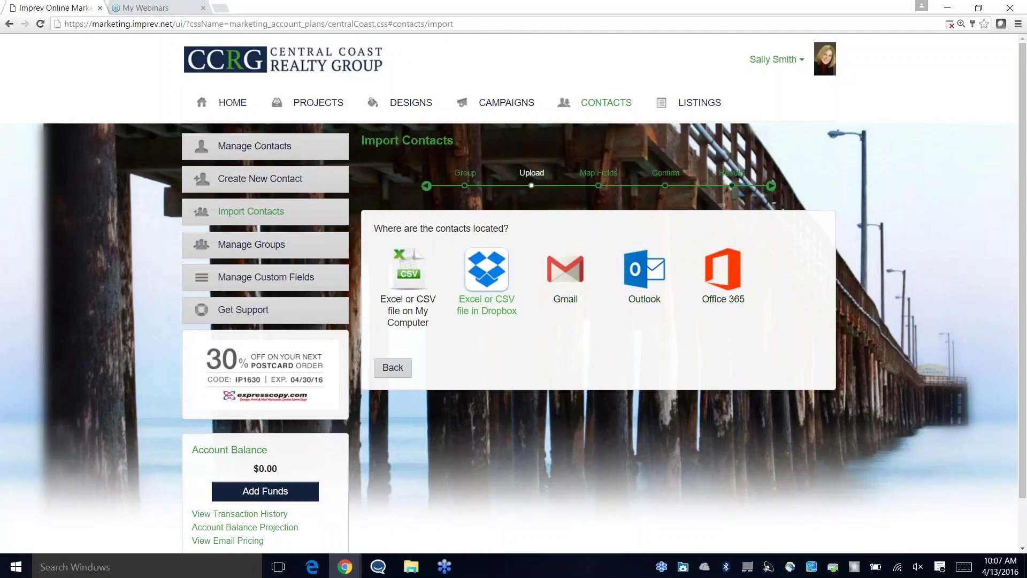
Step: Upload address_book_contacts_2016-04-13 from Downloads as an Excel or CSV file
{"action": "left_click", "coordinate": [422, 283]}
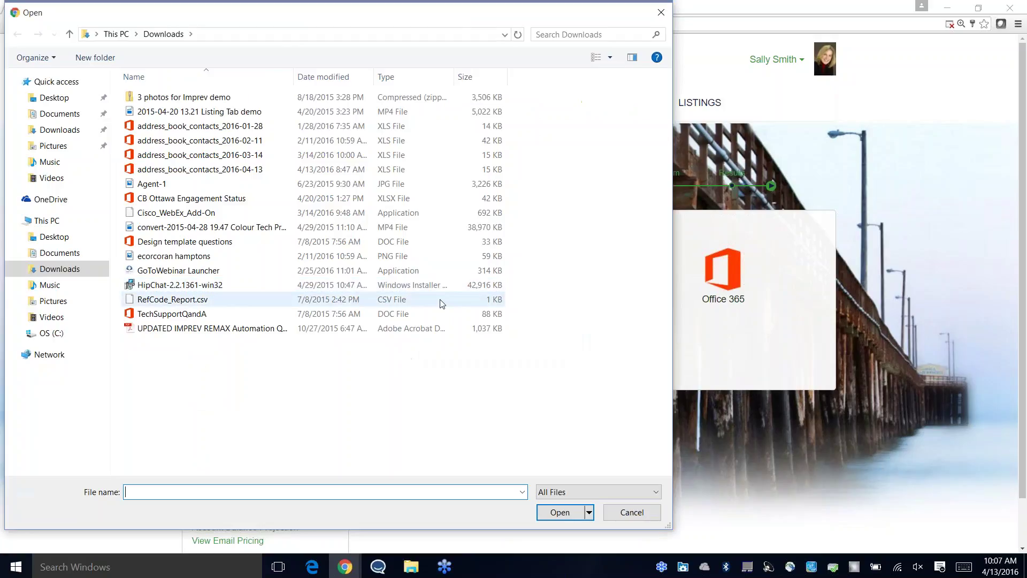
{"action": "left_click", "coordinate": [209, 171]}
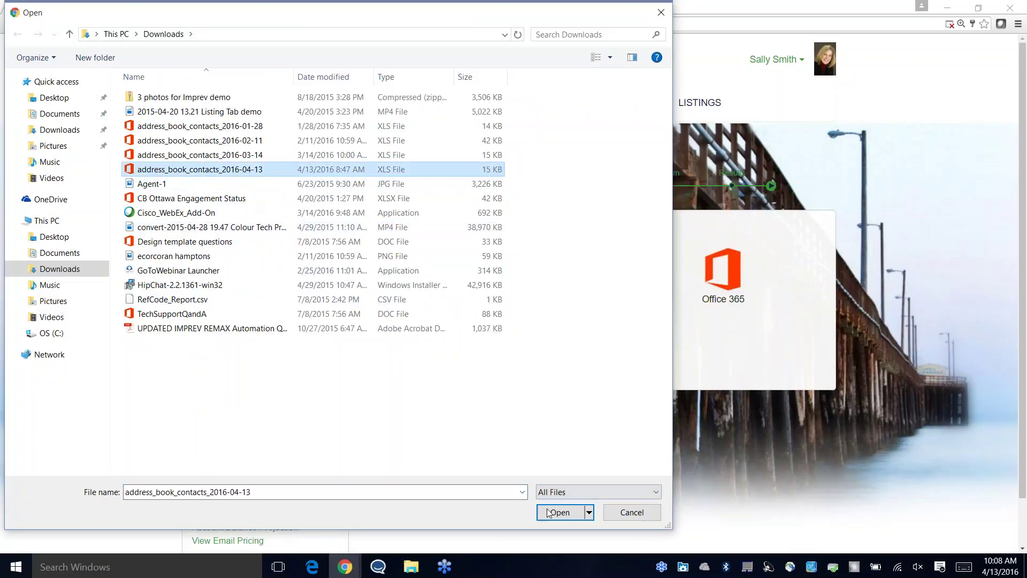
{"action": "left_click", "coordinate": [564, 513]}
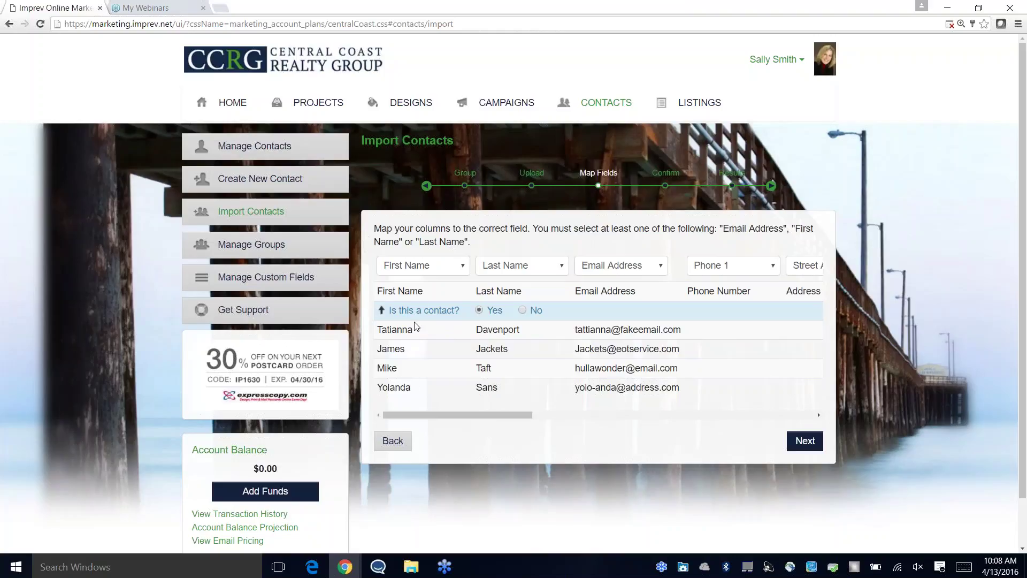
Step: Keep First Name, Last Name and Email Address mapped to the first three columns
{"action": "left_click", "coordinate": [453, 271]}
{"action": "left_click", "coordinate": [454, 270]}
{"action": "left_click", "coordinate": [519, 277]}
{"action": "left_click", "coordinate": [522, 274]}
{"action": "left_click", "coordinate": [629, 277]}
{"action": "left_click", "coordinate": [629, 275]}
{"action": "left_click_drag", "start_coordinate": [479, 415], "coordinate": [573, 418]}
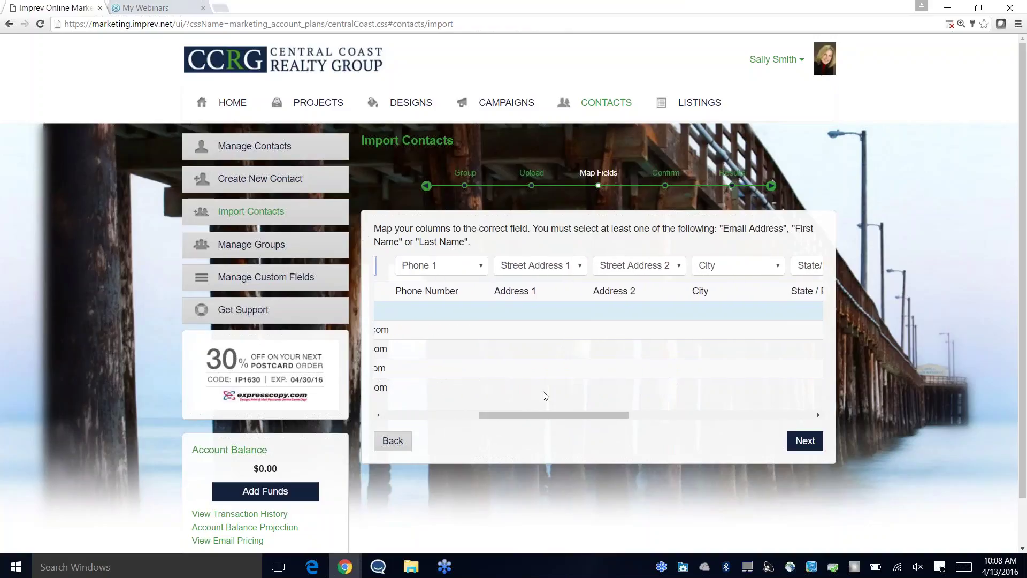
Step: Set Phone Number, Address 1, Address 2, City, State / Province and Country to Skip Column
{"action": "left_click", "coordinate": [483, 268]}
{"action": "left_click", "coordinate": [480, 283]}
{"action": "left_click", "coordinate": [574, 272]}
{"action": "left_click", "coordinate": [575, 282]}
{"action": "left_click", "coordinate": [676, 270]}
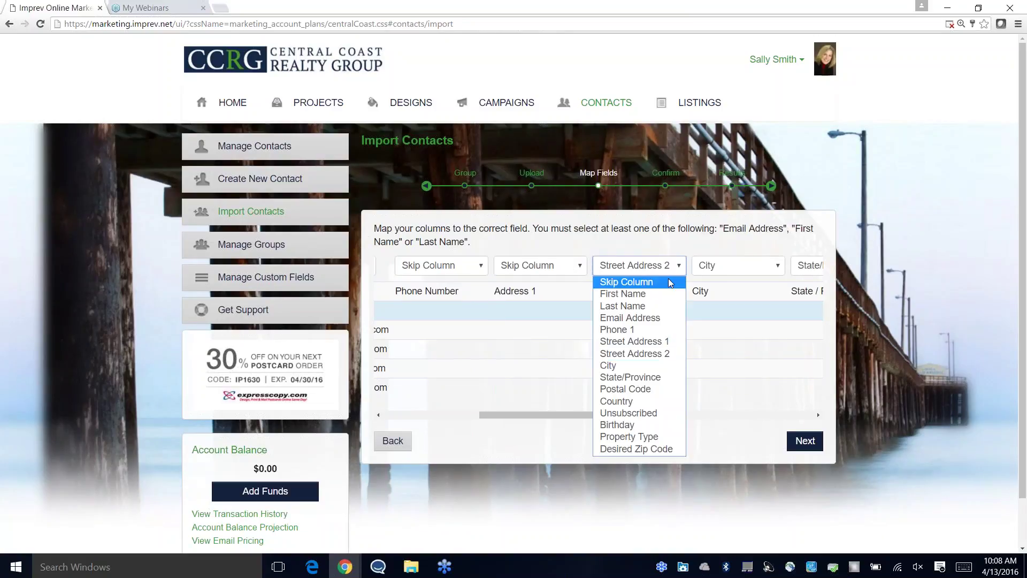
{"action": "left_click", "coordinate": [677, 282]}
{"action": "left_click", "coordinate": [777, 270]}
{"action": "left_click", "coordinate": [775, 282]}
{"action": "left_click_drag", "start_coordinate": [577, 415], "coordinate": [689, 413]}
{"action": "left_click", "coordinate": [559, 267]}
{"action": "left_click", "coordinate": [557, 282]}
{"action": "left_click", "coordinate": [758, 266]}
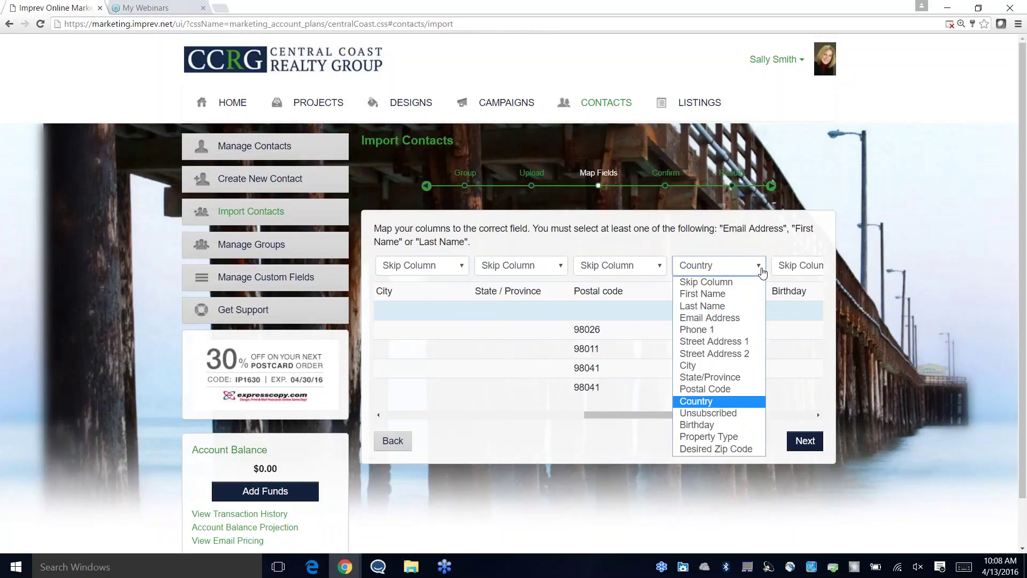
{"action": "left_click", "coordinate": [758, 282]}
{"action": "left_click_drag", "start_coordinate": [640, 415], "coordinate": [386, 363]}
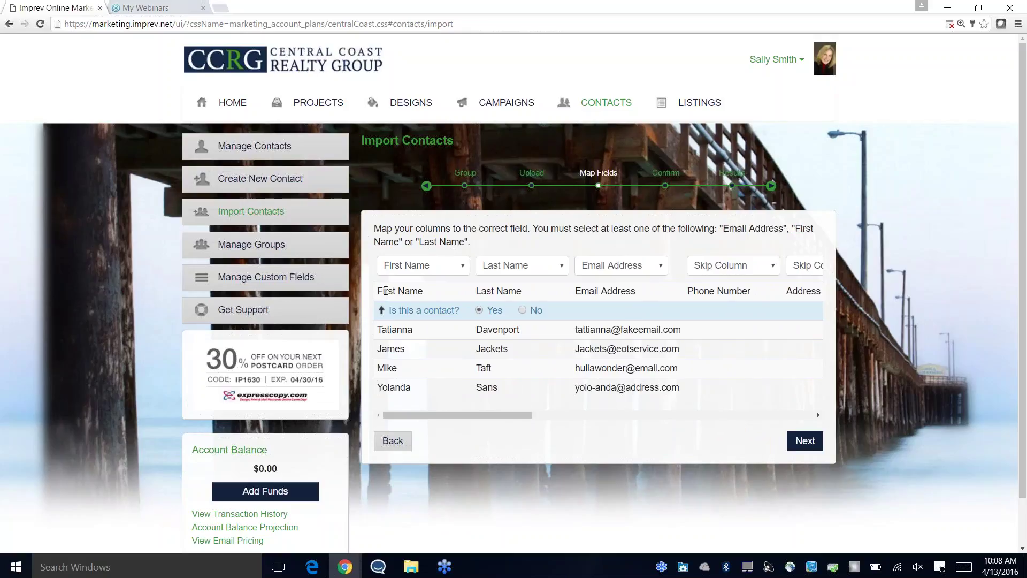
Step: Mark the header row as not a contact and continue to the Confirm summary
{"action": "left_click_drag", "start_coordinate": [378, 291], "coordinate": [819, 266]}
{"action": "left_click_drag", "start_coordinate": [486, 417], "coordinate": [466, 417]}
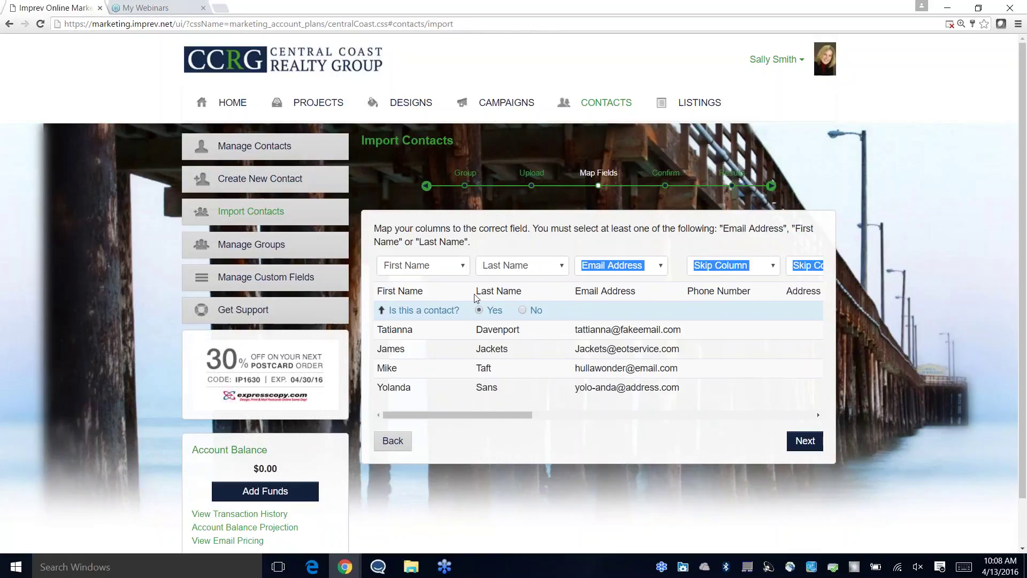
{"action": "left_click", "coordinate": [522, 311]}
{"action": "left_click", "coordinate": [804, 440]}
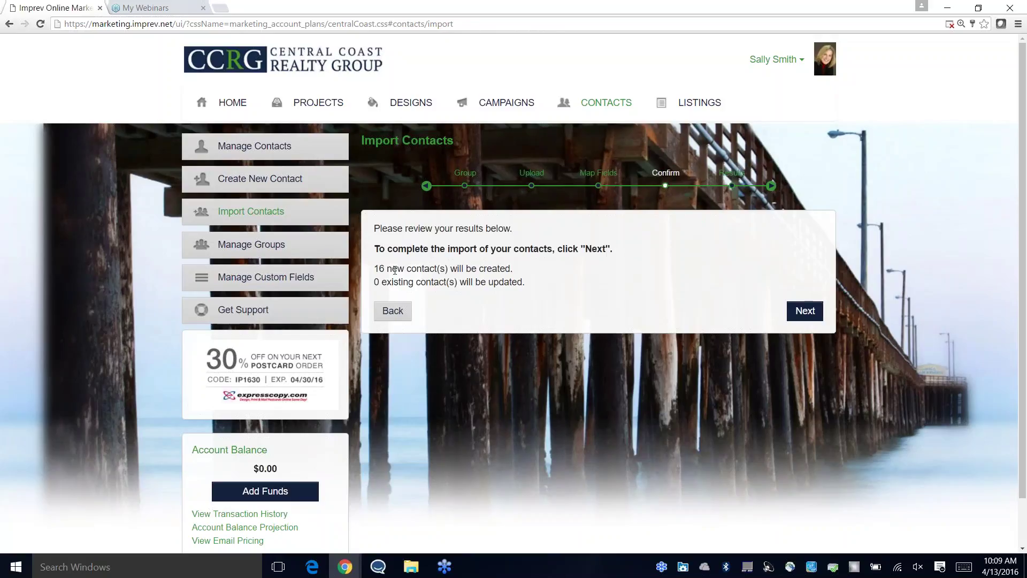
Step: Complete the import of 16 new and 0 updated contacts and open the Training Demo group
{"action": "left_click", "coordinate": [804, 310]}
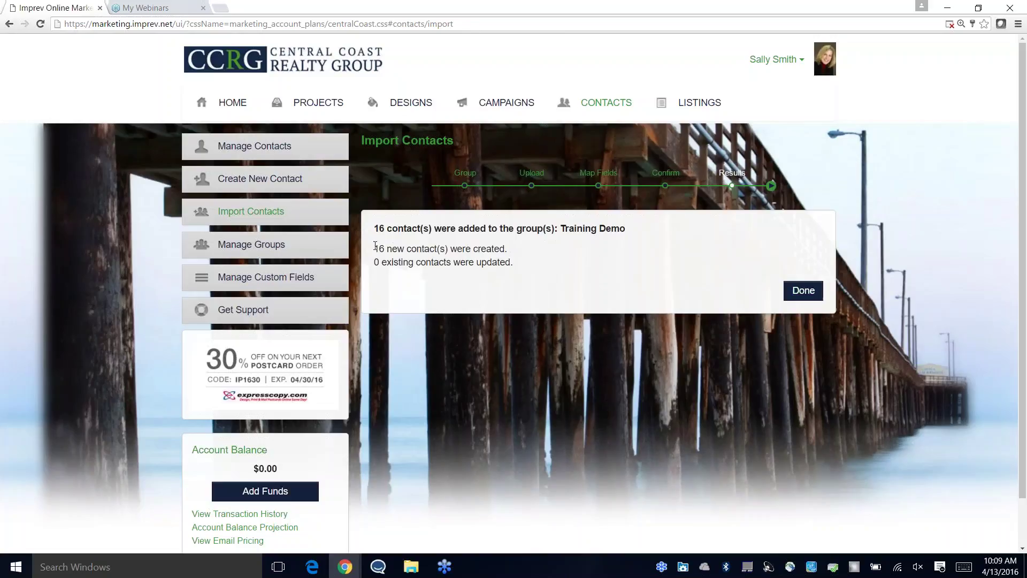
{"action": "left_click_drag", "start_coordinate": [376, 248], "coordinate": [508, 251]}
{"action": "left_click_drag", "start_coordinate": [377, 261], "coordinate": [519, 266]}
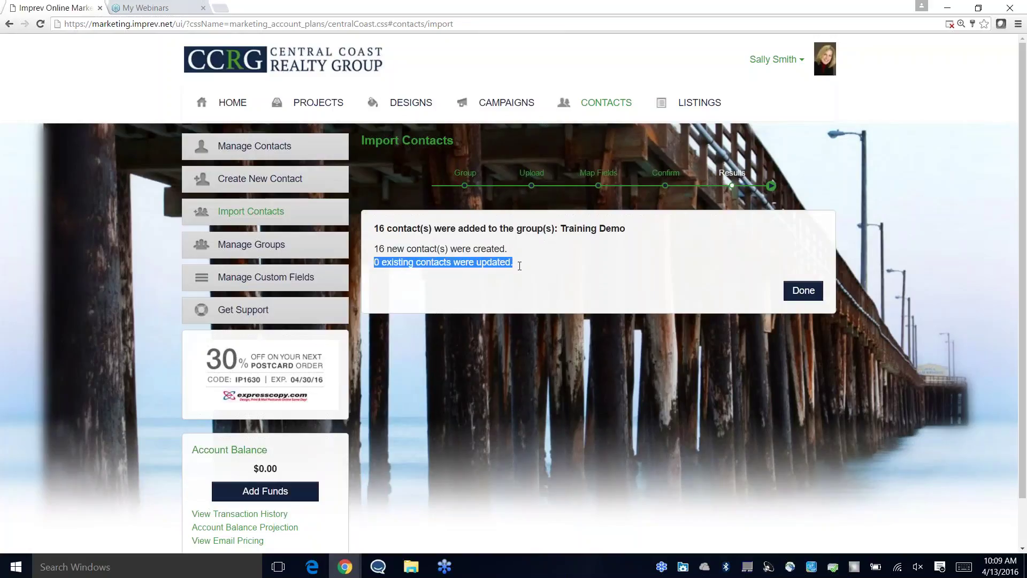
{"action": "left_click", "coordinate": [521, 271]}
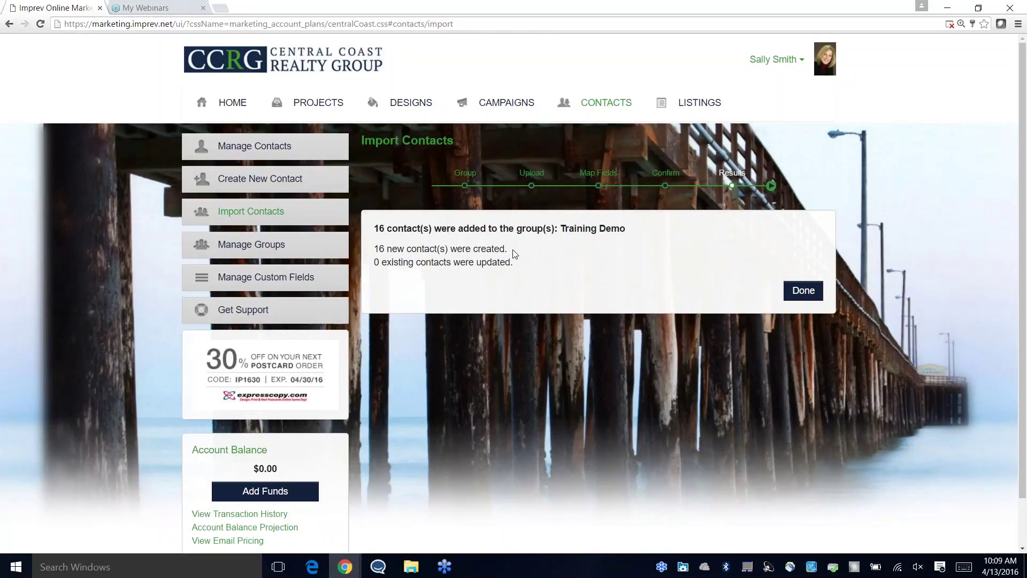
{"action": "left_click", "coordinate": [804, 290]}
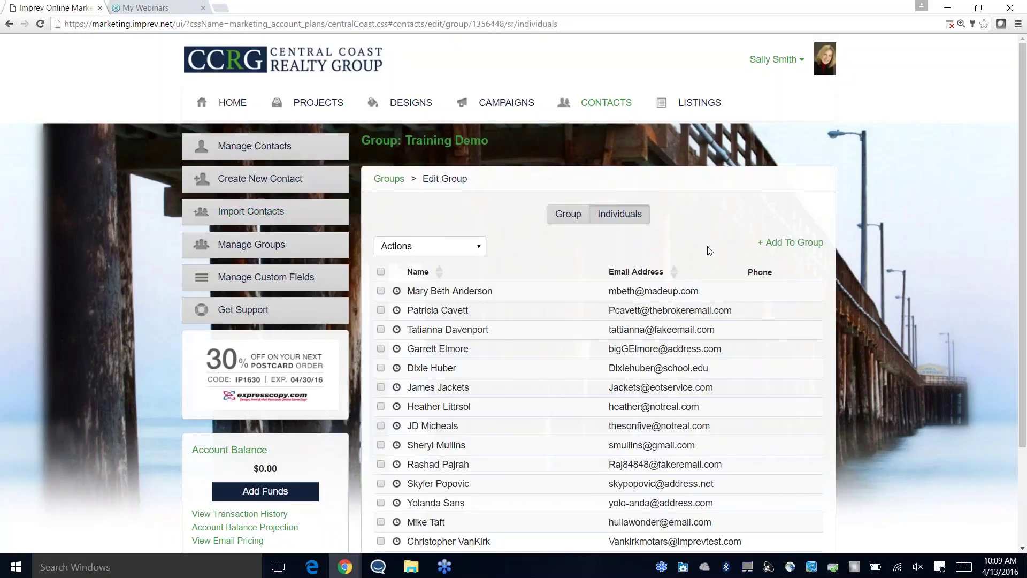
{"action": "scroll", "coordinate": [709, 250], "scroll_direction": "down", "scroll_amount": 1}
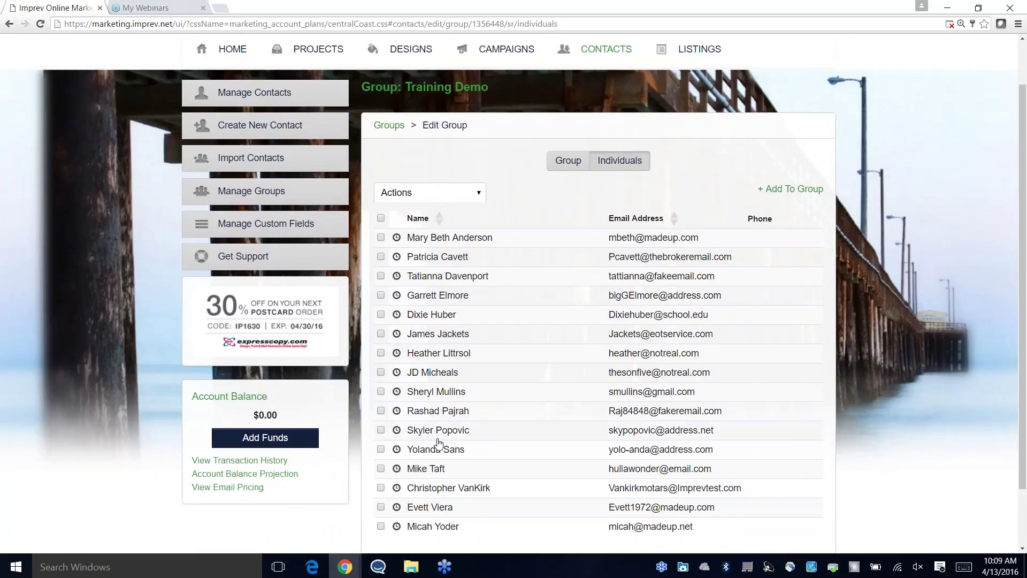
{"action": "scroll", "coordinate": [557, 415], "scroll_direction": "down", "scroll_amount": 1}
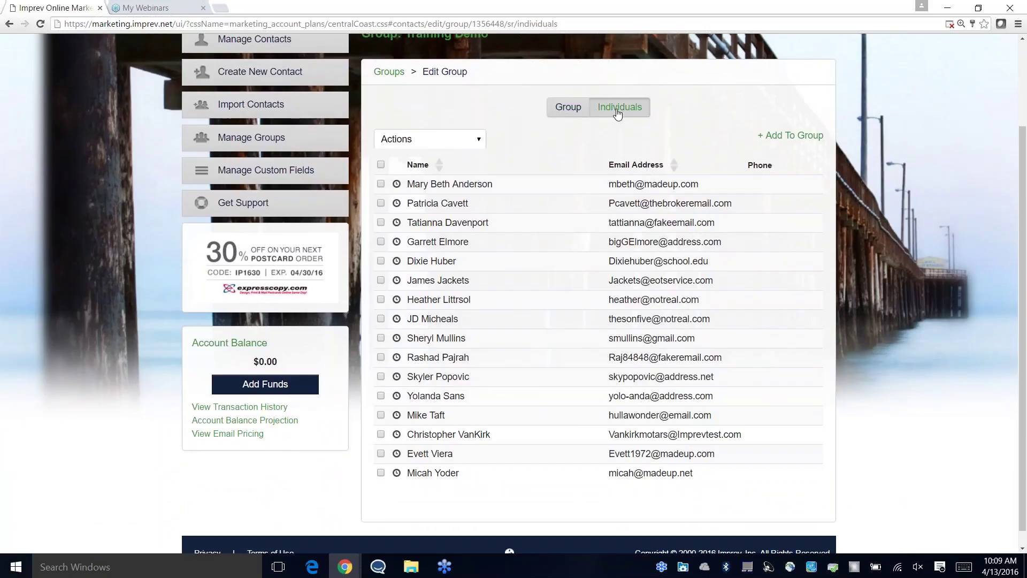
Step: Save the Training Demo group and view its 16 member contacts, dismissing the success banner
{"action": "left_click", "coordinate": [576, 110]}
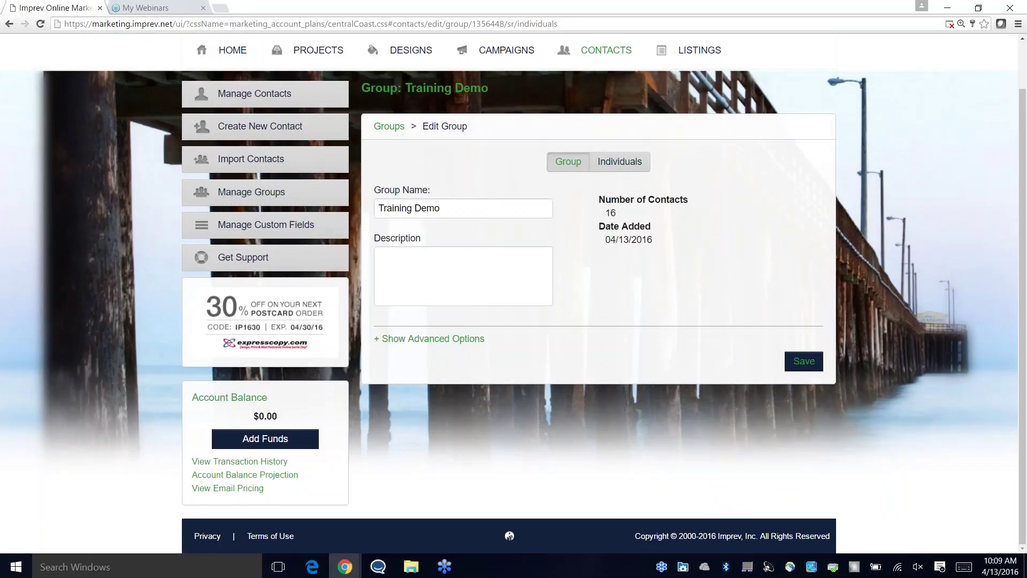
{"action": "left_click", "coordinate": [803, 364]}
{"action": "left_click", "coordinate": [624, 167]}
{"action": "scroll", "coordinate": [588, 255], "scroll_direction": "down", "scroll_amount": 2}
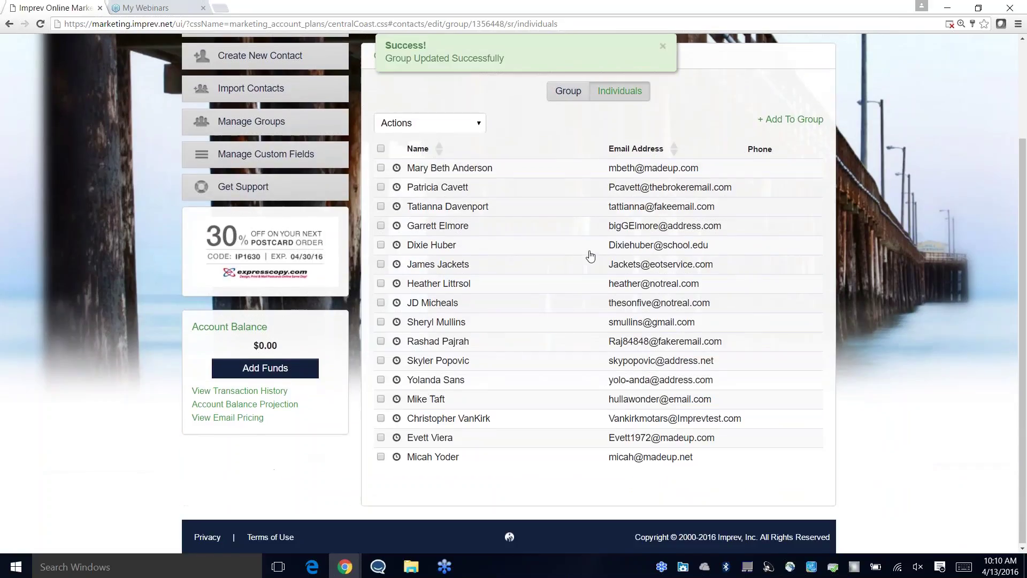
{"action": "scroll", "coordinate": [590, 256], "scroll_direction": "up", "scroll_amount": 2}
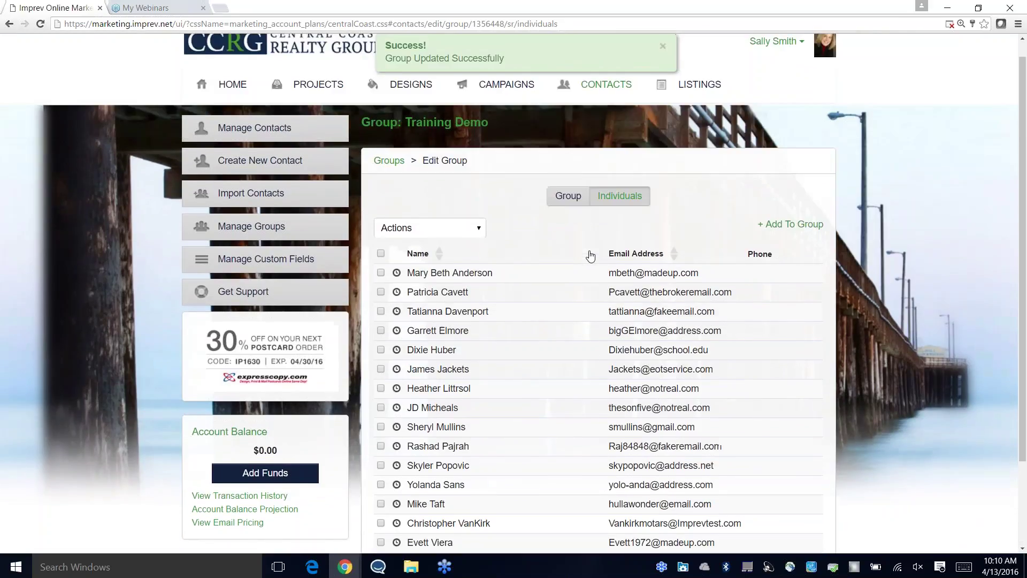
{"action": "left_click", "coordinate": [663, 47]}
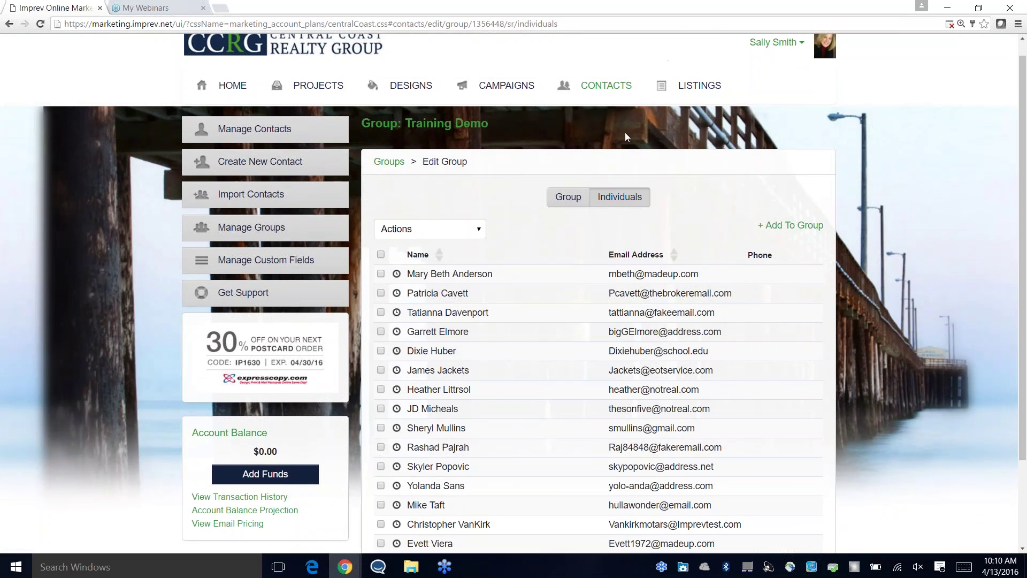
Step: Reopen the 1234 Main Street ePostcard from page 2 of Recent Projects and choose Premium Email
{"action": "left_click", "coordinate": [313, 86]}
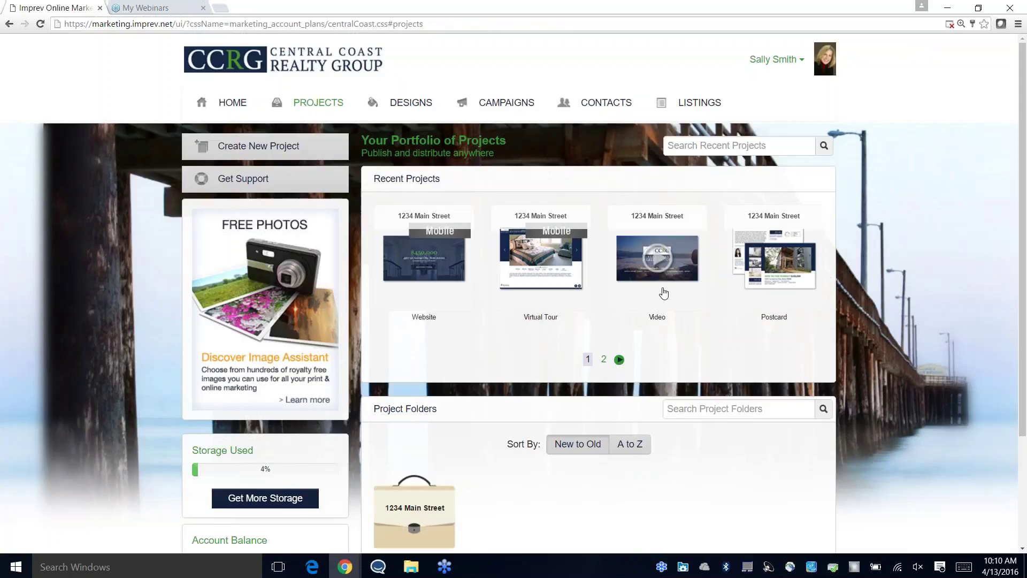
{"action": "left_click", "coordinate": [603, 359]}
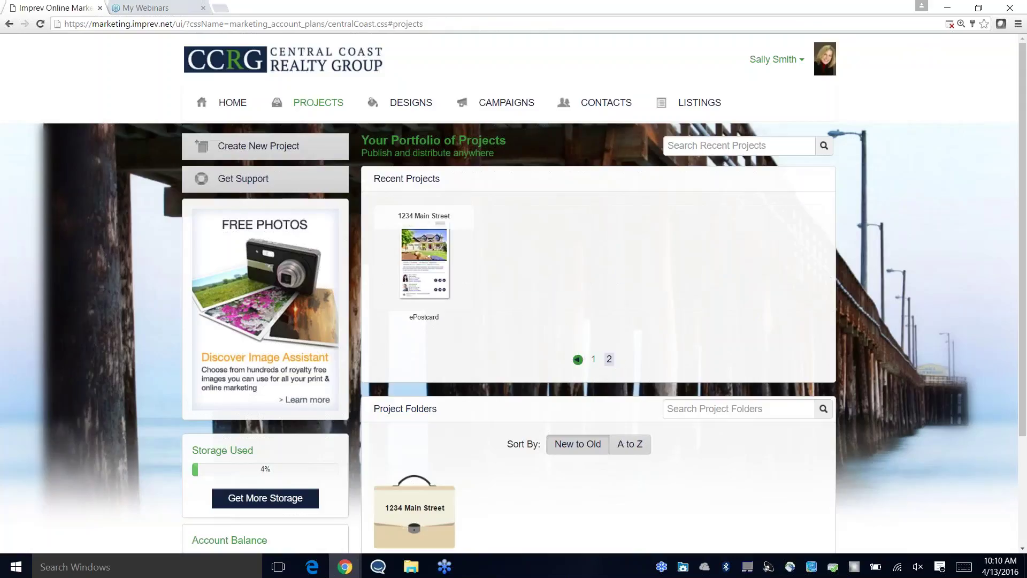
{"action": "left_click", "coordinate": [426, 264]}
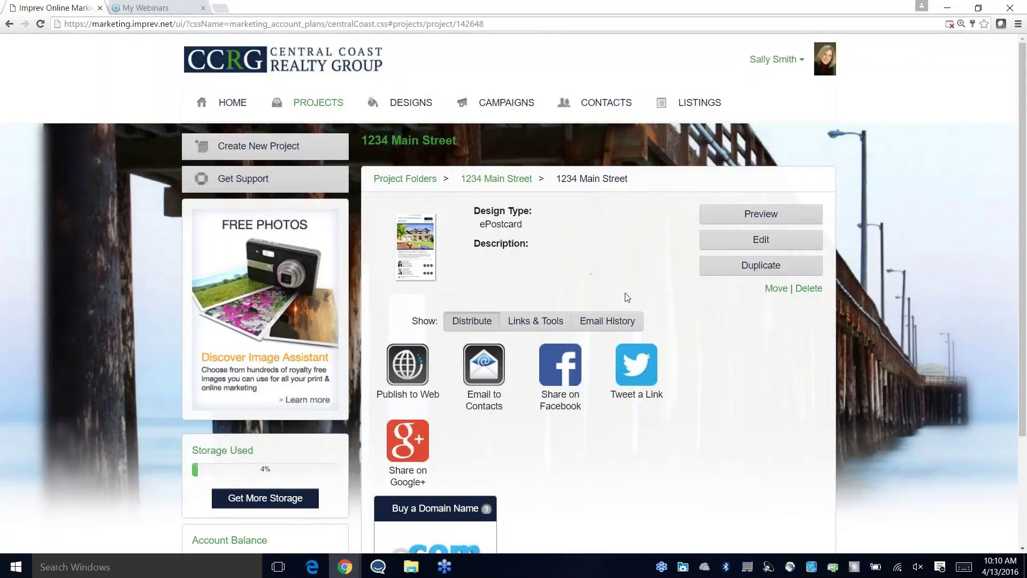
{"action": "left_click", "coordinate": [494, 365]}
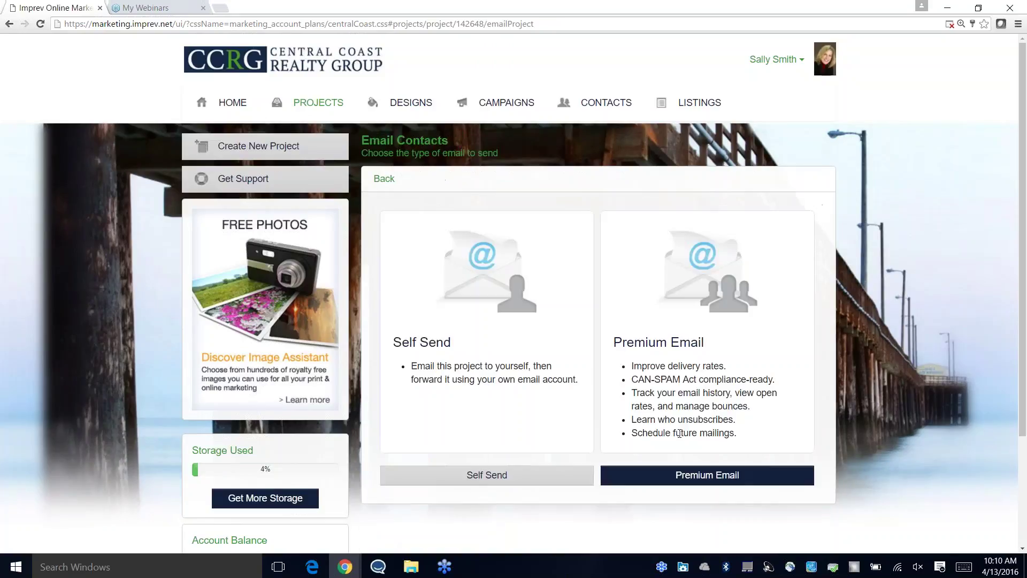
{"action": "left_click", "coordinate": [707, 474]}
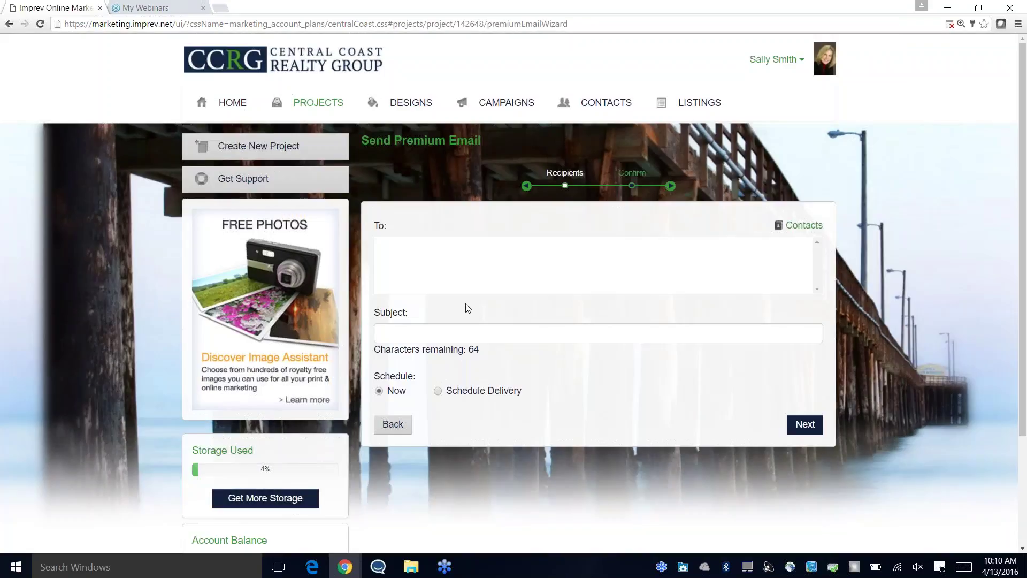
Step: Set the subject to 'Just Listed Near You!' and add three saved contacts as recipients
{"action": "left_click", "coordinate": [434, 332]}
{"action": "type", "text": "Just"}
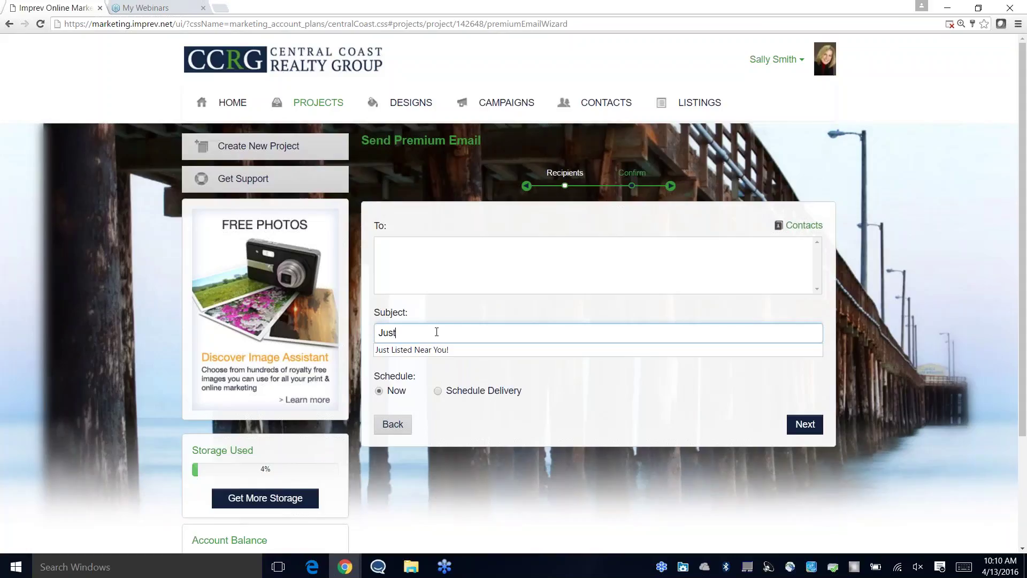
{"action": "left_click", "coordinate": [412, 350]}
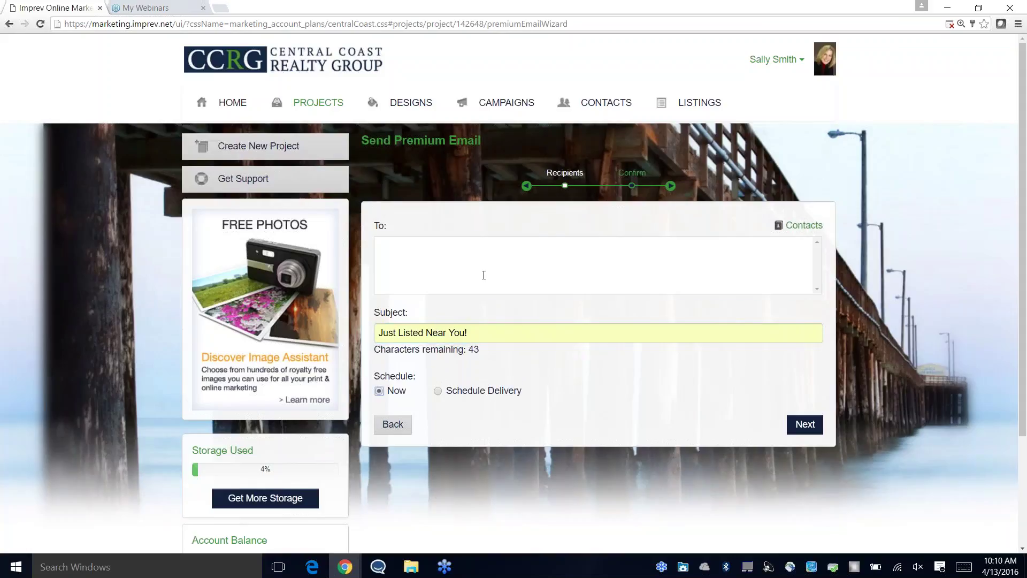
{"action": "left_click", "coordinate": [804, 226]}
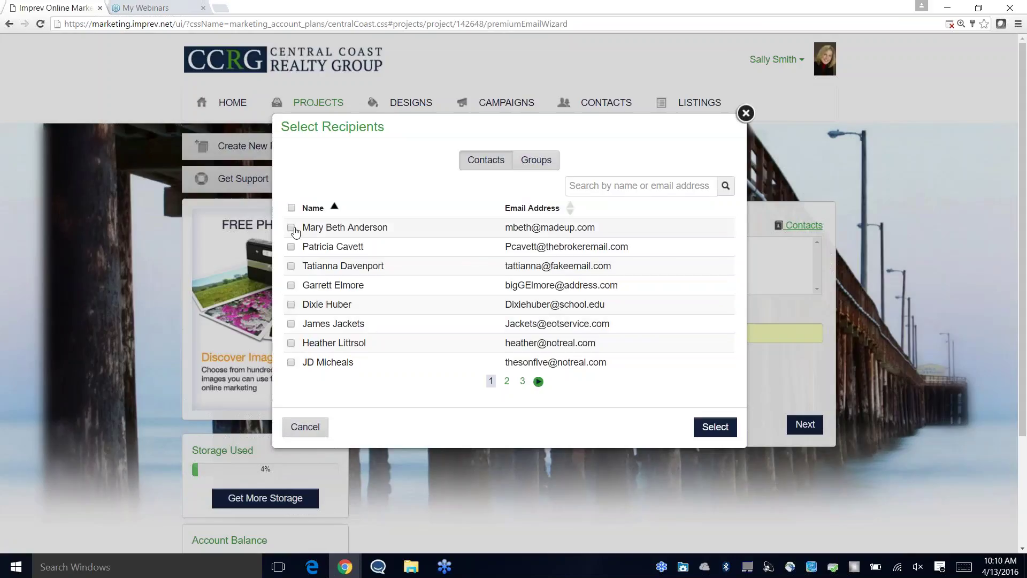
{"action": "left_click", "coordinate": [291, 228]}
{"action": "left_click", "coordinate": [291, 265]}
{"action": "left_click", "coordinate": [291, 305]}
{"action": "left_click", "coordinate": [711, 427]}
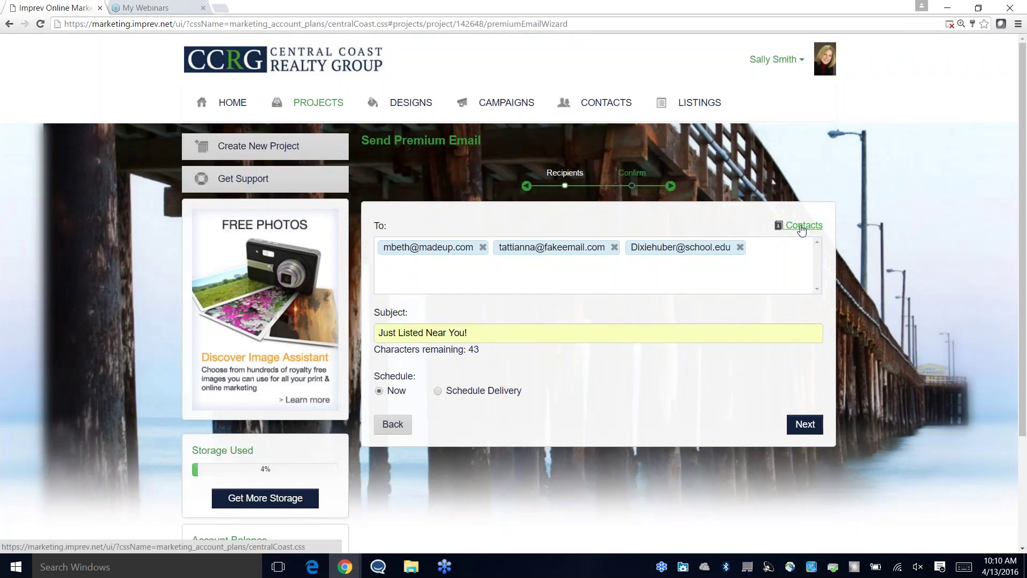
Step: Add the Training Demo (16) group to the email's recipients
{"action": "left_click", "coordinate": [800, 226]}
{"action": "left_click", "coordinate": [536, 160]}
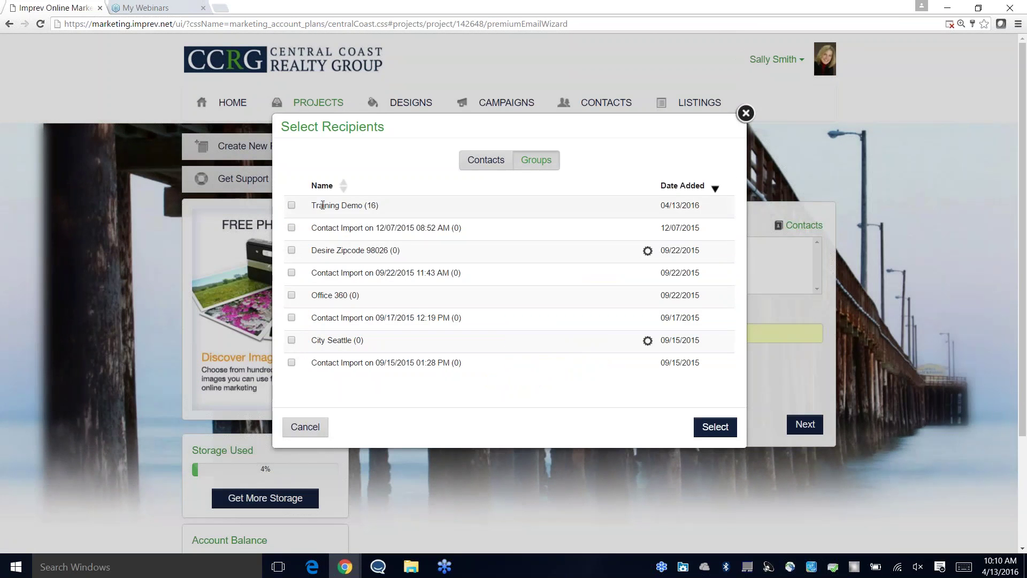
{"action": "left_click", "coordinate": [291, 205]}
{"action": "left_click", "coordinate": [716, 427]}
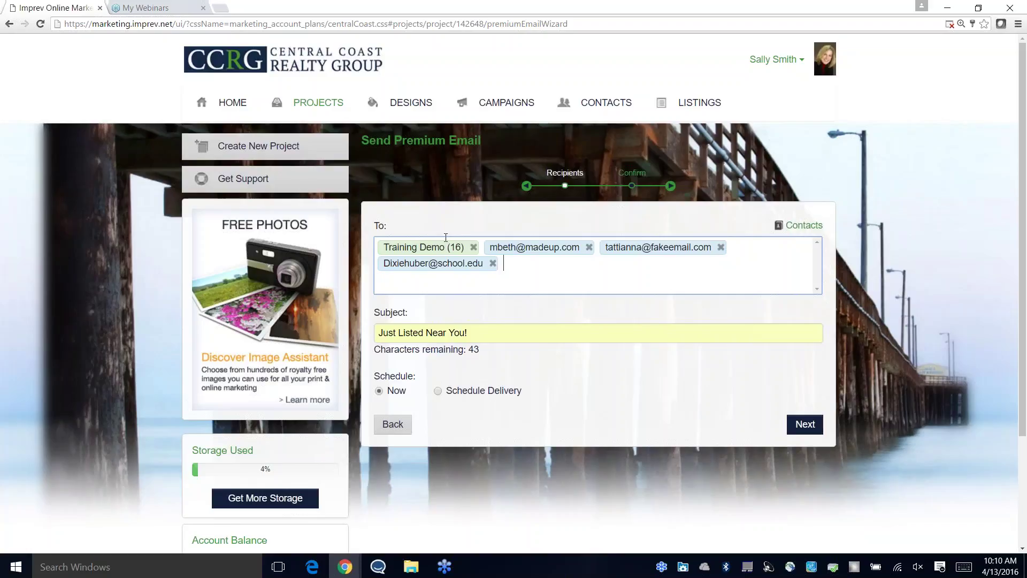
{"action": "double_click", "coordinate": [451, 247]}
{"action": "left_click", "coordinate": [461, 247]}
{"action": "double_click", "coordinate": [452, 247]}
{"action": "left_click", "coordinate": [453, 247]}
Step: Check the Schedule Delivery options, then set delivery back to Now
{"action": "scroll", "coordinate": [520, 340], "scroll_direction": "down", "scroll_amount": 1}
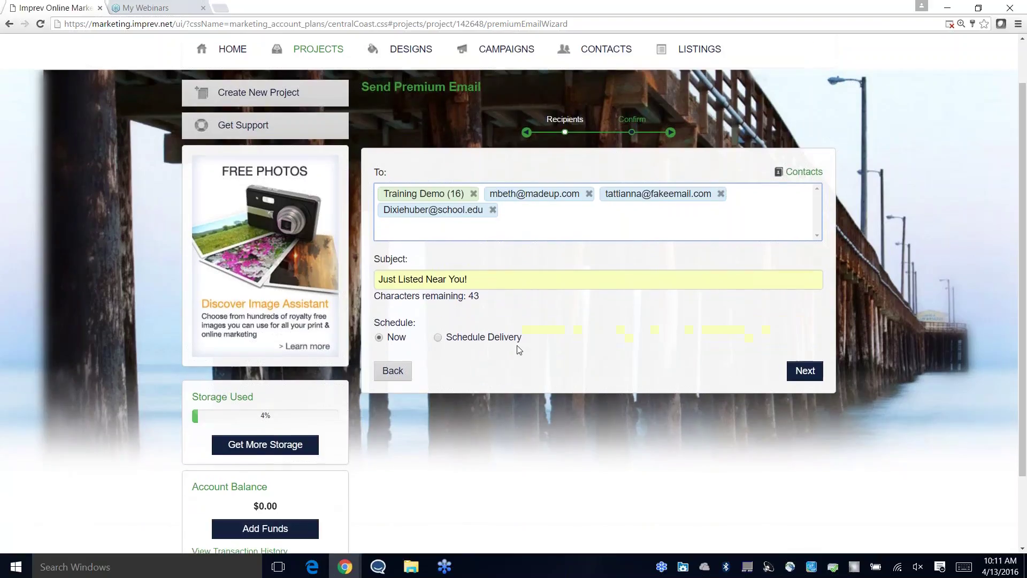
{"action": "left_click", "coordinate": [437, 338]}
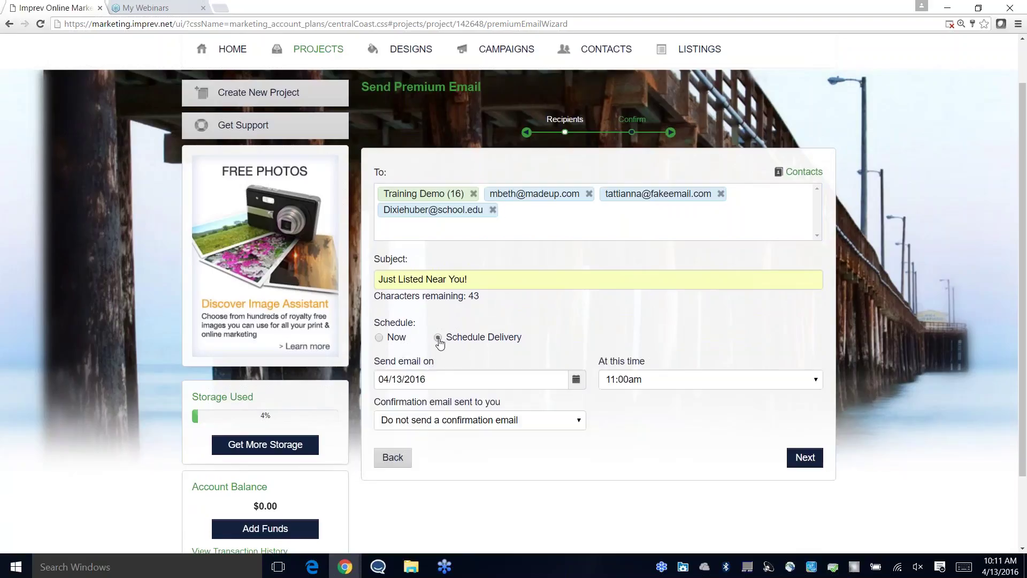
{"action": "left_click", "coordinate": [380, 339]}
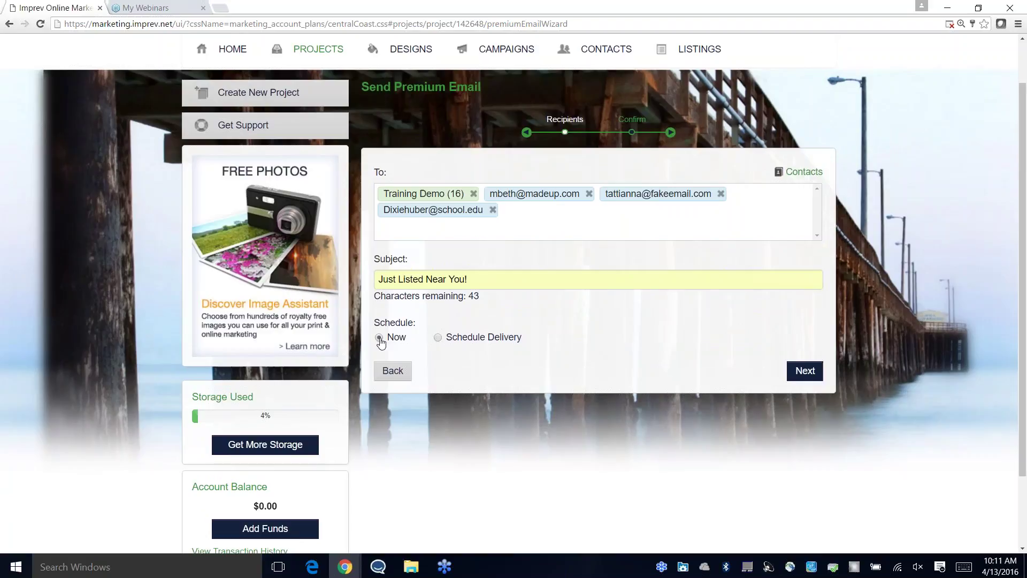
Step: Review the Ready to Send summary and send the Just Listed Near You! email to its 16 recipients
{"action": "left_click", "coordinate": [805, 371]}
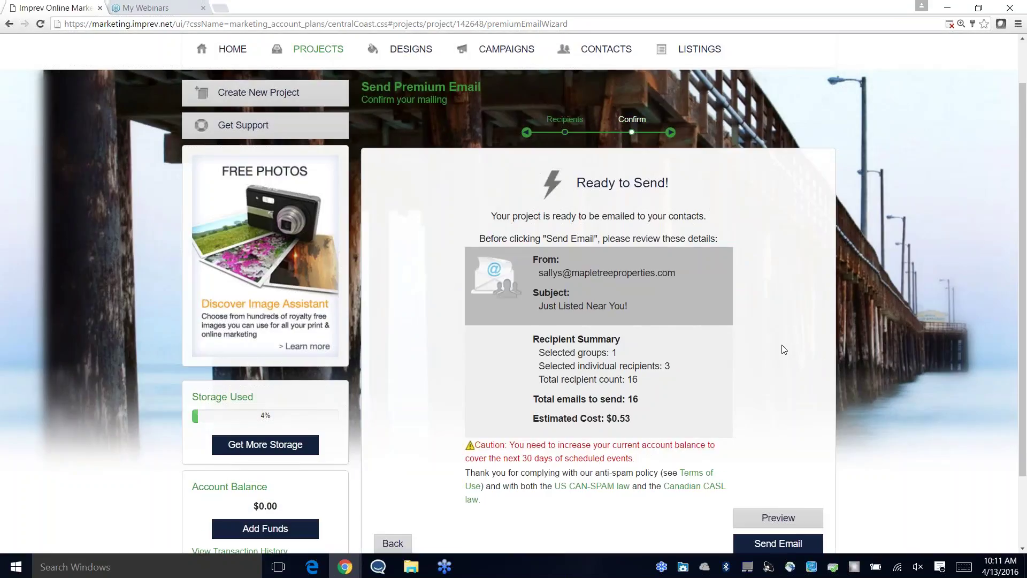
{"action": "scroll", "coordinate": [782, 350], "scroll_direction": "down", "scroll_amount": 1}
{"action": "scroll", "coordinate": [782, 349], "scroll_direction": "down", "scroll_amount": 1}
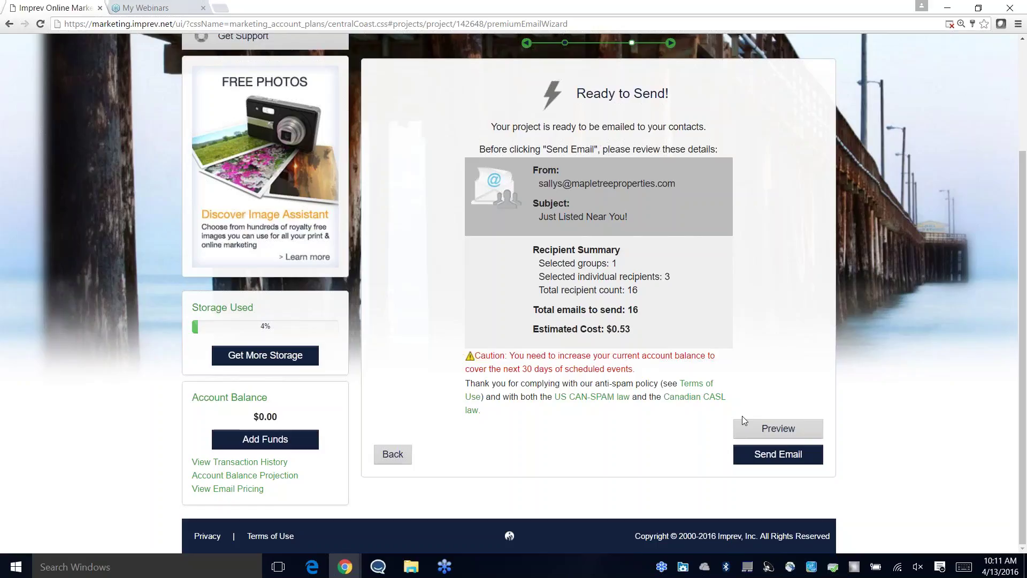
{"action": "left_click", "coordinate": [757, 452]}
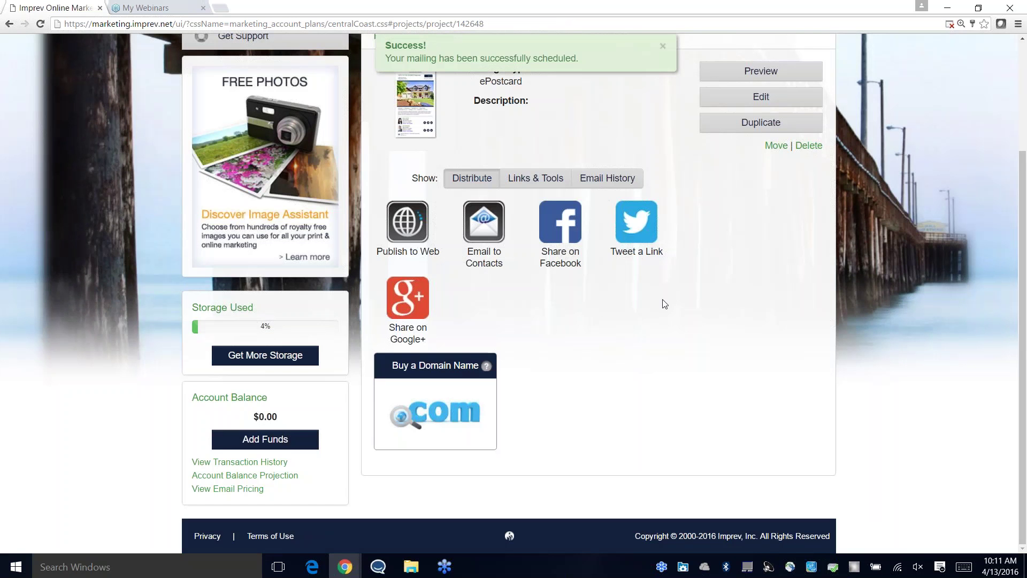
{"action": "scroll", "coordinate": [607, 368], "scroll_direction": "up", "scroll_amount": 3}
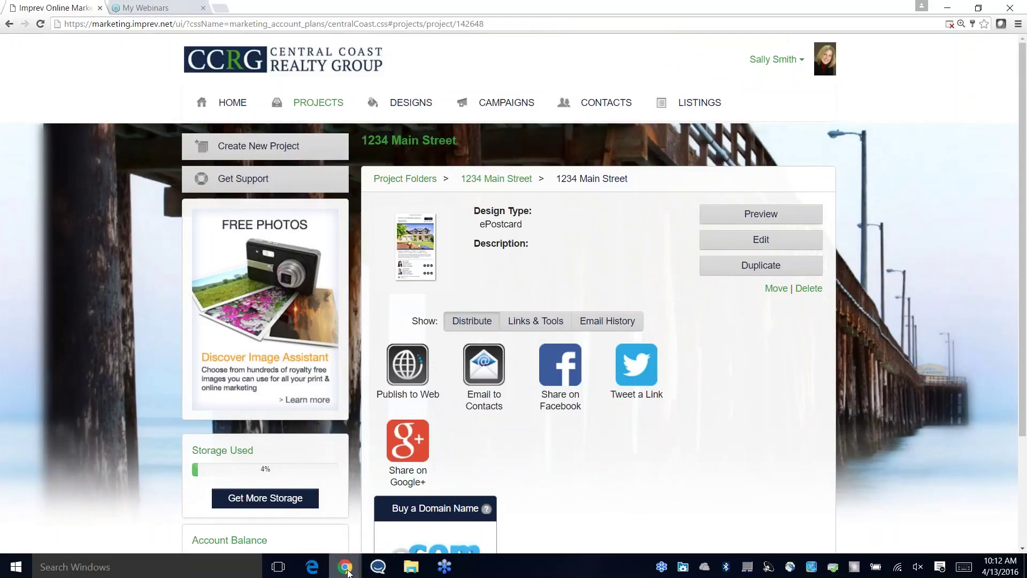
{"action": "mouse_move", "coordinate": [345, 567]}
{"action": "left_click", "coordinate": [364, 521]}
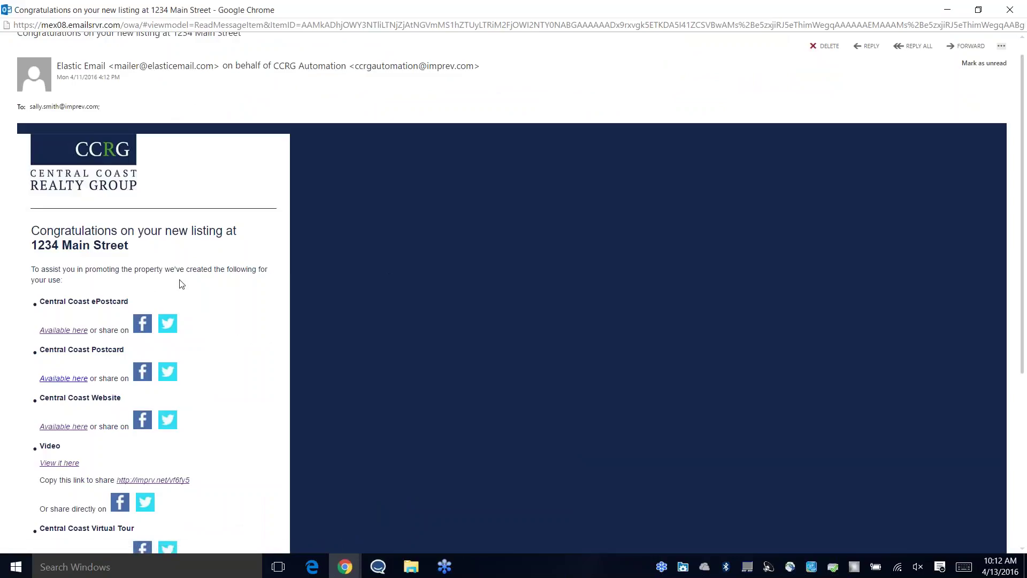
{"action": "scroll", "coordinate": [206, 394], "scroll_direction": "down", "scroll_amount": 1}
{"action": "scroll", "coordinate": [198, 347], "scroll_direction": "down", "scroll_amount": 3}
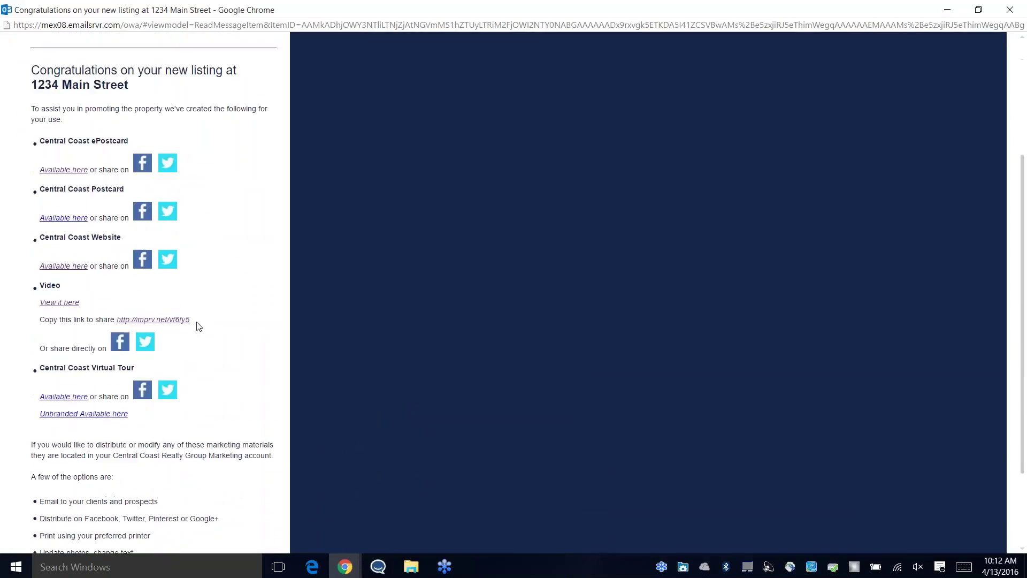
{"action": "scroll", "coordinate": [160, 369], "scroll_direction": "down", "scroll_amount": 2}
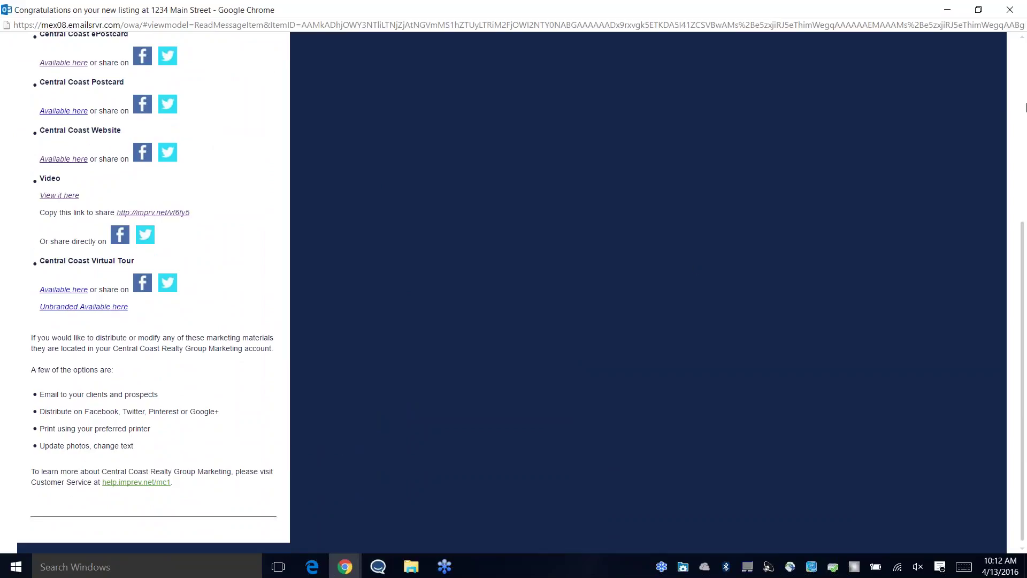
Step: Open the ePostcard project in the 1234 Main Street folder under PROJECTS
{"action": "left_click", "coordinate": [946, 10]}
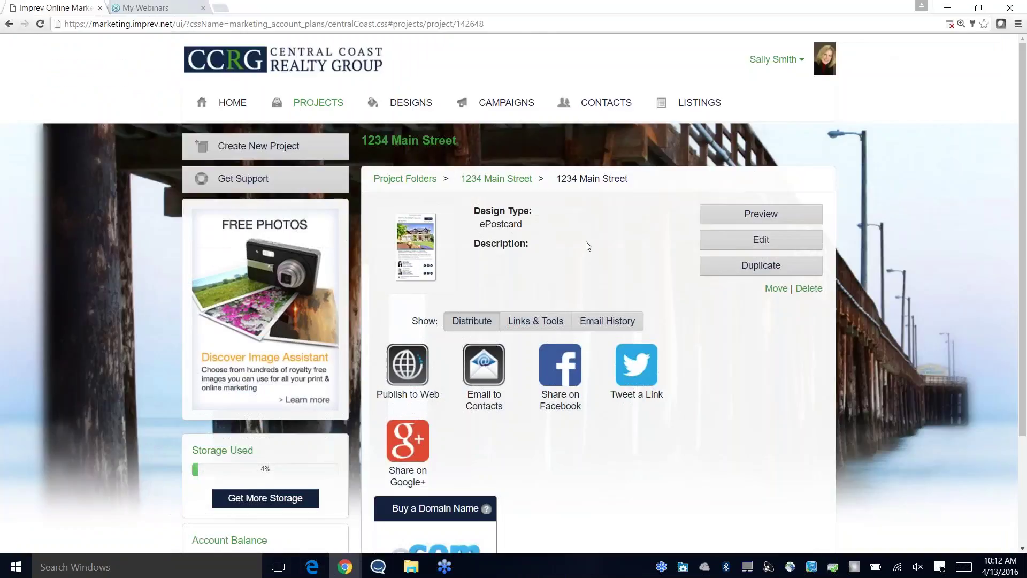
{"action": "left_click", "coordinate": [315, 106]}
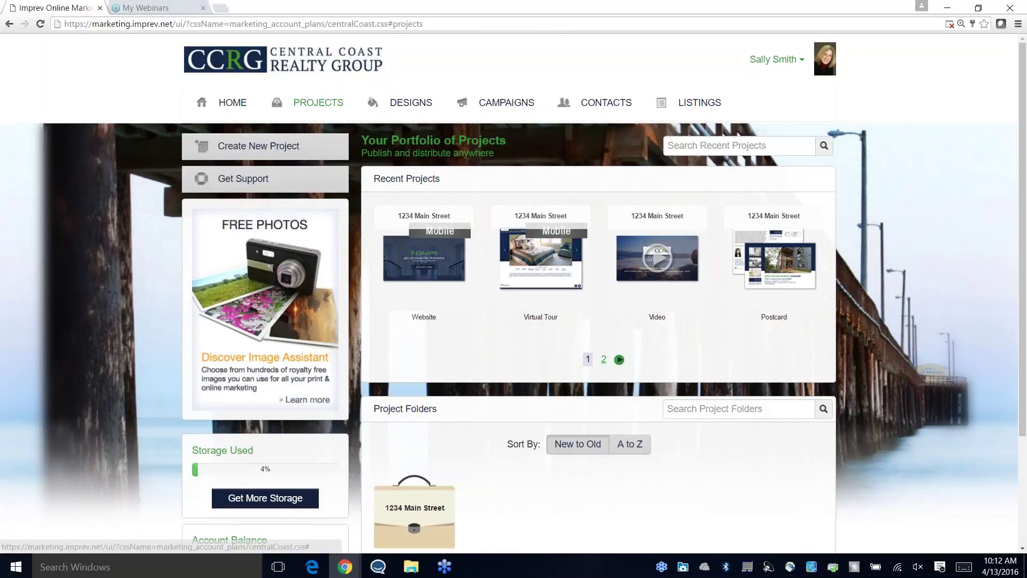
{"action": "left_click", "coordinate": [433, 505]}
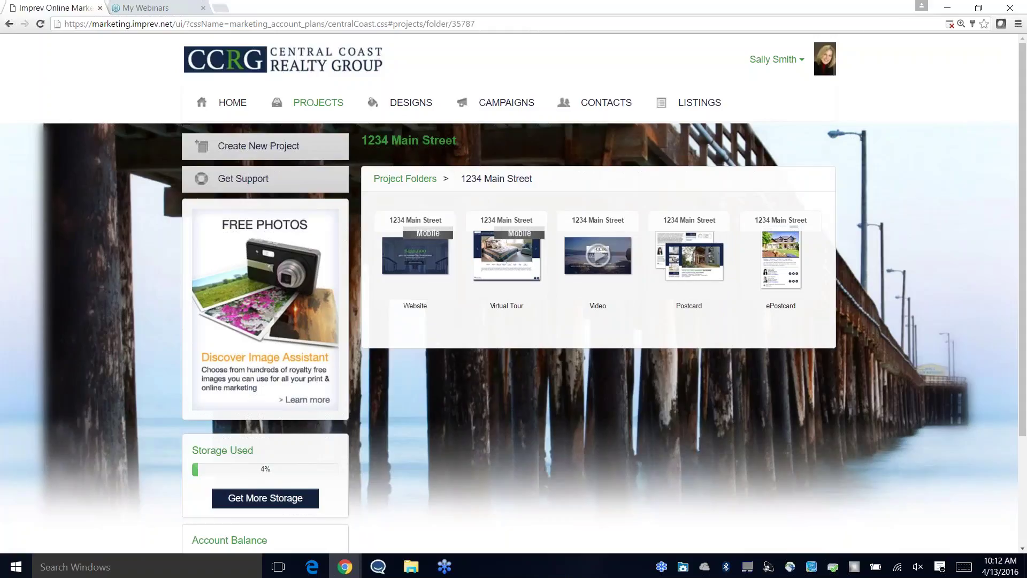
{"action": "left_click", "coordinate": [781, 259]}
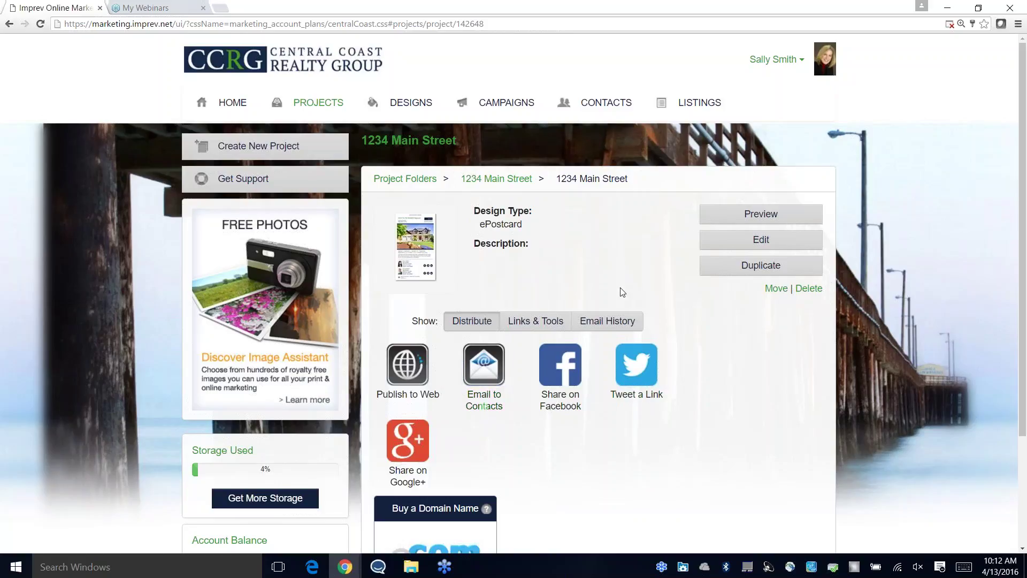
Step: Go back to the 1234 Main Street folder and open the Postcard project's distribution and print options
{"action": "left_click", "coordinate": [496, 180]}
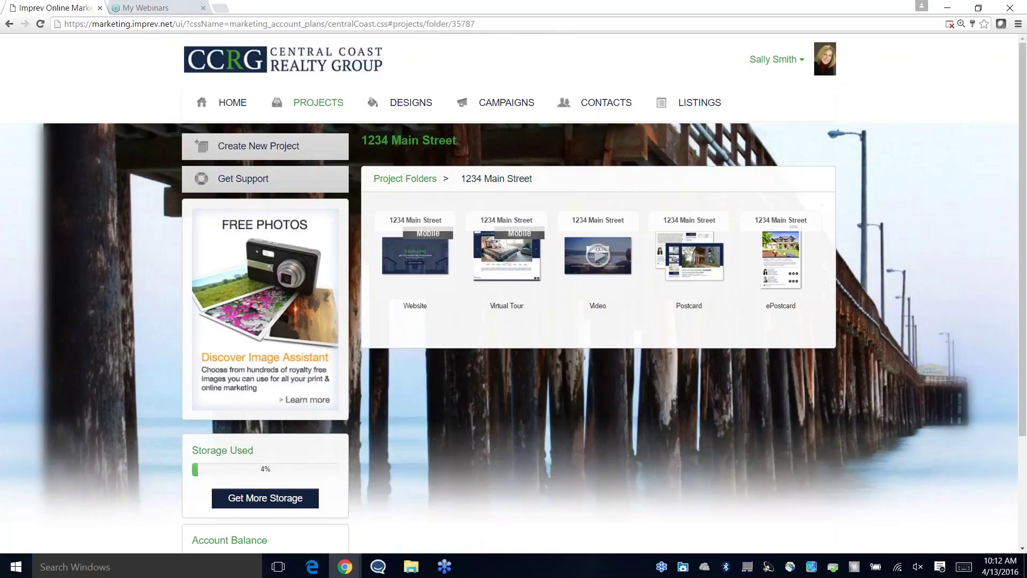
{"action": "left_click", "coordinate": [689, 265]}
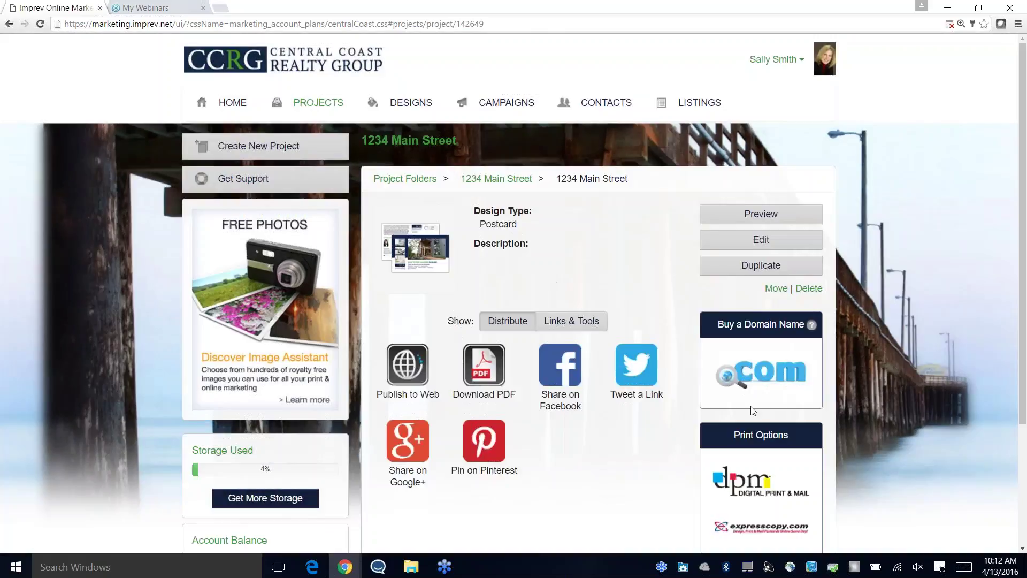
{"action": "scroll", "coordinate": [815, 422], "scroll_direction": "down", "scroll_amount": 1}
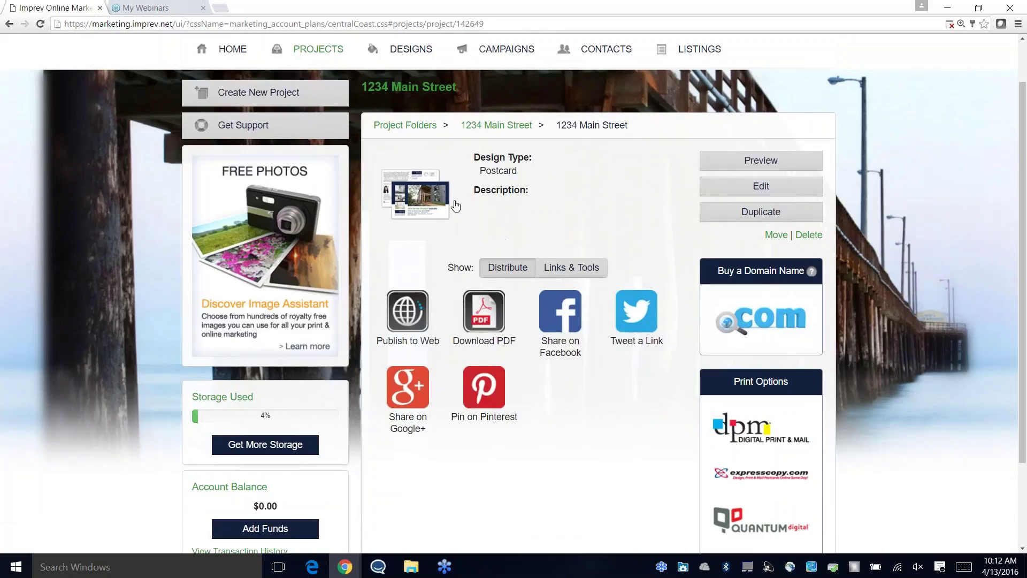
{"action": "scroll", "coordinate": [615, 229], "scroll_direction": "down", "scroll_amount": 1}
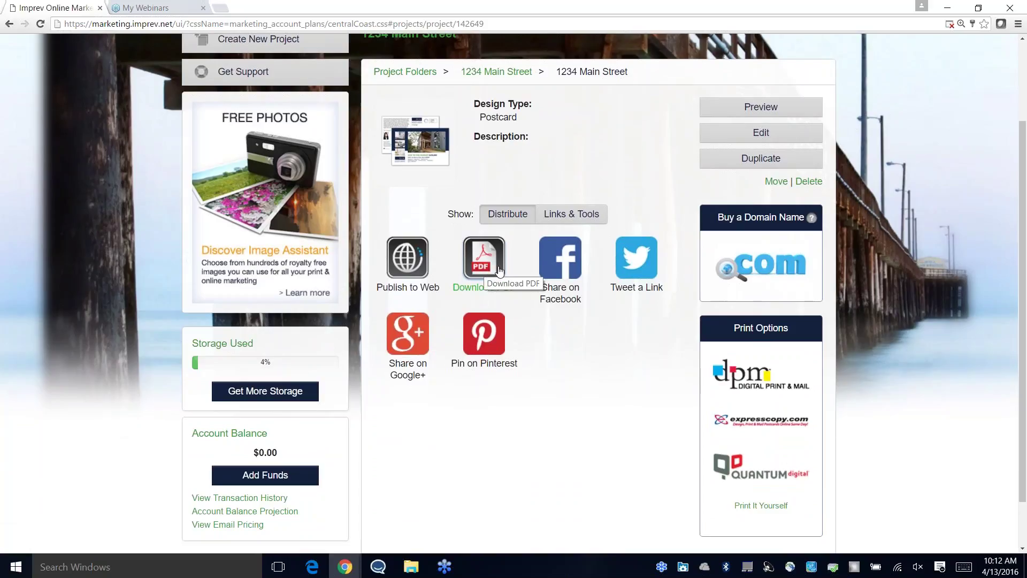
{"action": "scroll", "coordinate": [660, 373], "scroll_direction": "up", "scroll_amount": 2}
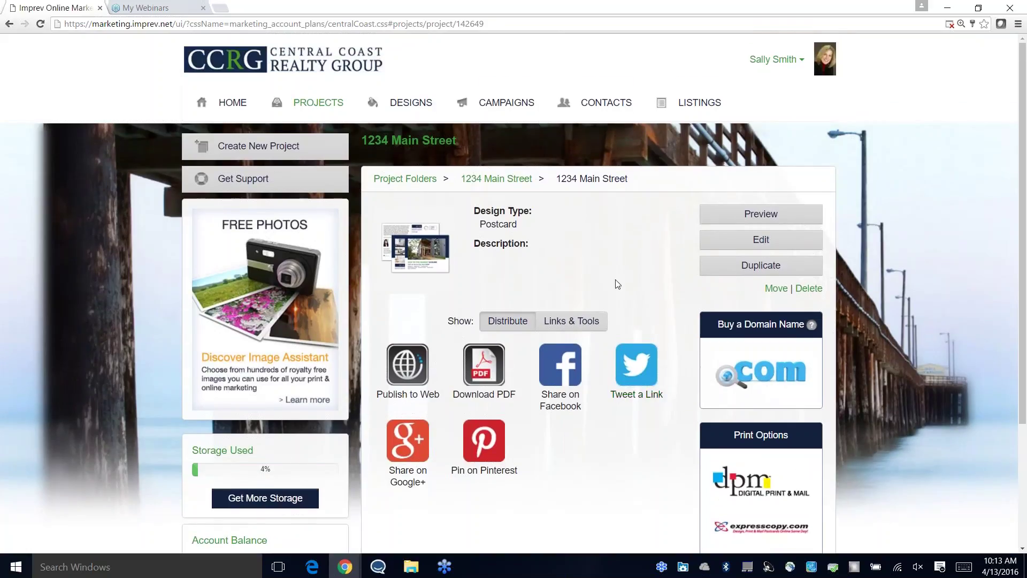
Step: Open CONTACTS to view Your Personal Address Book listing 17 contacts
{"action": "left_click", "coordinate": [600, 107]}
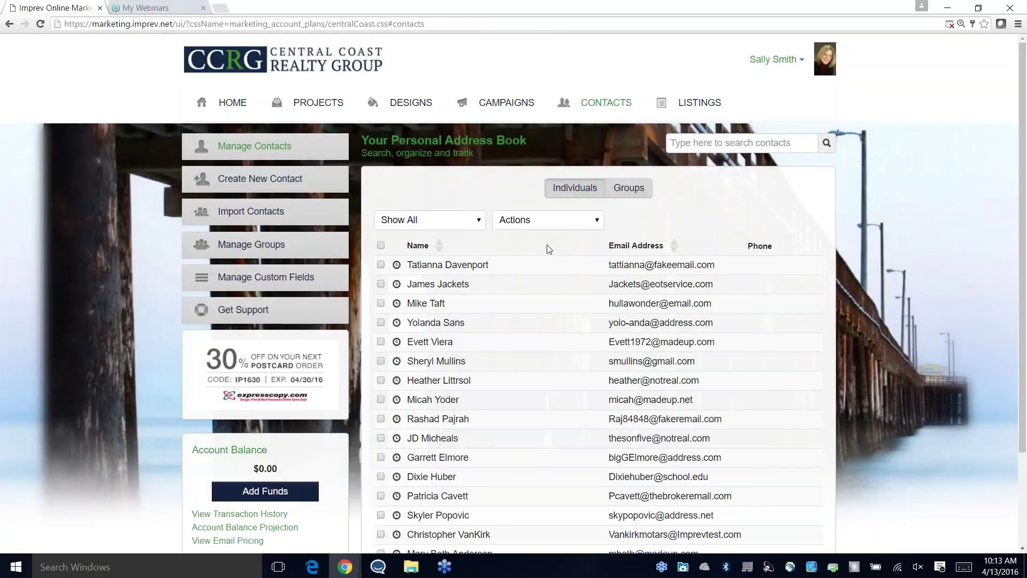
{"action": "scroll", "coordinate": [610, 242], "scroll_direction": "down", "scroll_amount": 1}
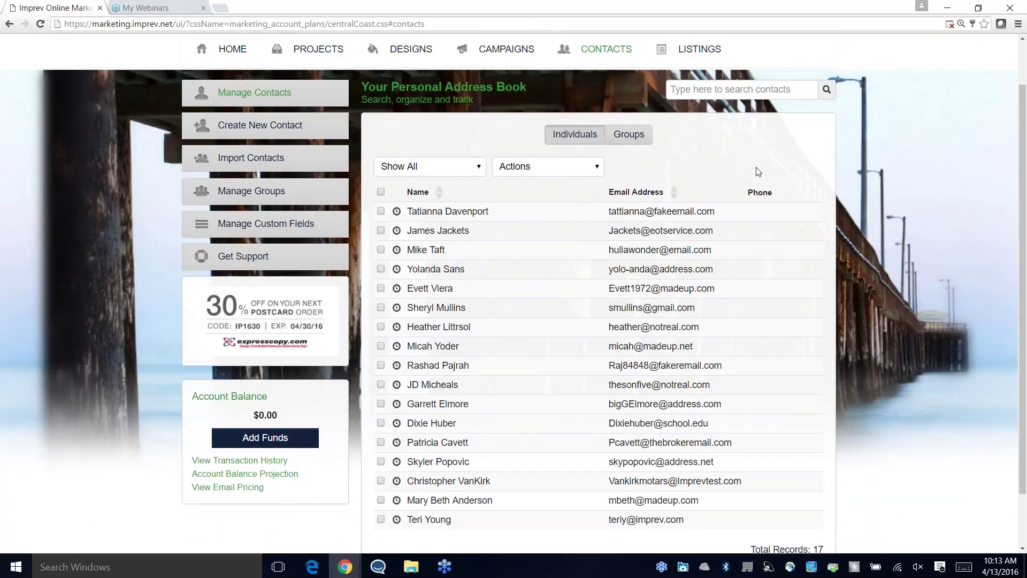
{"action": "scroll", "coordinate": [759, 171], "scroll_direction": "down", "scroll_amount": 2}
{"action": "scroll", "coordinate": [841, 294], "scroll_direction": "up", "scroll_amount": 3}
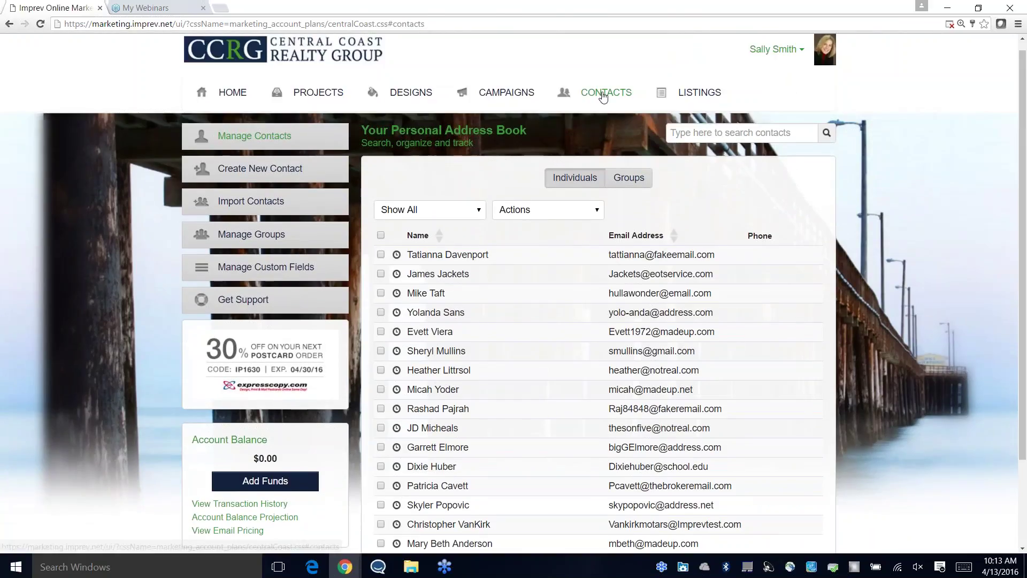
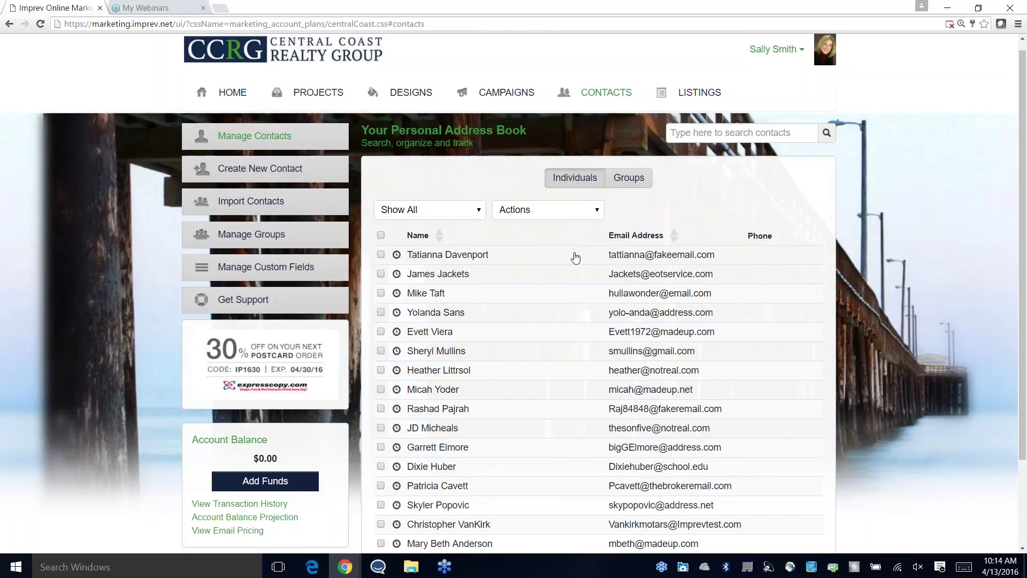
Step: Browse the Design Gallery and filter it to Product Flyer designs (100), sorted New to Old
{"action": "scroll", "coordinate": [842, 249], "scroll_direction": "down", "scroll_amount": 2}
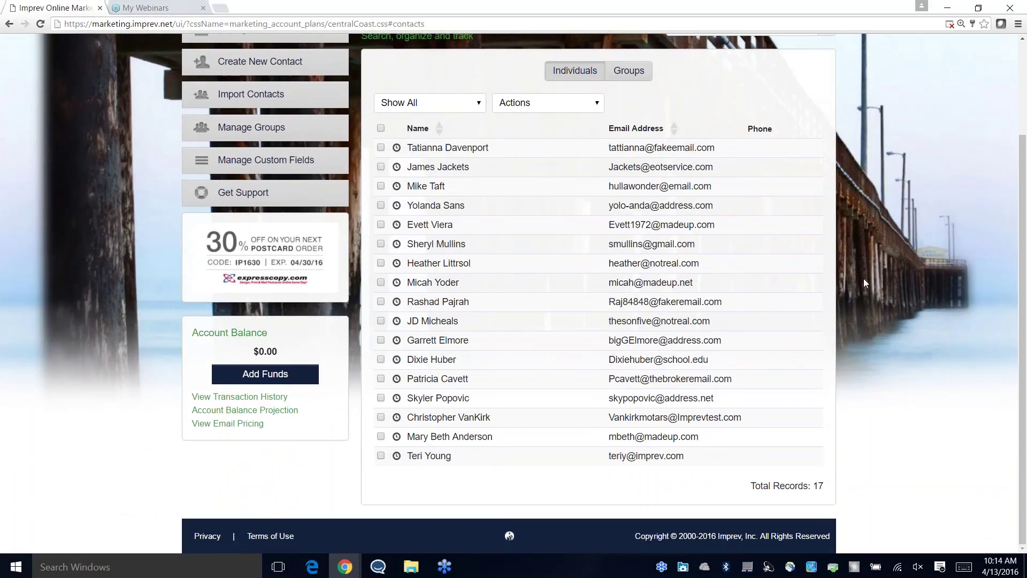
{"action": "scroll", "coordinate": [864, 278], "scroll_direction": "up", "scroll_amount": 2}
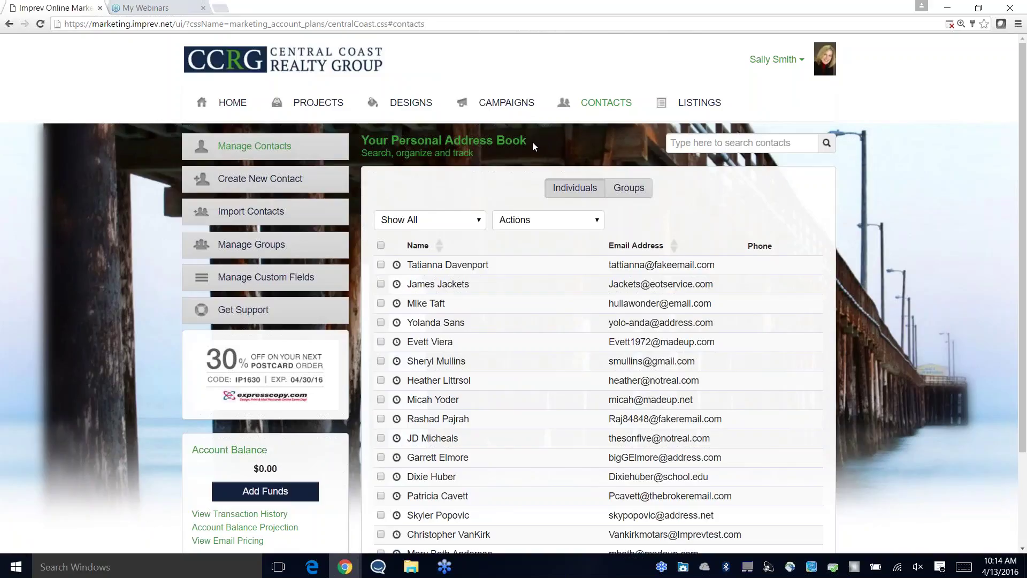
{"action": "left_click", "coordinate": [414, 103]}
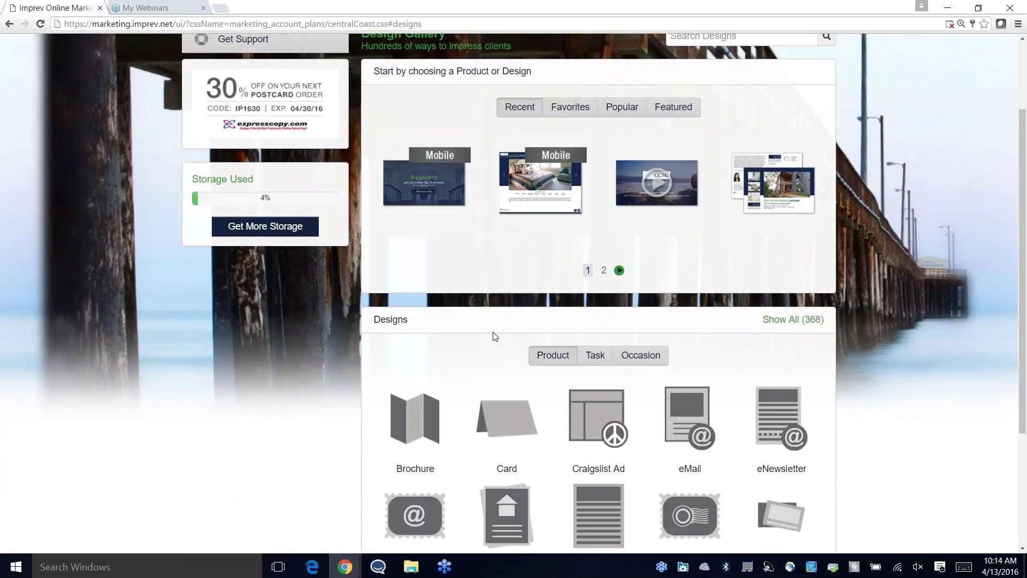
{"action": "scroll", "coordinate": [486, 337], "scroll_direction": "down", "scroll_amount": 3}
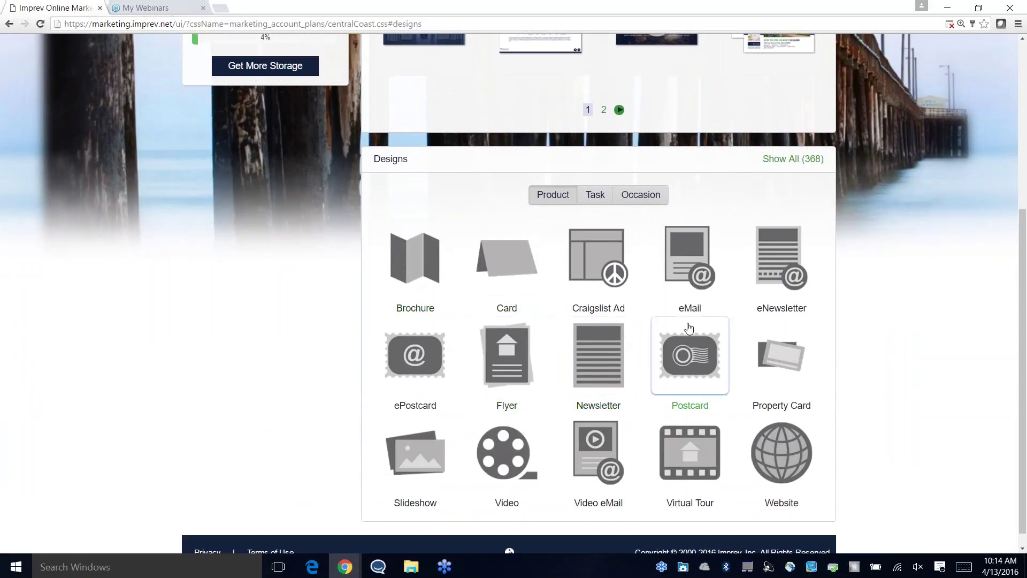
{"action": "scroll", "coordinate": [852, 355], "scroll_direction": "down", "scroll_amount": 1}
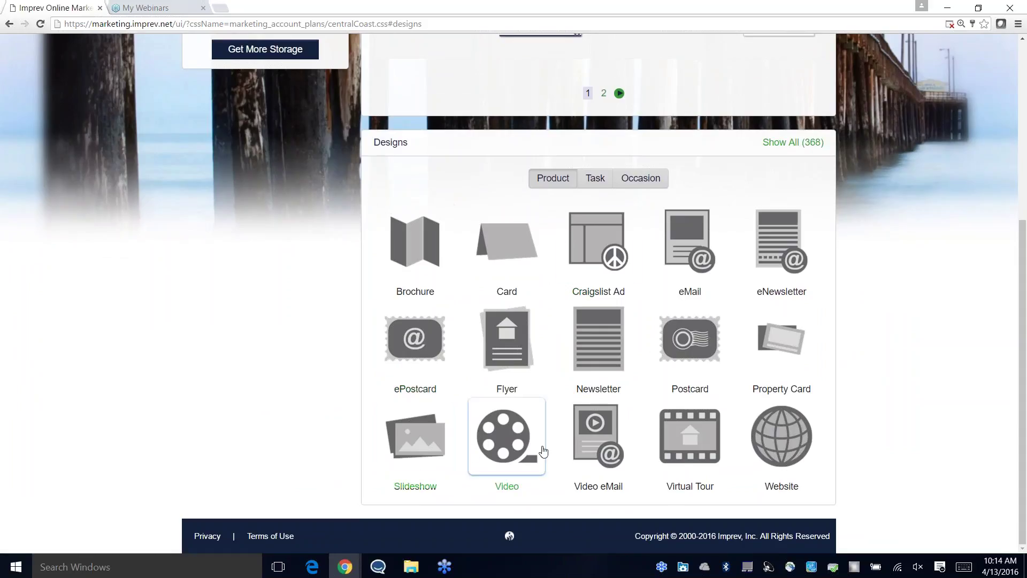
{"action": "left_click", "coordinate": [511, 336]}
{"action": "scroll", "coordinate": [914, 272], "scroll_direction": "down", "scroll_amount": 1}
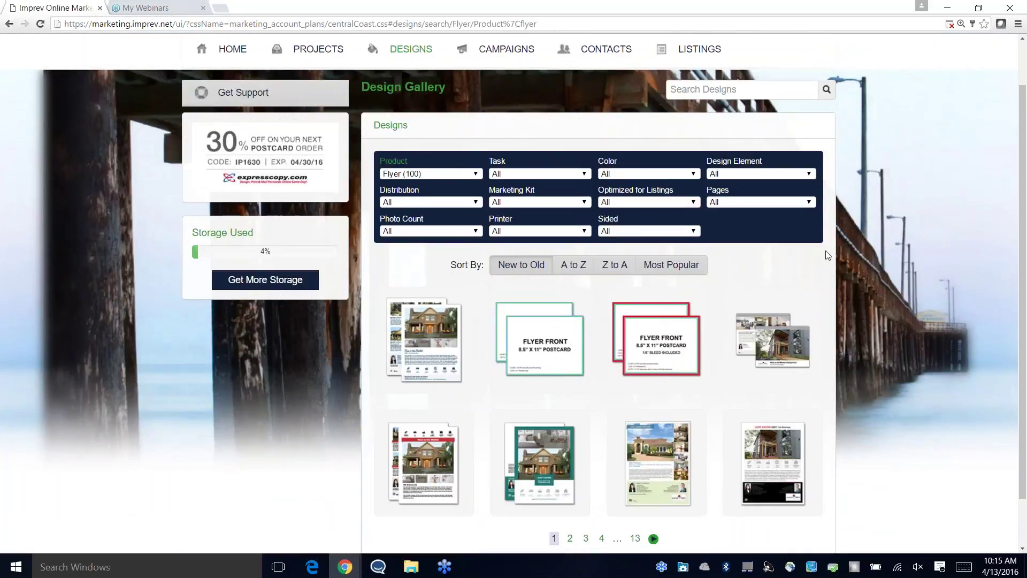
{"action": "scroll", "coordinate": [834, 252], "scroll_direction": "down", "scroll_amount": 1}
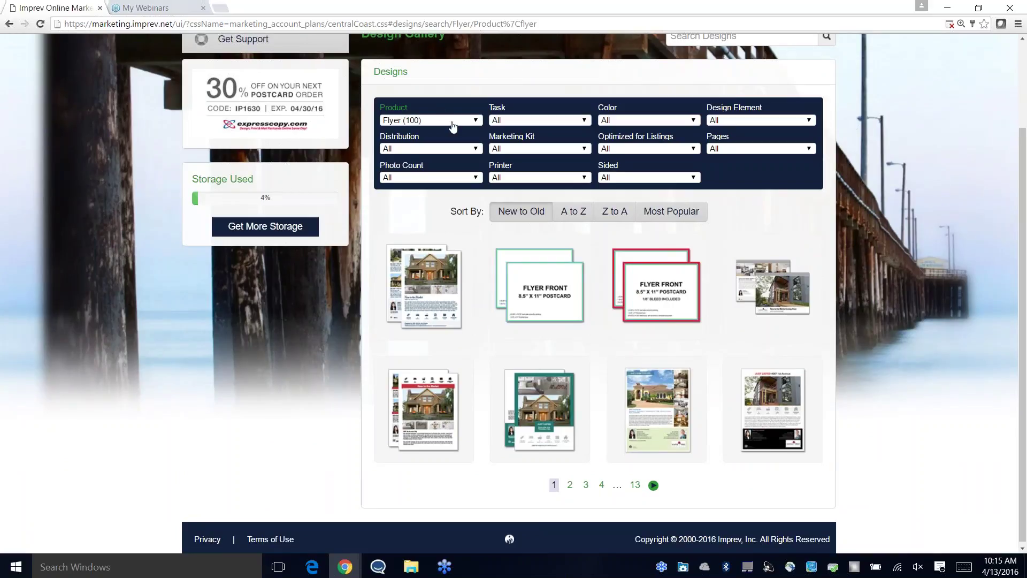
Step: Filter the flyers to Single sided designs with 04 Photos
{"action": "left_click", "coordinate": [635, 178]}
{"action": "left_click", "coordinate": [620, 209]}
{"action": "scroll", "coordinate": [894, 303], "scroll_direction": "down", "scroll_amount": 1}
{"action": "scroll", "coordinate": [894, 303], "scroll_direction": "down", "scroll_amount": 1}
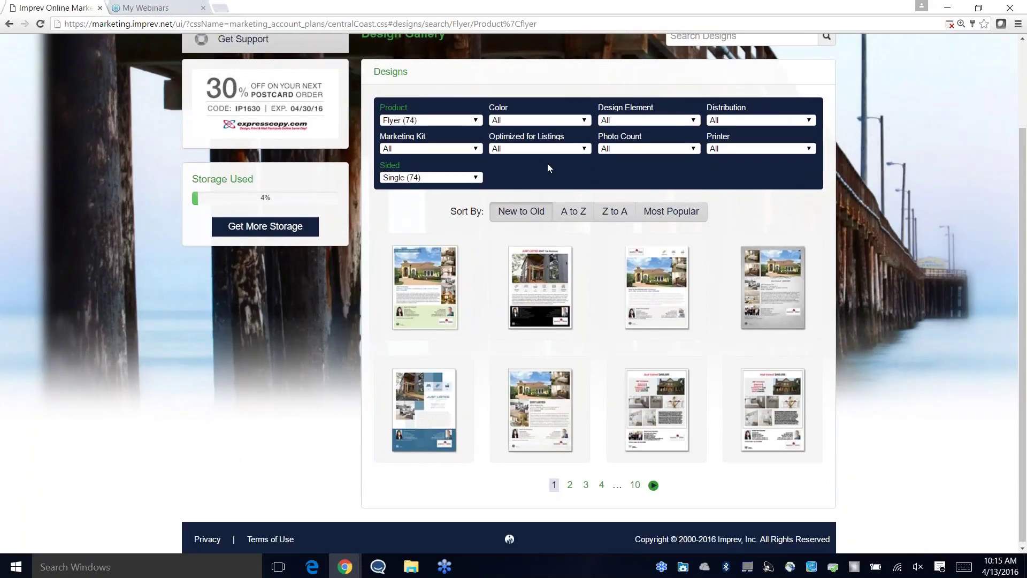
{"action": "left_click", "coordinate": [626, 149]}
{"action": "left_click", "coordinate": [635, 212]}
{"action": "scroll", "coordinate": [849, 283], "scroll_direction": "down", "scroll_amount": 2}
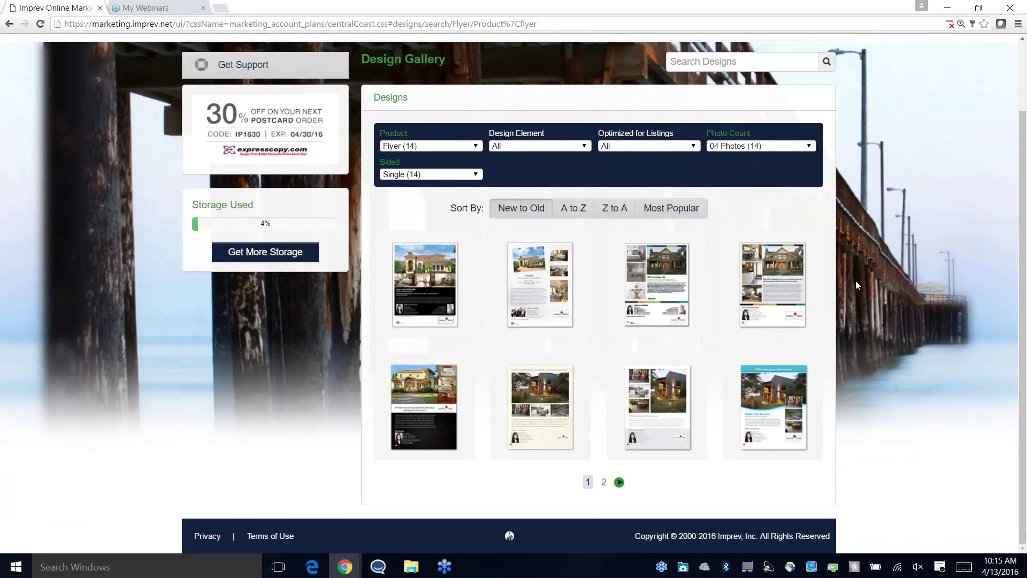
{"action": "left_click", "coordinate": [543, 149]}
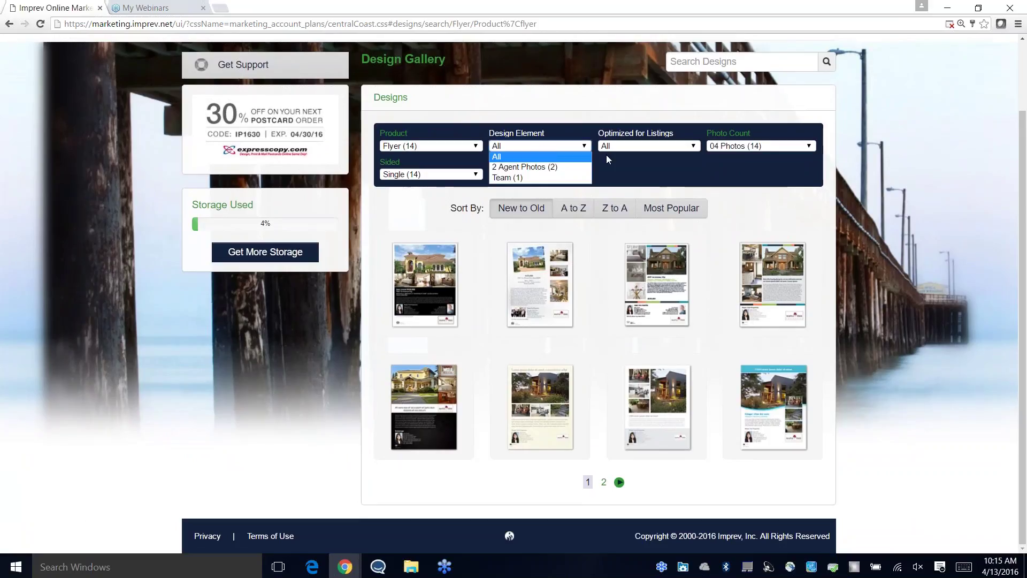
{"action": "left_click", "coordinate": [628, 149]}
{"action": "left_click", "coordinate": [563, 167]}
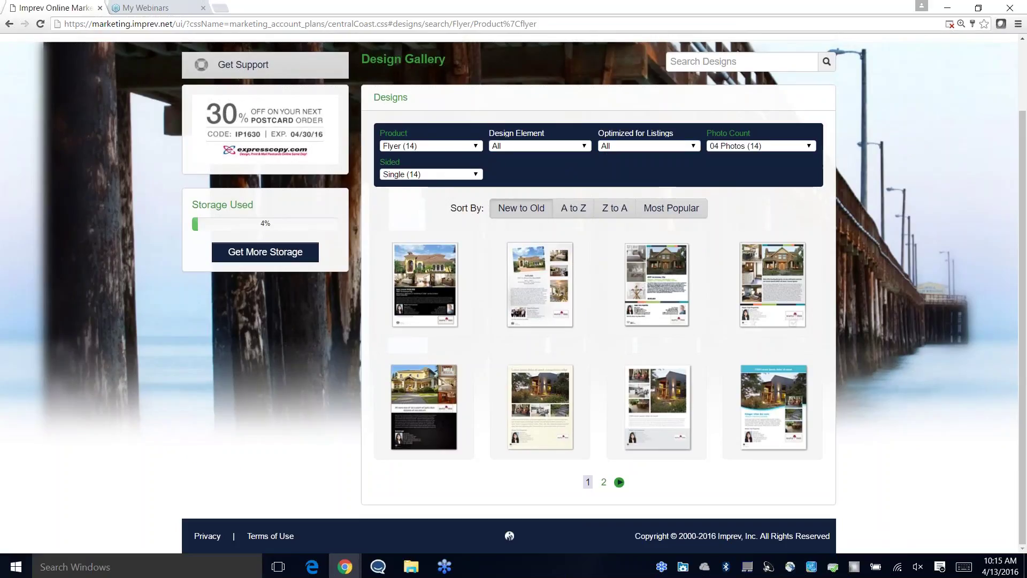
Step: Page through the 14 matching flyers and open Flyer 545's details
{"action": "left_click", "coordinate": [604, 483]}
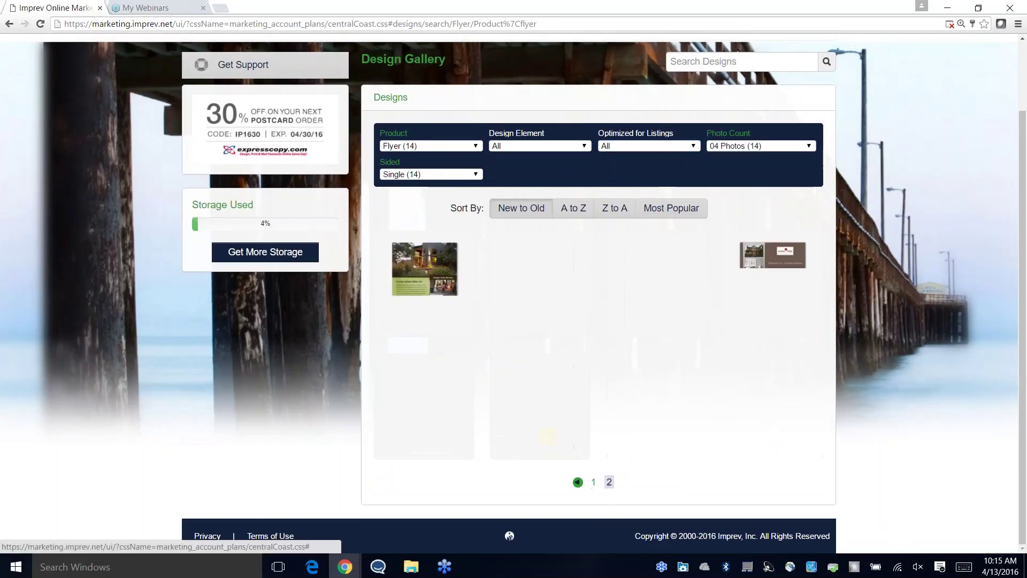
{"action": "left_click", "coordinate": [593, 483]}
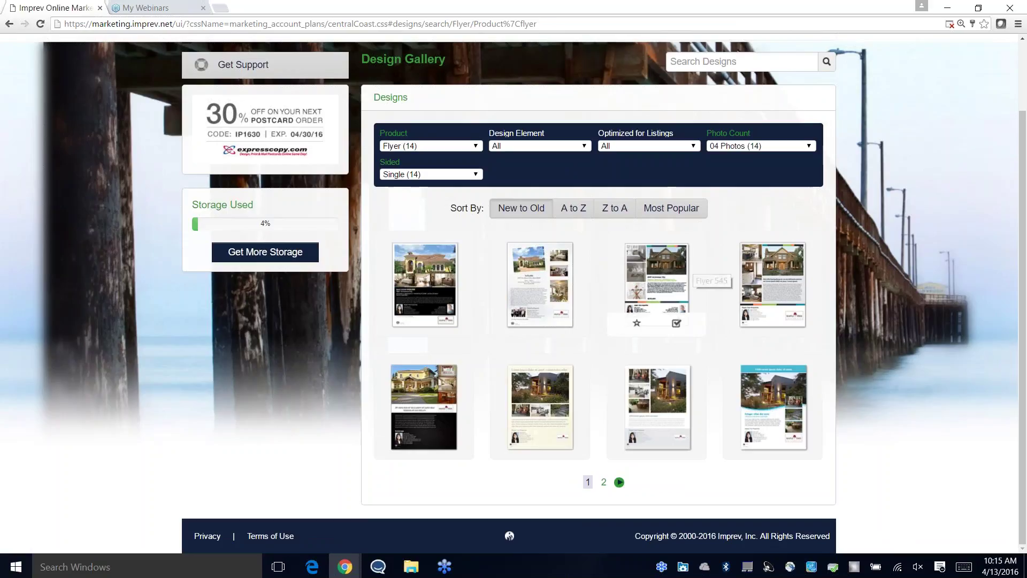
{"action": "left_click", "coordinate": [656, 278]}
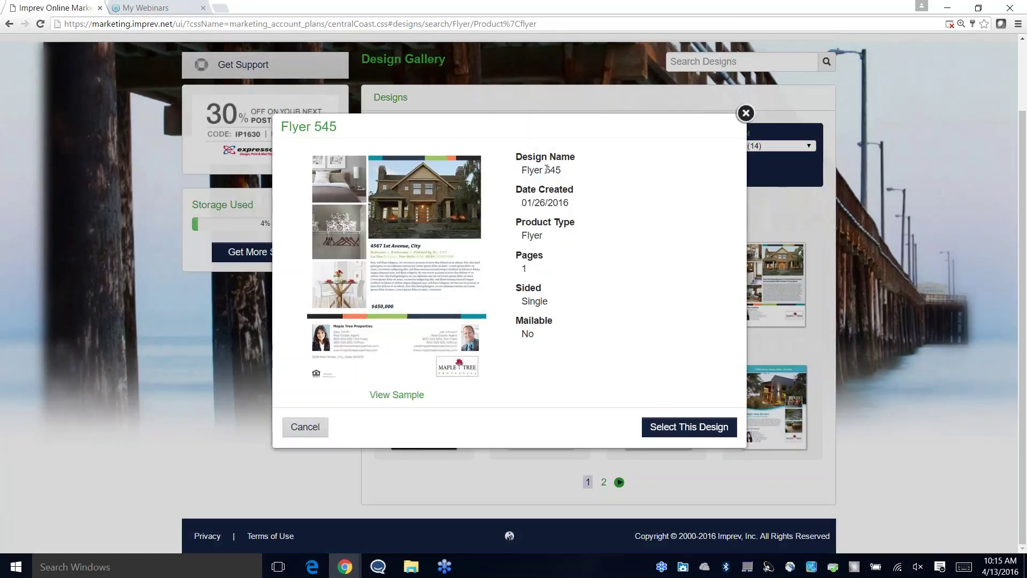
{"action": "left_click", "coordinate": [387, 400]}
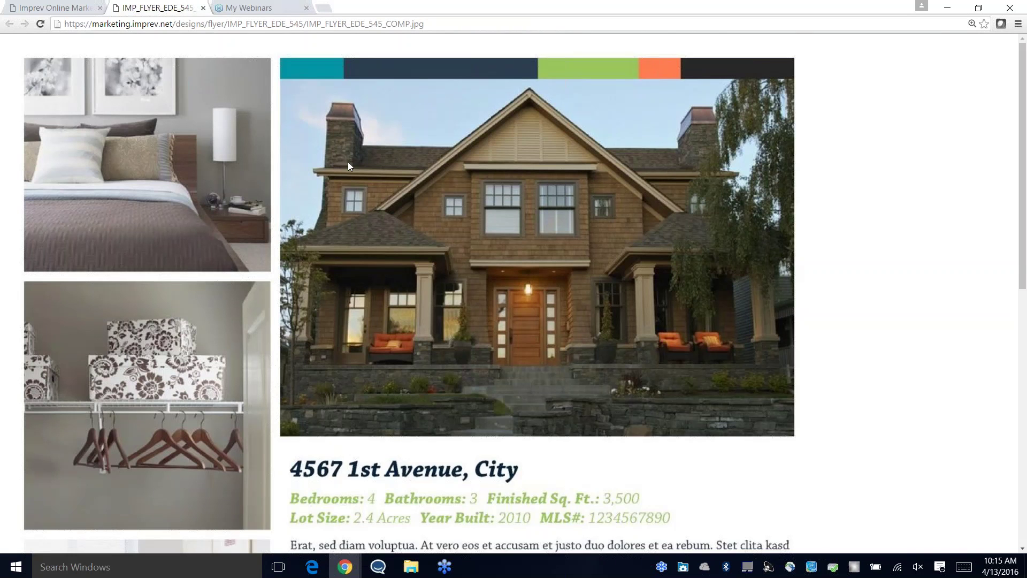
{"action": "scroll", "coordinate": [345, 162], "scroll_direction": "down", "scroll_amount": 1}
{"action": "scroll", "coordinate": [416, 137], "scroll_direction": "up", "scroll_amount": 1}
{"action": "scroll", "coordinate": [513, 198], "scroll_direction": "down", "scroll_amount": 2}
{"action": "scroll", "coordinate": [302, 274], "scroll_direction": "down", "scroll_amount": 5}
{"action": "left_click_drag", "start_coordinate": [290, 169], "coordinate": [267, 130]}
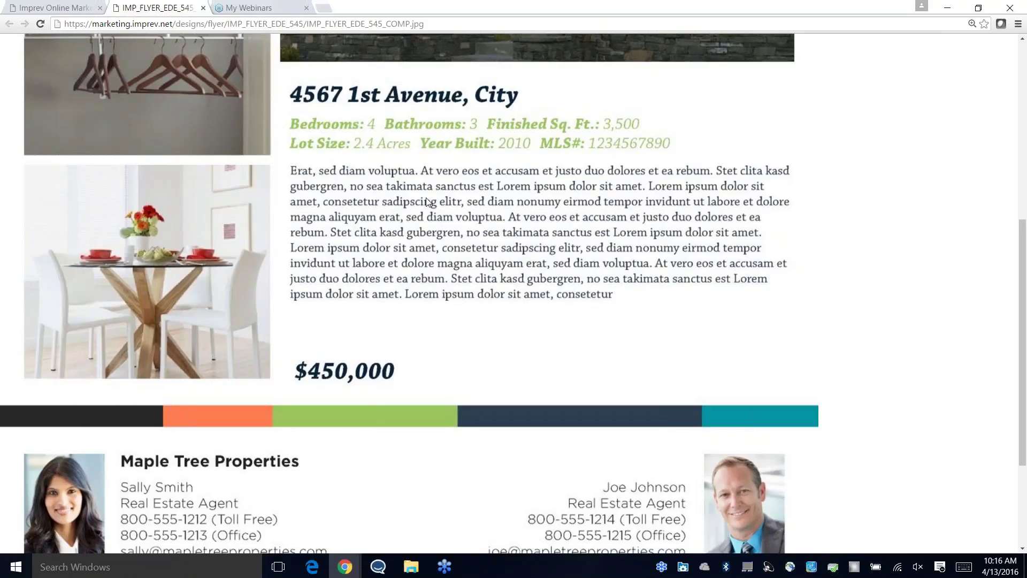
{"action": "scroll", "coordinate": [628, 256], "scroll_direction": "down", "scroll_amount": 1}
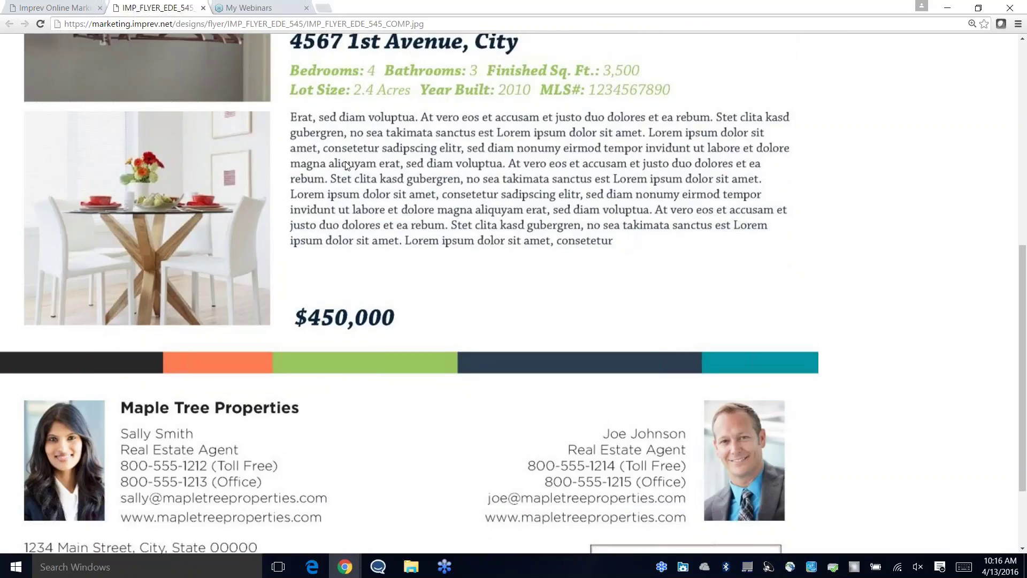
{"action": "scroll", "coordinate": [610, 301], "scroll_direction": "down", "scroll_amount": 2}
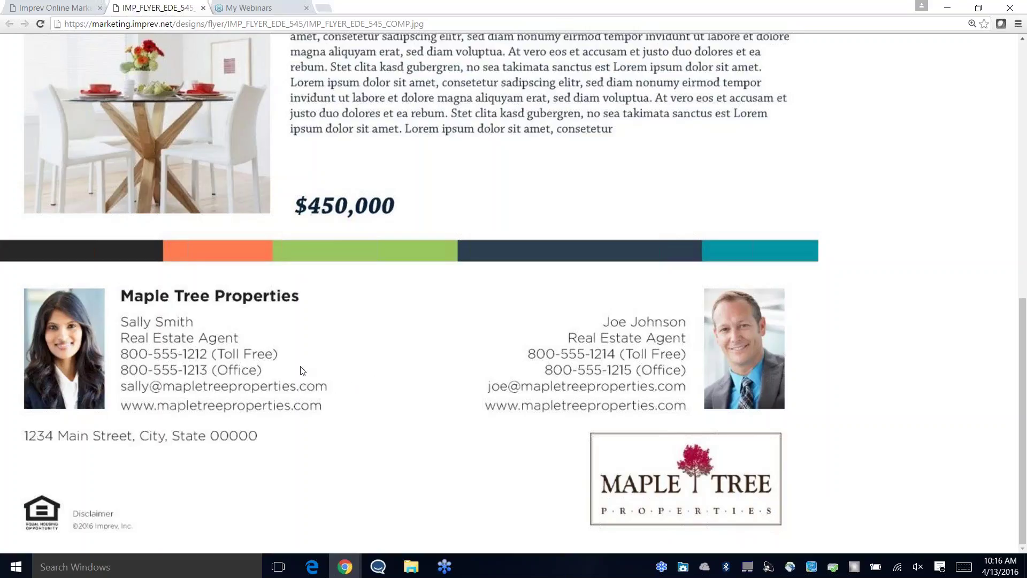
{"action": "scroll", "coordinate": [663, 190], "scroll_direction": "up", "scroll_amount": 10}
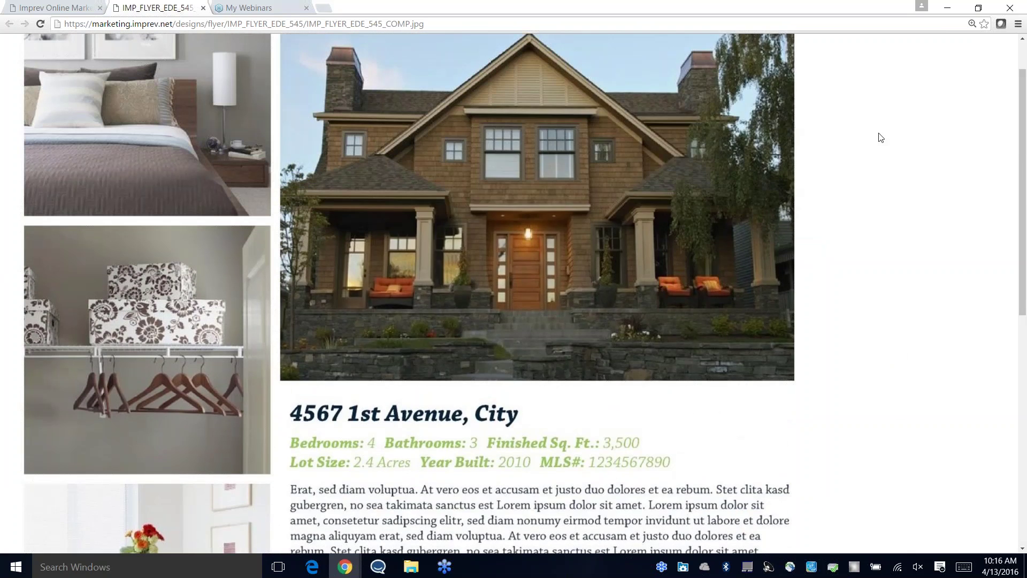
{"action": "left_click", "coordinate": [203, 8]}
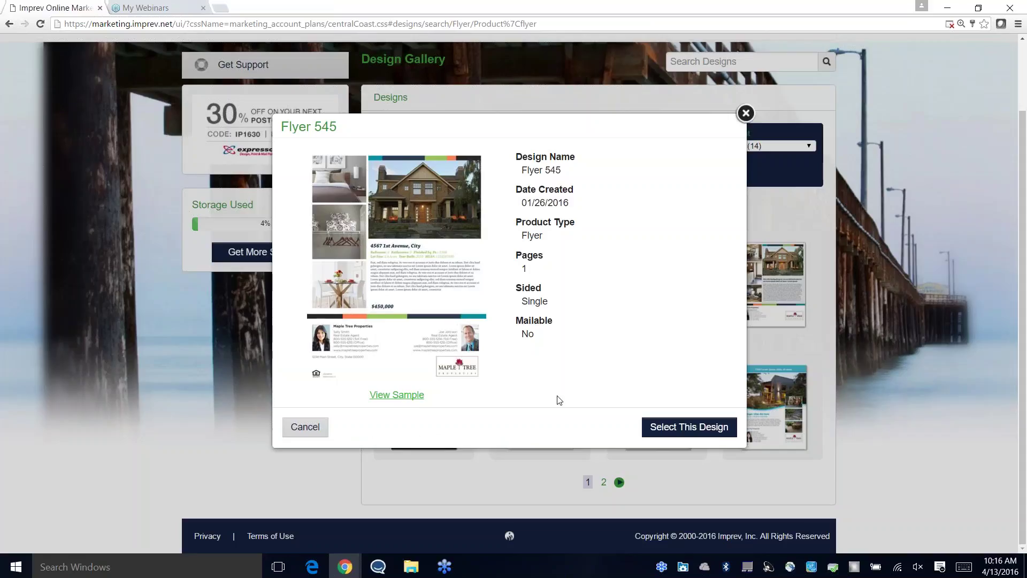
Step: Start a Flyer 545 project named 'New' in a newly created folder 'New Folder'
{"action": "left_click", "coordinate": [686, 431]}
{"action": "left_click", "coordinate": [435, 243]}
{"action": "type", "text": "New Flyer"}
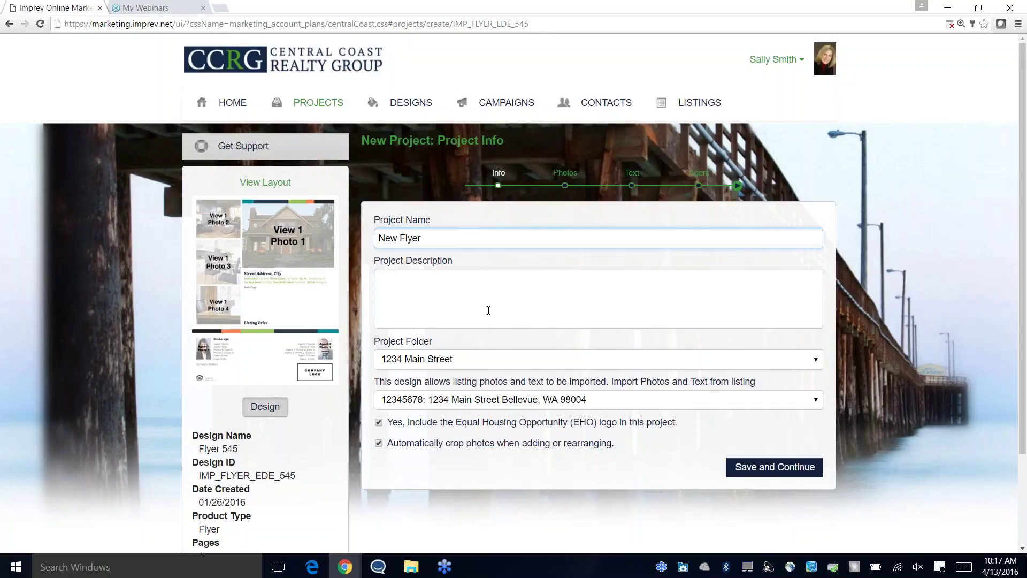
{"action": "left_click", "coordinate": [472, 363]}
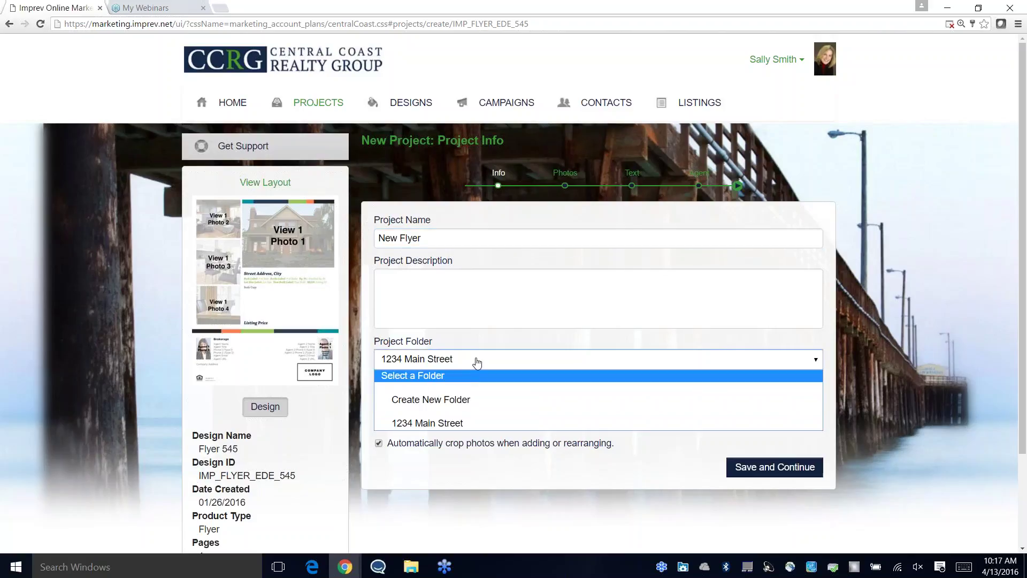
{"action": "left_click", "coordinate": [466, 399]}
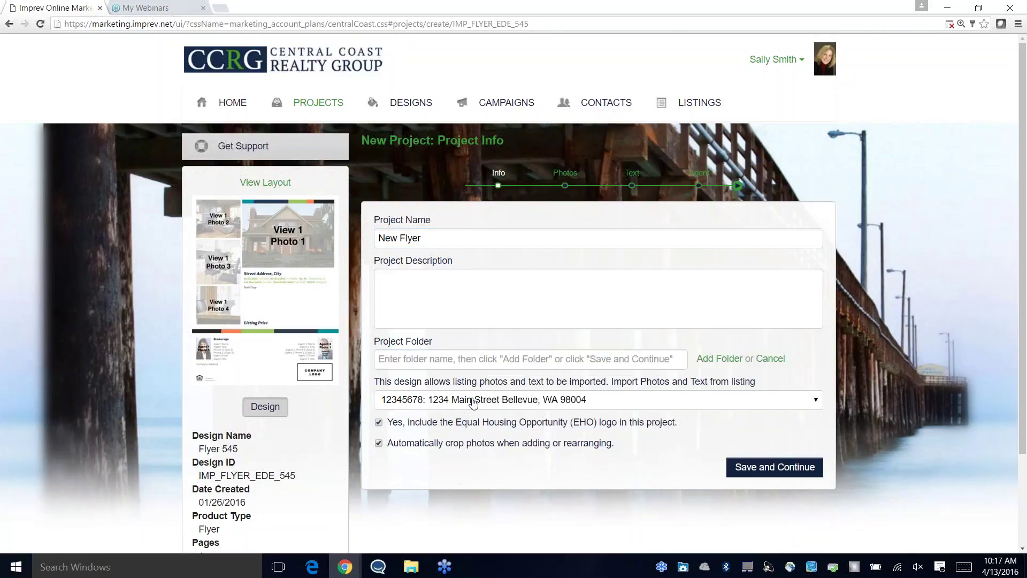
{"action": "left_click", "coordinate": [486, 362]}
{"action": "type", "text": "New Folder"}
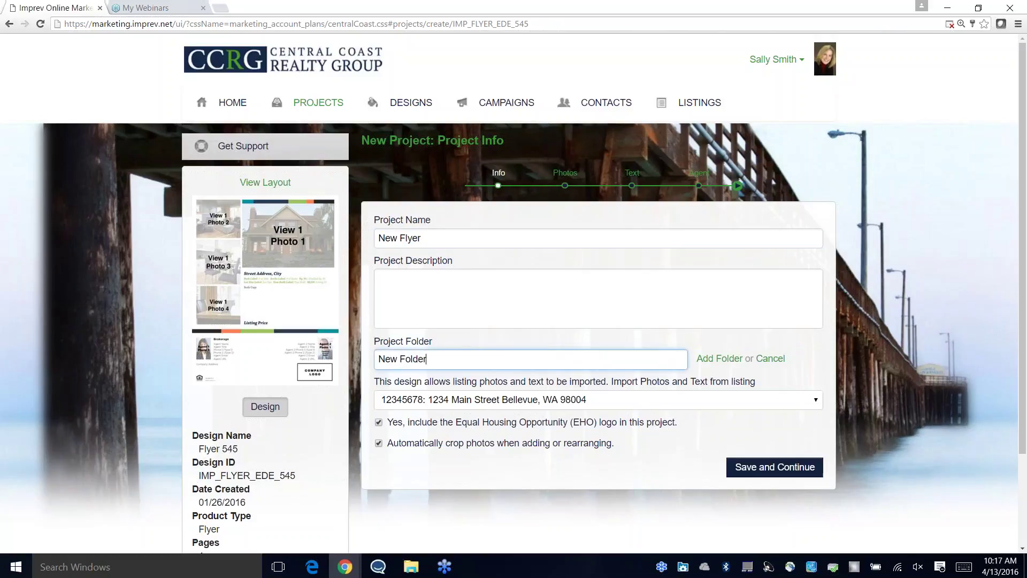
{"action": "left_click", "coordinate": [723, 359]}
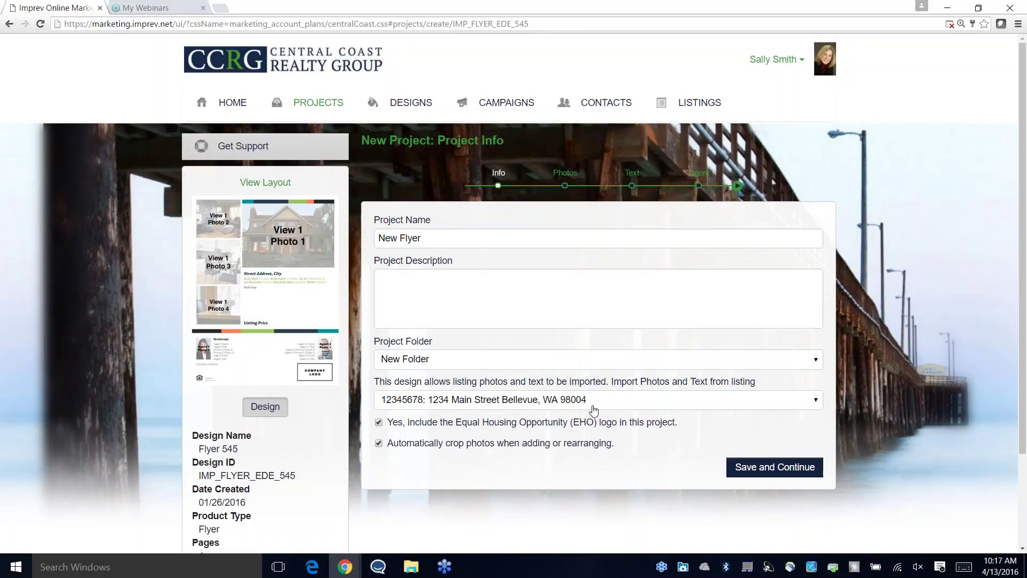
Step: Import the 1234 Main Street listing data and save the project info
{"action": "left_click", "coordinate": [636, 403]}
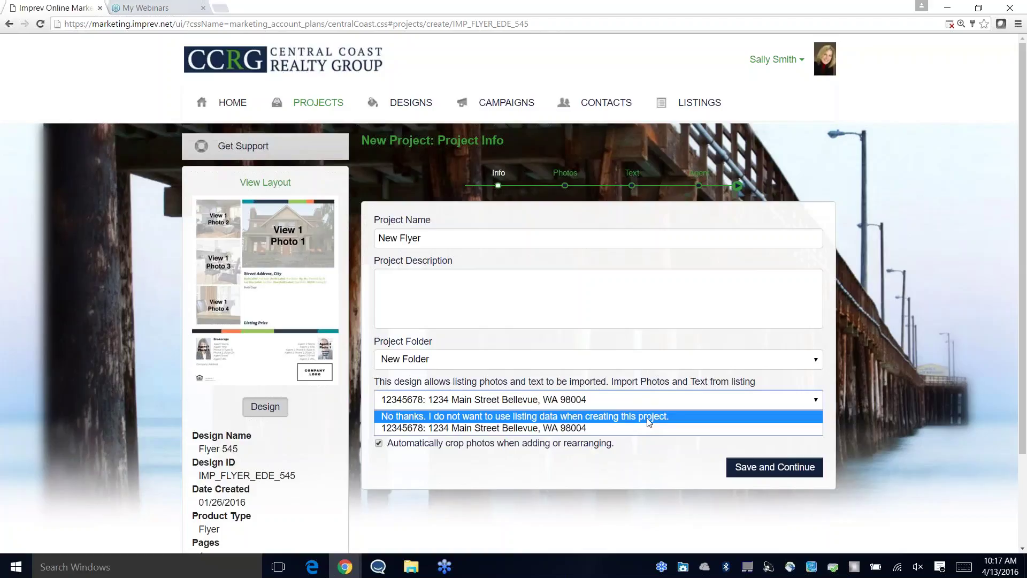
{"action": "left_click", "coordinate": [599, 428]}
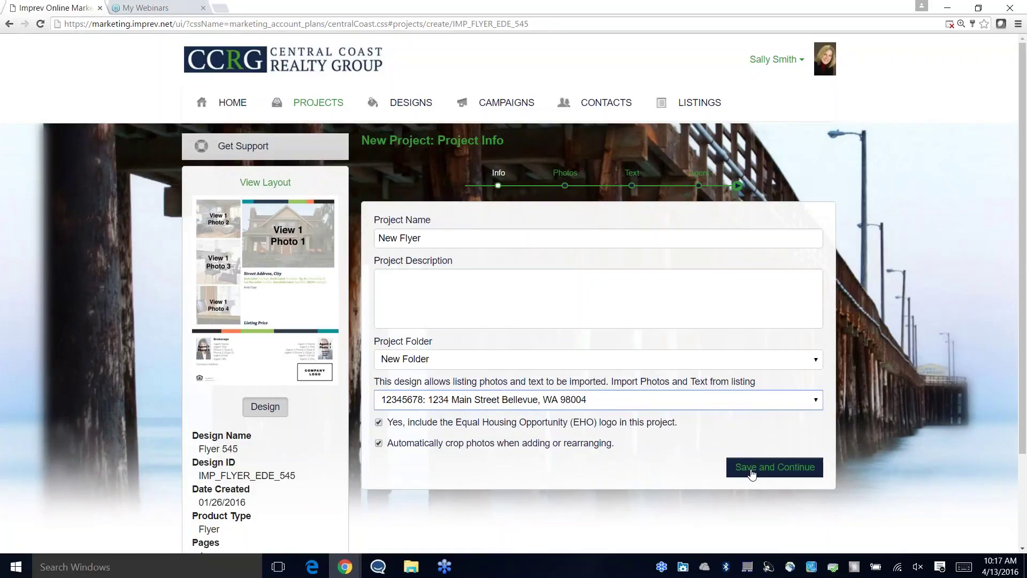
{"action": "left_click", "coordinate": [751, 473]}
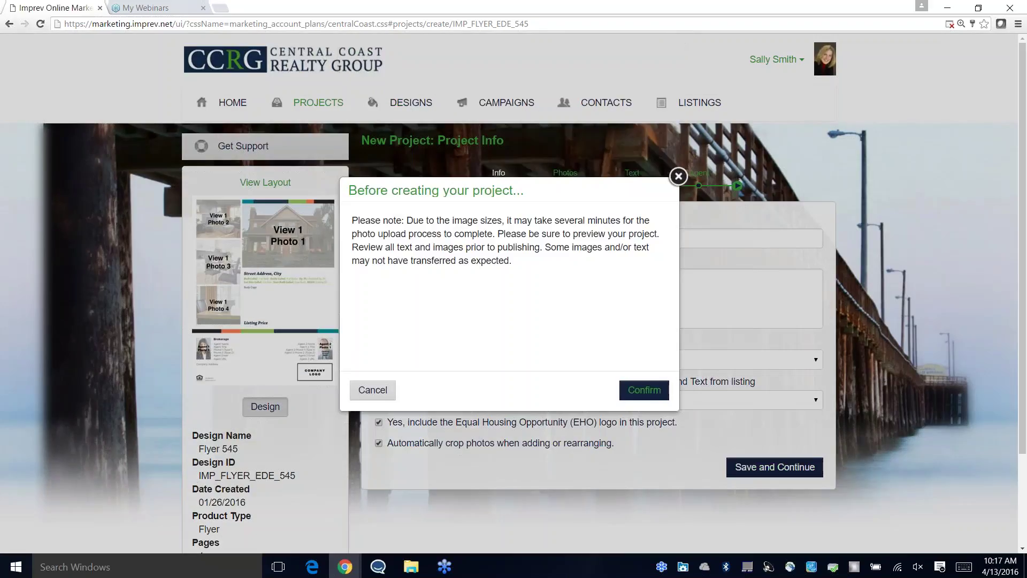
Step: Confirm the New Flyer project, delete the Photo 2 image and open its photo picker
{"action": "left_click", "coordinate": [644, 392]}
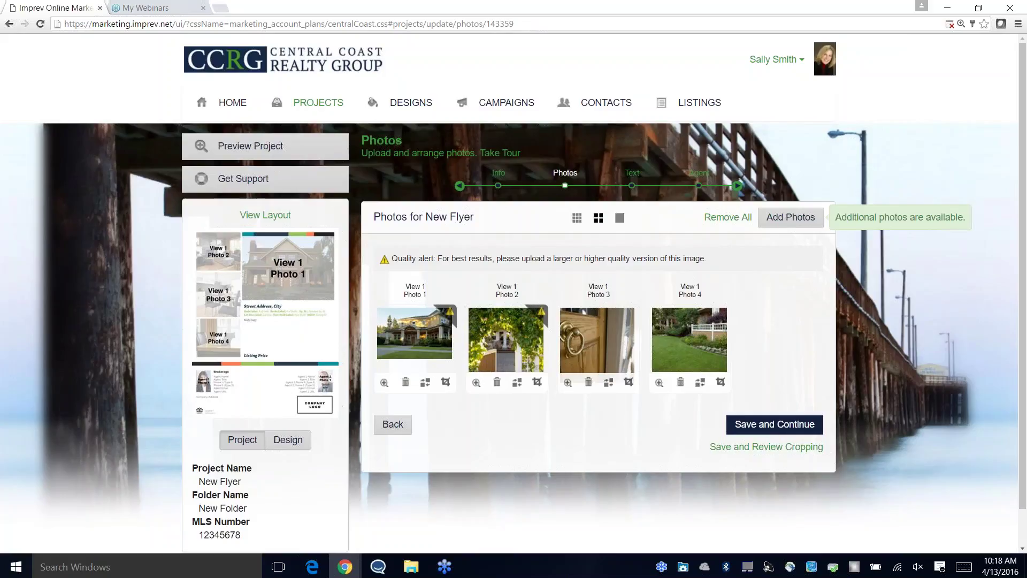
{"action": "left_click", "coordinate": [497, 383]}
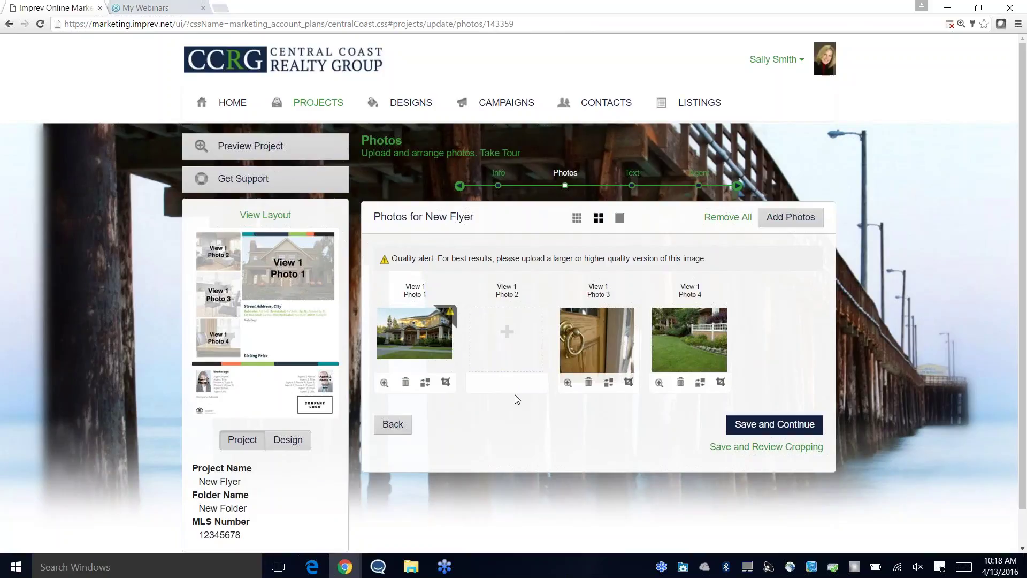
{"action": "left_click", "coordinate": [507, 337]}
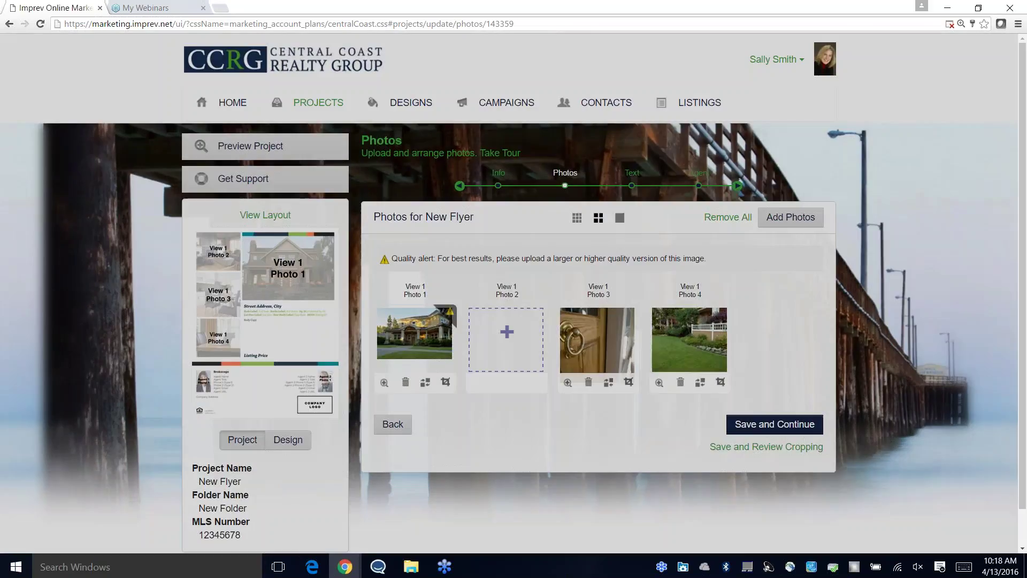
{"action": "left_click", "coordinate": [475, 214]}
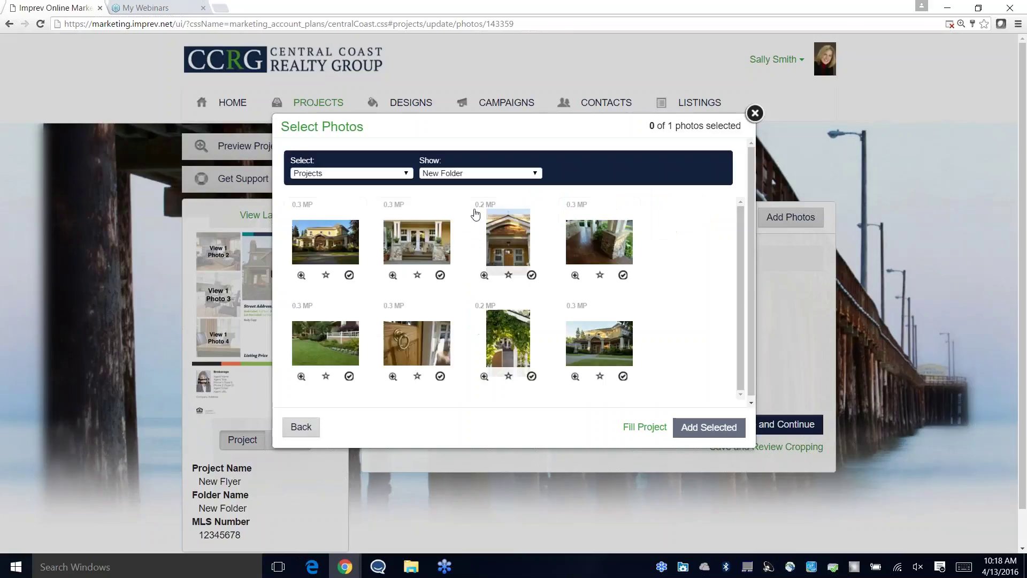
Step: Add the blue-doors photo from Stock > Architecture > Exterior > Building into Photo 2
{"action": "left_click", "coordinate": [481, 177]}
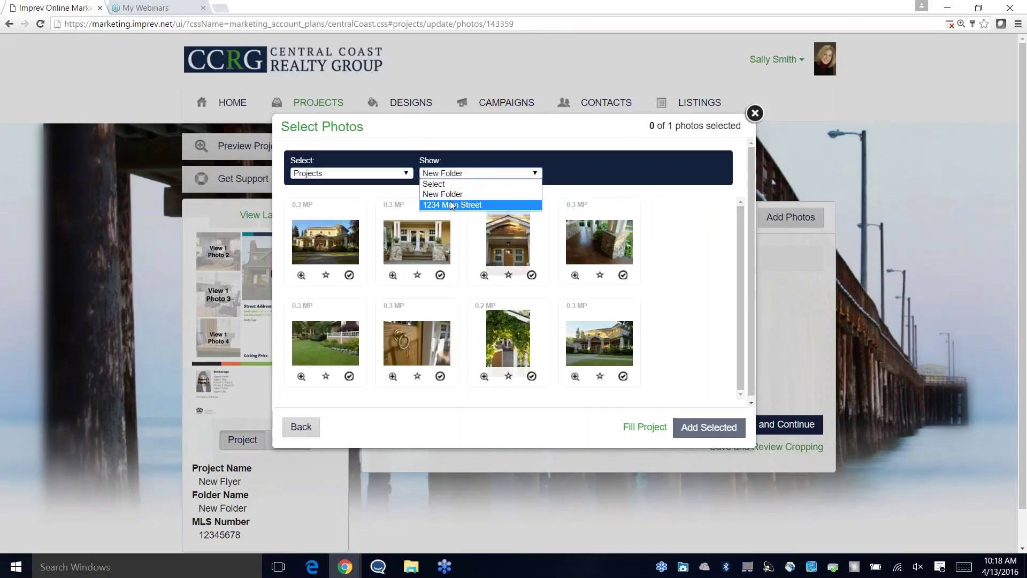
{"action": "left_click", "coordinate": [385, 173]}
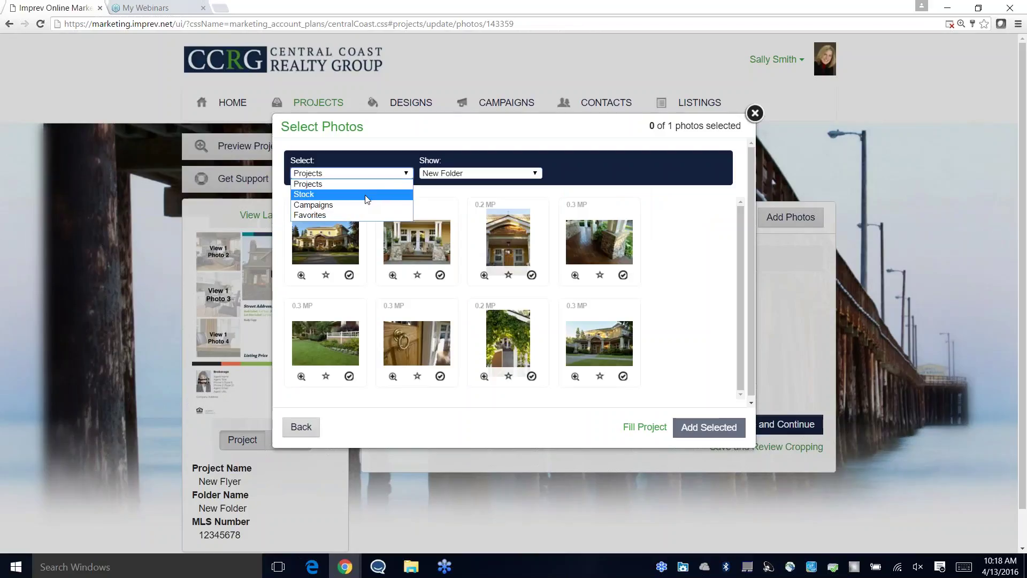
{"action": "left_click", "coordinate": [367, 197]}
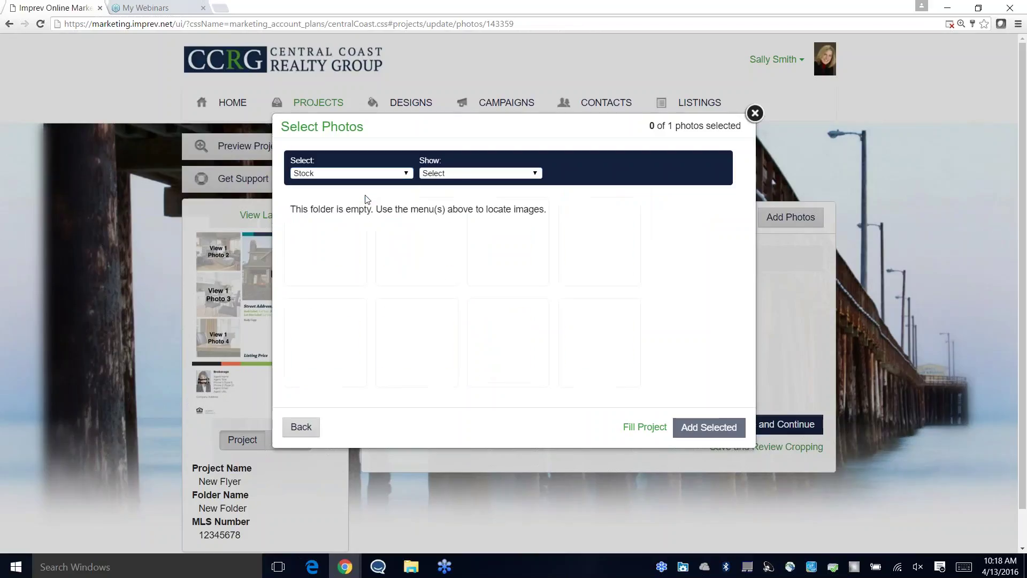
{"action": "left_click", "coordinate": [474, 176]}
{"action": "left_click", "coordinate": [467, 195]}
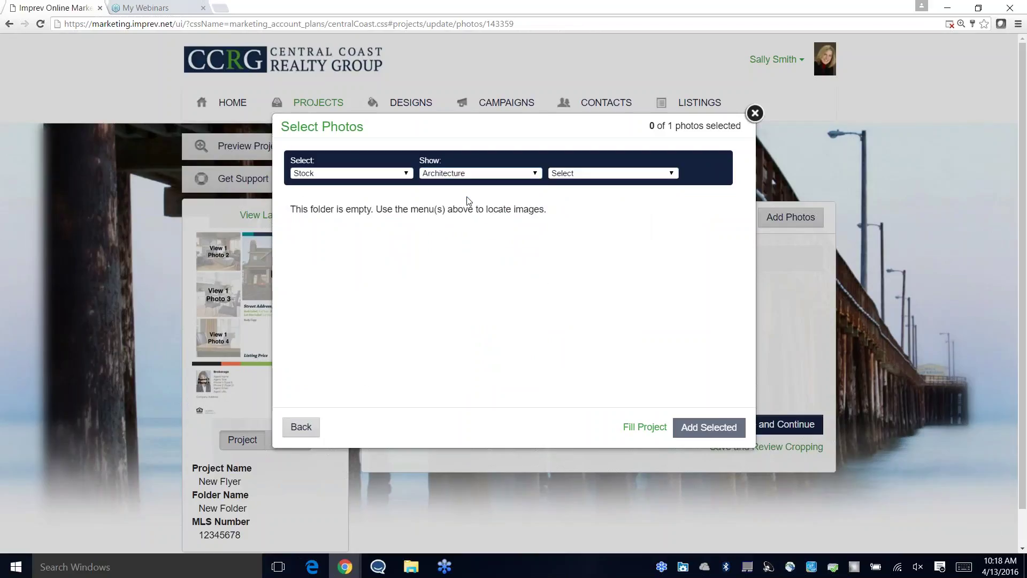
{"action": "left_click", "coordinate": [578, 174]}
{"action": "left_click", "coordinate": [576, 195]}
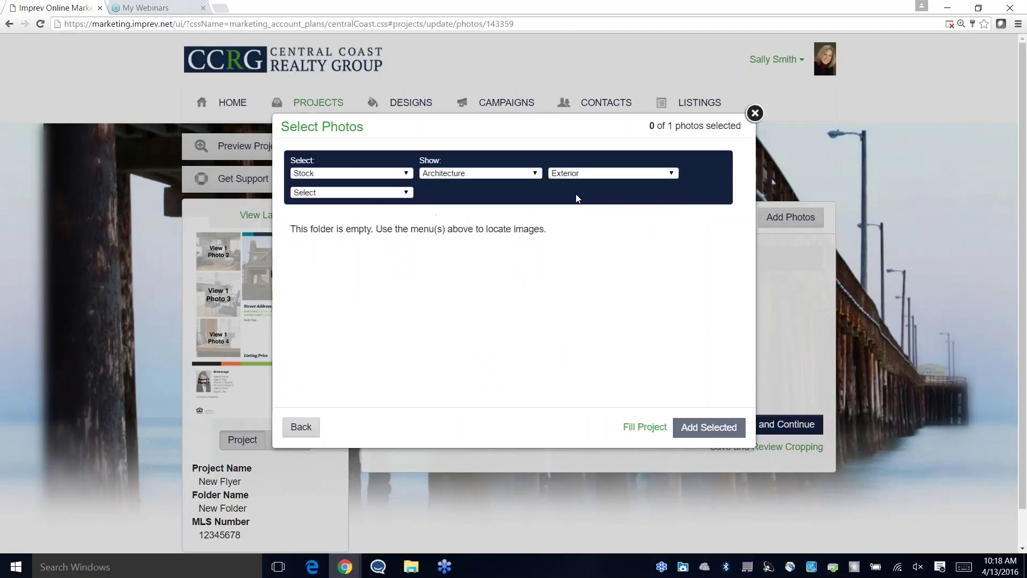
{"action": "left_click", "coordinate": [327, 193]}
{"action": "left_click", "coordinate": [340, 213]}
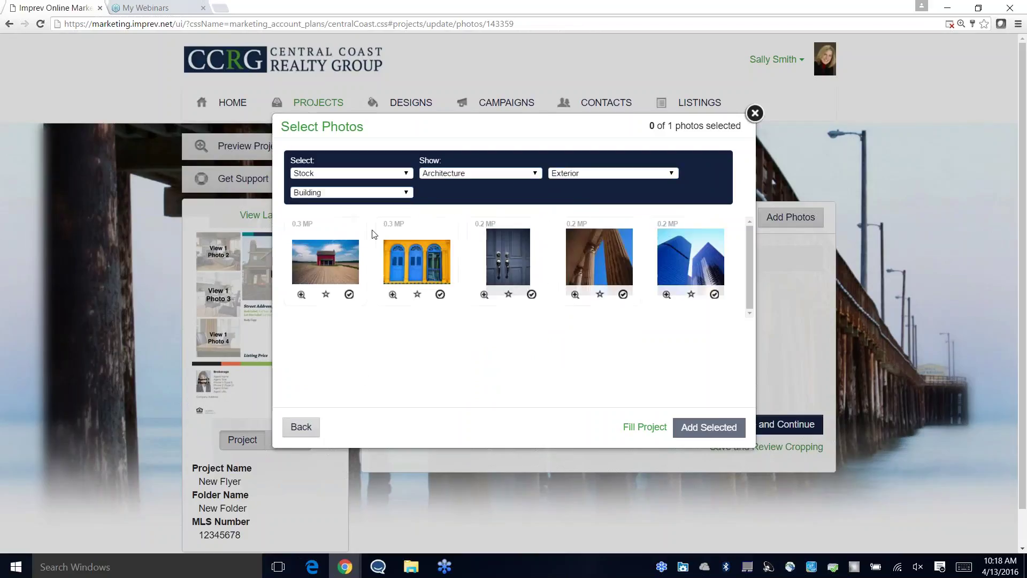
{"action": "left_click", "coordinate": [439, 295]}
{"action": "left_click", "coordinate": [694, 426]}
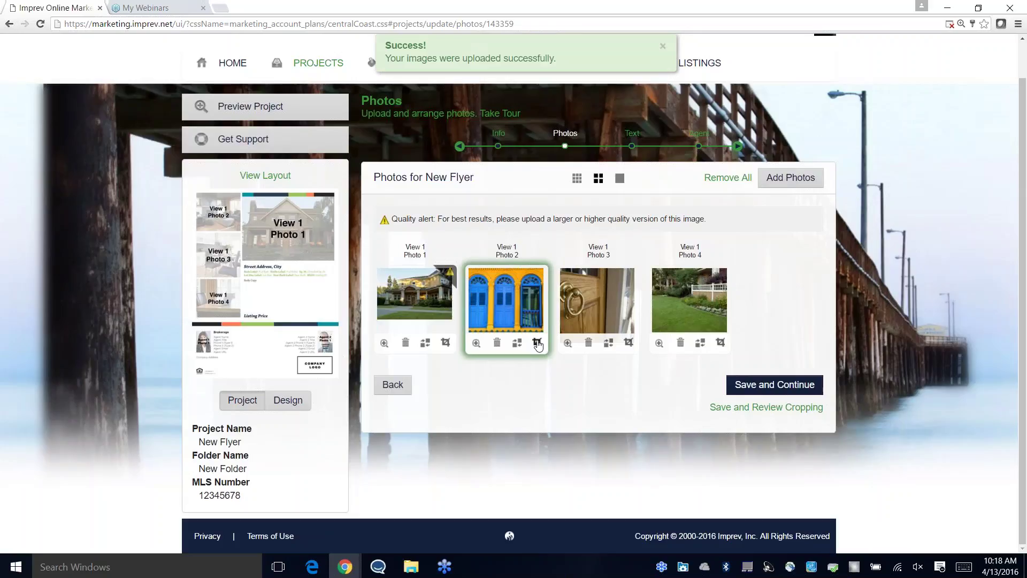
{"action": "left_click", "coordinate": [537, 343]}
Step: Crop the blue-doors photo toward its left edge and swap the lawn photo into Photo 3
{"action": "left_click_drag", "start_coordinate": [537, 338], "coordinate": [571, 338]}
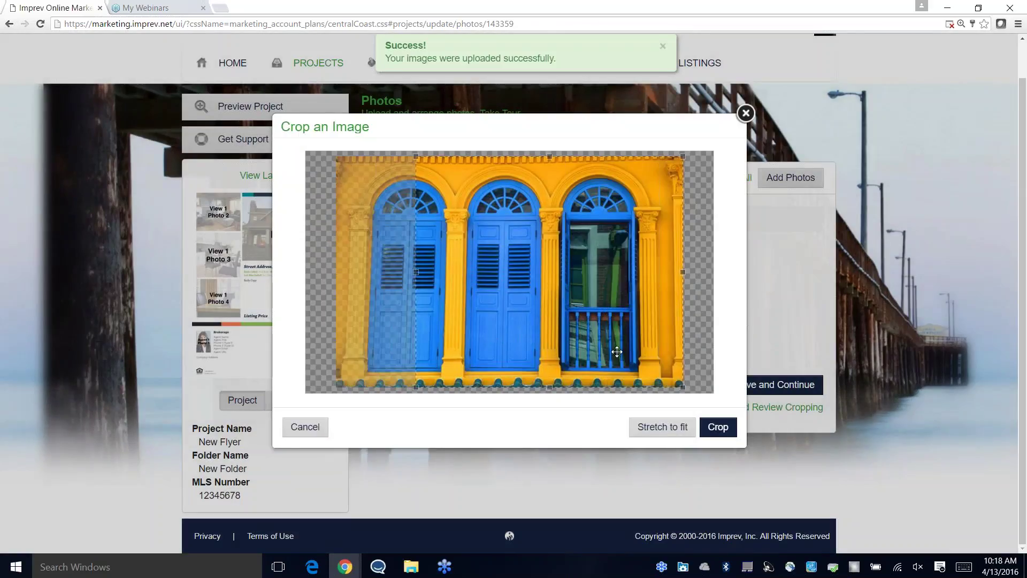
{"action": "left_click", "coordinate": [717, 431]}
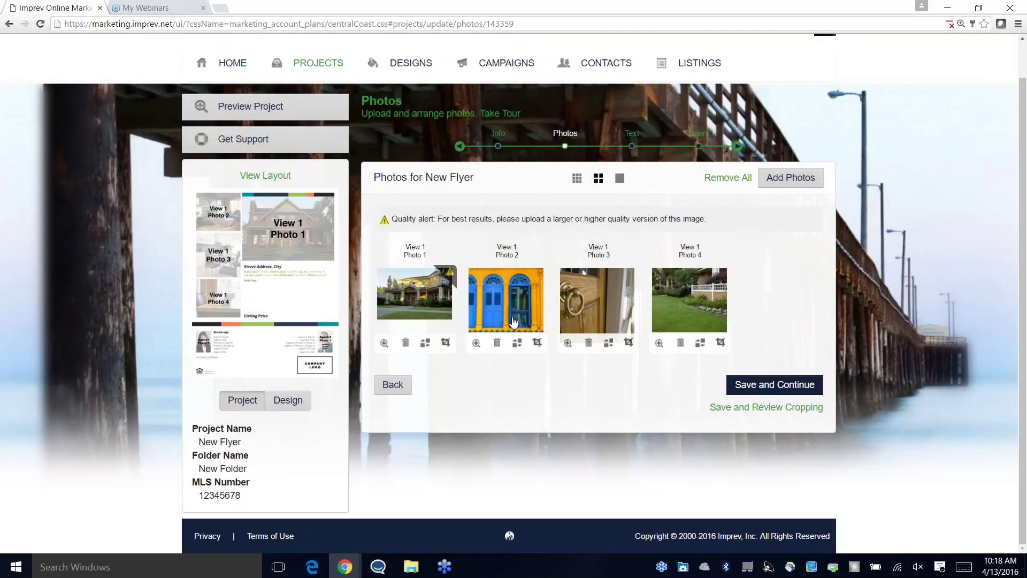
{"action": "left_click_drag", "start_coordinate": [684, 300], "coordinate": [621, 306]}
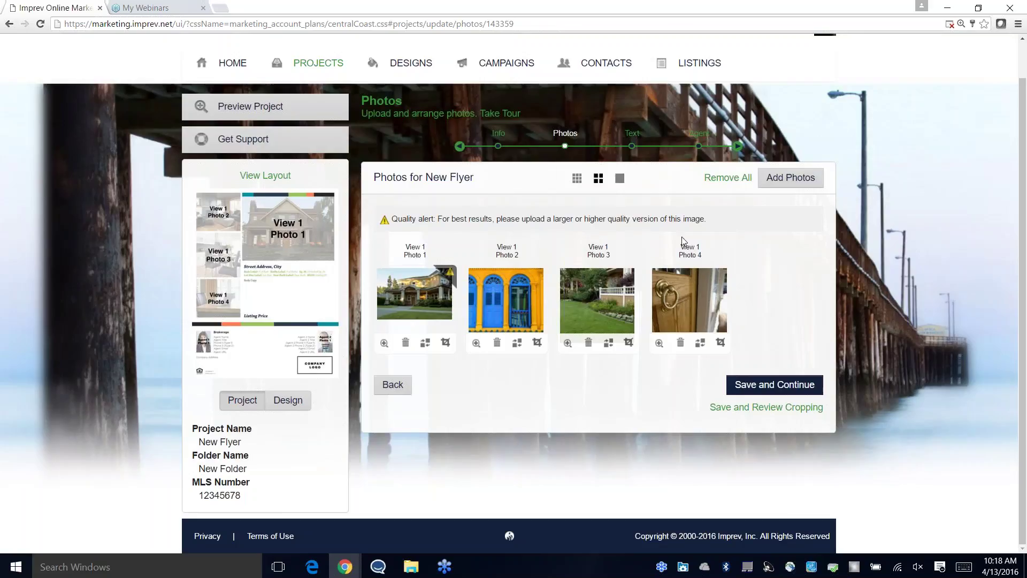
Step: Compare large, small and medium thumbnail views, then save the photos and continue
{"action": "left_click", "coordinate": [619, 179]}
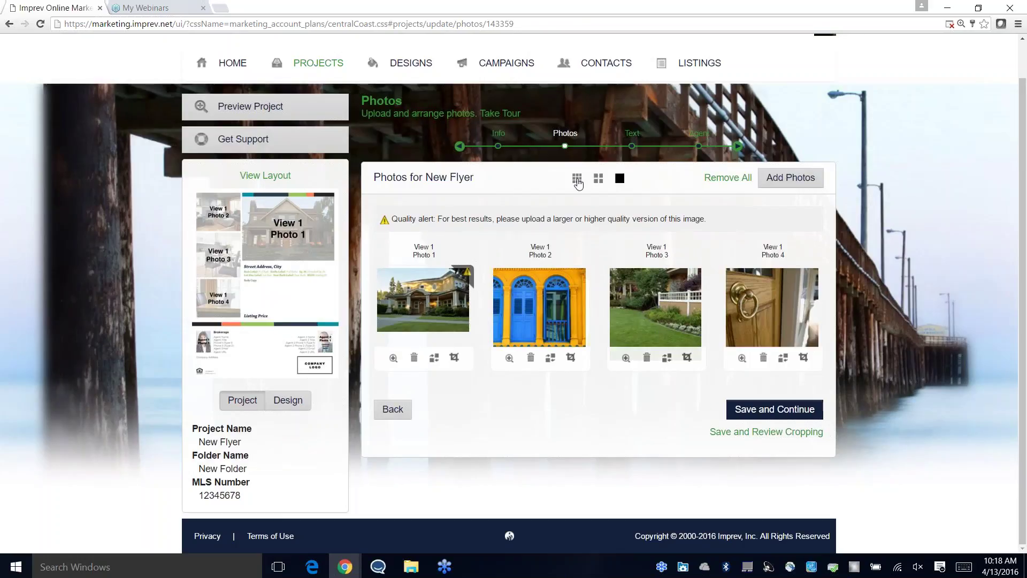
{"action": "left_click", "coordinate": [576, 178]}
{"action": "left_click", "coordinate": [598, 178]}
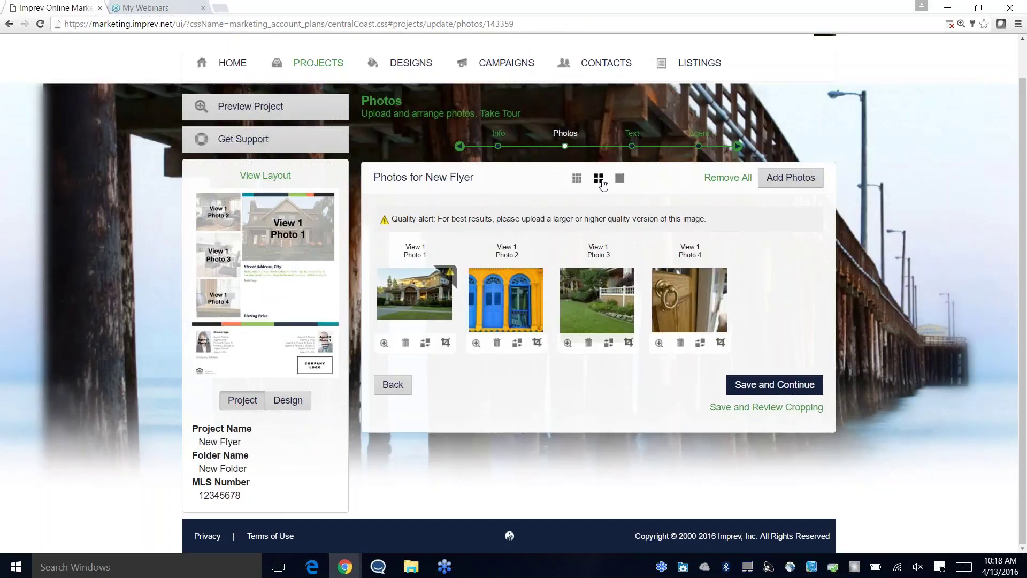
{"action": "left_click", "coordinate": [621, 179]}
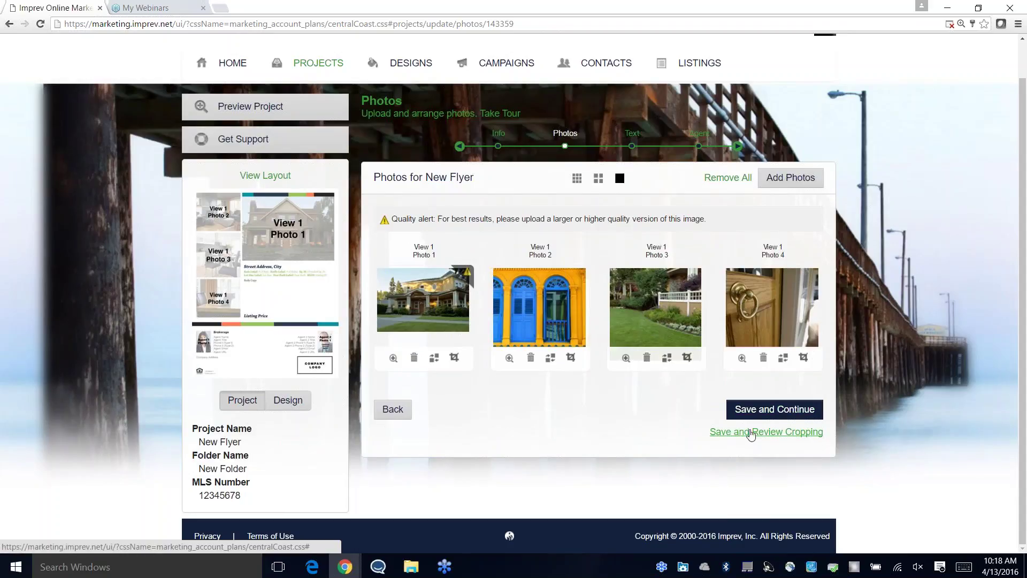
{"action": "left_click", "coordinate": [775, 409]}
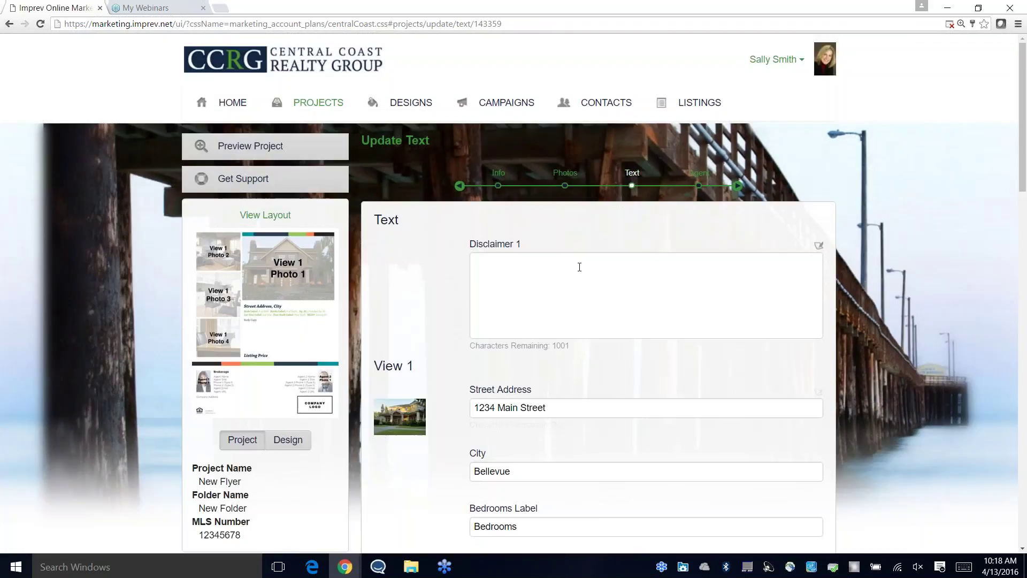
Step: Review the imported Update Text fields, then open the Phrase Assistant for Disclaimer 1
{"action": "scroll", "coordinate": [587, 283], "scroll_direction": "down", "scroll_amount": 3}
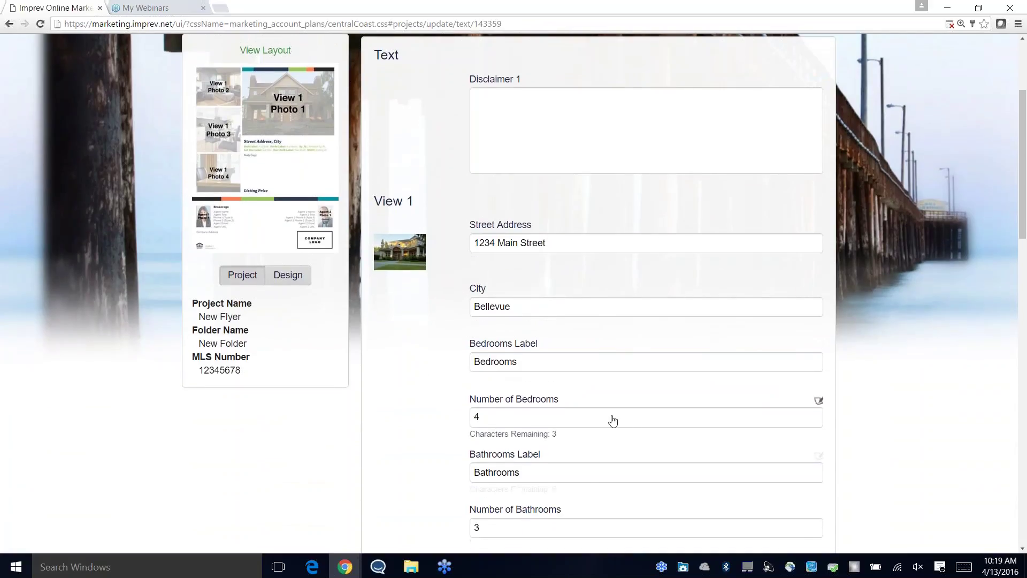
{"action": "scroll", "coordinate": [615, 420], "scroll_direction": "down", "scroll_amount": 6}
{"action": "scroll", "coordinate": [624, 420], "scroll_direction": "down", "scroll_amount": 3}
{"action": "scroll", "coordinate": [615, 419], "scroll_direction": "up", "scroll_amount": 12}
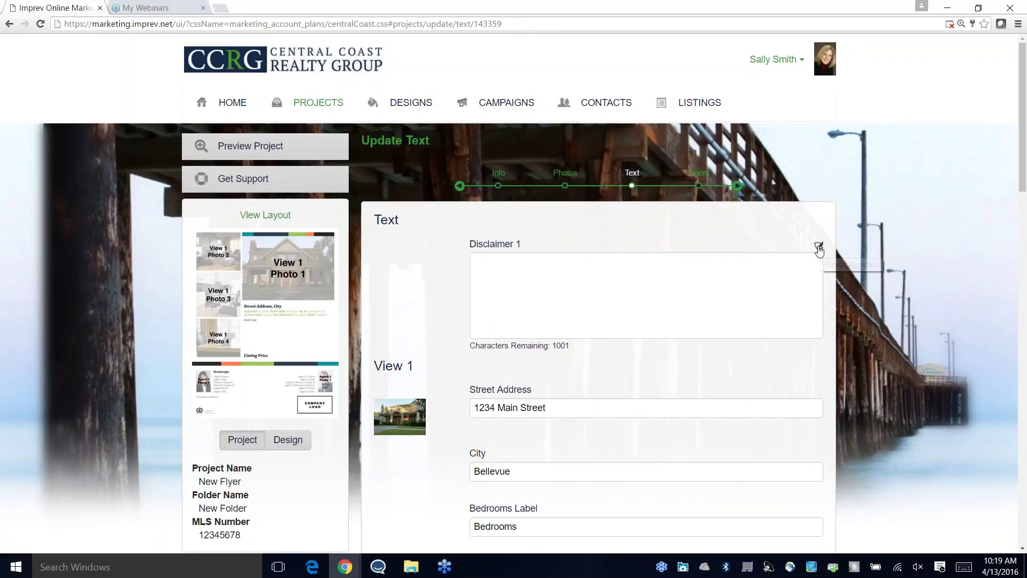
{"action": "left_click", "coordinate": [818, 247]}
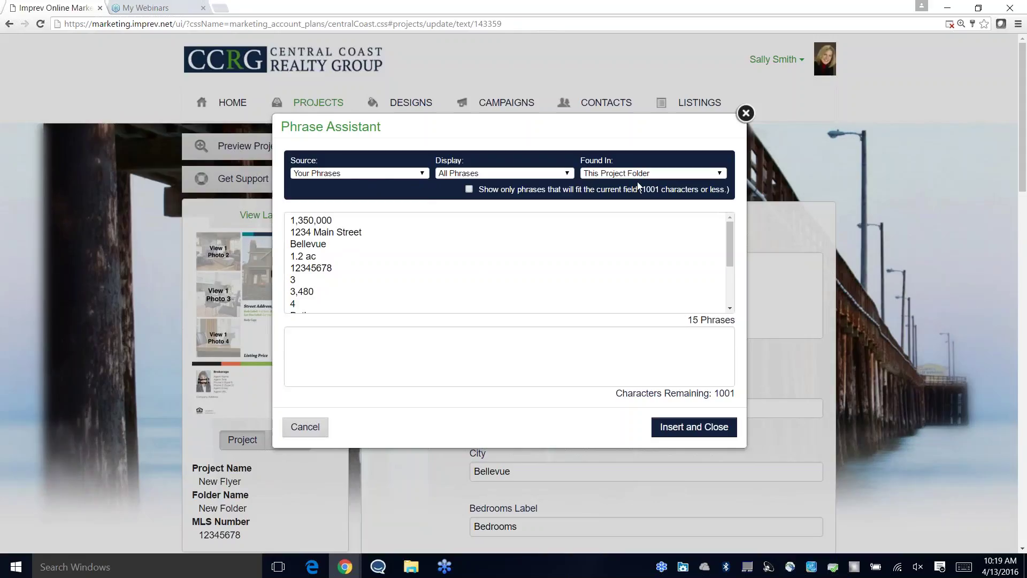
Step: Insert the Stock Phrases disclaimer stating the information is a courtesy, not a warranty
{"action": "left_click", "coordinate": [421, 175]}
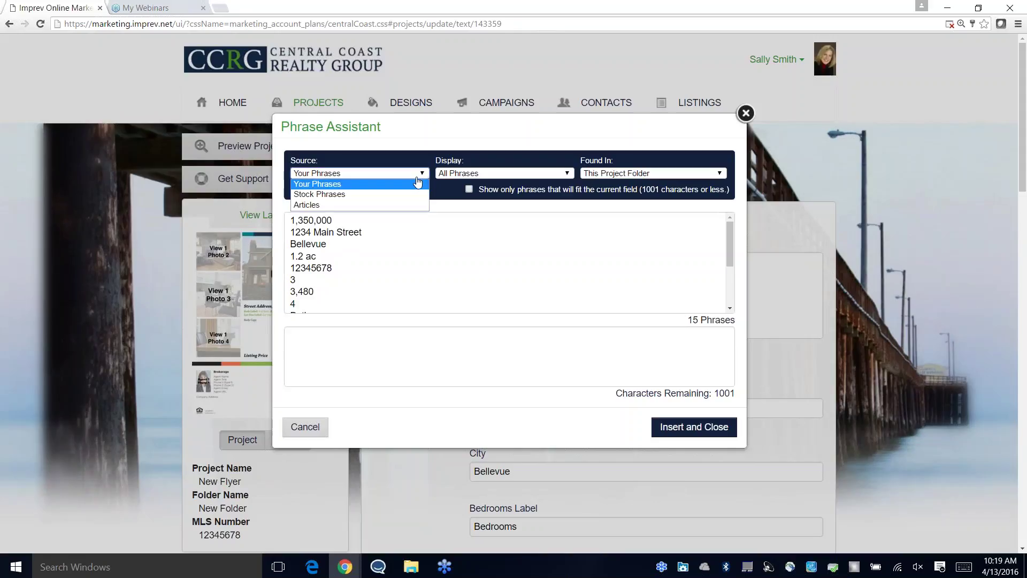
{"action": "left_click", "coordinate": [424, 194]}
{"action": "left_click", "coordinate": [535, 172]}
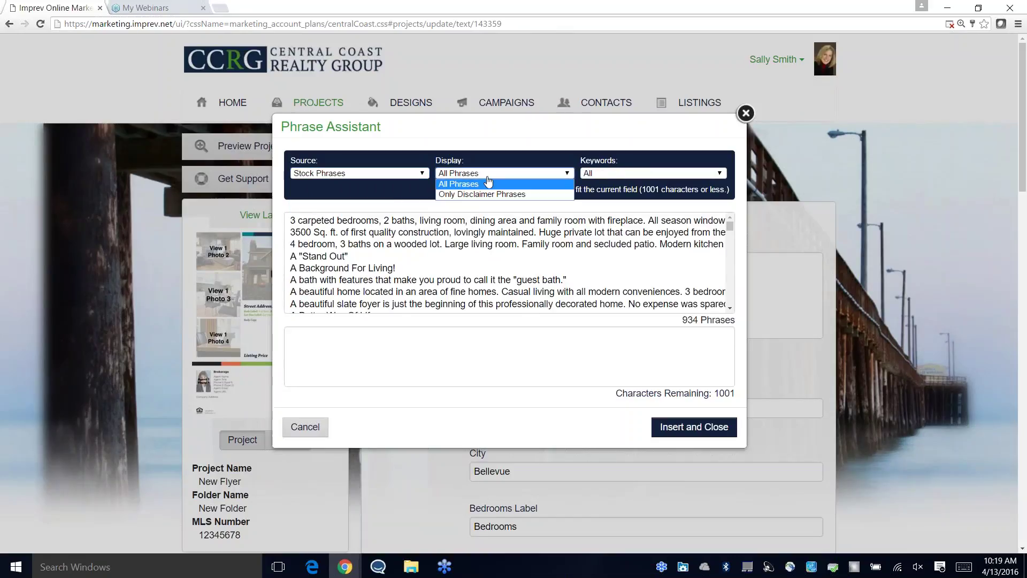
{"action": "left_click", "coordinate": [481, 183]}
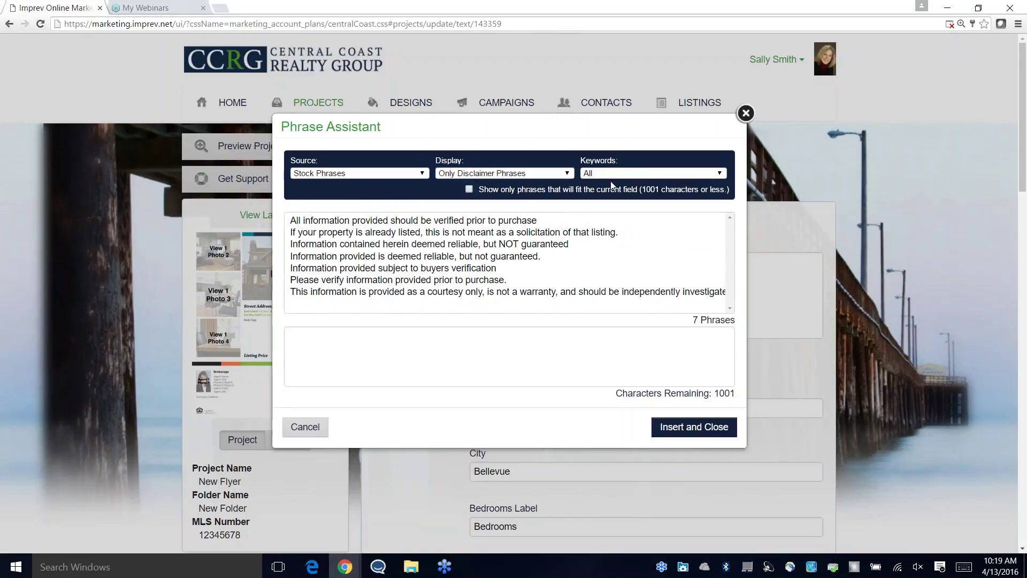
{"action": "left_click", "coordinate": [470, 190]}
{"action": "left_click", "coordinate": [395, 292]}
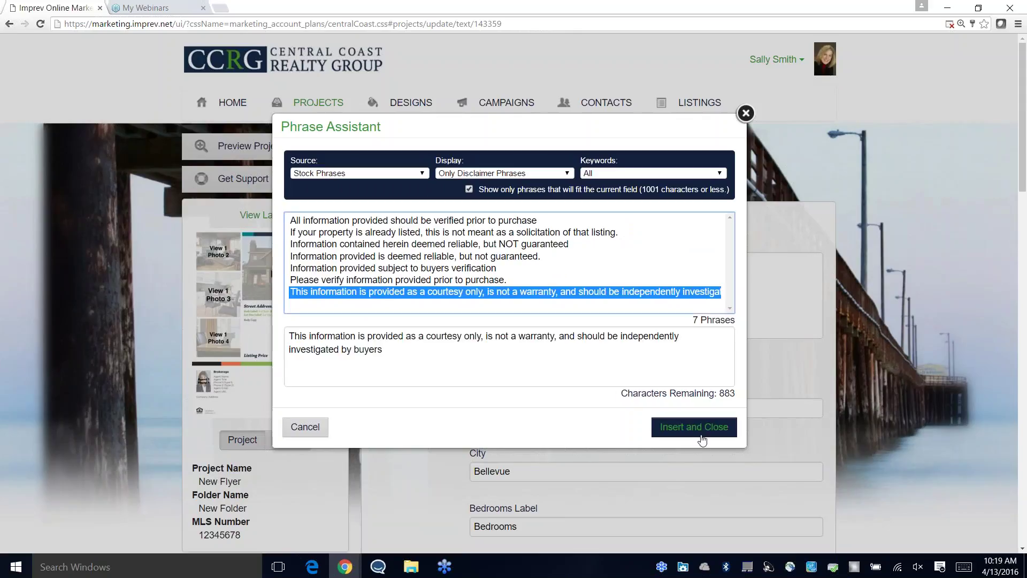
{"action": "left_click", "coordinate": [694, 427]}
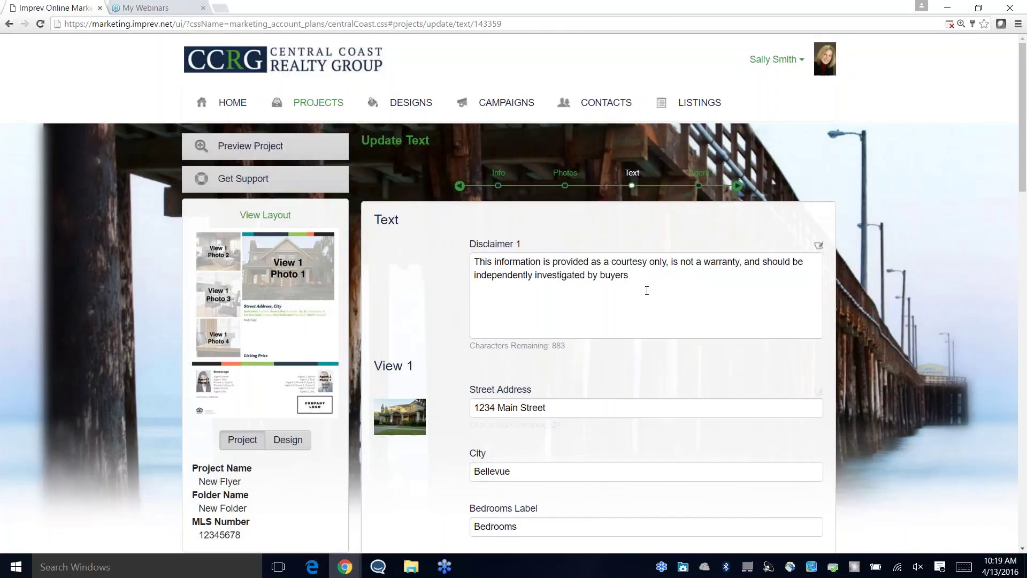
Step: Finish the disclaimer edit and save the flyer text
{"action": "left_click", "coordinate": [691, 365]}
{"action": "scroll", "coordinate": [691, 365], "scroll_direction": "down", "scroll_amount": 6}
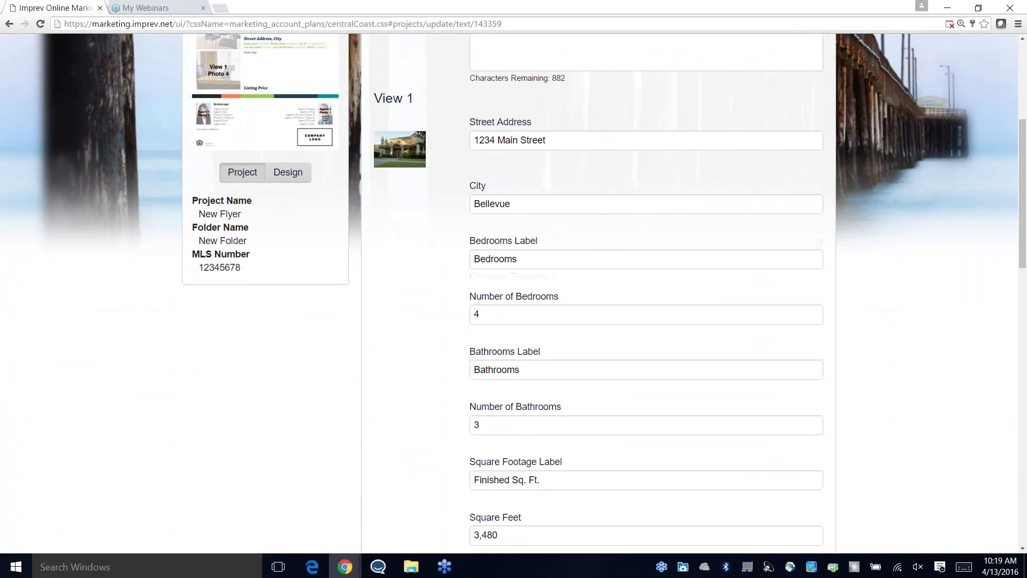
{"action": "scroll", "coordinate": [691, 365], "scroll_direction": "down", "scroll_amount": 8}
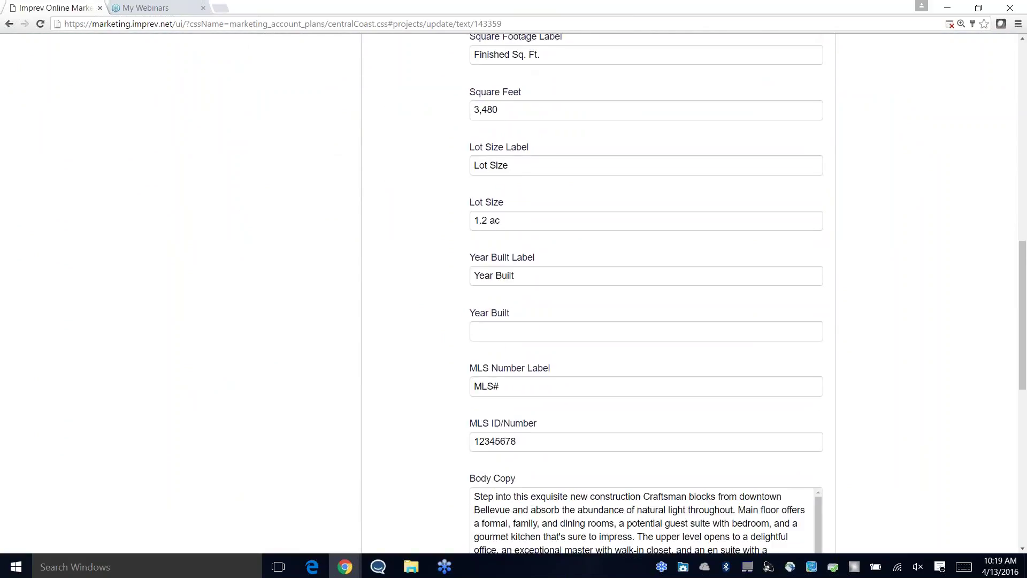
{"action": "scroll", "coordinate": [609, 246], "scroll_direction": "down", "scroll_amount": 4}
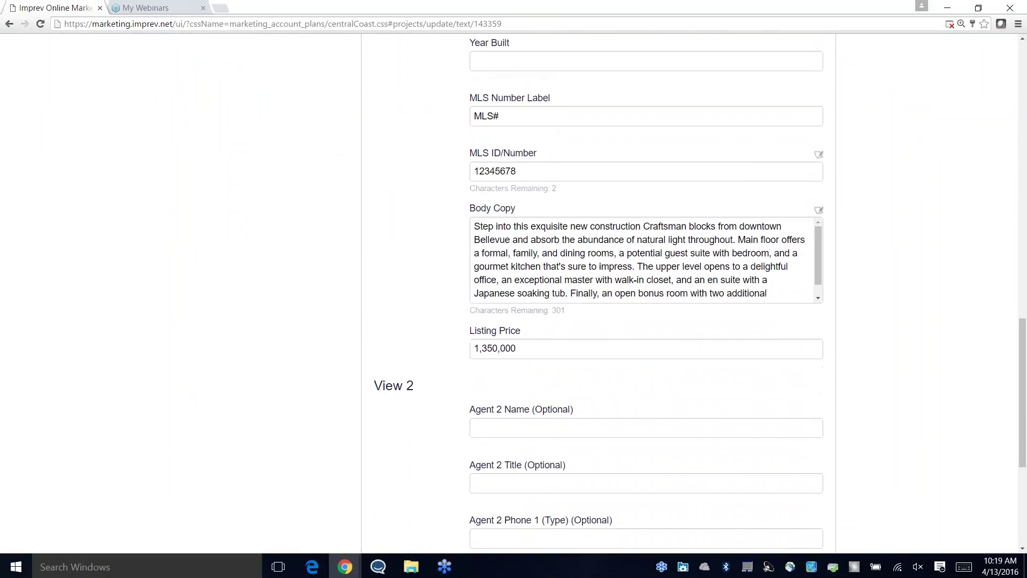
{"action": "scroll", "coordinate": [924, 353], "scroll_direction": "down", "scroll_amount": 5}
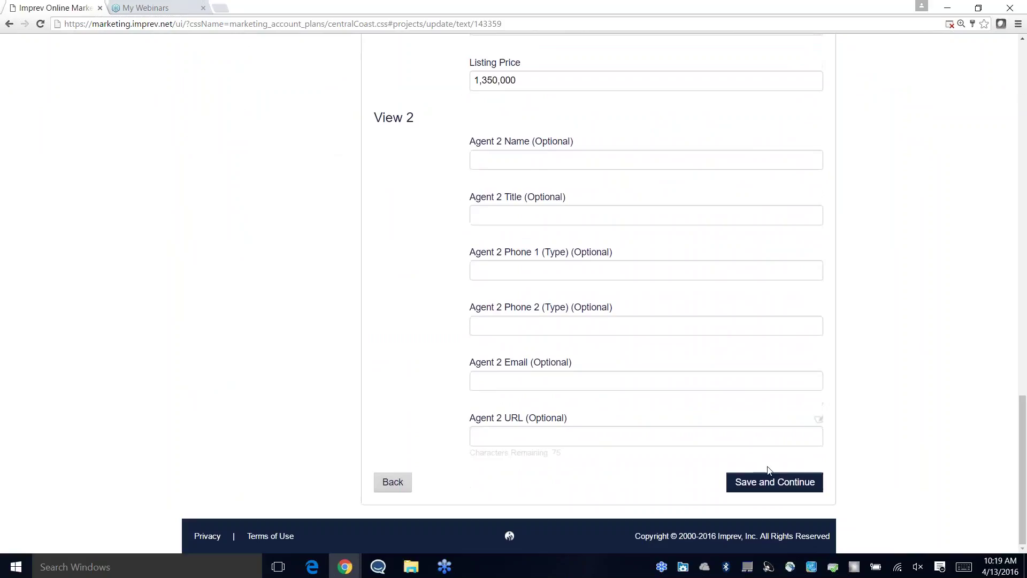
{"action": "left_click", "coordinate": [771, 483]}
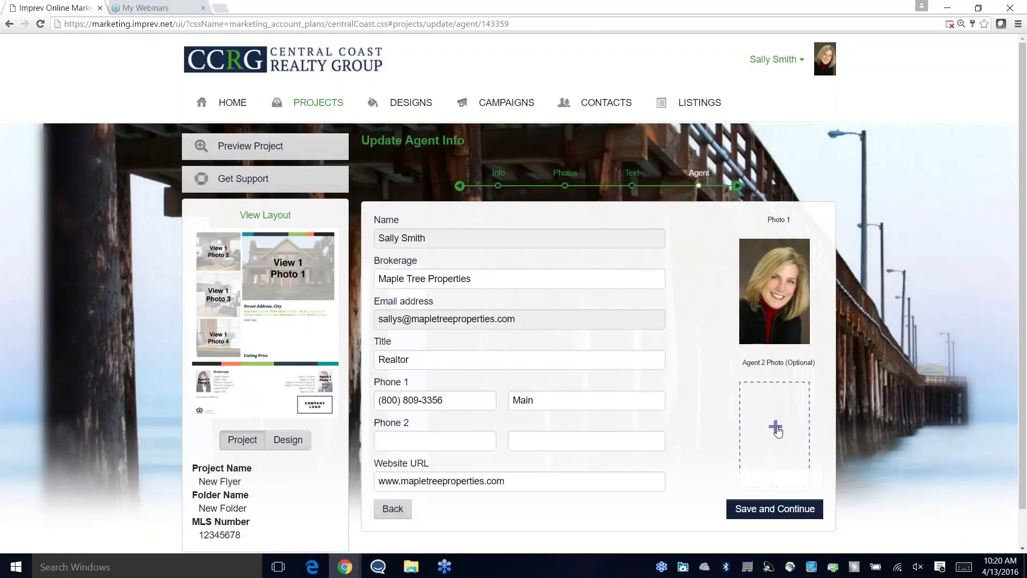
Step: Skip the second agent's photo, save the agent details and preview New_Flyer.pdf
{"action": "left_click", "coordinate": [777, 431]}
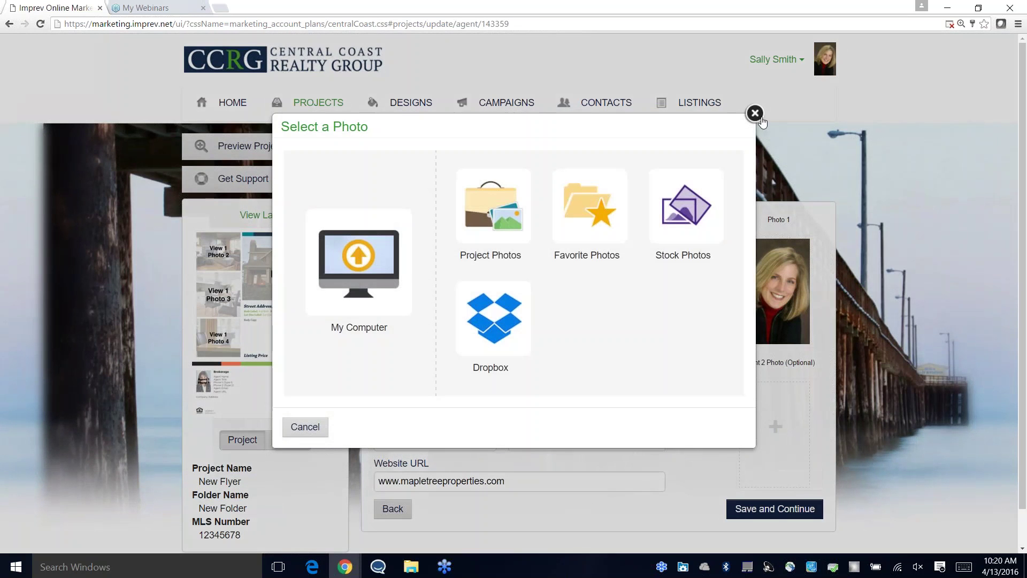
{"action": "left_click", "coordinate": [755, 114]}
{"action": "left_click", "coordinate": [775, 508]}
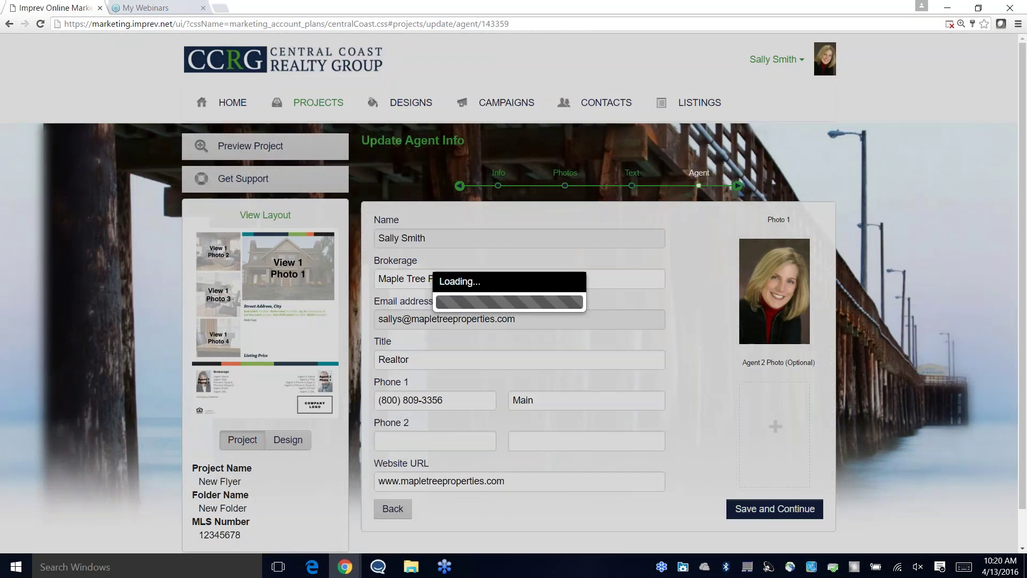
{"action": "left_click", "coordinate": [740, 214]}
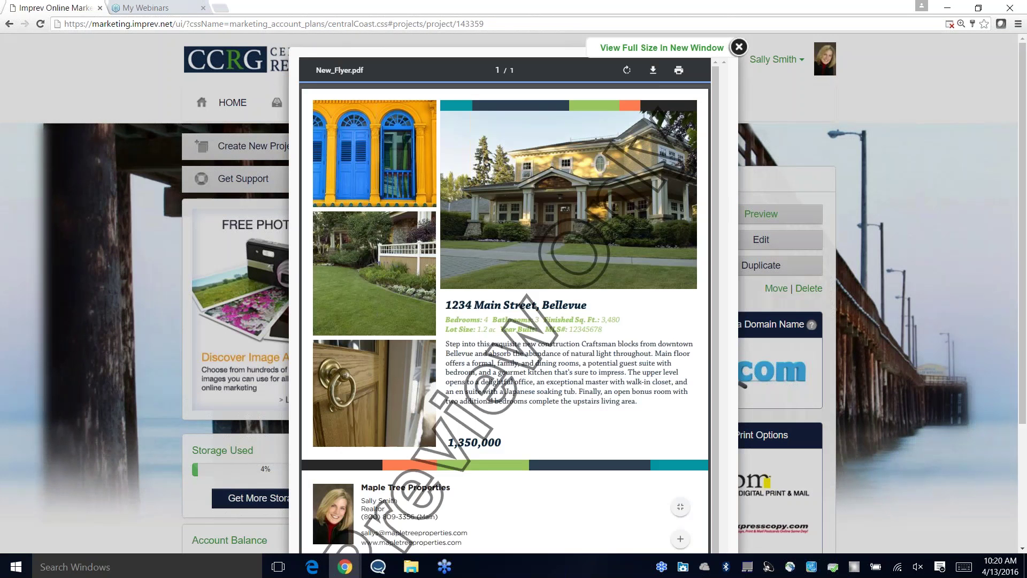
{"action": "scroll", "coordinate": [711, 162], "scroll_direction": "down", "scroll_amount": 5}
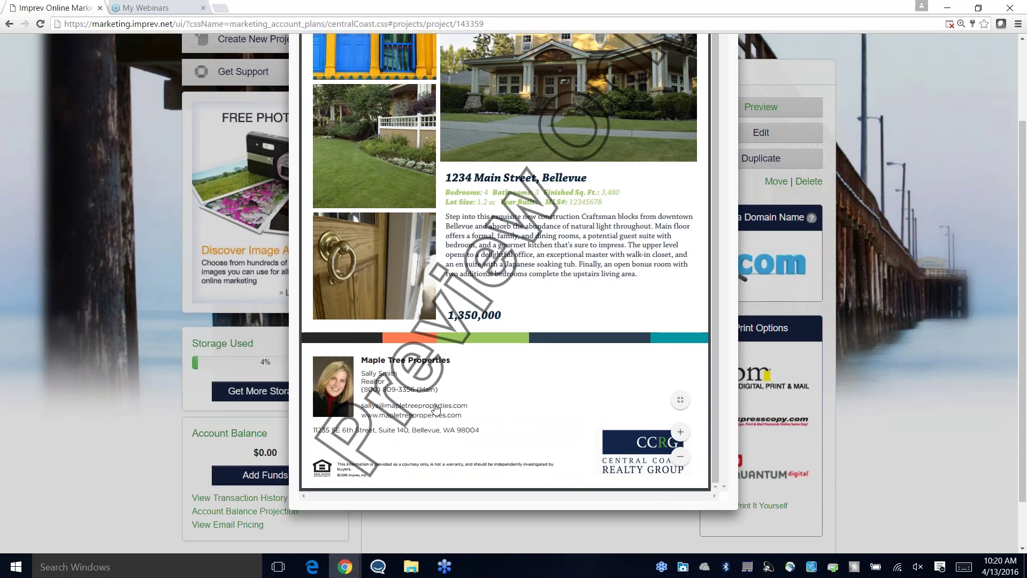
{"action": "scroll", "coordinate": [710, 171], "scroll_direction": "up", "scroll_amount": 5}
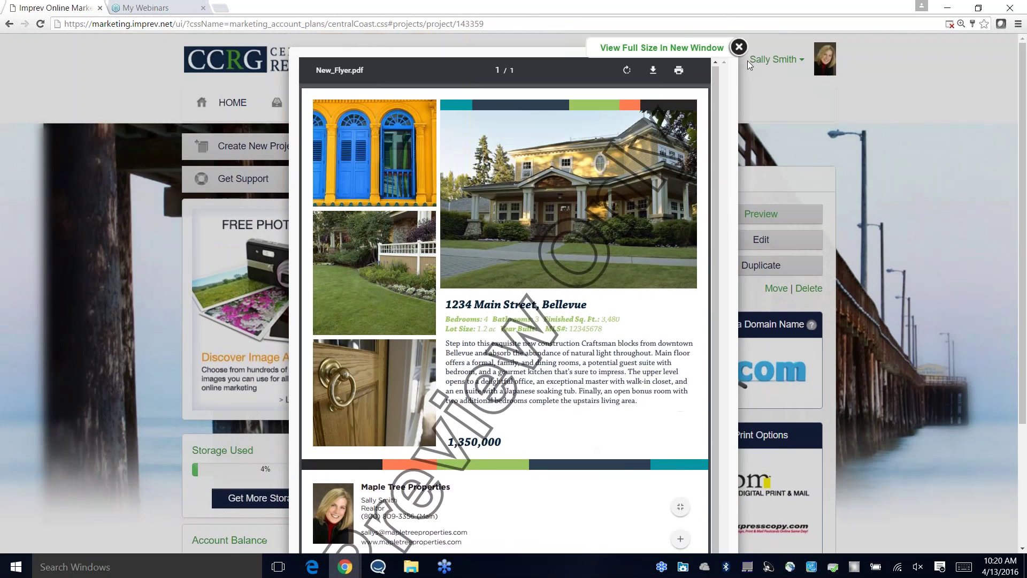
{"action": "left_click", "coordinate": [739, 48]}
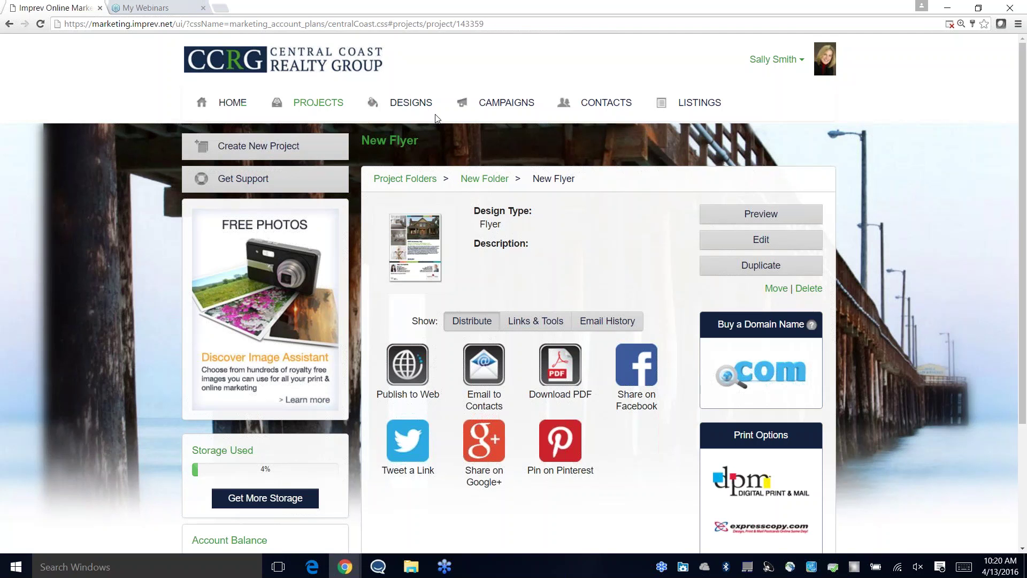
Step: Glance over the design gallery, then show Listings with the 1234 Main Street, Bellevue listing
{"action": "left_click", "coordinate": [412, 103]}
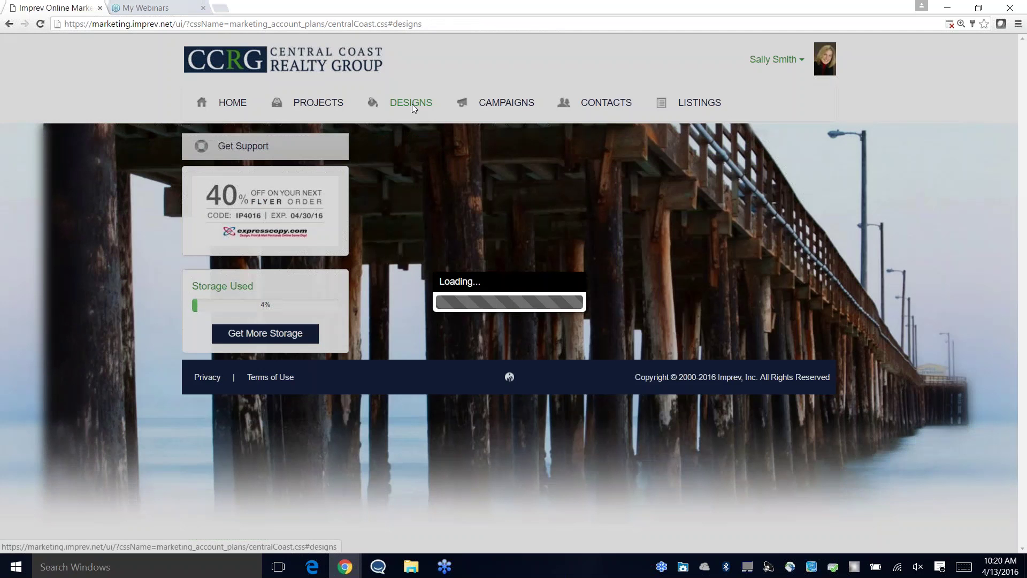
{"action": "scroll", "coordinate": [528, 321], "scroll_direction": "down", "scroll_amount": 1}
{"action": "scroll", "coordinate": [413, 316], "scroll_direction": "down", "scroll_amount": 3}
{"action": "scroll", "coordinate": [904, 409], "scroll_direction": "up", "scroll_amount": 4}
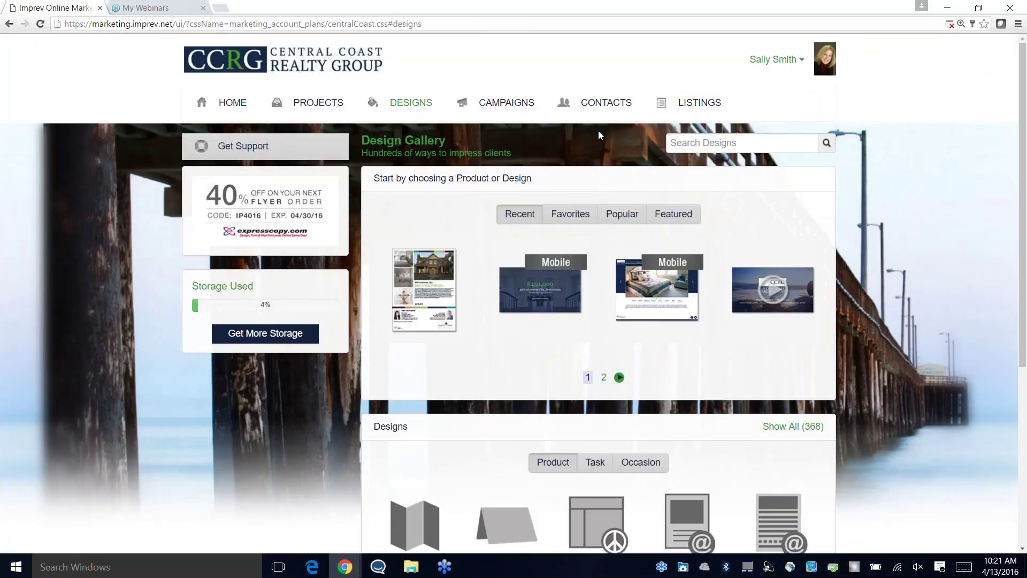
{"action": "left_click", "coordinate": [702, 103]}
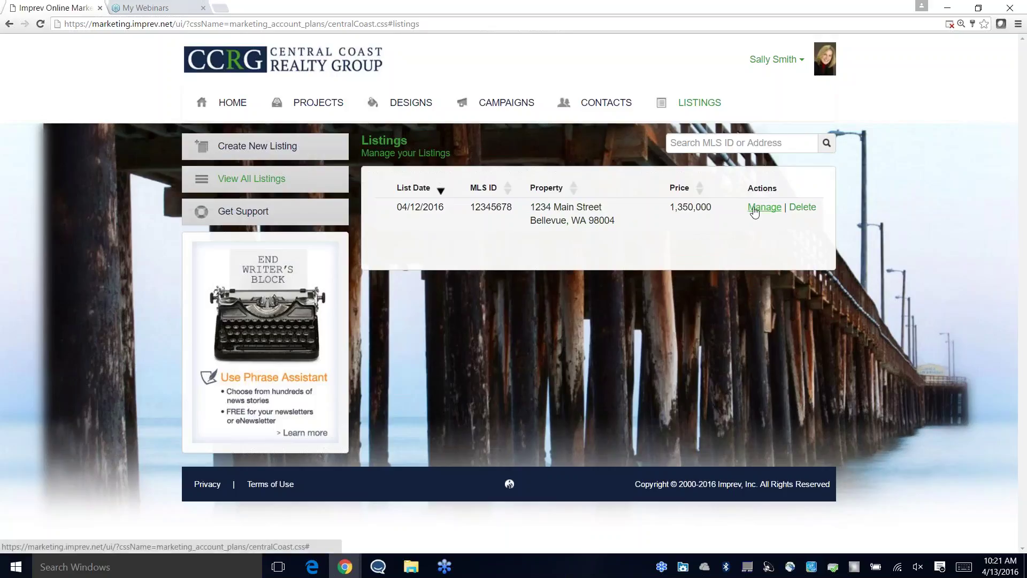
Step: Open the 1234 Main Street listing, read its full Remarks, save, and look over its eight photos
{"action": "left_click", "coordinate": [588, 214]}
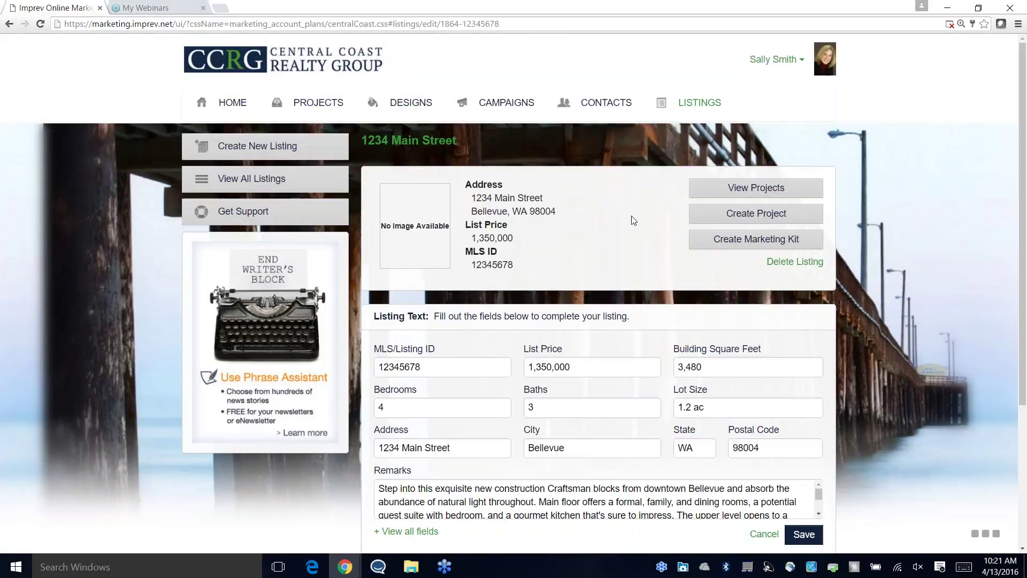
{"action": "scroll", "coordinate": [859, 308], "scroll_direction": "down", "scroll_amount": 5}
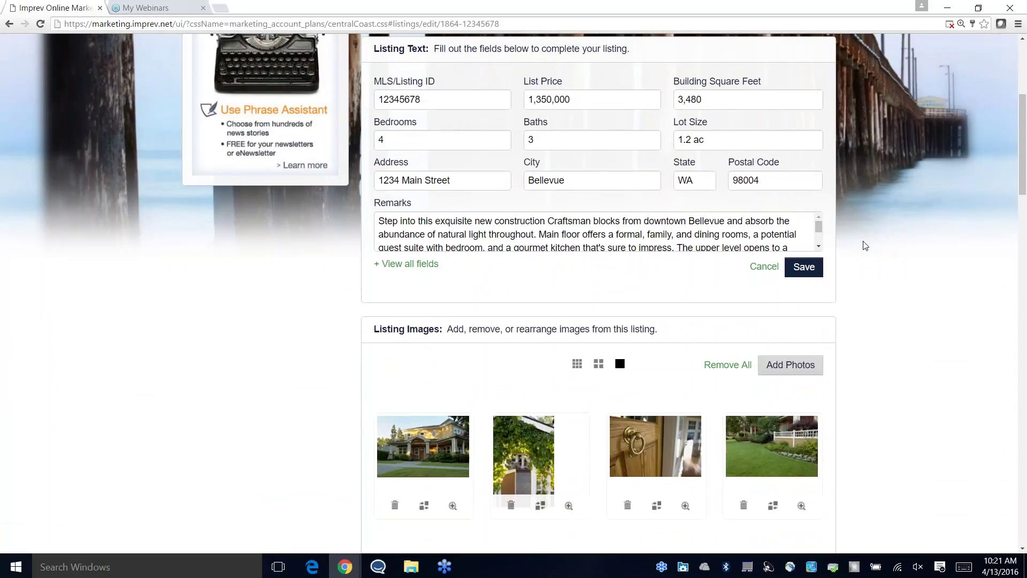
{"action": "left_click", "coordinate": [821, 229]}
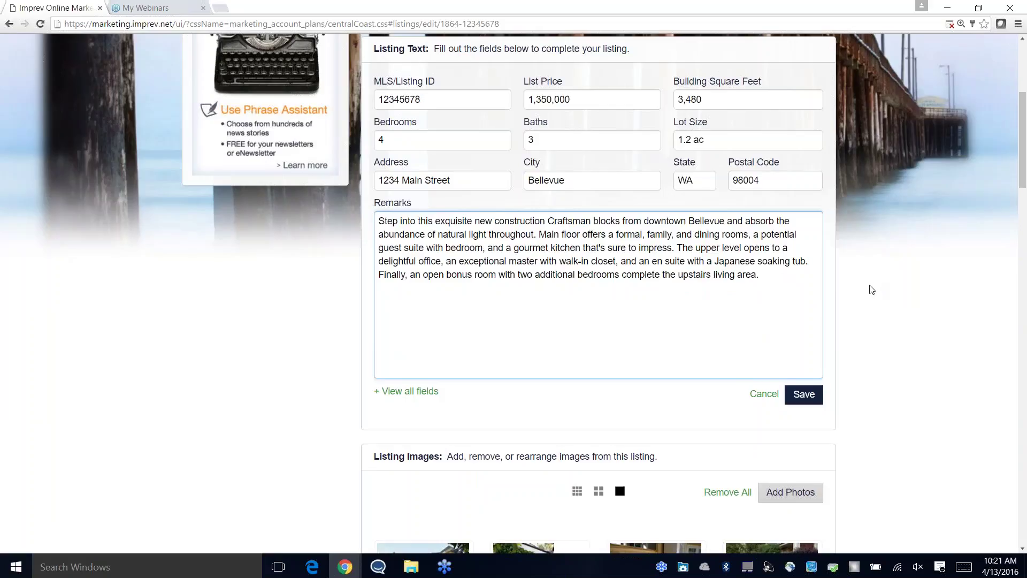
{"action": "scroll", "coordinate": [875, 289], "scroll_direction": "down", "scroll_amount": 4}
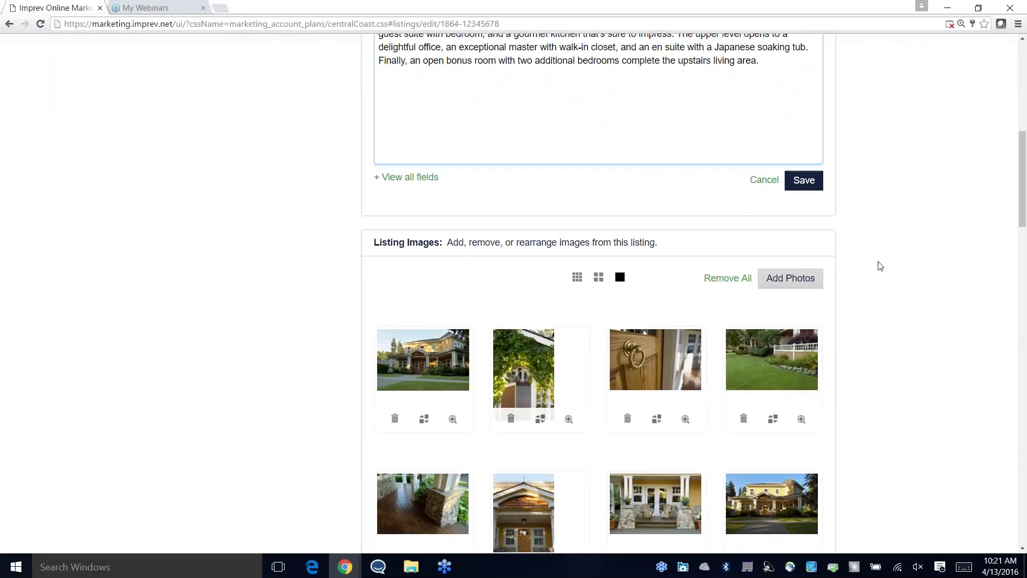
{"action": "left_click", "coordinate": [813, 178]}
{"action": "scroll", "coordinate": [887, 172], "scroll_direction": "down", "scroll_amount": 2}
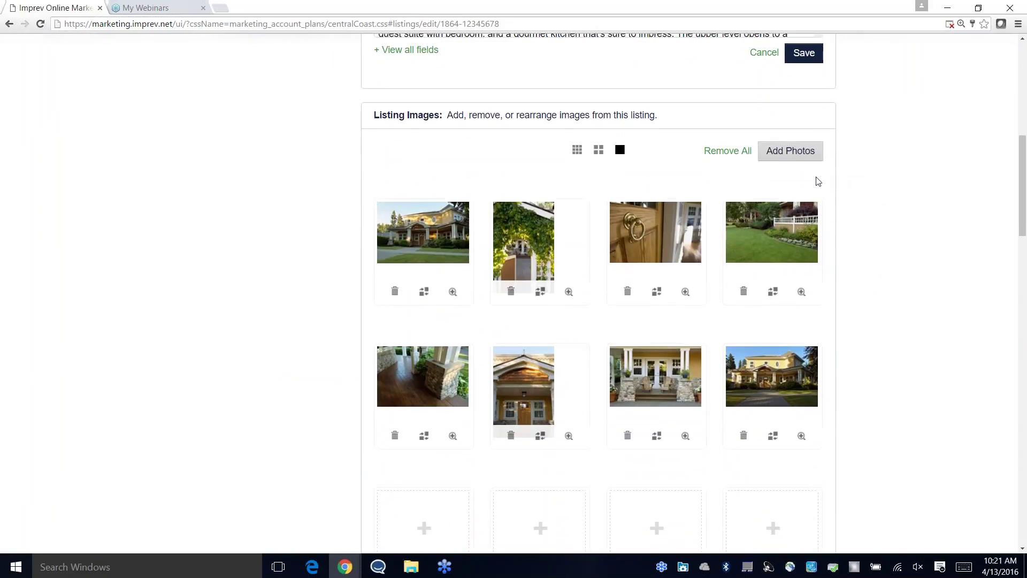
{"action": "scroll", "coordinate": [846, 181], "scroll_direction": "down", "scroll_amount": 1}
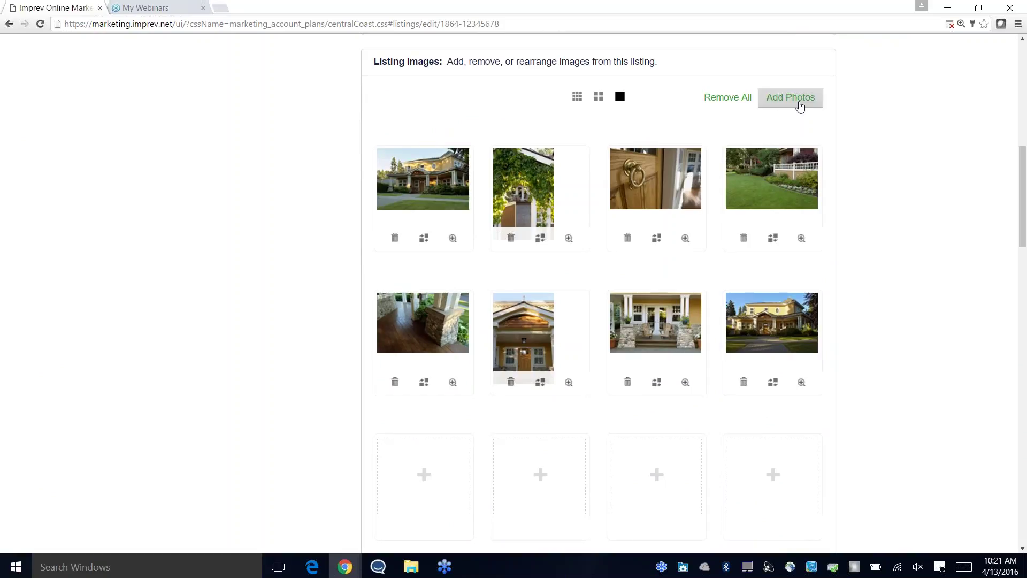
{"action": "scroll", "coordinate": [799, 107], "scroll_direction": "down", "scroll_amount": 4}
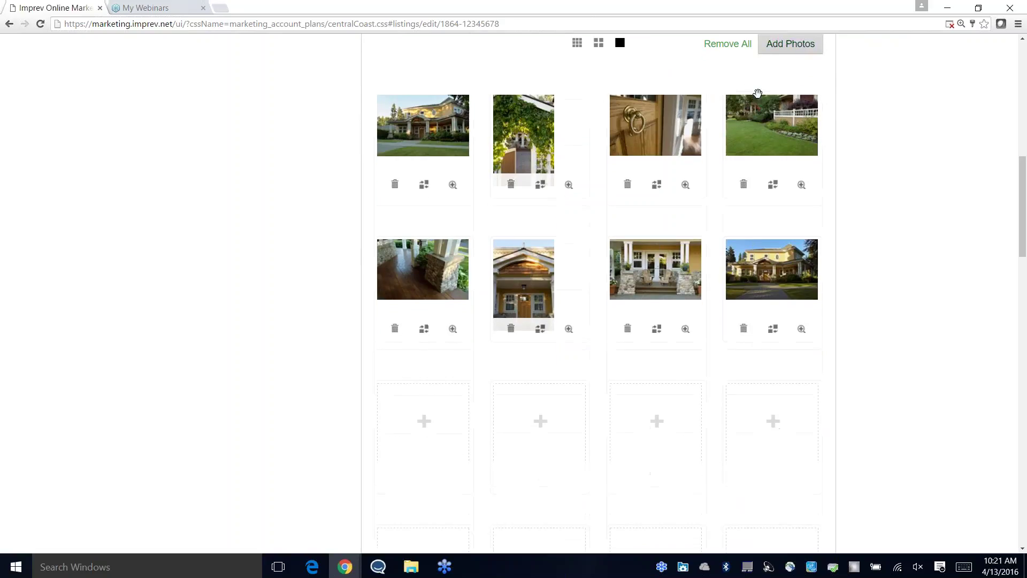
{"action": "scroll", "coordinate": [738, 316], "scroll_direction": "down", "scroll_amount": 5}
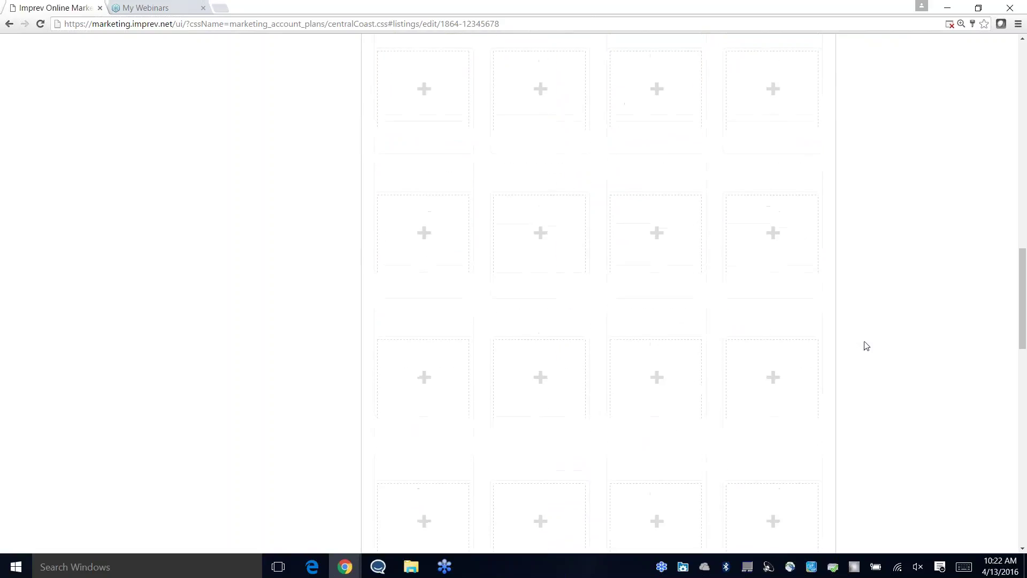
{"action": "scroll", "coordinate": [868, 339], "scroll_direction": "up", "scroll_amount": 10}
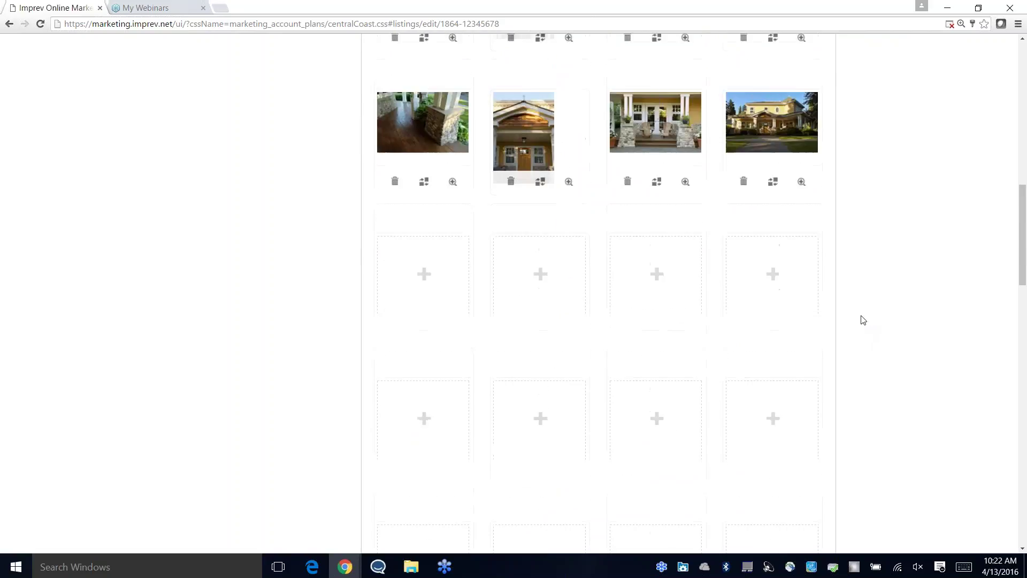
{"action": "scroll", "coordinate": [859, 305], "scroll_direction": "up", "scroll_amount": 8}
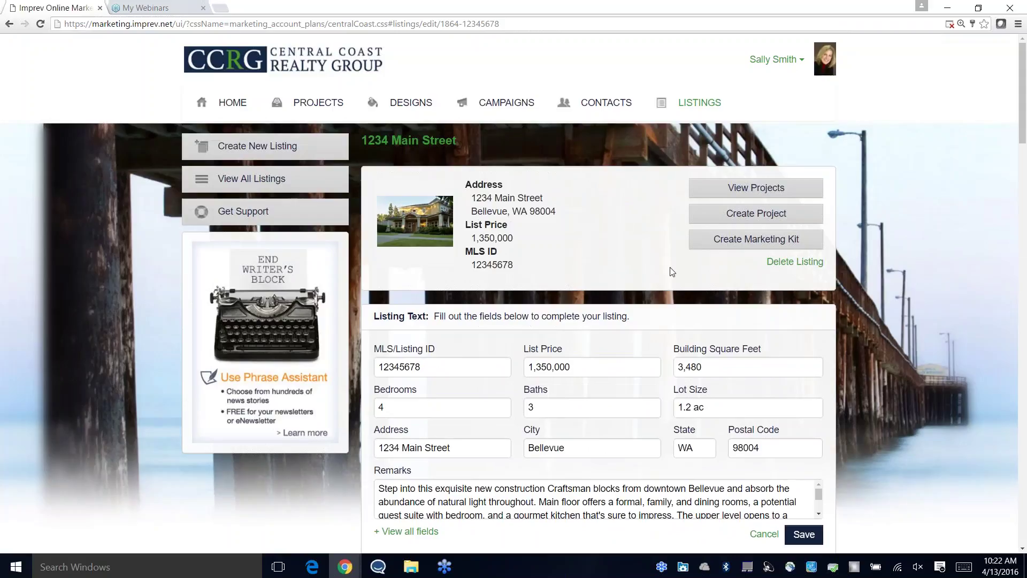
Step: Try starting a project from the listing, then go back and reopen 1234 Main Street
{"action": "left_click", "coordinate": [763, 215]}
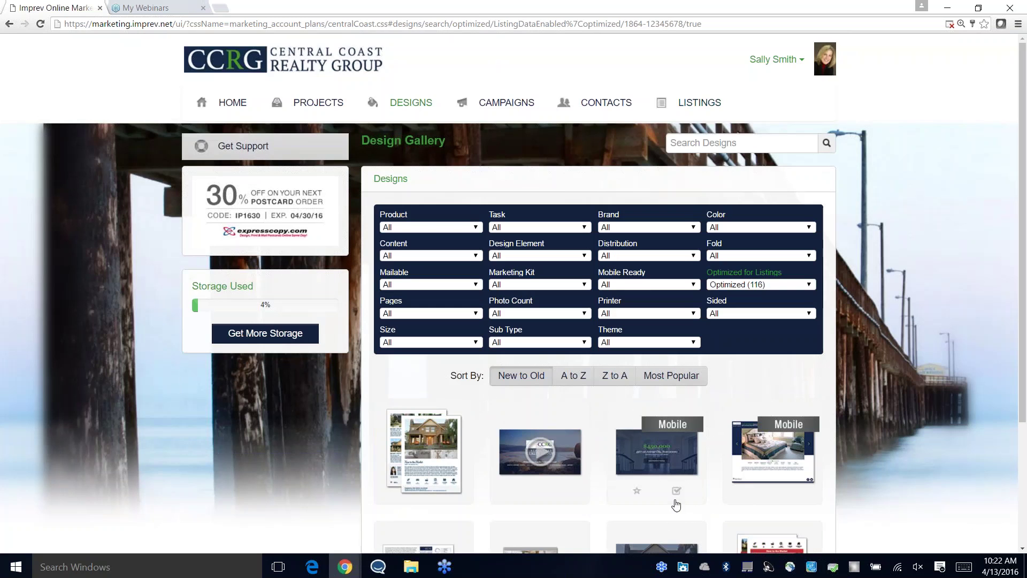
{"action": "scroll", "coordinate": [676, 504], "scroll_direction": "down", "scroll_amount": 3}
{"action": "scroll", "coordinate": [676, 481], "scroll_direction": "up", "scroll_amount": 3}
{"action": "left_click", "coordinate": [701, 109]}
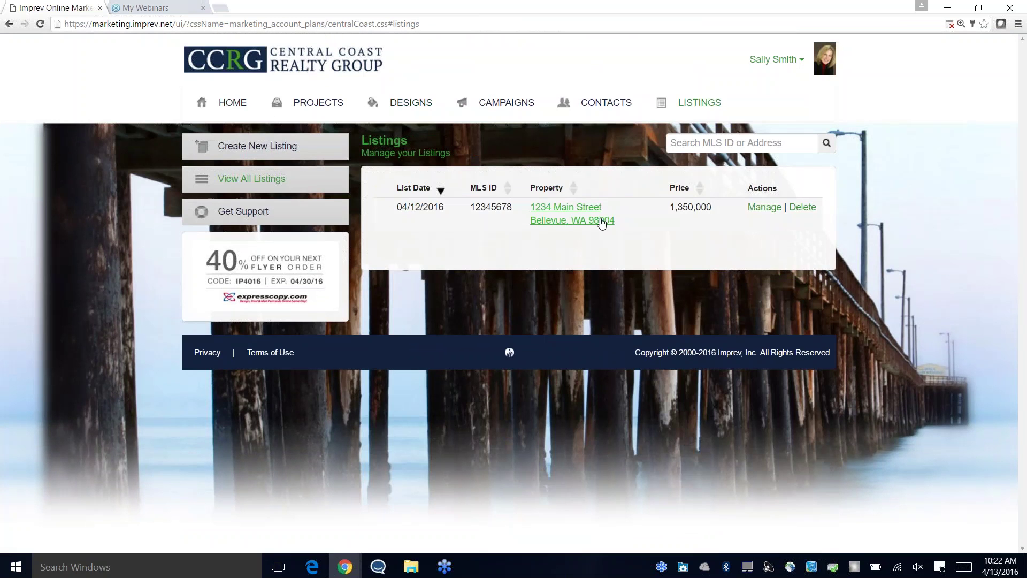
{"action": "left_click", "coordinate": [560, 220]}
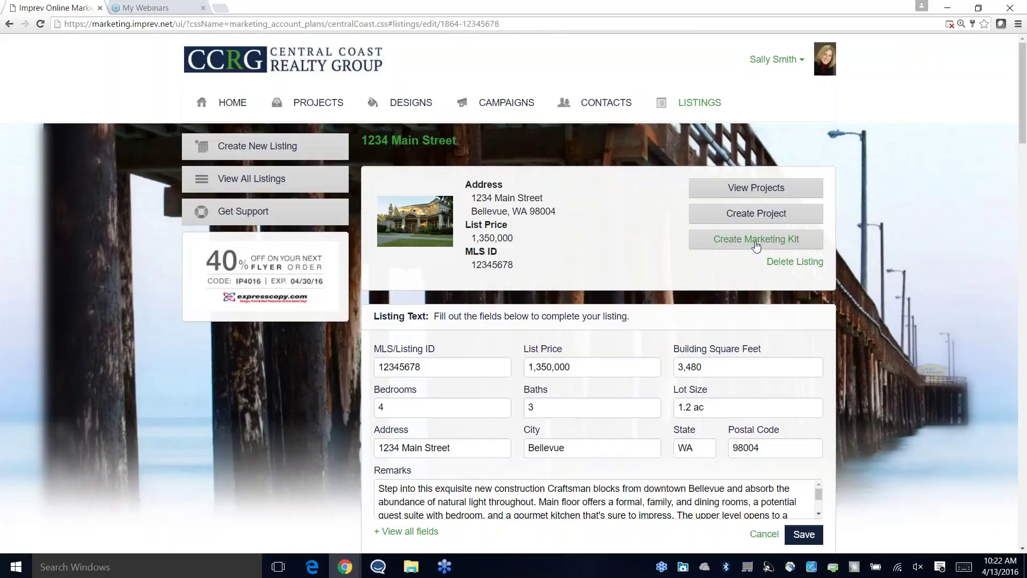
Step: Create a Just Listed - Marketing Kit 2 kit and confirm its six projects
{"action": "left_click", "coordinate": [756, 246]}
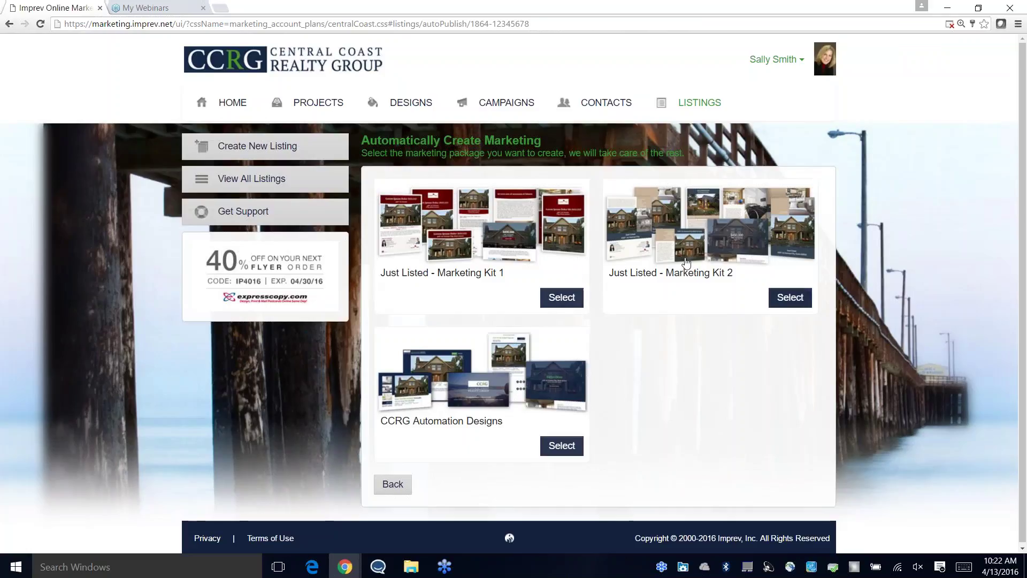
{"action": "left_click", "coordinate": [790, 308]}
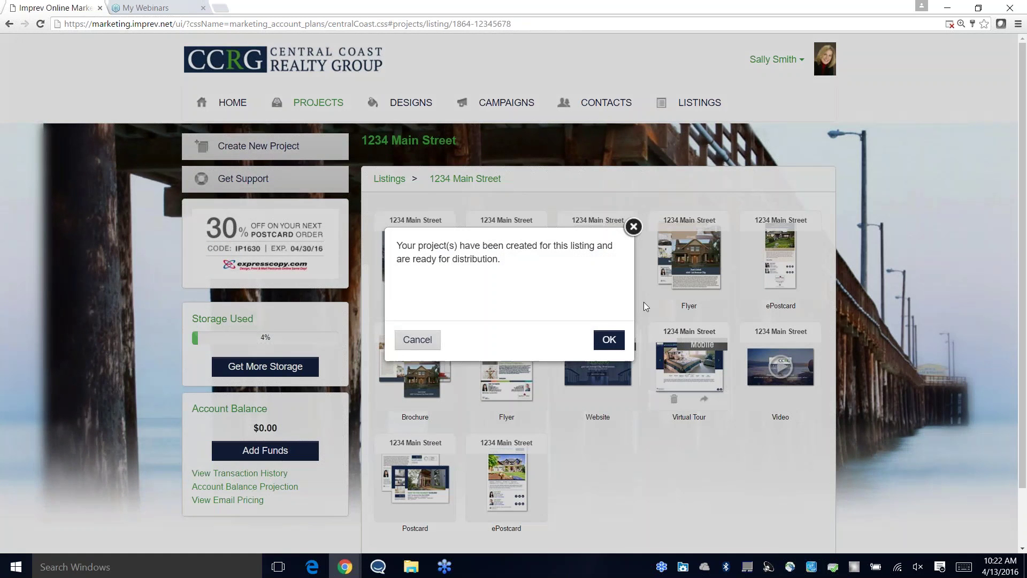
{"action": "left_click", "coordinate": [608, 339]}
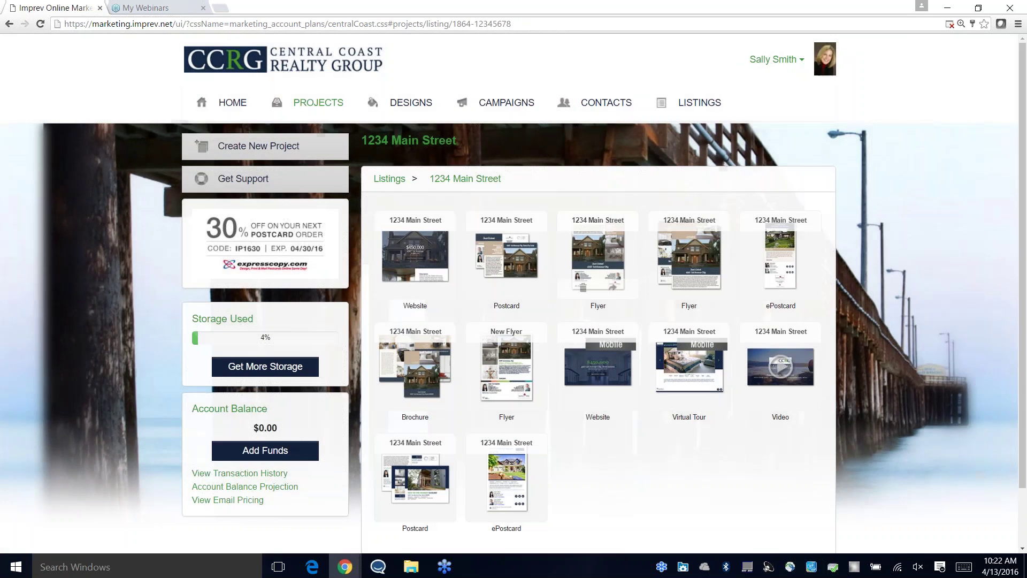
Step: View a Flyer project's details, then return to the Listings page
{"action": "left_click", "coordinate": [596, 257]}
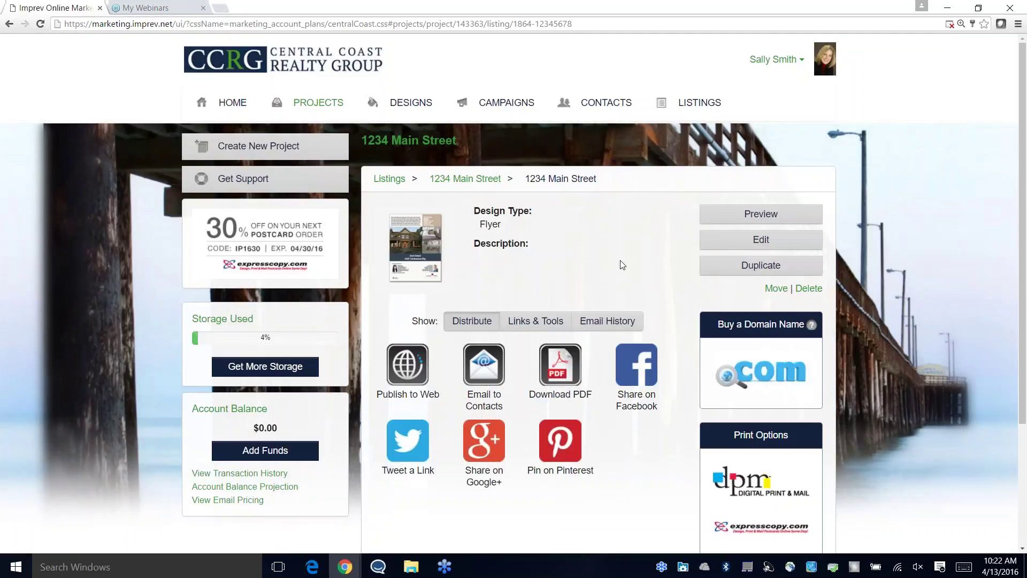
{"action": "left_click", "coordinate": [700, 107]}
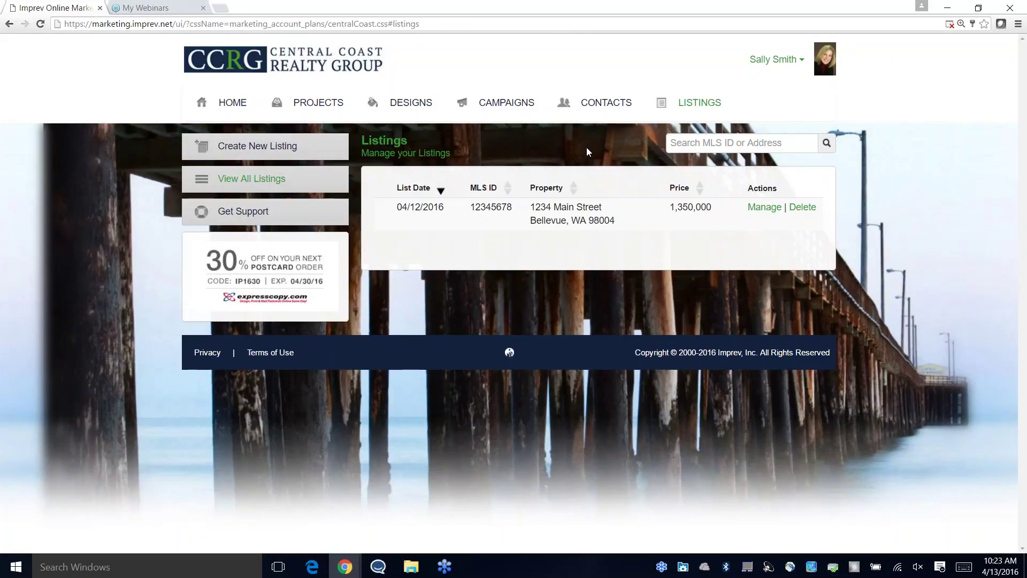
Step: Look through a blank Create New Listing form, then return to all listings
{"action": "left_click", "coordinate": [254, 149]}
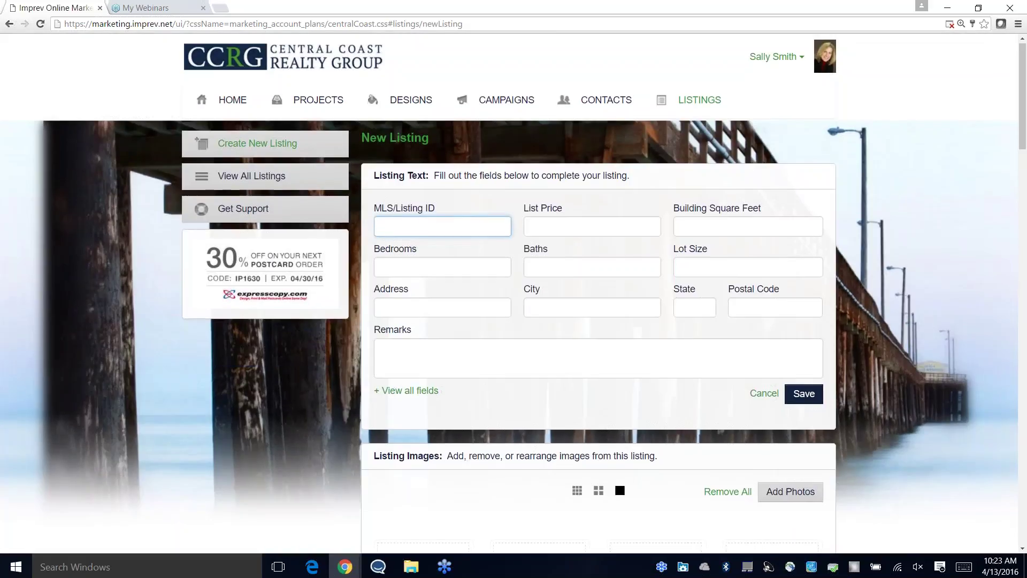
{"action": "scroll", "coordinate": [495, 214], "scroll_direction": "down", "scroll_amount": 2}
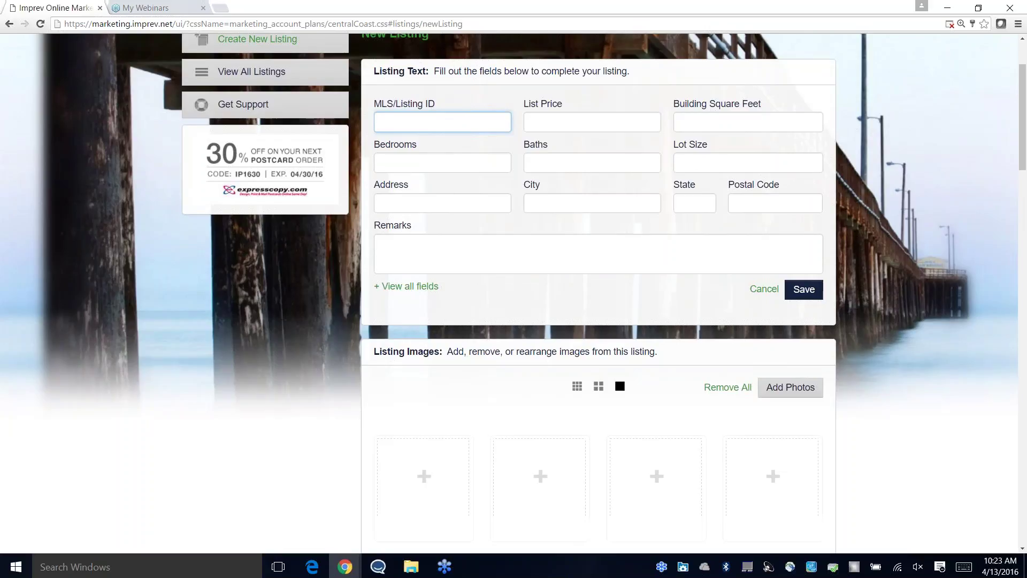
{"action": "scroll", "coordinate": [689, 368], "scroll_direction": "down", "scroll_amount": 2}
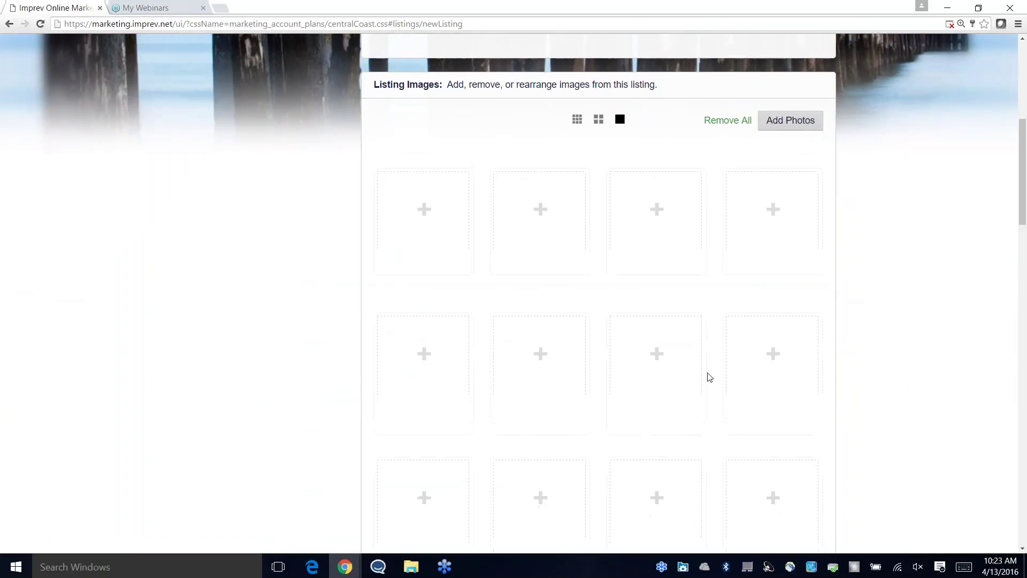
{"action": "scroll", "coordinate": [712, 369], "scroll_direction": "up", "scroll_amount": 4}
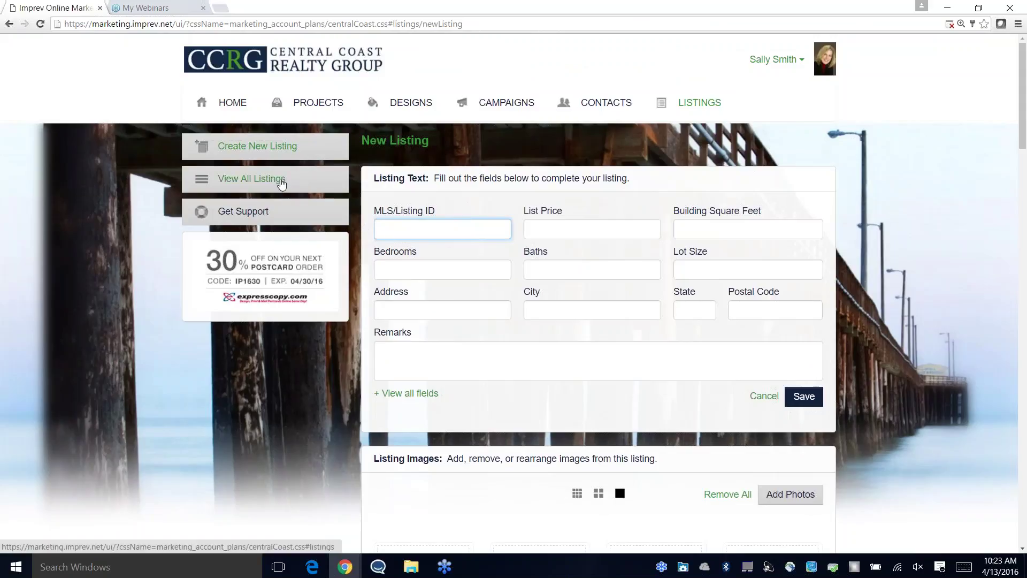
{"action": "left_click", "coordinate": [280, 184]}
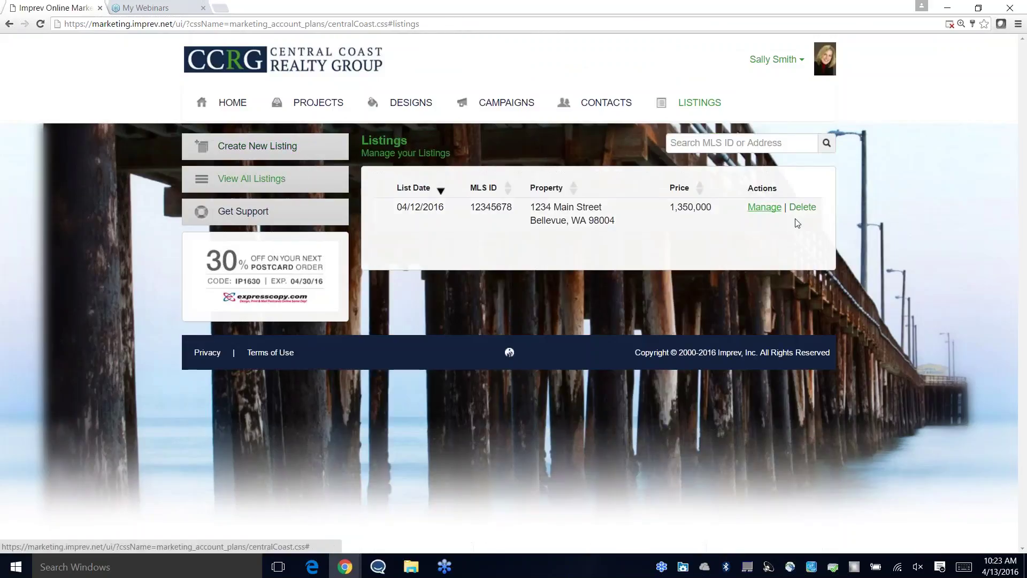
Step: Manage the 1234 Main Street listing (4 bedrooms, 3 baths, 3,480 sq ft)
{"action": "left_click", "coordinate": [763, 208]}
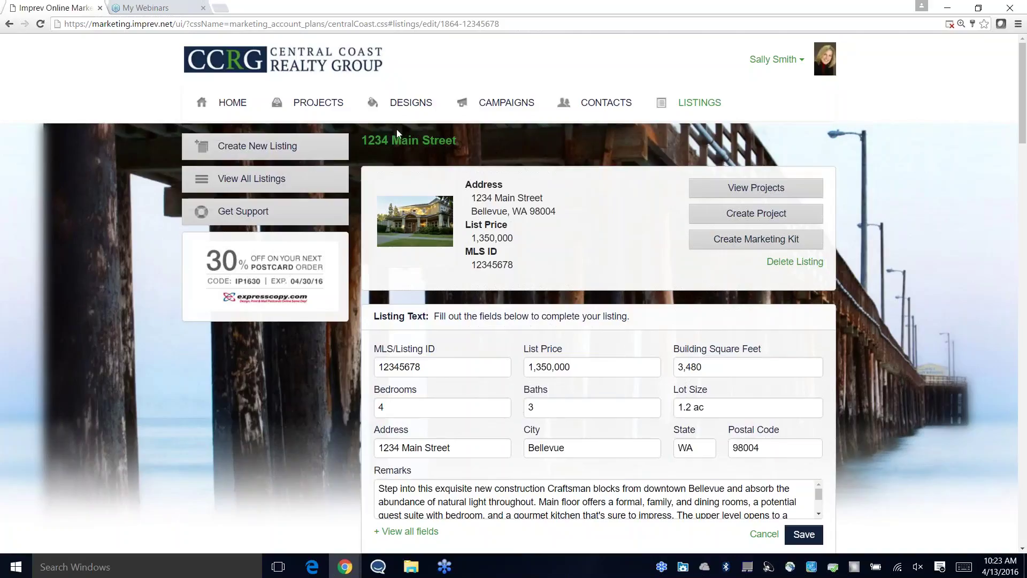
{"action": "left_click_drag", "start_coordinate": [363, 141], "coordinate": [455, 143]}
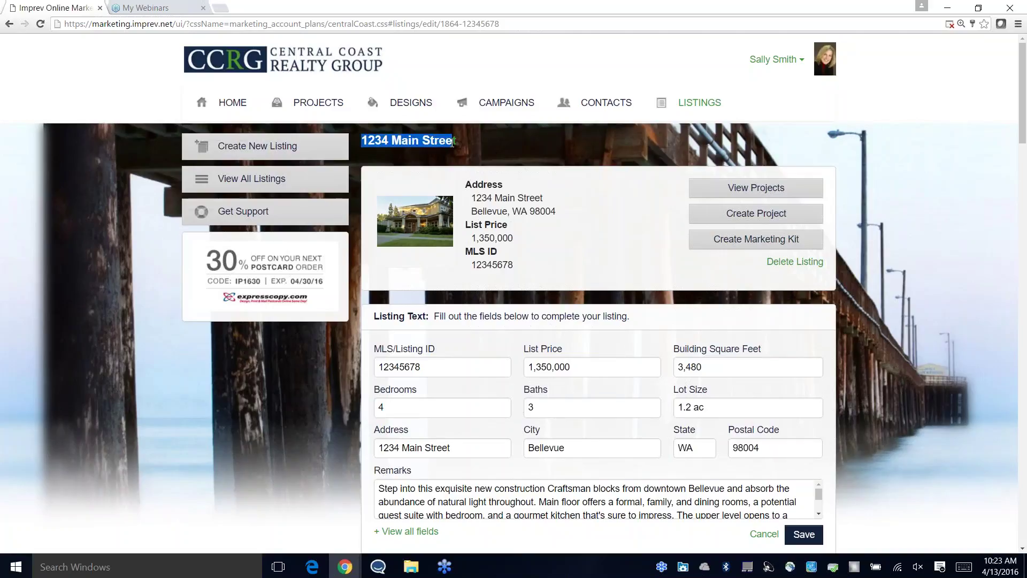
{"action": "left_click", "coordinate": [453, 145]}
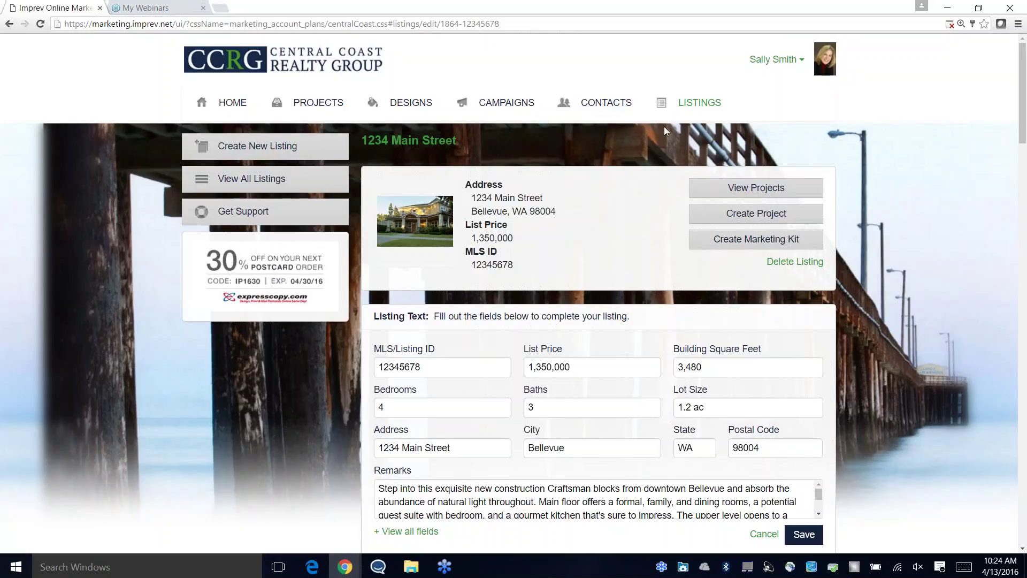
Step: Preview the Holidays - Traditional 2016 campaign's events on the Campaigns page, then cancel without selecting
{"action": "left_click", "coordinate": [500, 103]}
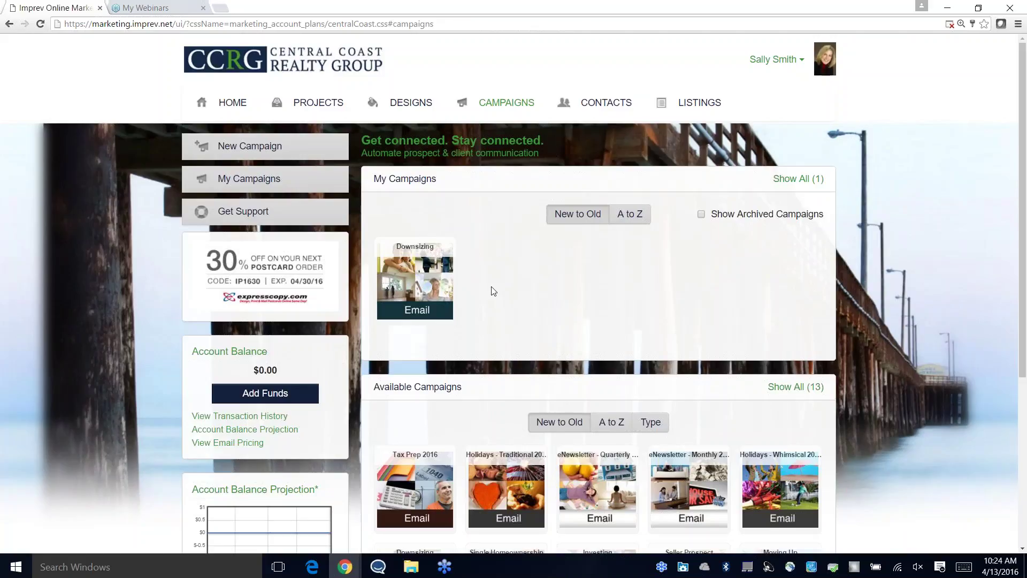
{"action": "scroll", "coordinate": [489, 297], "scroll_direction": "down", "scroll_amount": 3}
{"action": "scroll", "coordinate": [509, 284], "scroll_direction": "down", "scroll_amount": 1}
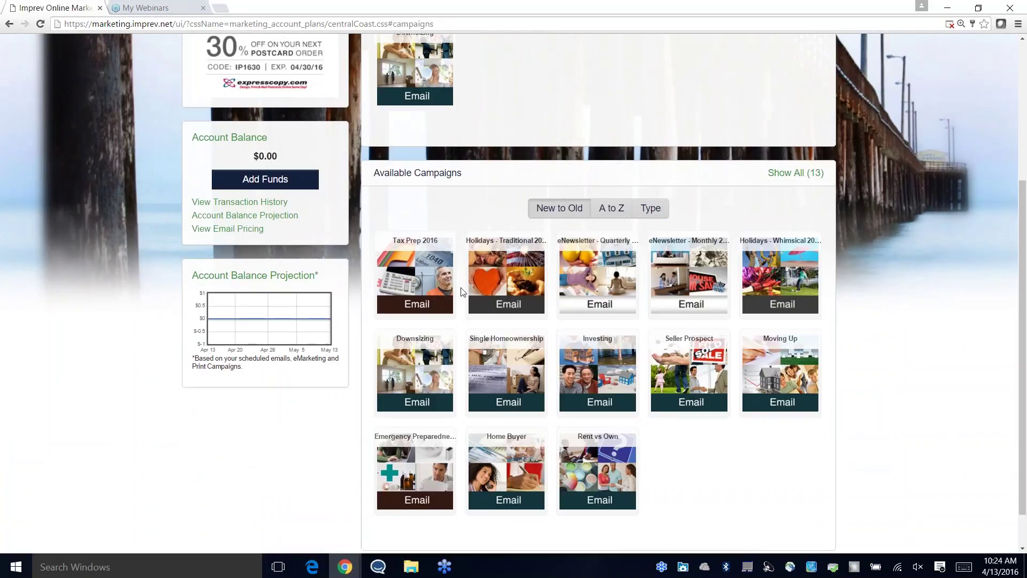
{"action": "left_click", "coordinate": [517, 282]}
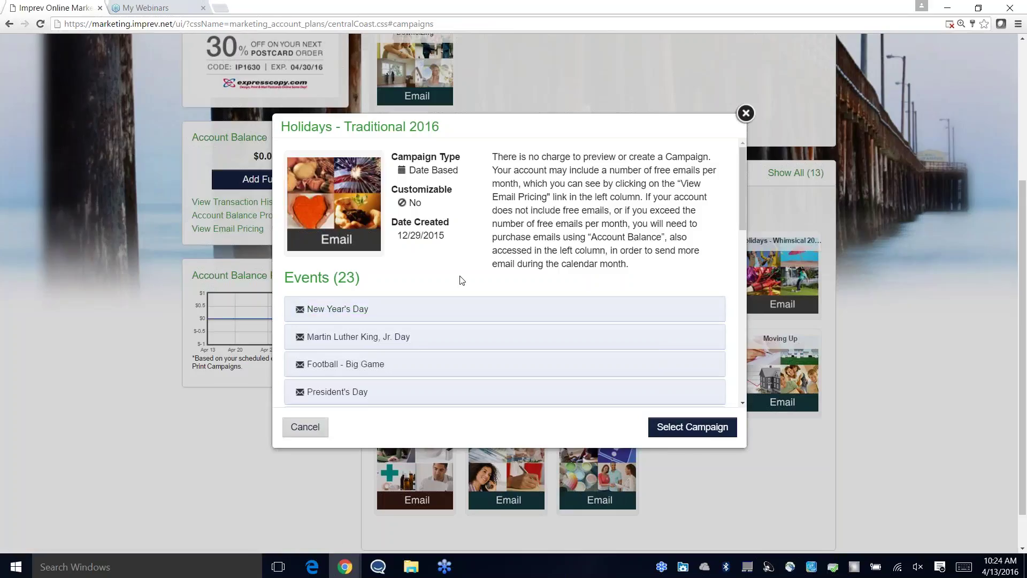
{"action": "scroll", "coordinate": [466, 281], "scroll_direction": "down", "scroll_amount": 3}
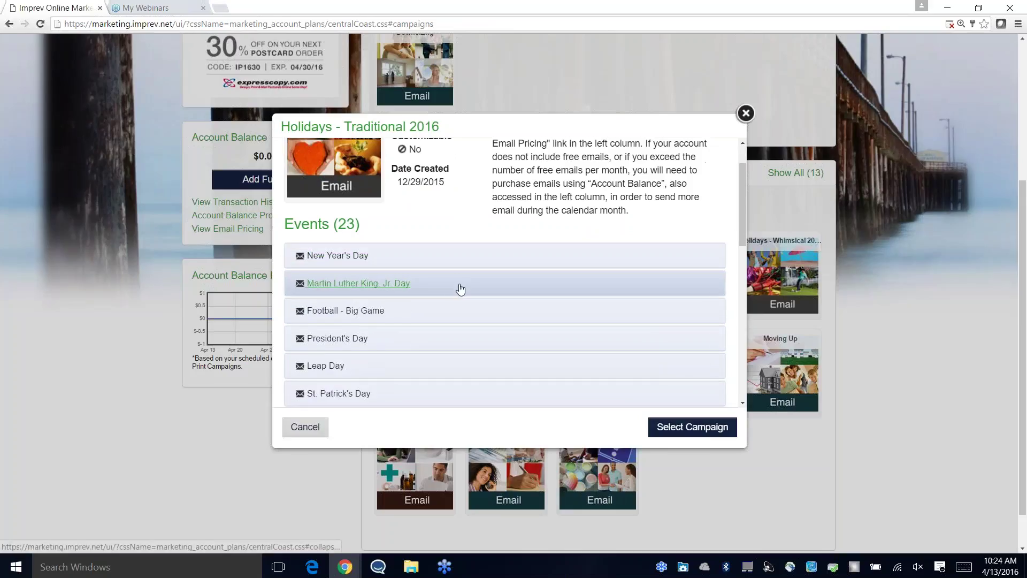
{"action": "scroll", "coordinate": [455, 299], "scroll_direction": "down", "scroll_amount": 1}
{"action": "scroll", "coordinate": [451, 303], "scroll_direction": "up", "scroll_amount": 4}
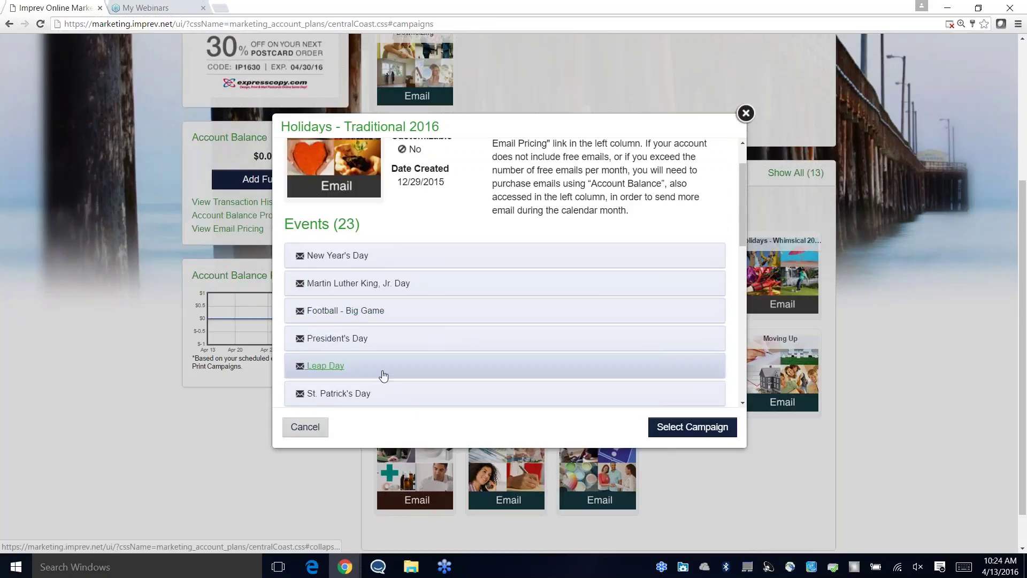
{"action": "left_click", "coordinate": [305, 426]}
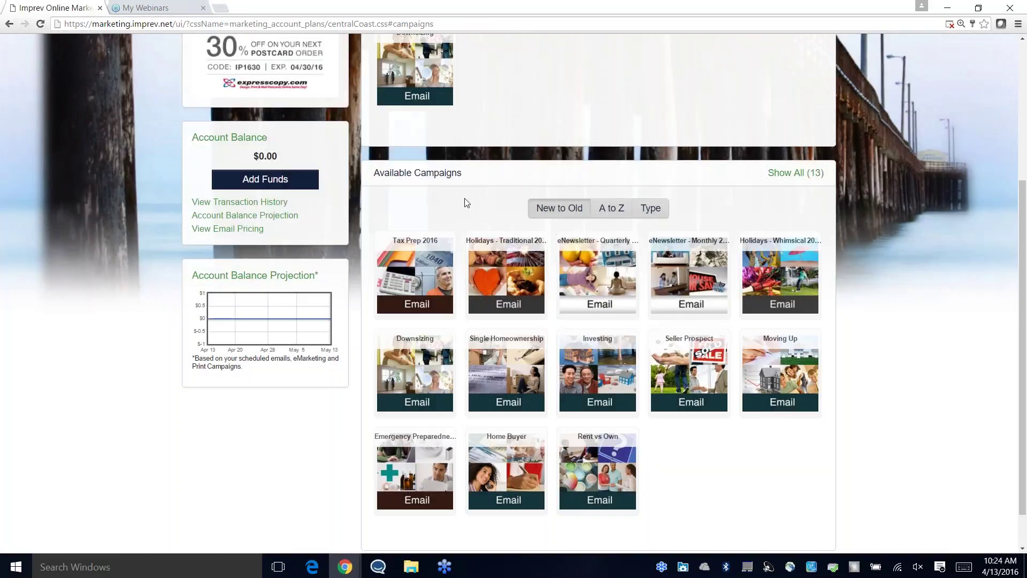
{"action": "scroll", "coordinate": [692, 268], "scroll_direction": "up", "scroll_amount": 1}
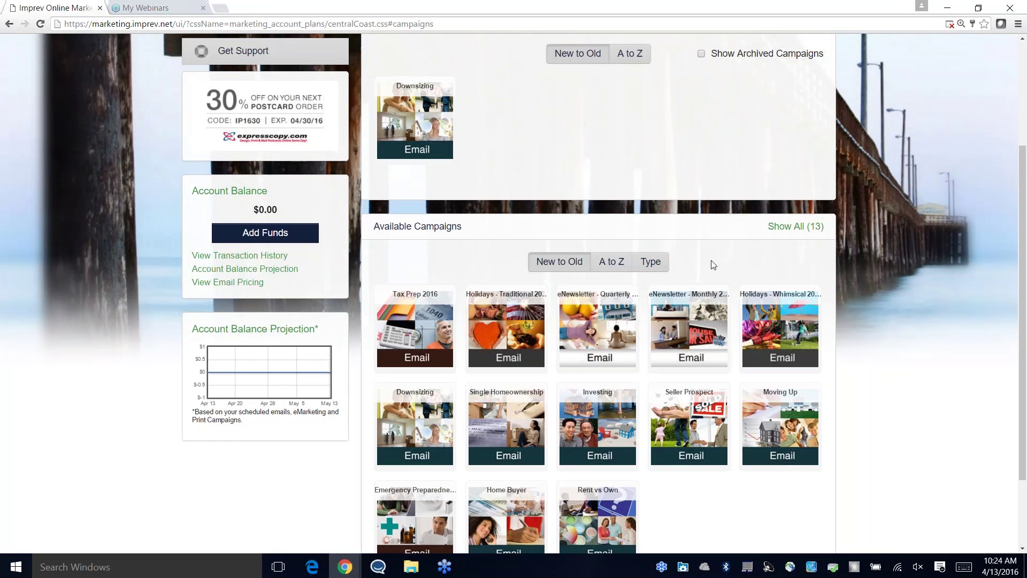
Step: Replace the Downsizing campaign's Desire Zipcode 98026 recipients with the Training Demo group and save
{"action": "left_click", "coordinate": [426, 117]}
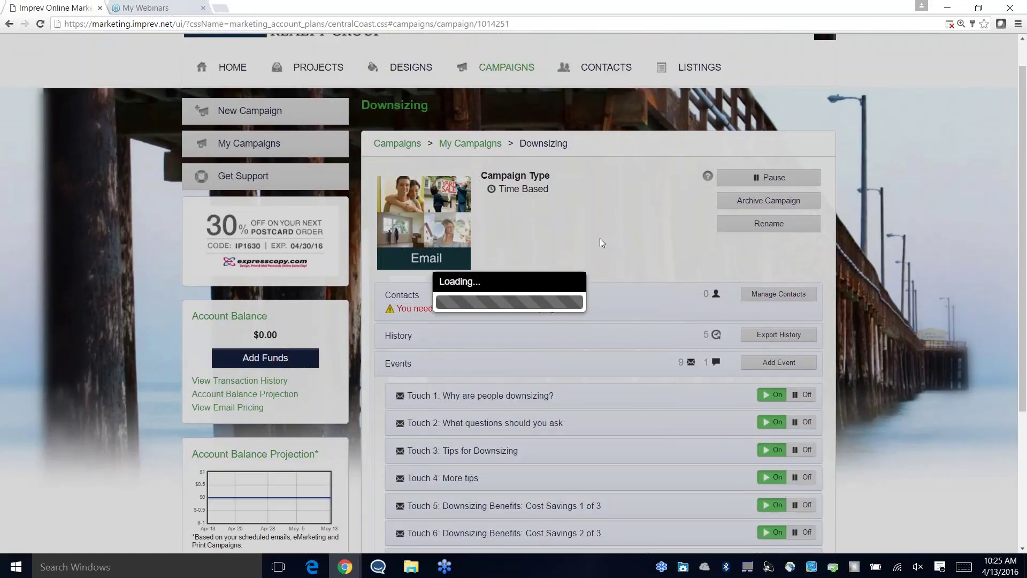
{"action": "scroll", "coordinate": [590, 237], "scroll_direction": "down", "scroll_amount": 2}
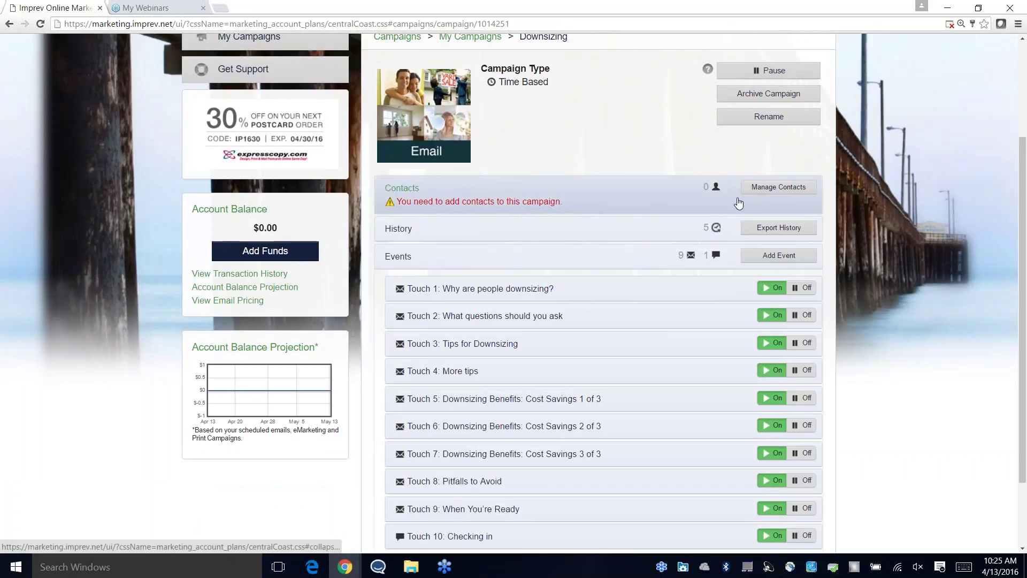
{"action": "left_click", "coordinate": [778, 187]}
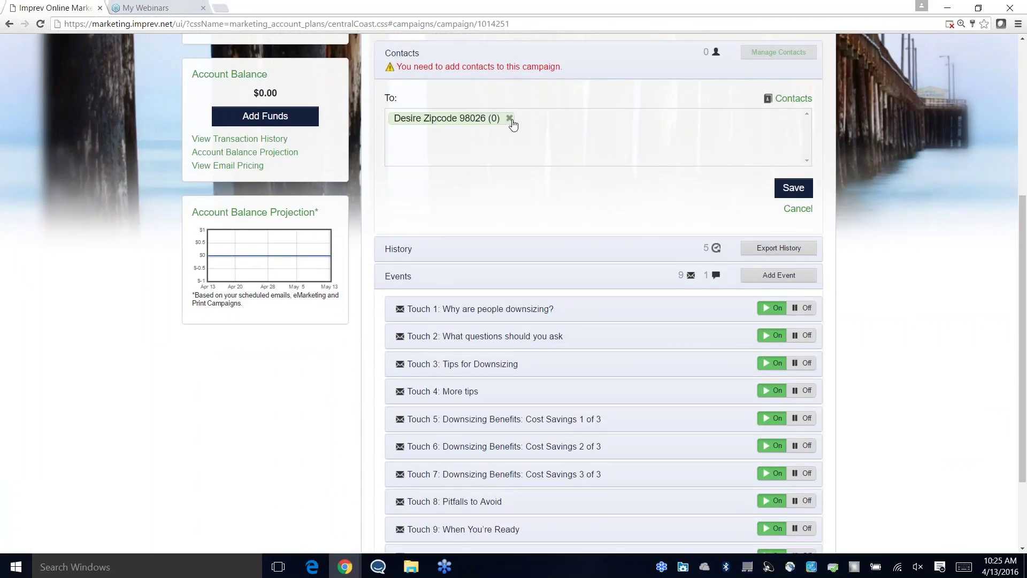
{"action": "left_click", "coordinate": [510, 119]}
{"action": "left_click", "coordinate": [793, 98]}
{"action": "left_click", "coordinate": [536, 160]}
{"action": "left_click", "coordinate": [293, 207]}
{"action": "left_click", "coordinate": [709, 427]}
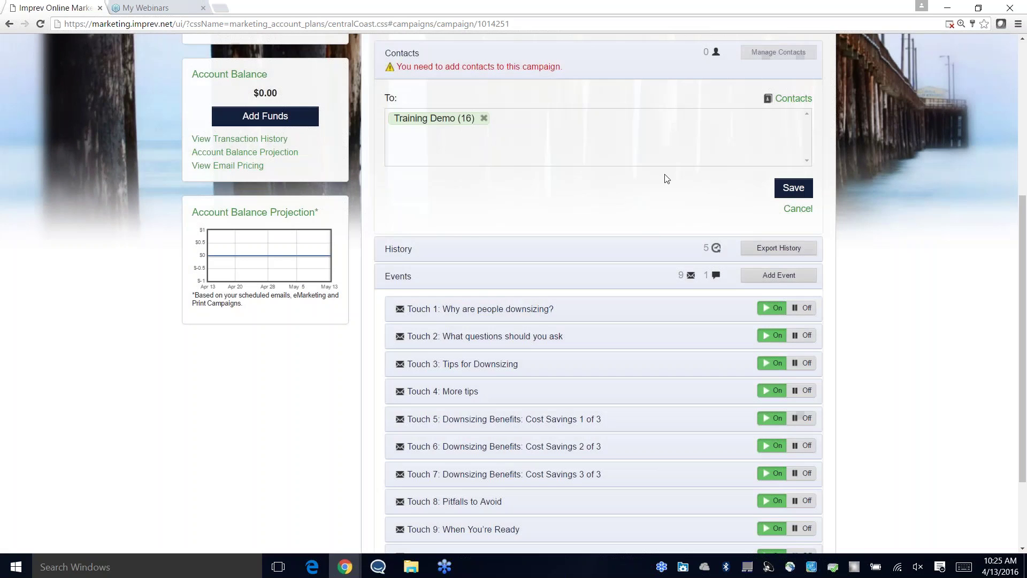
{"action": "left_click", "coordinate": [774, 190]}
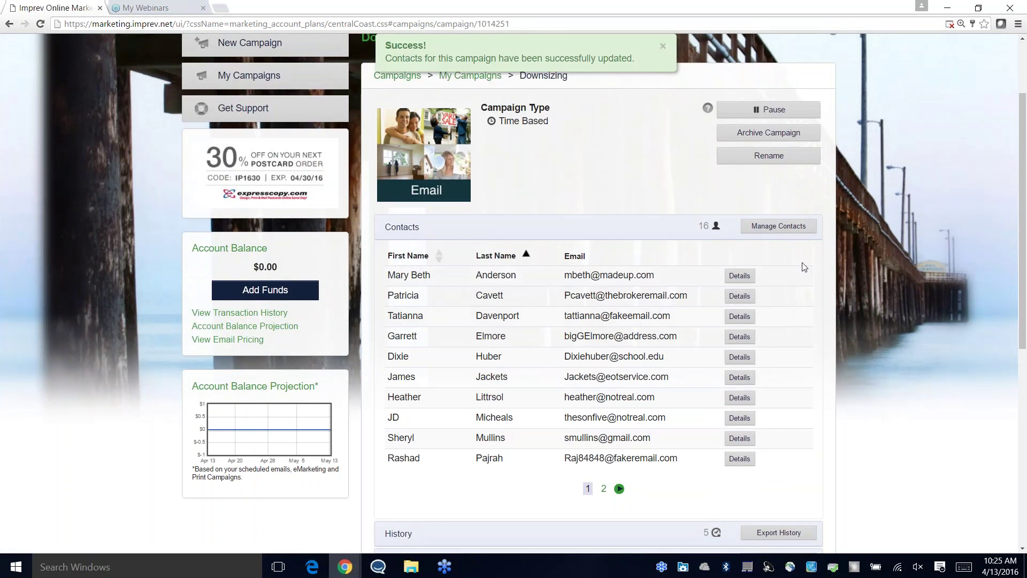
{"action": "scroll", "coordinate": [635, 378], "scroll_direction": "down", "scroll_amount": 3}
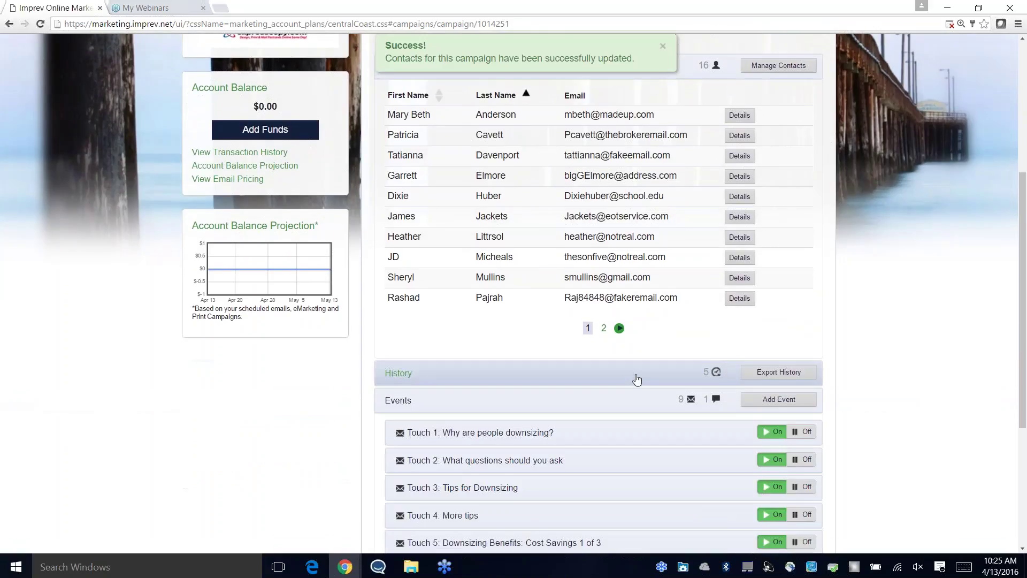
{"action": "scroll", "coordinate": [649, 225], "scroll_direction": "down", "scroll_amount": 4}
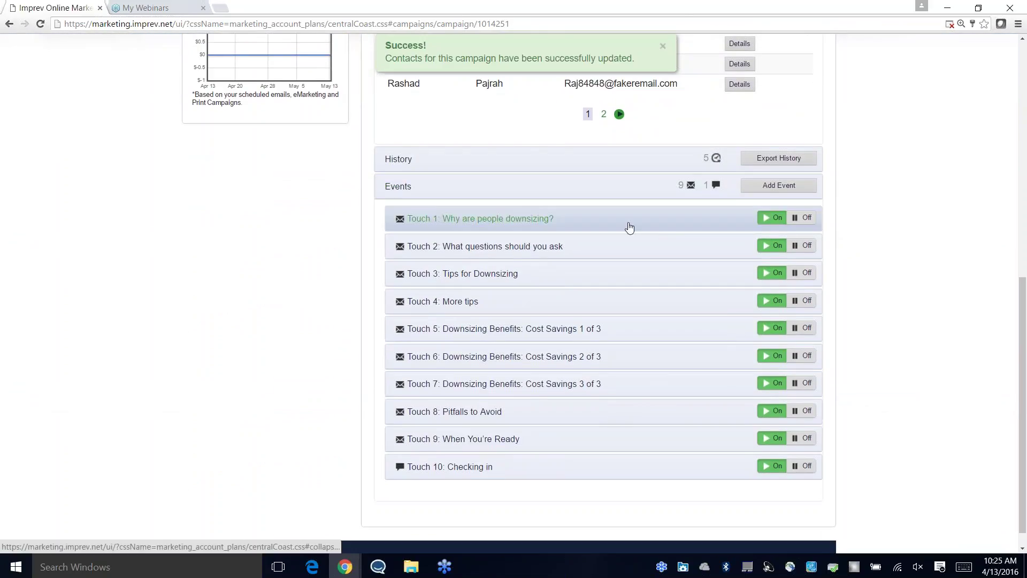
Step: Expand Touch 1 ('What's Up with Downsizing?') and Touch 2, then preview Touch 1's email
{"action": "left_click", "coordinate": [547, 222]}
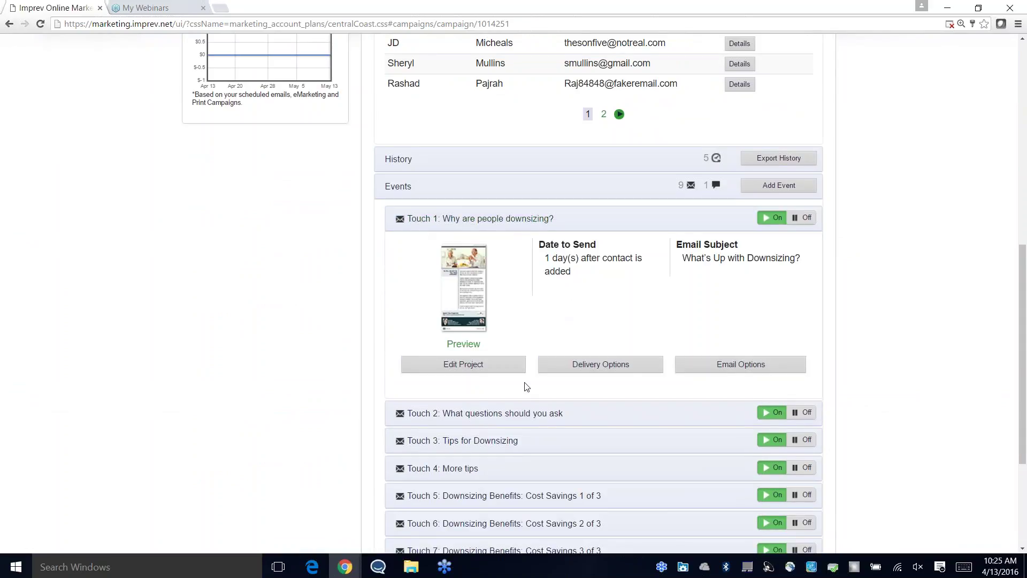
{"action": "left_click", "coordinate": [525, 416]}
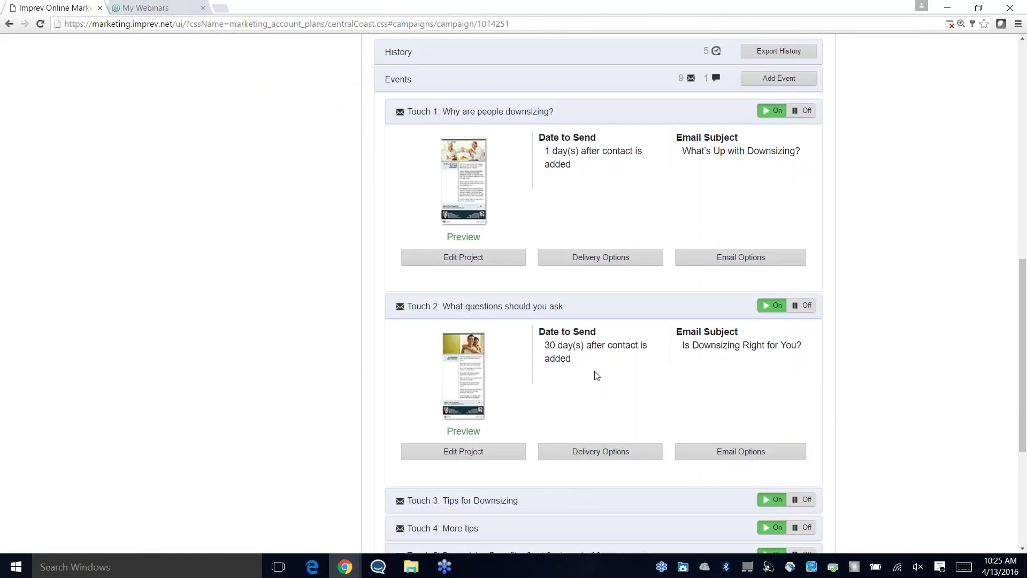
{"action": "scroll", "coordinate": [596, 376], "scroll_direction": "up", "scroll_amount": 2}
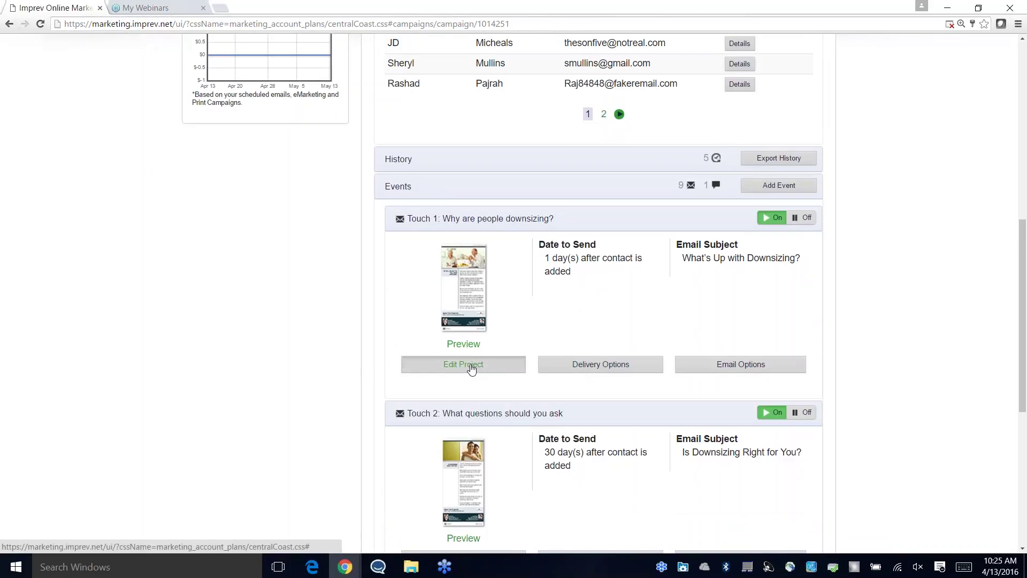
{"action": "left_click", "coordinate": [474, 296]}
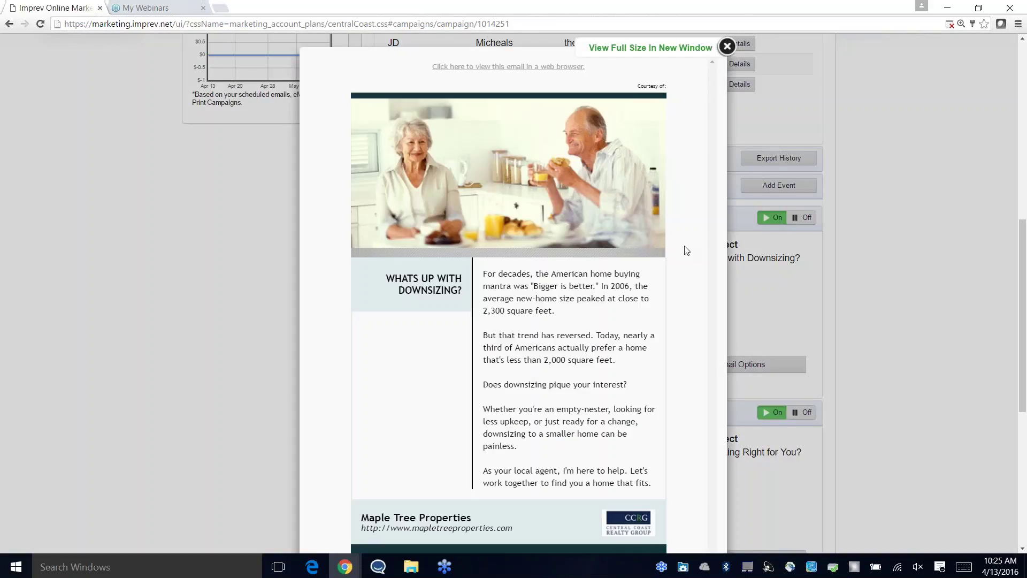
{"action": "scroll", "coordinate": [693, 248], "scroll_direction": "down", "scroll_amount": 3}
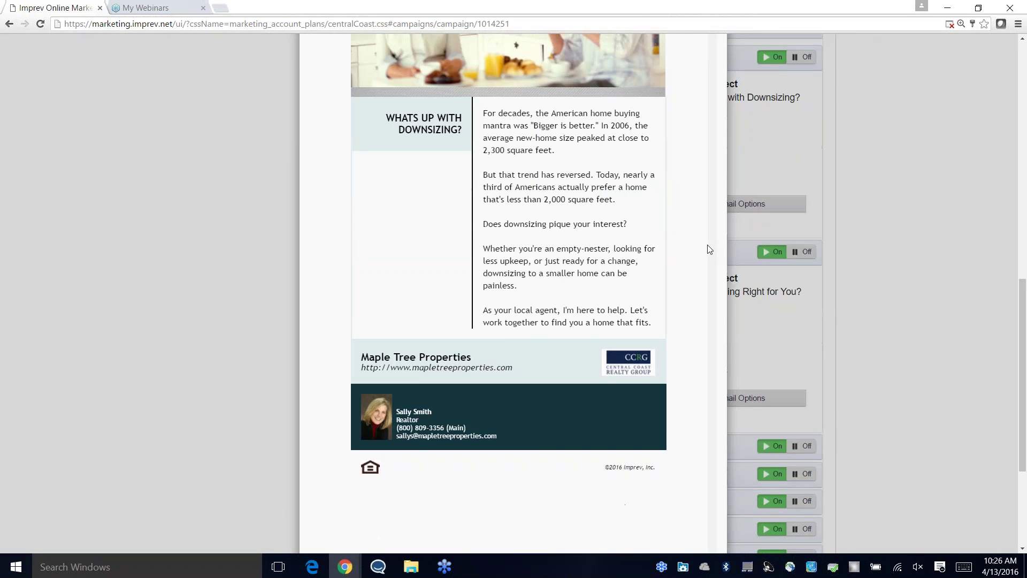
{"action": "scroll", "coordinate": [709, 249], "scroll_direction": "up", "scroll_amount": 3}
Step: Save the Touch 1 email project unchanged through its Photos, Update Text and Agent Info steps
{"action": "left_click", "coordinate": [727, 98]}
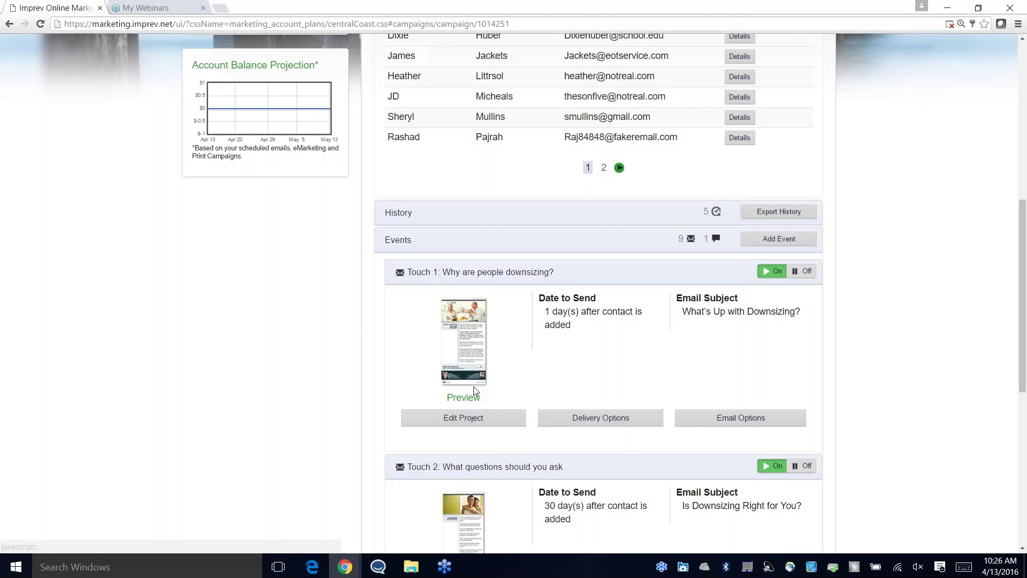
{"action": "left_click", "coordinate": [464, 417]}
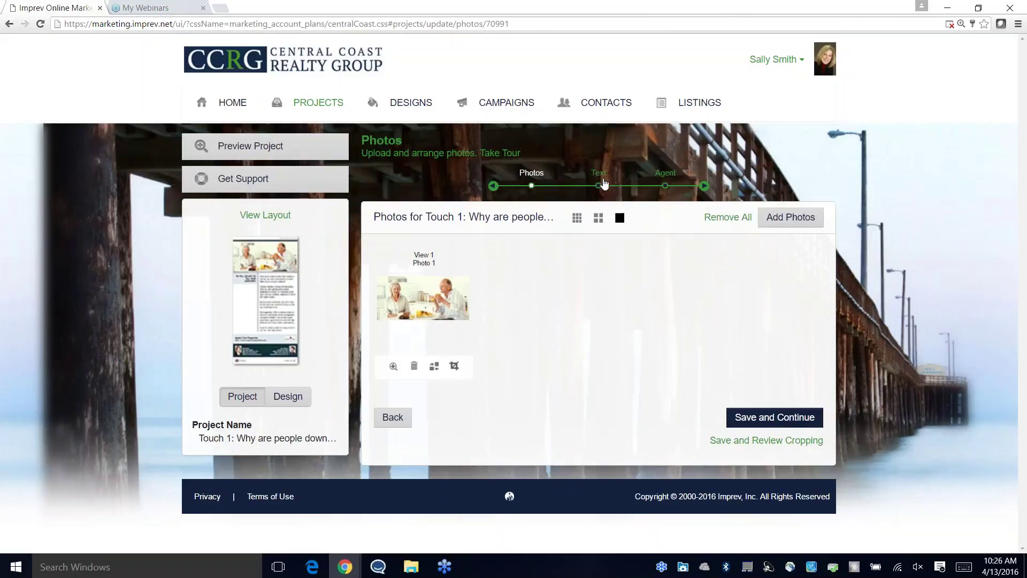
{"action": "left_click", "coordinate": [743, 411]}
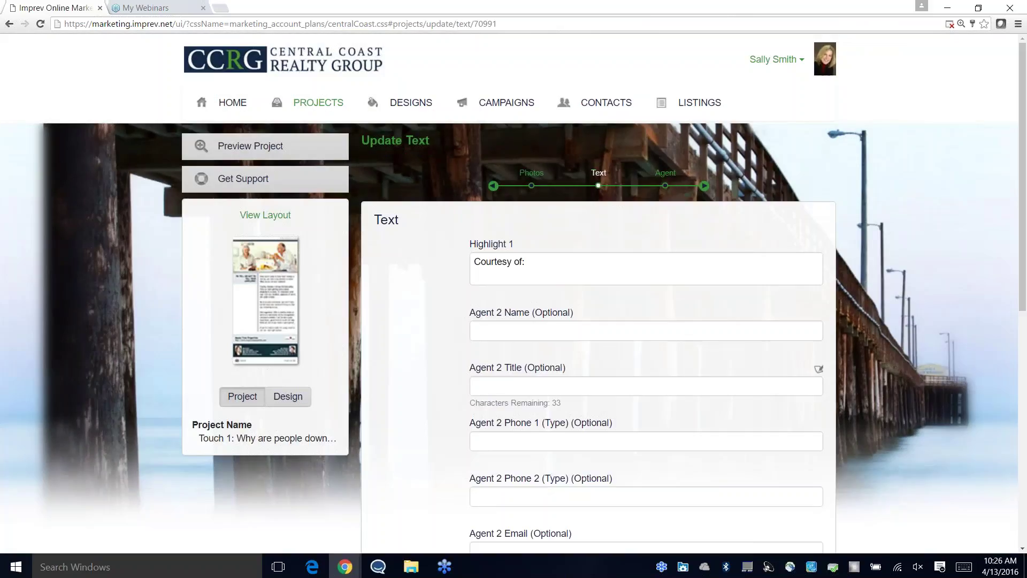
{"action": "scroll", "coordinate": [614, 298], "scroll_direction": "down", "scroll_amount": 4}
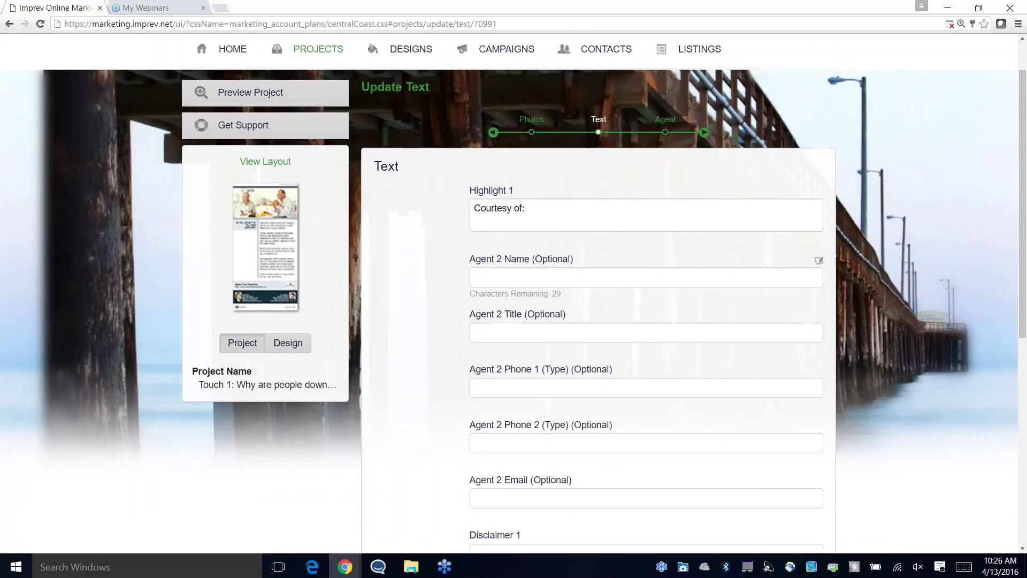
{"action": "scroll", "coordinate": [503, 346], "scroll_direction": "down", "scroll_amount": 4}
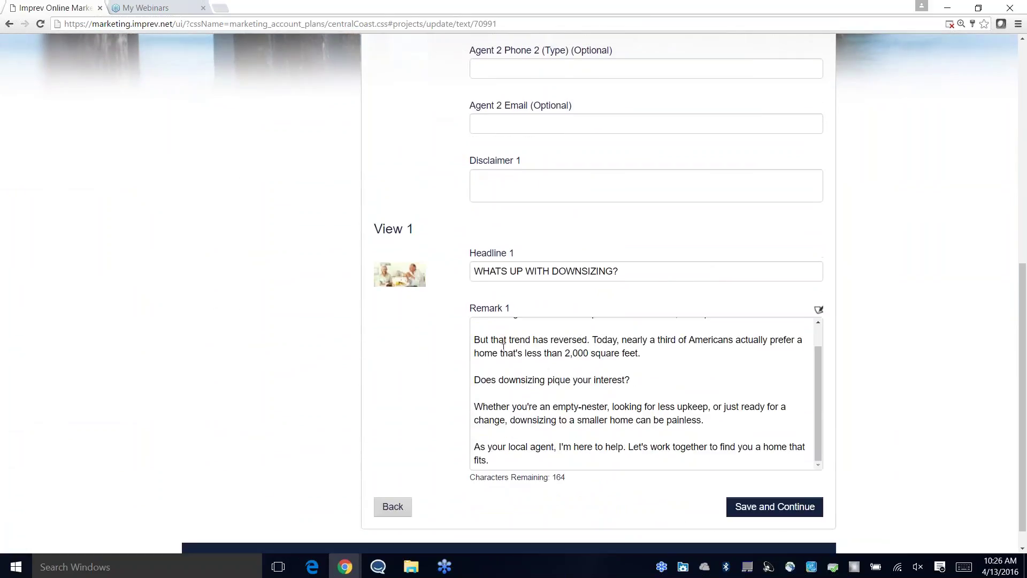
{"action": "left_click", "coordinate": [759, 511]}
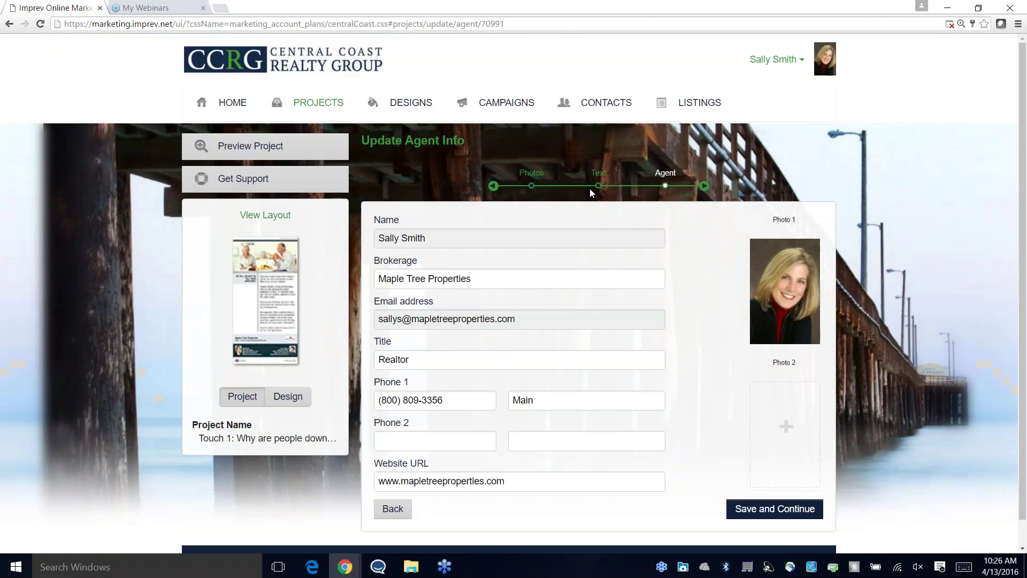
{"action": "left_click", "coordinate": [771, 509]}
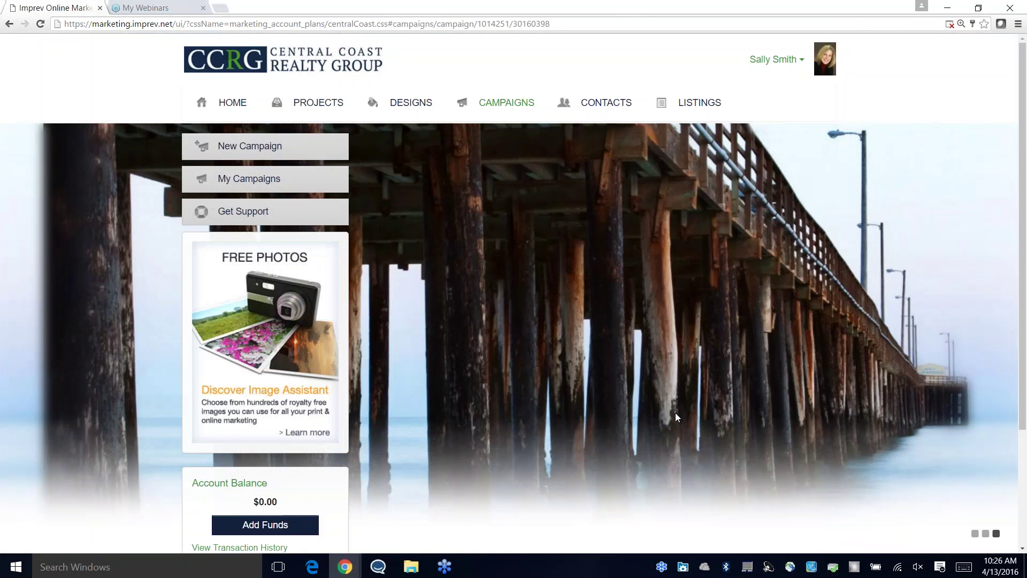
Step: Collapse the Touch 1 details and go back to My Campaigns
{"action": "scroll", "coordinate": [551, 276], "scroll_direction": "down", "scroll_amount": 6}
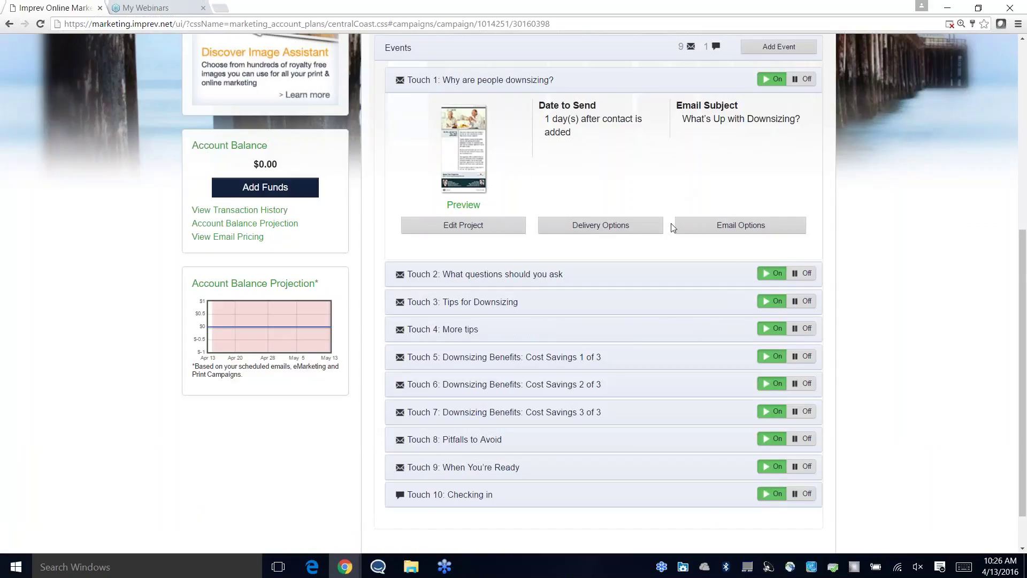
{"action": "scroll", "coordinate": [726, 261], "scroll_direction": "up", "scroll_amount": 2}
{"action": "left_click", "coordinate": [615, 188]}
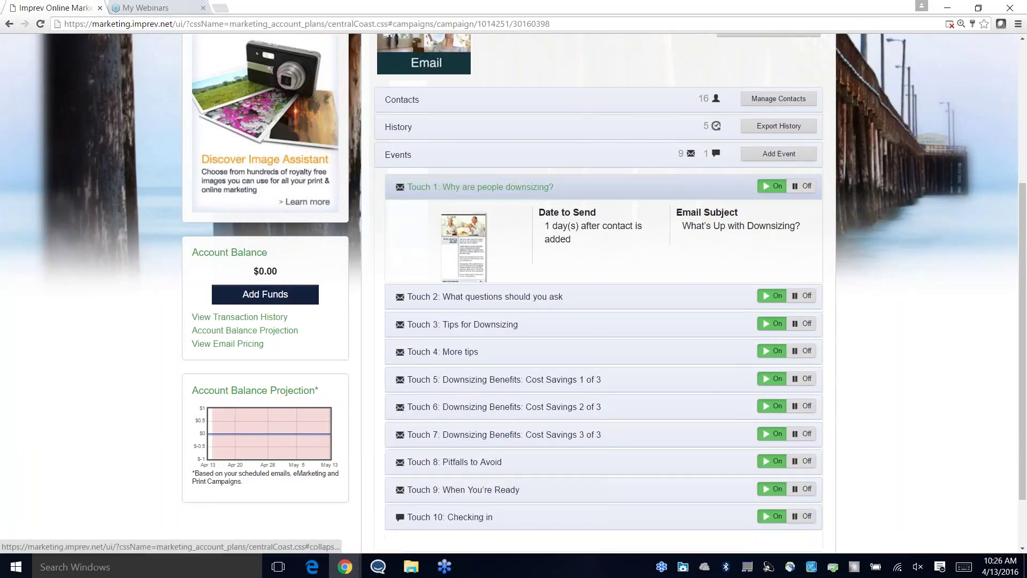
{"action": "scroll", "coordinate": [656, 326], "scroll_direction": "up", "scroll_amount": 3}
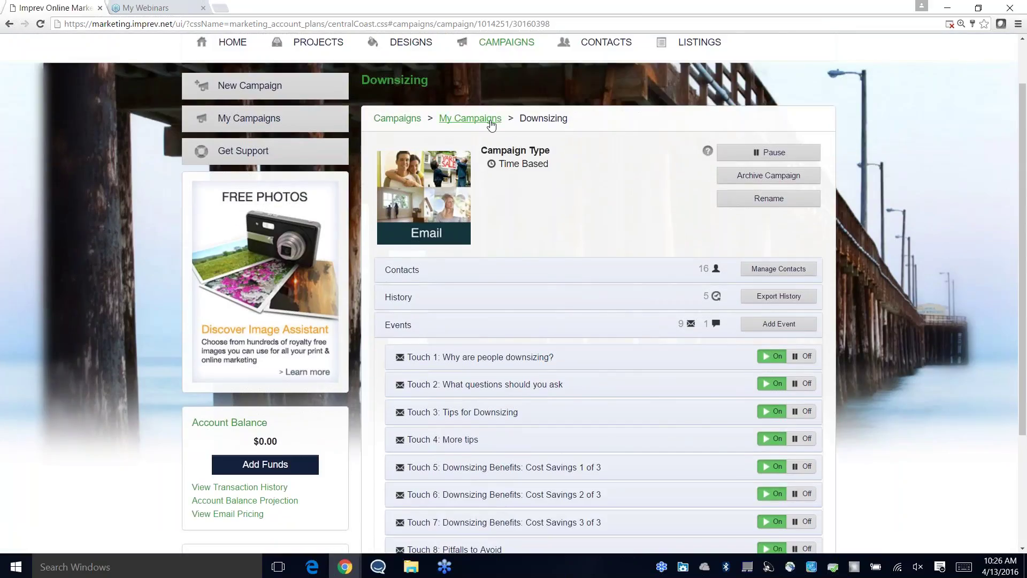
{"action": "left_click", "coordinate": [468, 121]}
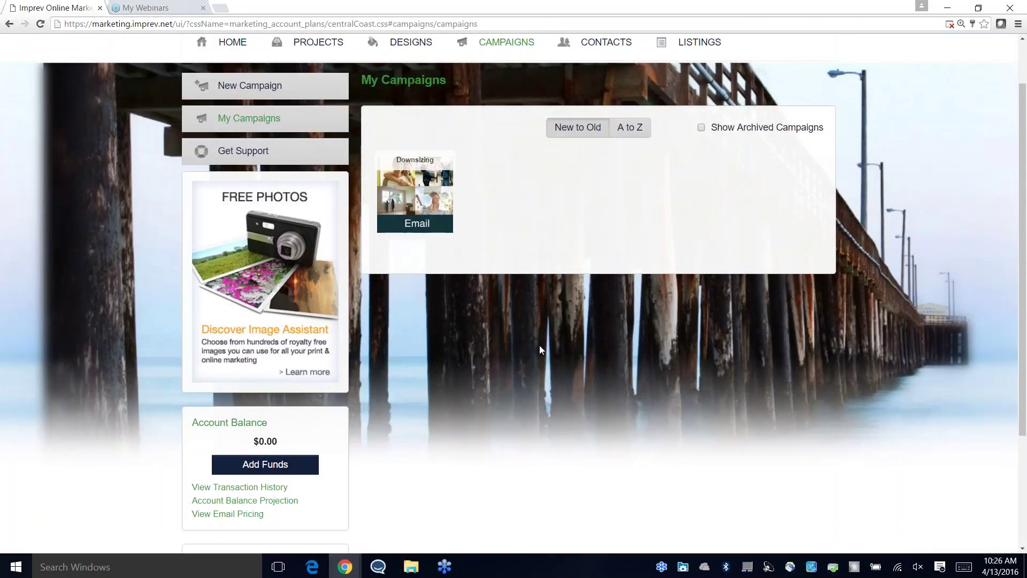
Step: Browse the 13 Available Campaigns on the main Campaigns page
{"action": "scroll", "coordinate": [527, 210], "scroll_direction": "up", "scroll_amount": 2}
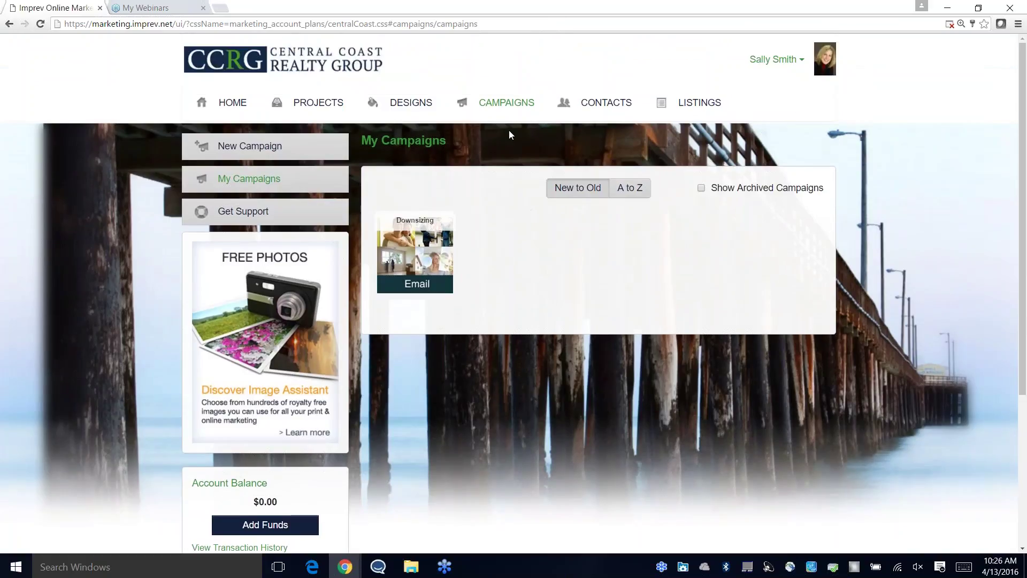
{"action": "left_click", "coordinate": [505, 102]}
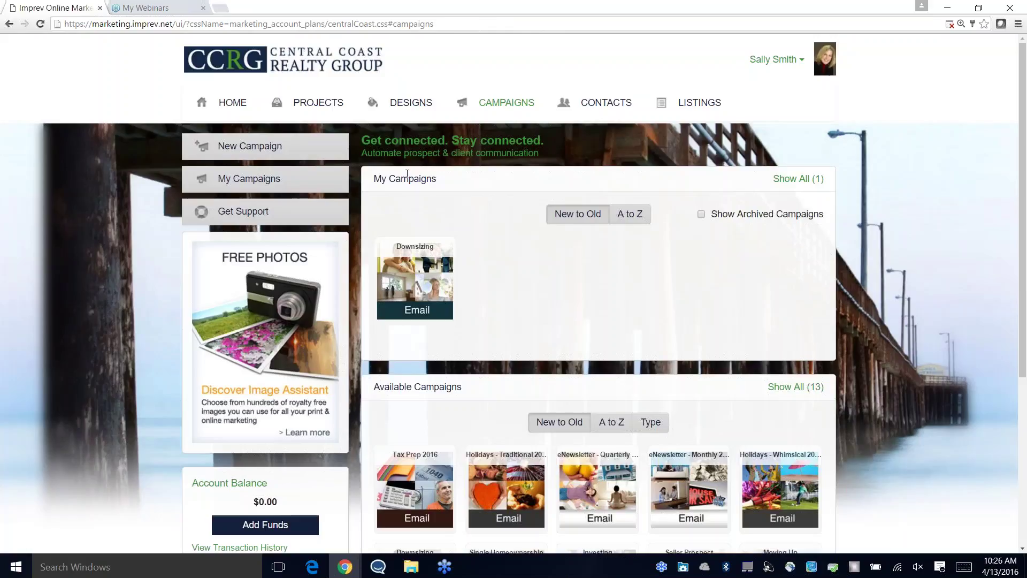
{"action": "scroll", "coordinate": [484, 297], "scroll_direction": "down", "scroll_amount": 3}
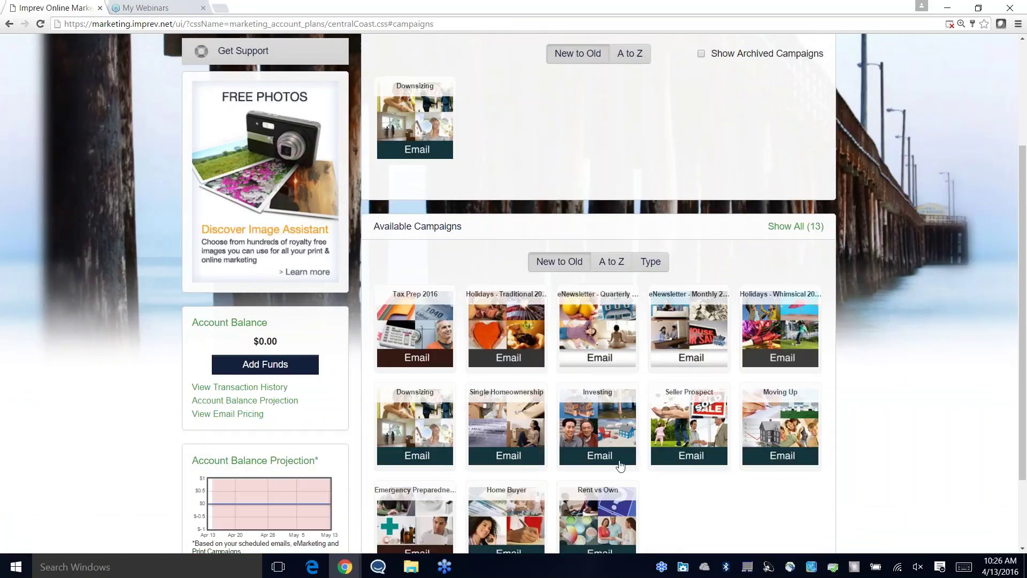
{"action": "scroll", "coordinate": [695, 490], "scroll_direction": "down", "scroll_amount": 3}
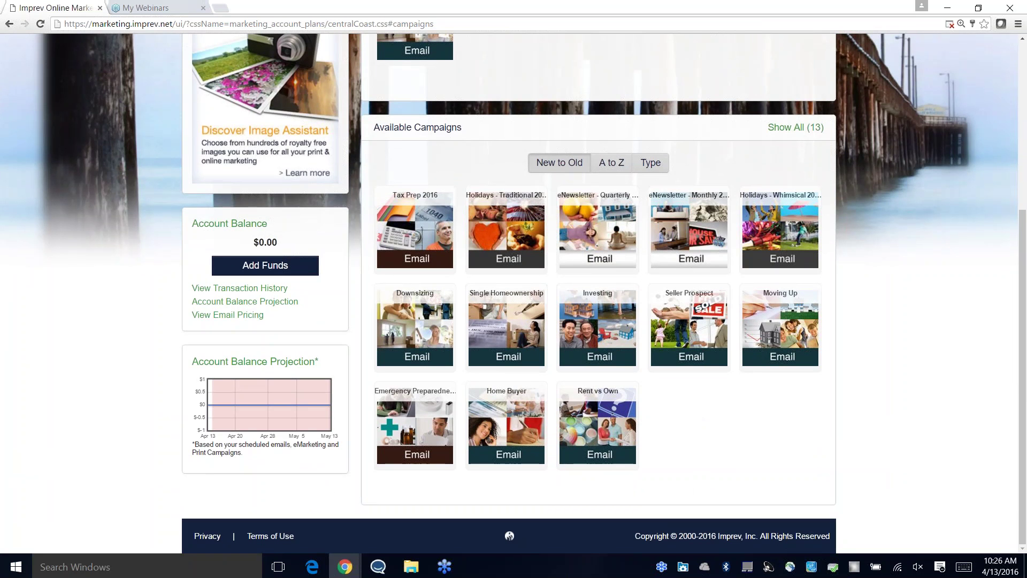
{"action": "scroll", "coordinate": [684, 421], "scroll_direction": "up", "scroll_amount": 5}
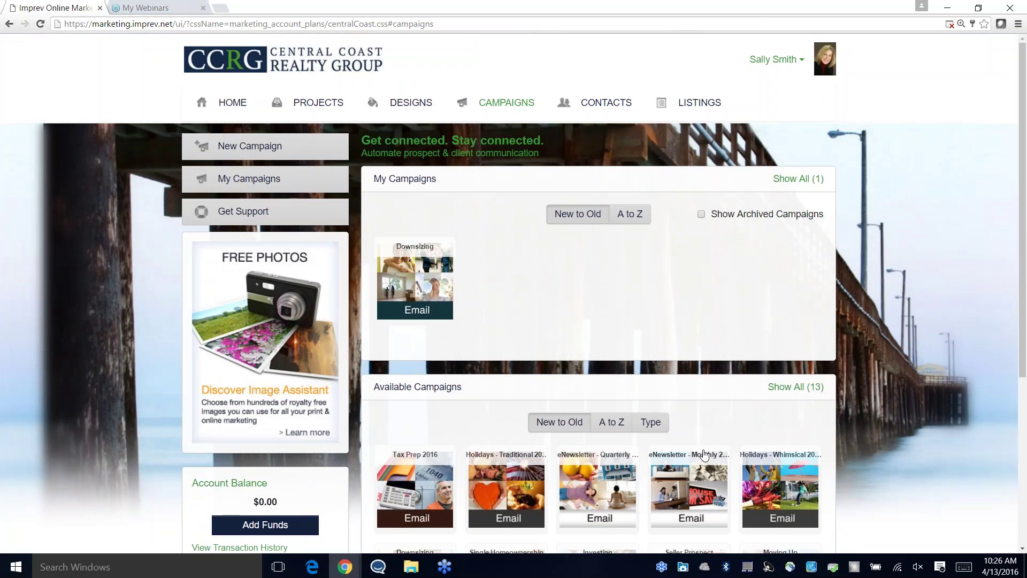
{"action": "scroll", "coordinate": [683, 383], "scroll_direction": "down", "scroll_amount": 2}
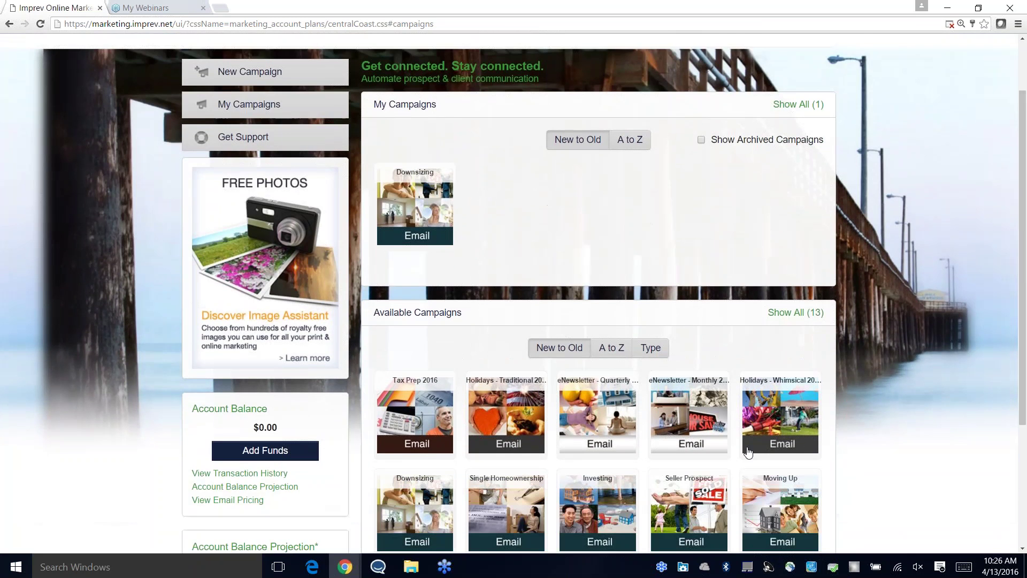
Step: Start the eNewsletter - Monthly 2016 campaign and add the Training Demo group as recipients
{"action": "left_click", "coordinate": [689, 385]}
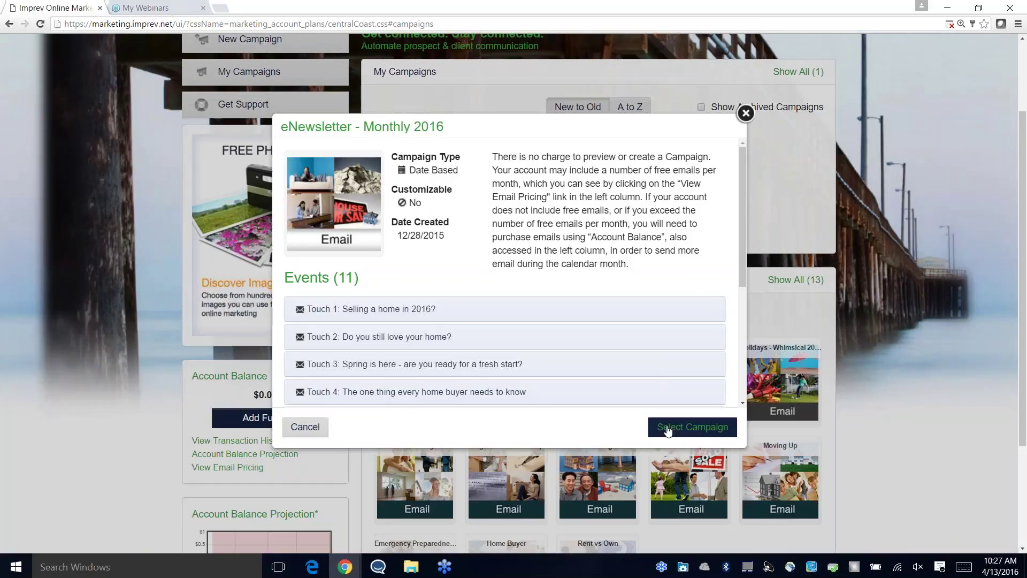
{"action": "left_click", "coordinate": [668, 428]}
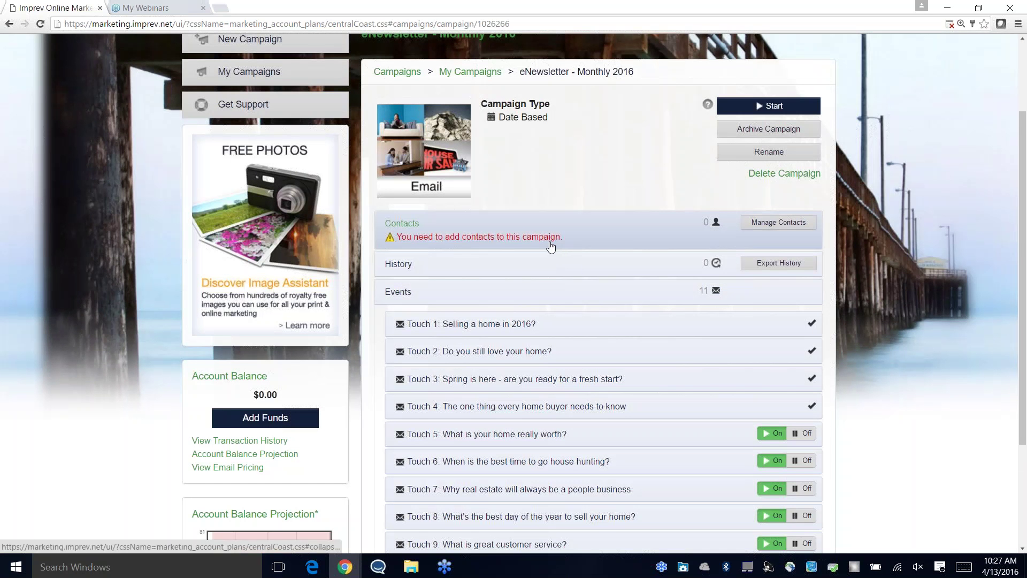
{"action": "left_click", "coordinate": [769, 224]}
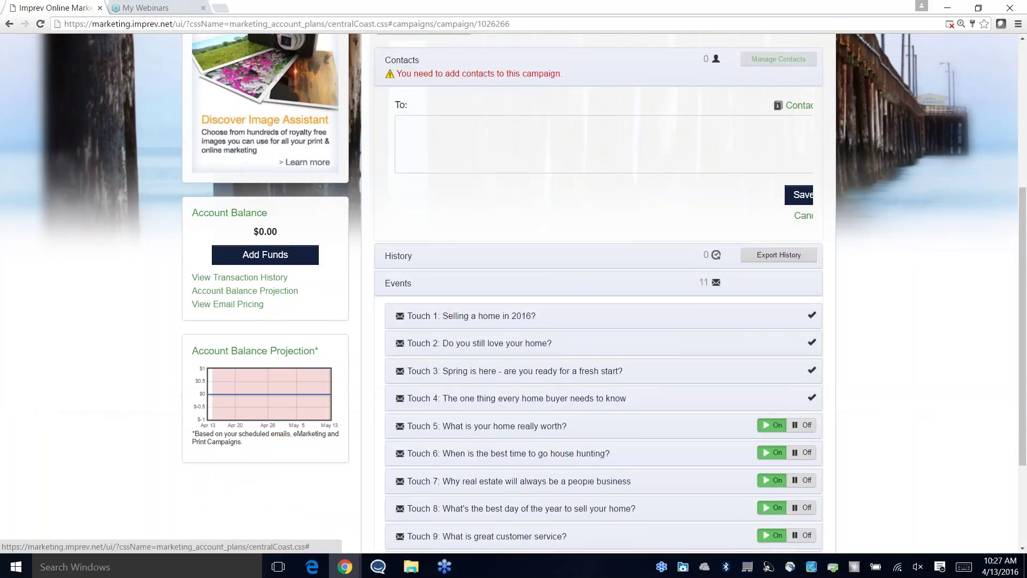
{"action": "left_click", "coordinate": [809, 102]}
{"action": "left_click", "coordinate": [537, 167]}
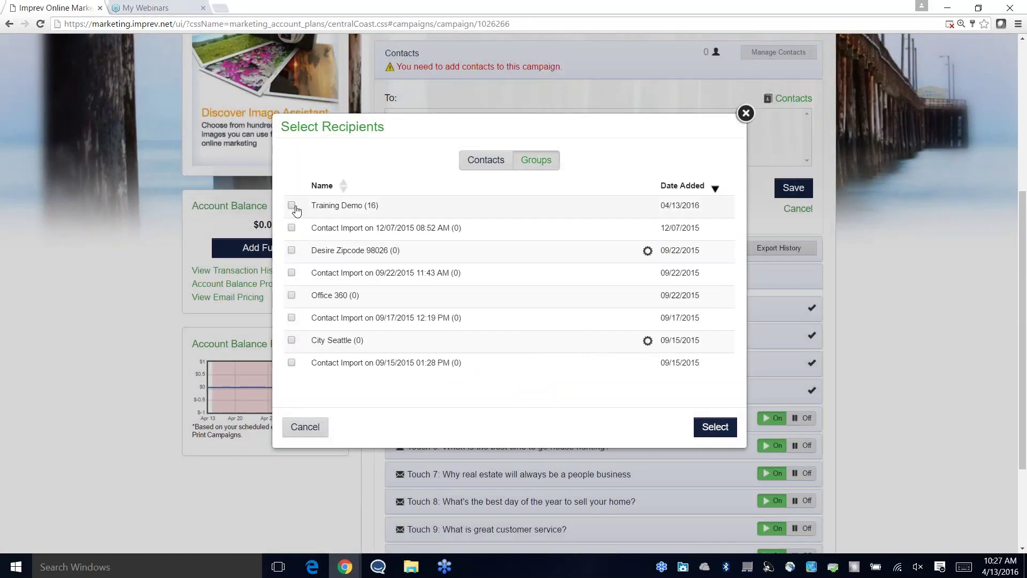
{"action": "left_click", "coordinate": [715, 426]}
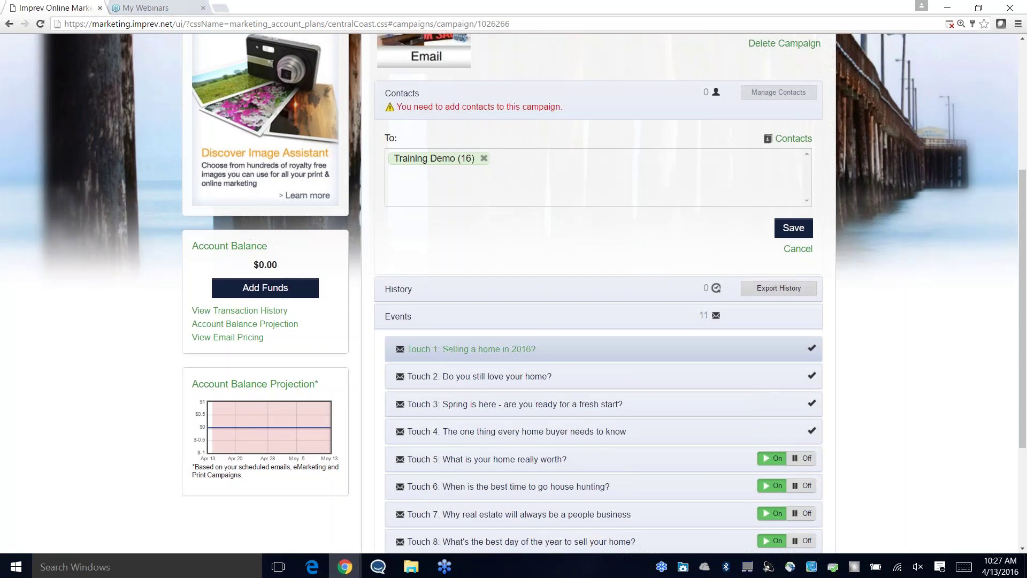
Step: Save the 16-contact recipient list and activate the campaign
{"action": "scroll", "coordinate": [444, 350], "scroll_direction": "up", "scroll_amount": 3}
{"action": "left_click", "coordinate": [792, 401]}
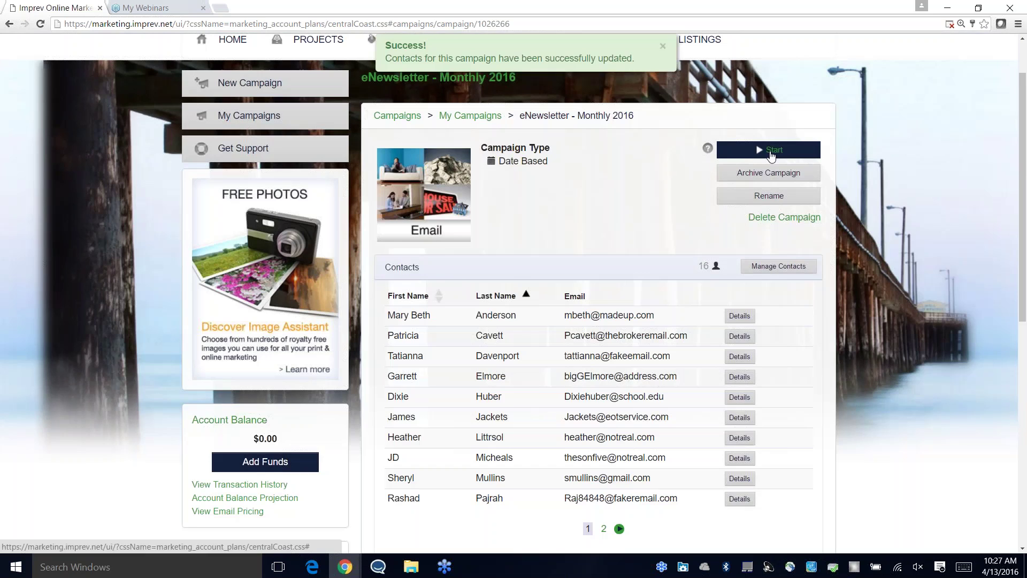
{"action": "left_click", "coordinate": [765, 152]}
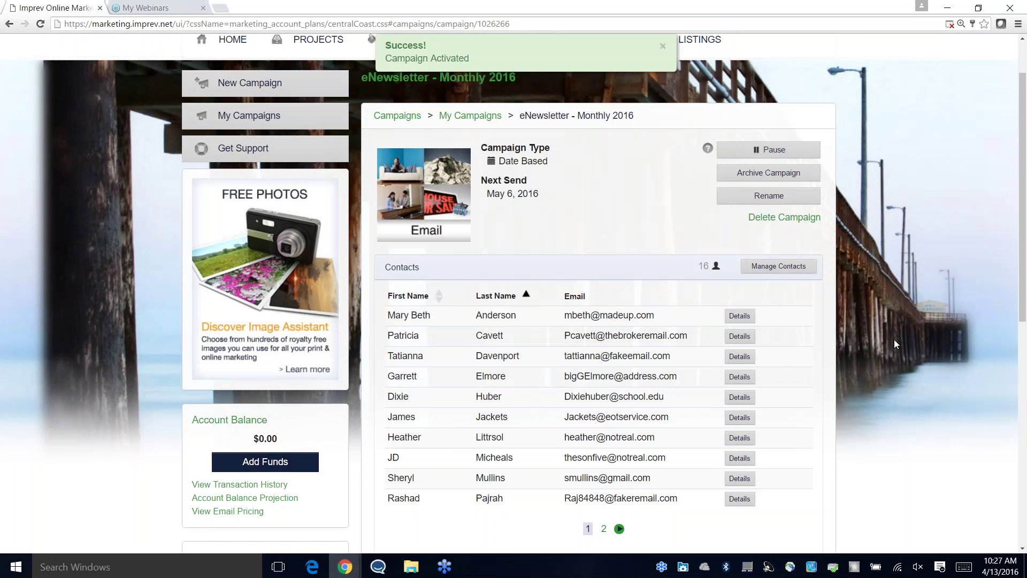
{"action": "scroll", "coordinate": [894, 339], "scroll_direction": "down", "scroll_amount": 2}
{"action": "scroll", "coordinate": [893, 339], "scroll_direction": "down", "scroll_amount": 7}
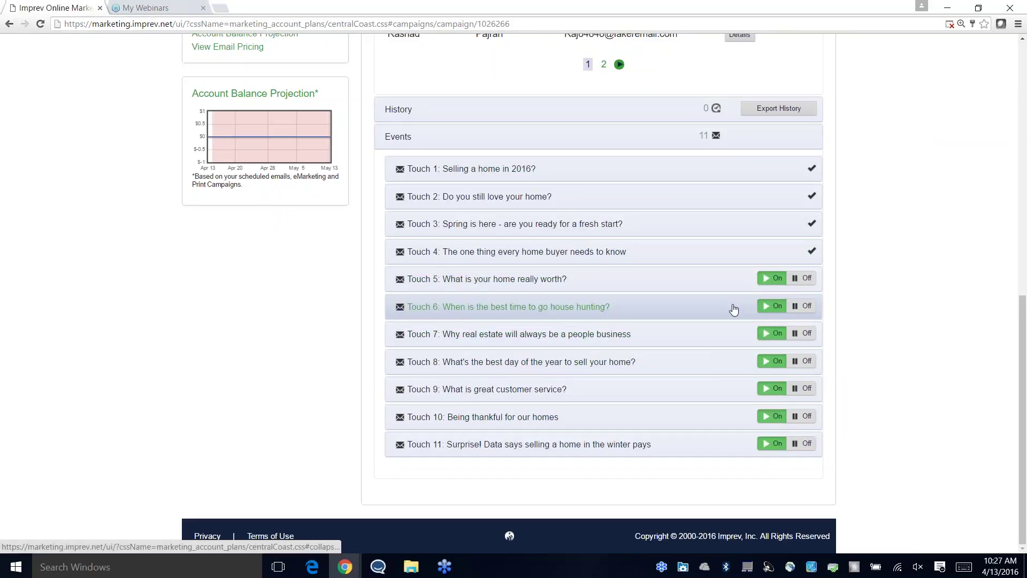
Step: Turn eNewsletter Touch 6 off and back on, then return via the Campaigns breadcrumb
{"action": "left_click", "coordinate": [800, 312]}
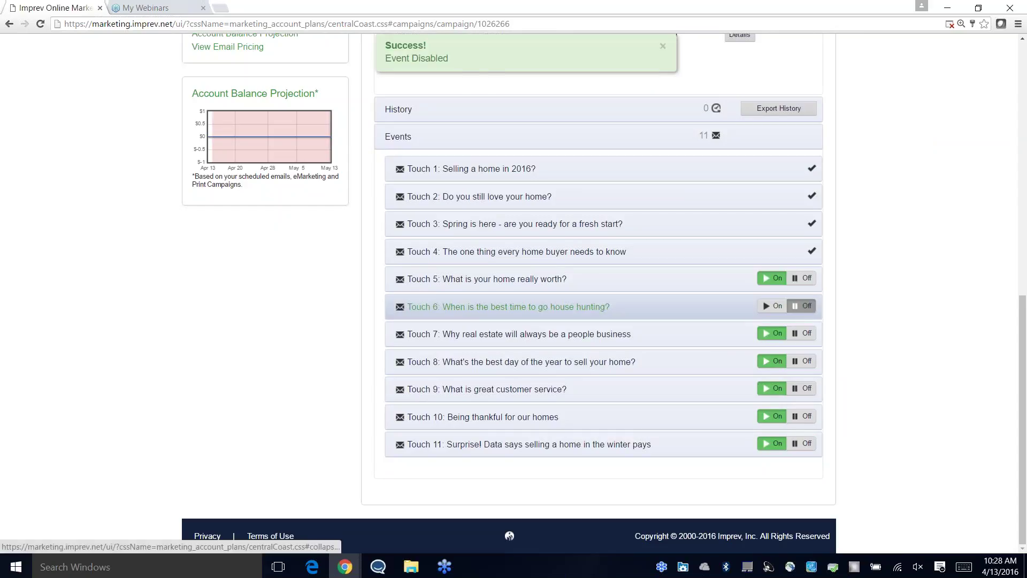
{"action": "left_click", "coordinate": [775, 310]}
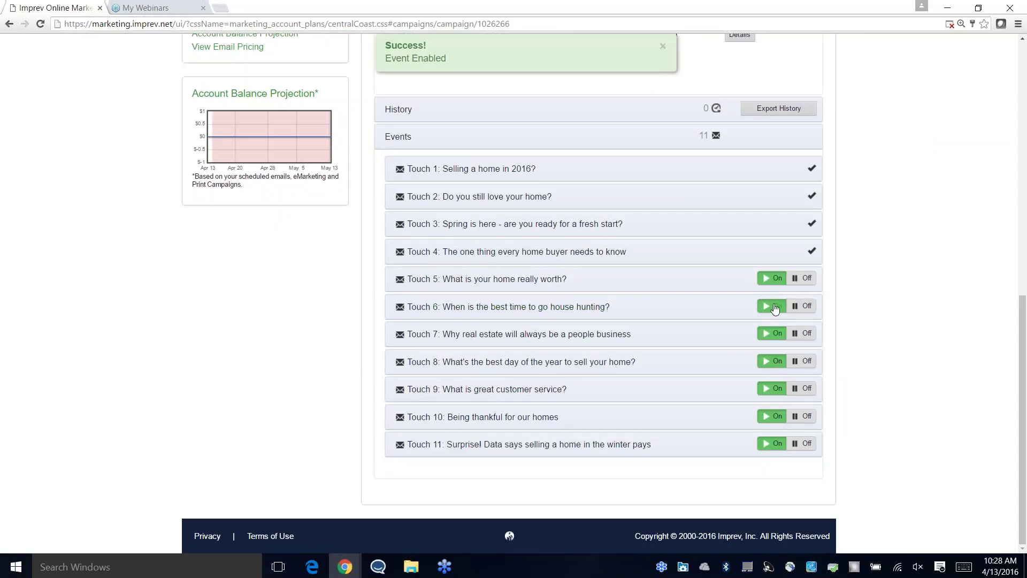
{"action": "scroll", "coordinate": [730, 371], "scroll_direction": "up", "scroll_amount": 6}
{"action": "scroll", "coordinate": [786, 379], "scroll_direction": "up", "scroll_amount": 4}
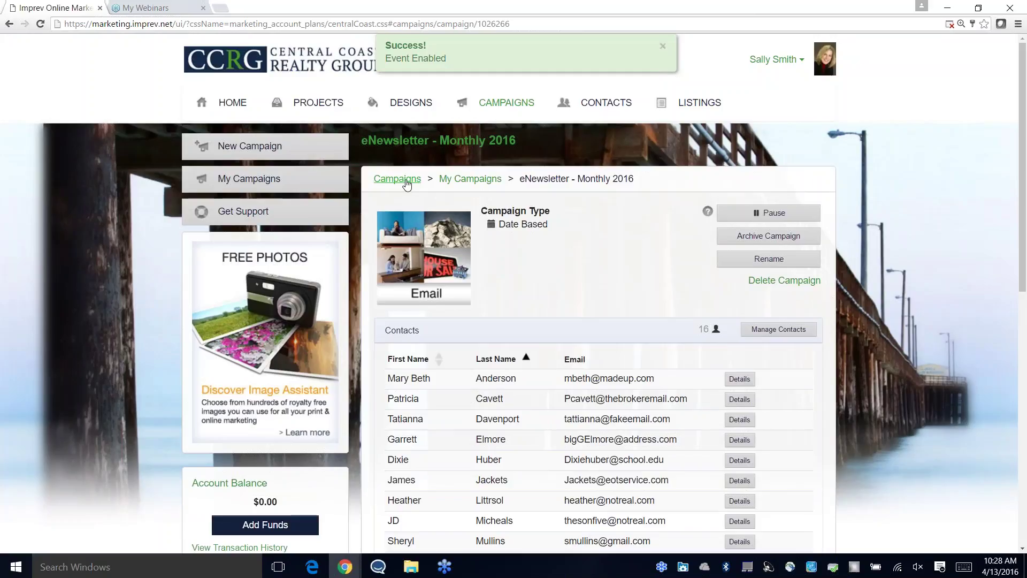
{"action": "left_click", "coordinate": [232, 102]}
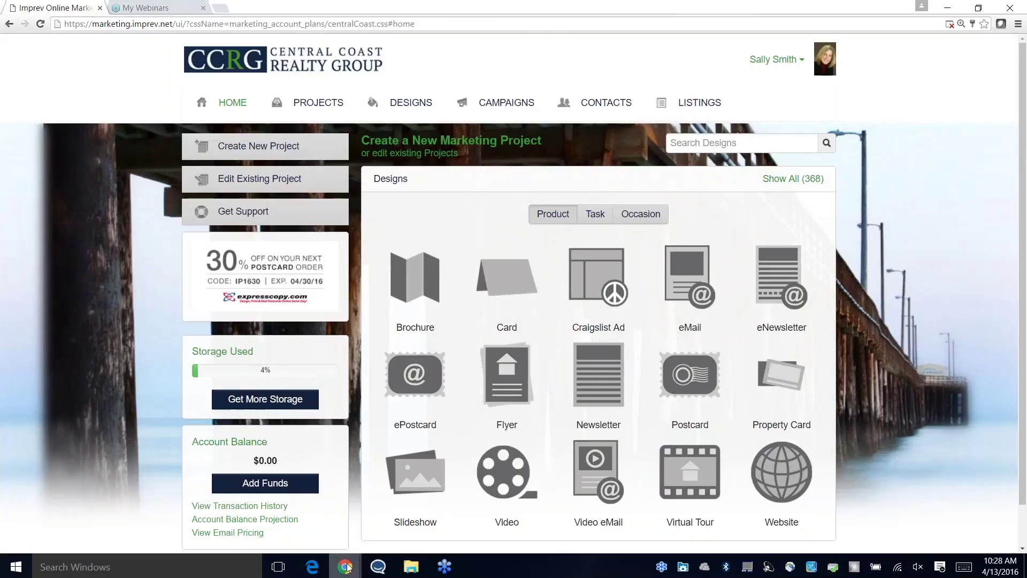
Step: Switch to the Chrome window showing the 'Congratulations on your new listing at 1234 Main Street' email
{"action": "mouse_move", "coordinate": [351, 554]}
{"action": "left_click", "coordinate": [363, 510]}
{"action": "scroll", "coordinate": [292, 255], "scroll_direction": "up", "scroll_amount": 5}
{"action": "scroll", "coordinate": [313, 233], "scroll_direction": "down", "scroll_amount": 3}
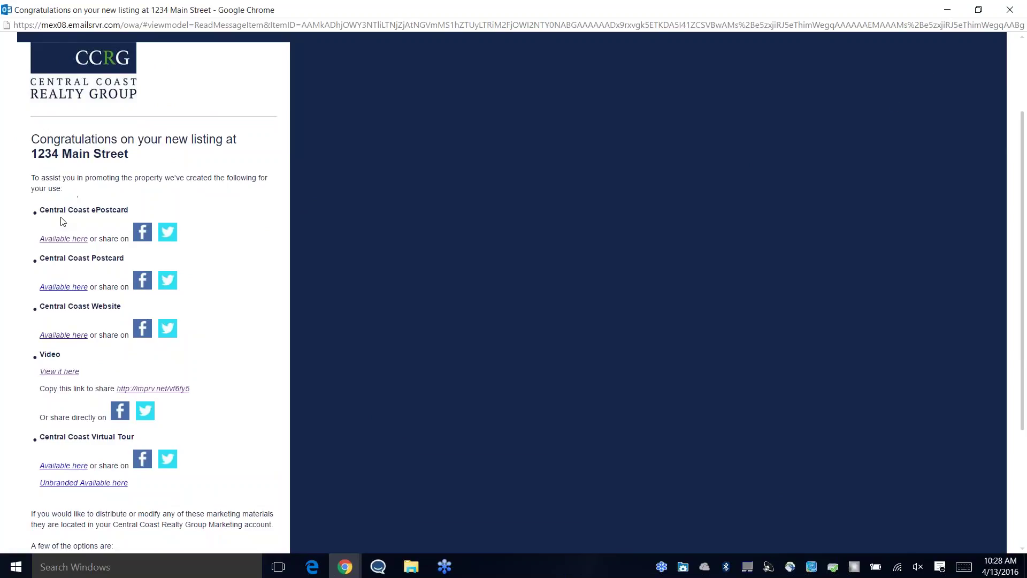
Step: Minimize the Outlook listing email window
{"action": "left_click", "coordinate": [947, 10]}
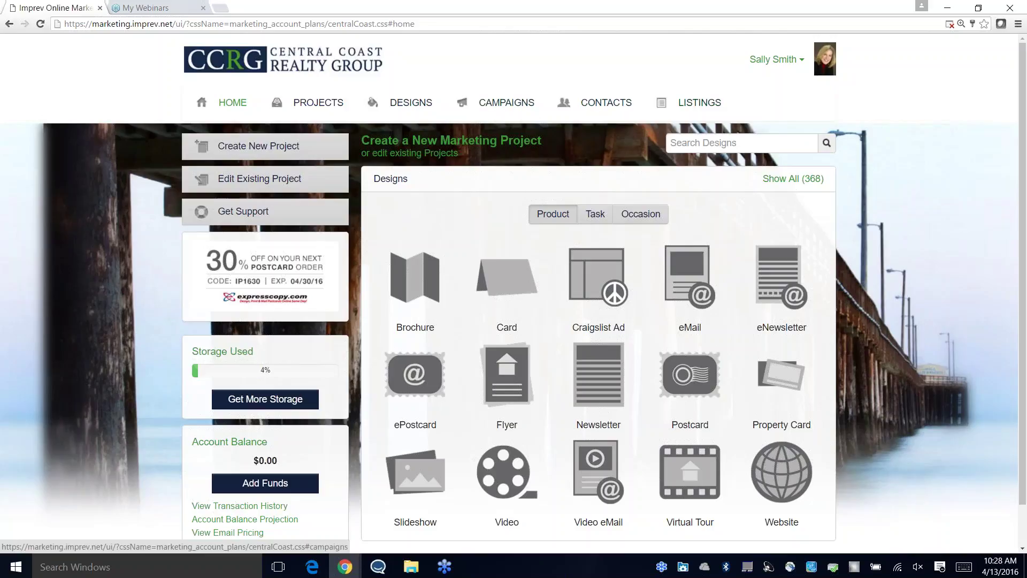
Step: Open the support FAQ, checking the support hours' Holidays Excluded note, with zoom set to 125%
{"action": "scroll", "coordinate": [911, 234], "scroll_direction": "down", "scroll_amount": 1}
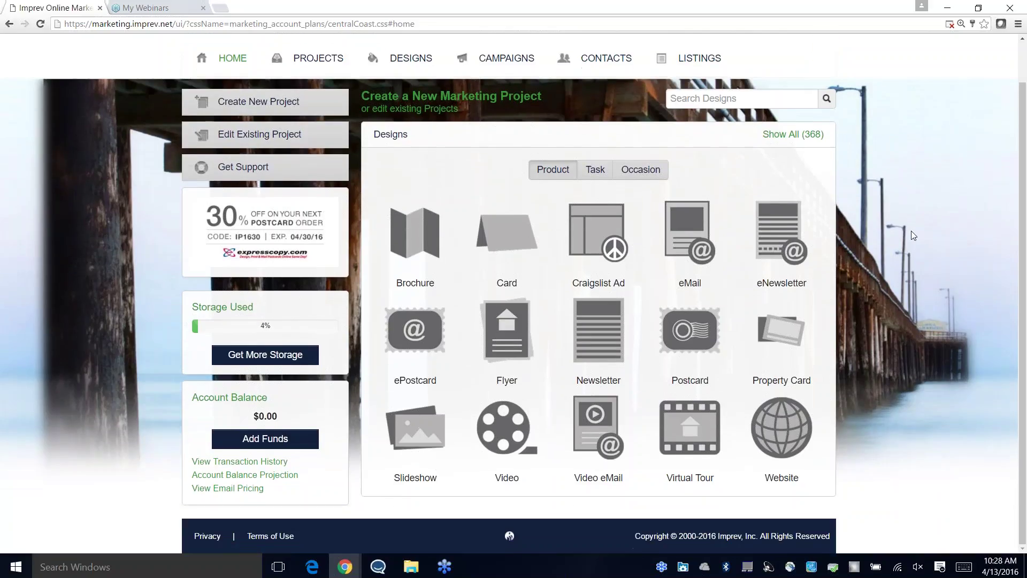
{"action": "scroll", "coordinate": [911, 233], "scroll_direction": "up", "scroll_amount": 1}
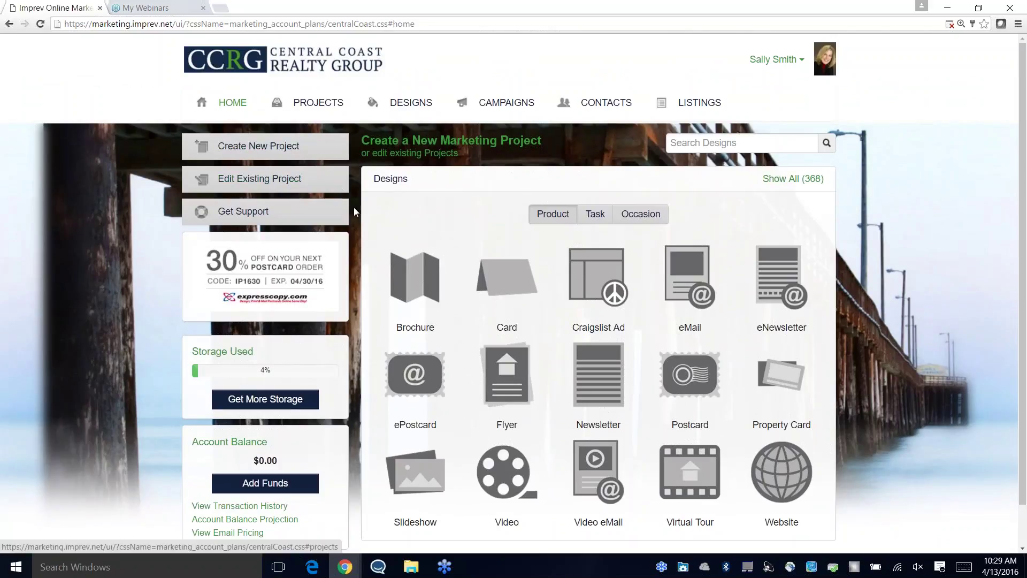
{"action": "left_click", "coordinate": [265, 218]}
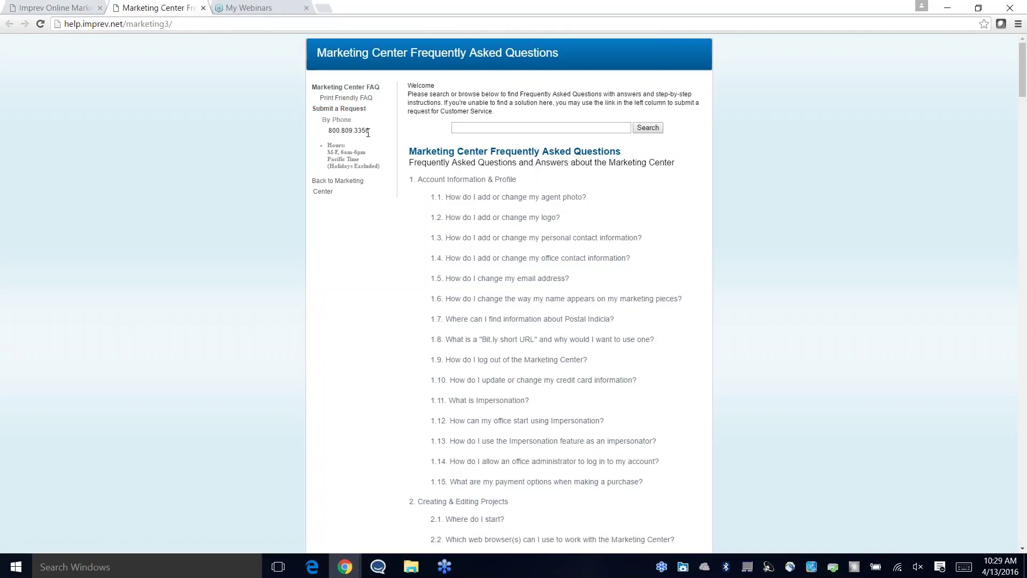
{"action": "key", "text": "ctrl+plus"}
{"action": "key", "text": "ctrl+plus"}
{"action": "key", "text": "ctrl+plus"}
{"action": "key", "text": "ctrl+plus"}
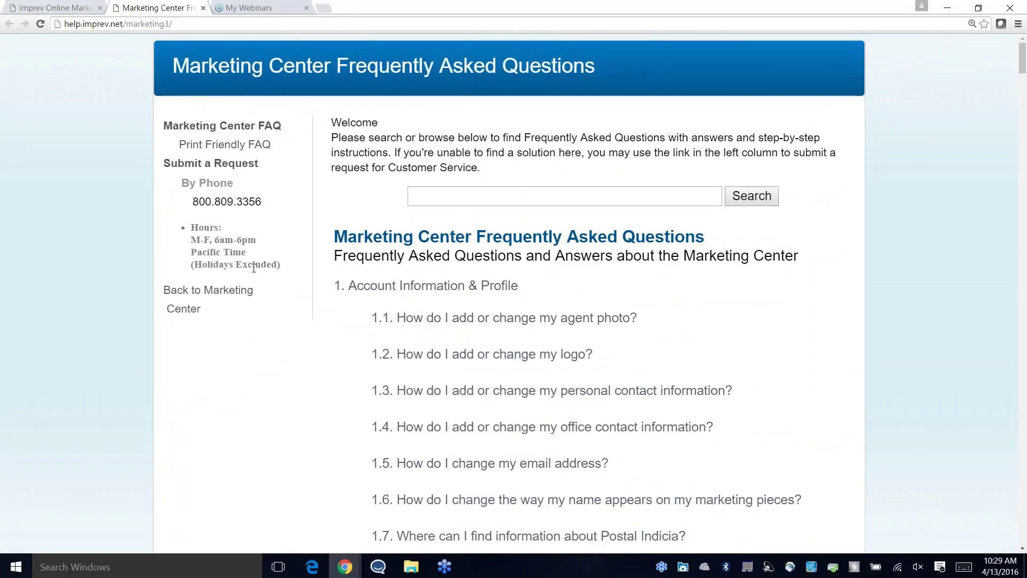
{"action": "left_click_drag", "start_coordinate": [279, 265], "coordinate": [196, 264]}
{"action": "left_click", "coordinate": [281, 274]}
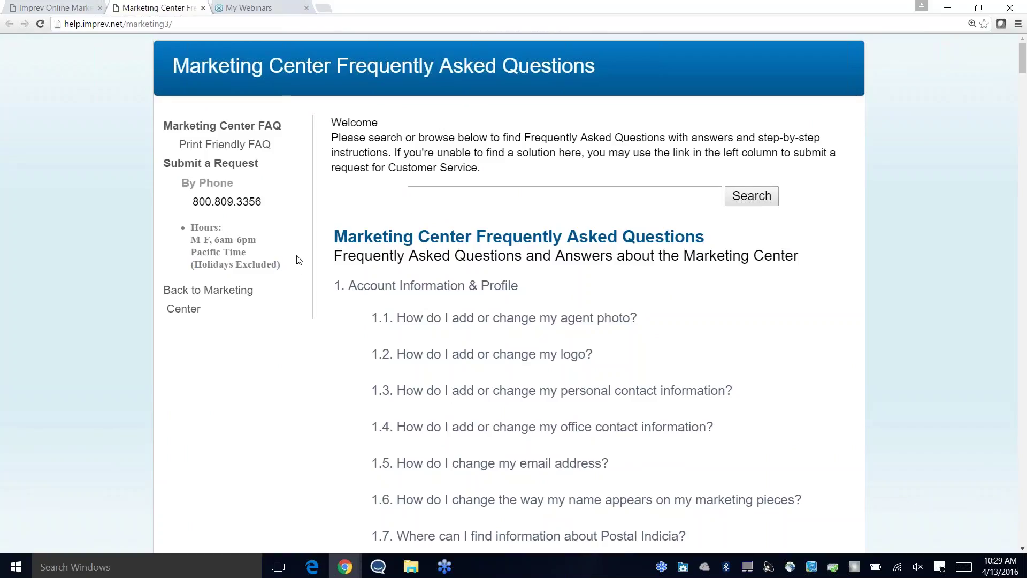
{"action": "key", "text": "ctrl+minus"}
{"action": "key", "text": "ctrl+minus"}
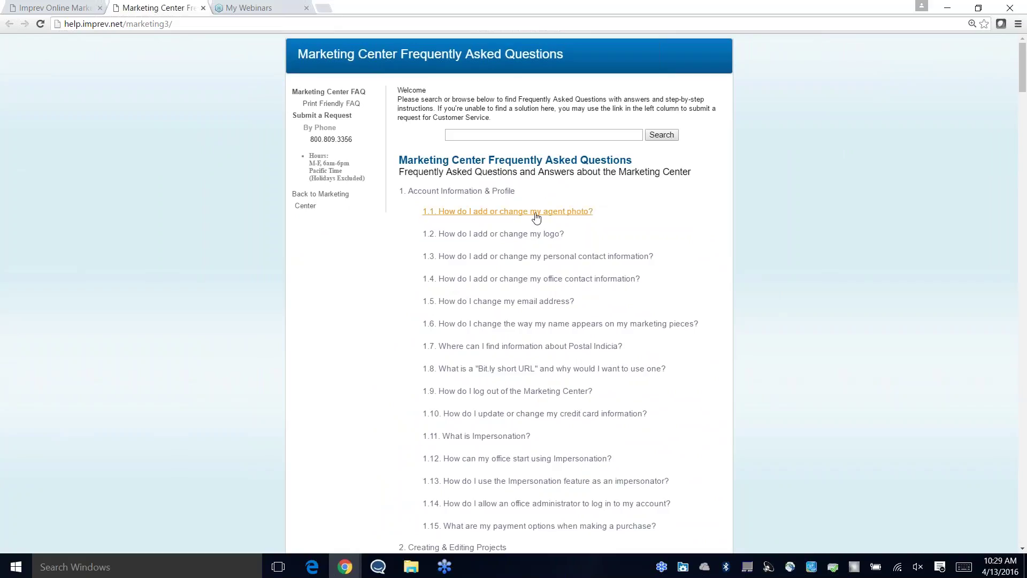
Step: Read FAQ 1.1 'How do I add or change my agent photo?' through to the end
{"action": "left_click", "coordinate": [492, 213]}
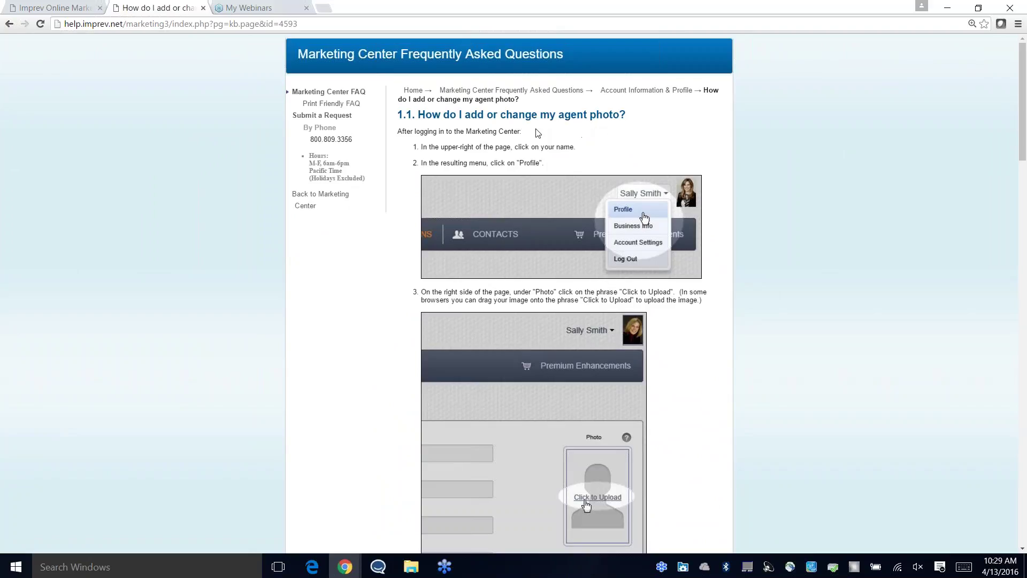
{"action": "scroll", "coordinate": [722, 303], "scroll_direction": "down", "scroll_amount": 1}
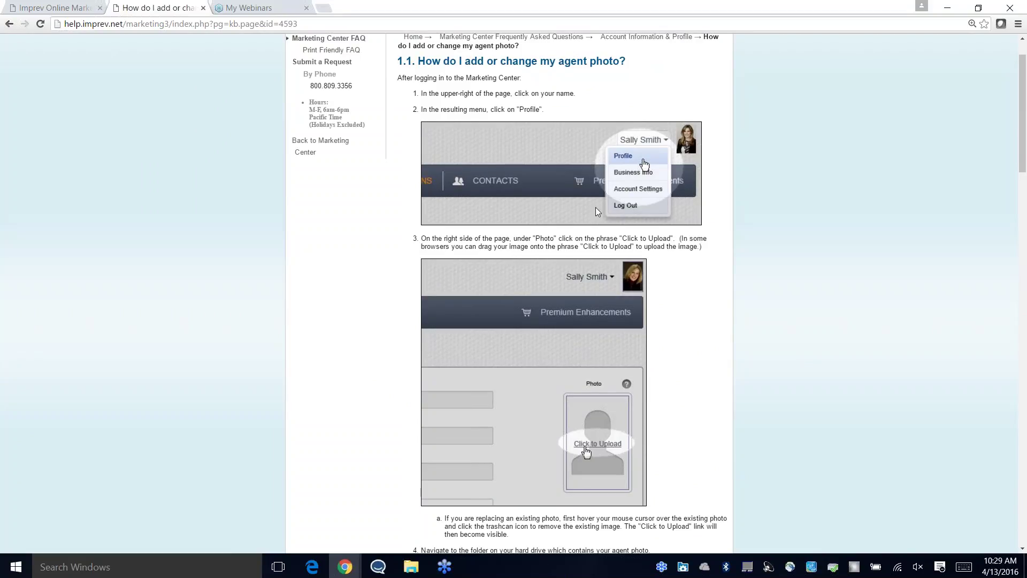
{"action": "scroll", "coordinate": [693, 210], "scroll_direction": "down", "scroll_amount": 7}
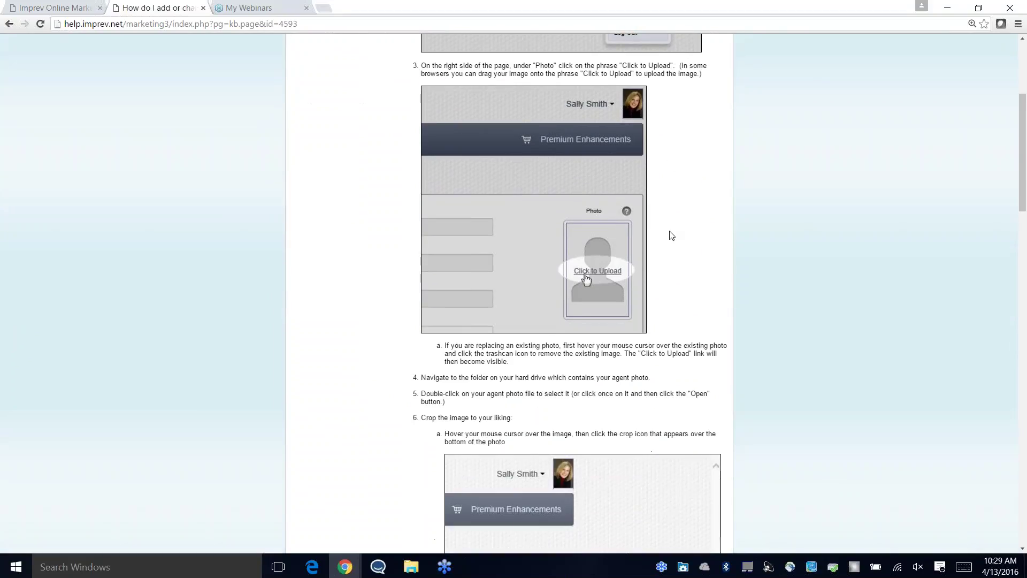
{"action": "scroll", "coordinate": [671, 235], "scroll_direction": "down", "scroll_amount": 14}
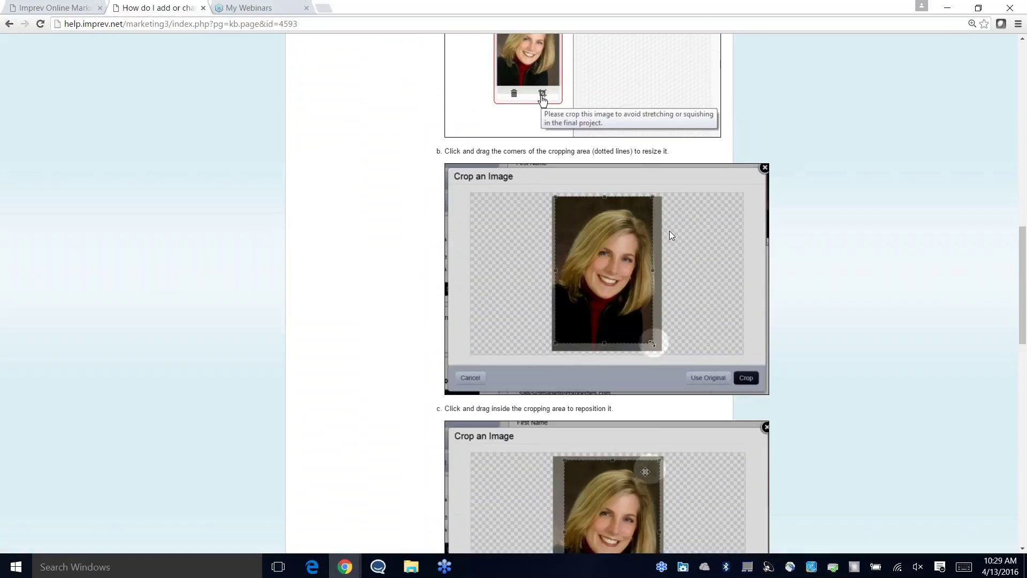
{"action": "scroll", "coordinate": [669, 230], "scroll_direction": "down", "scroll_amount": 10}
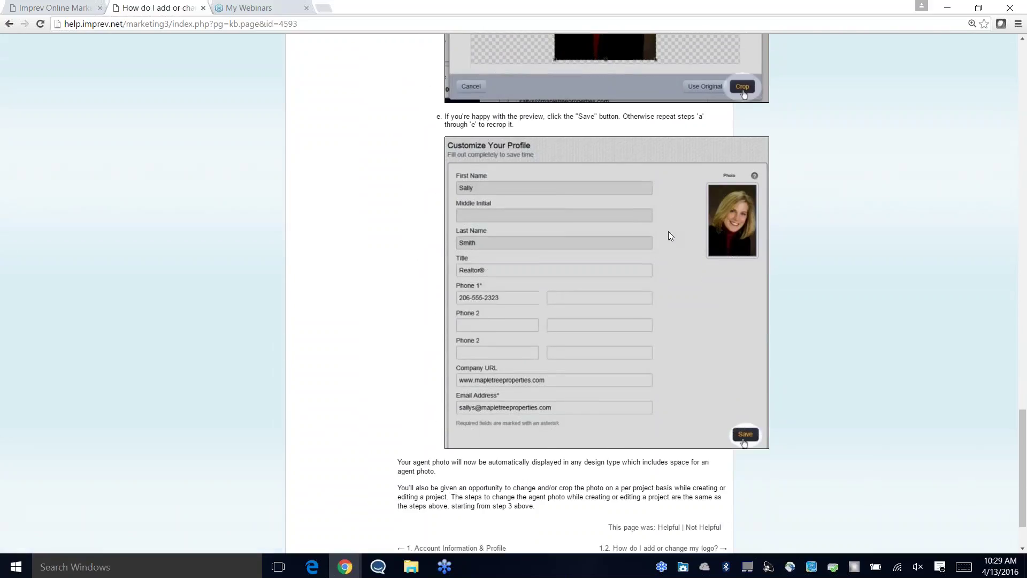
{"action": "scroll", "coordinate": [669, 231], "scroll_direction": "up", "scroll_amount": 10}
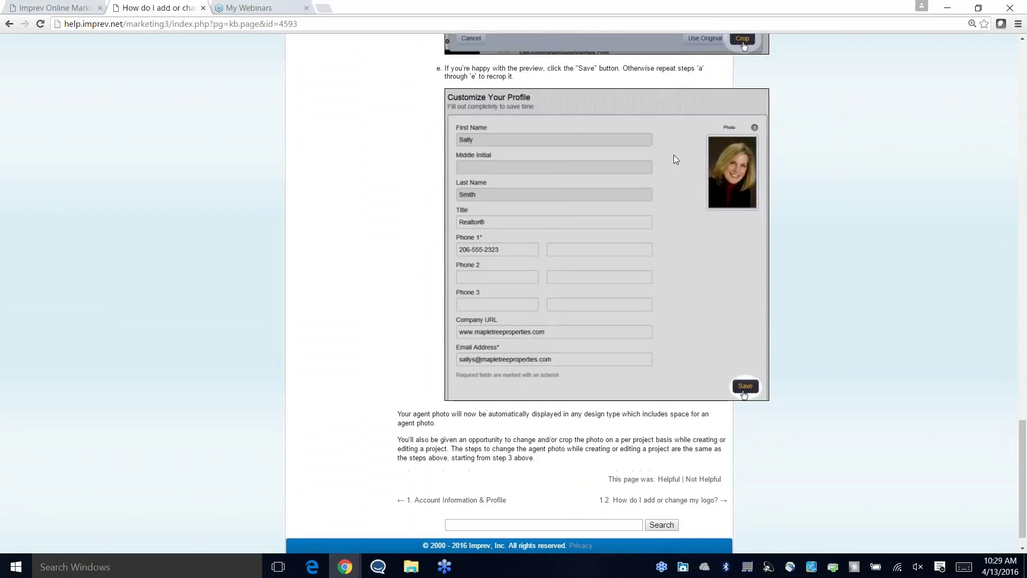
{"action": "scroll", "coordinate": [672, 157], "scroll_direction": "up", "scroll_amount": 20}
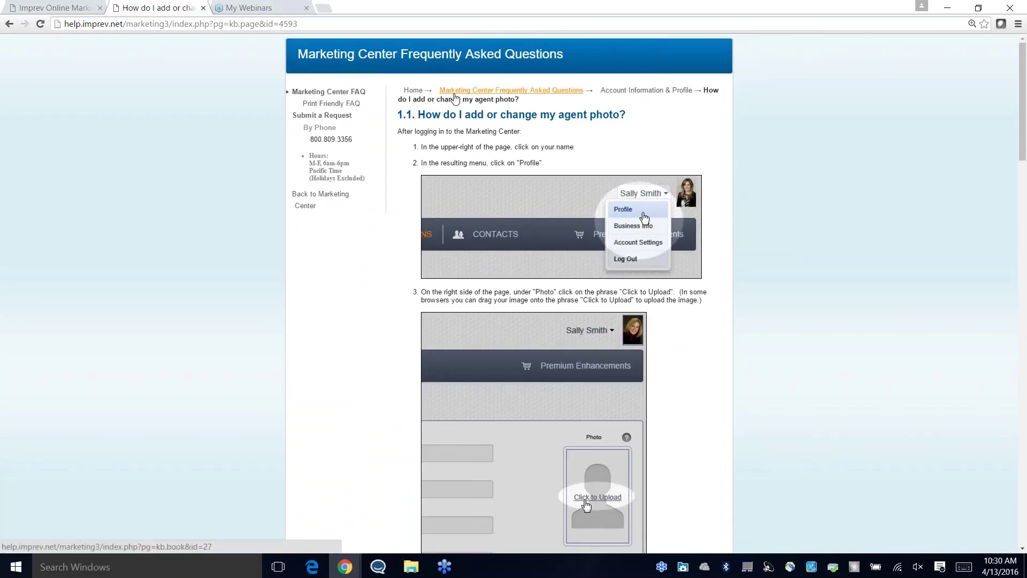
Step: Back on the FAQ index, find and step through matches for 'email', then close the find bar
{"action": "left_click", "coordinate": [415, 91]}
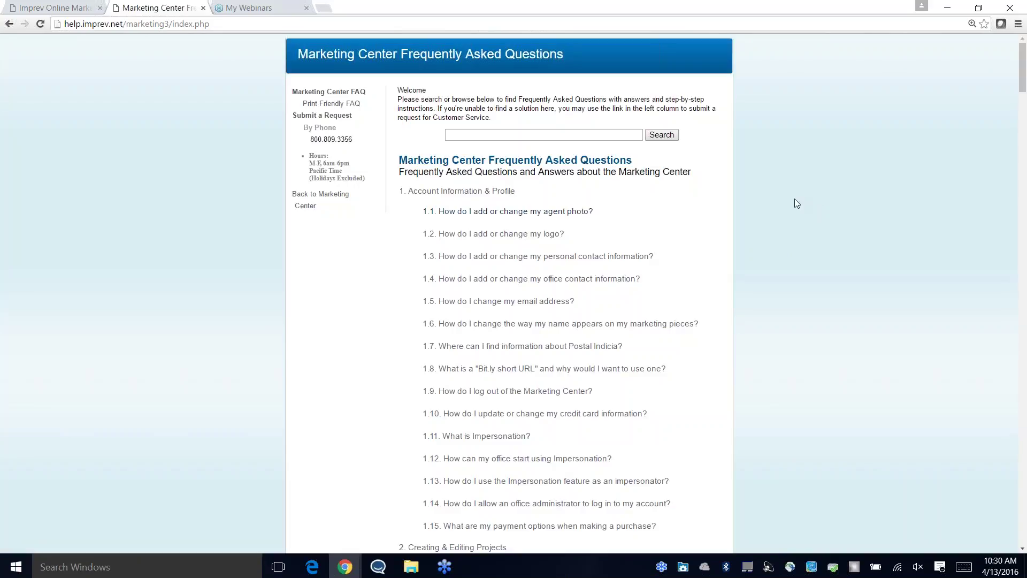
{"action": "key", "text": "ctrl+f"}
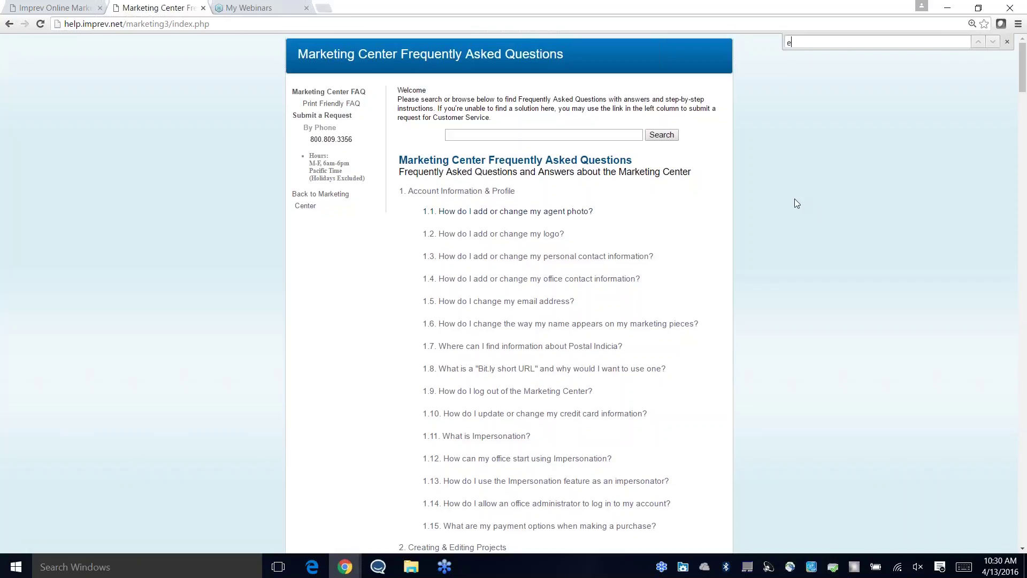
{"action": "type", "text": "email"}
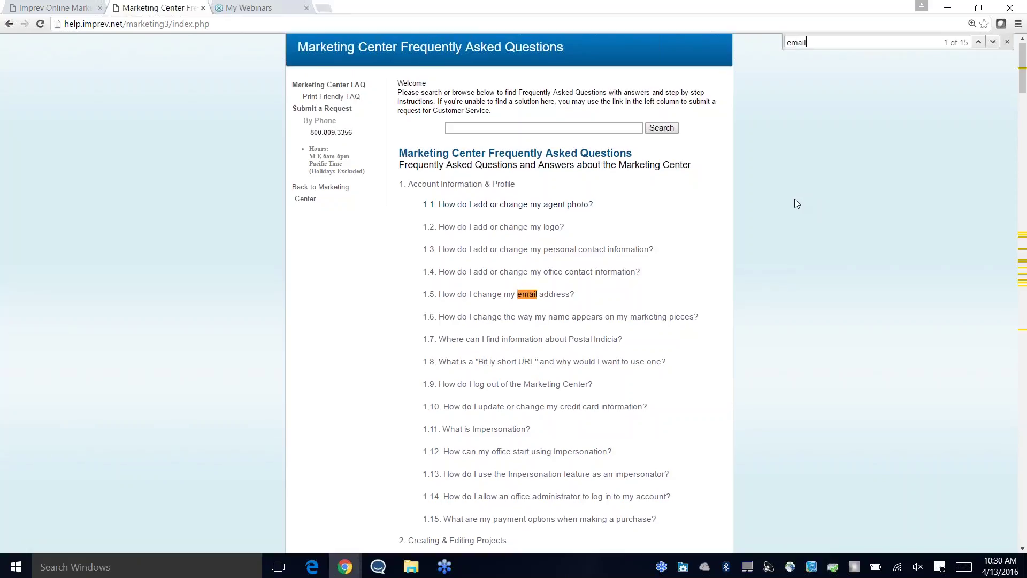
{"action": "left_click", "coordinate": [992, 43]}
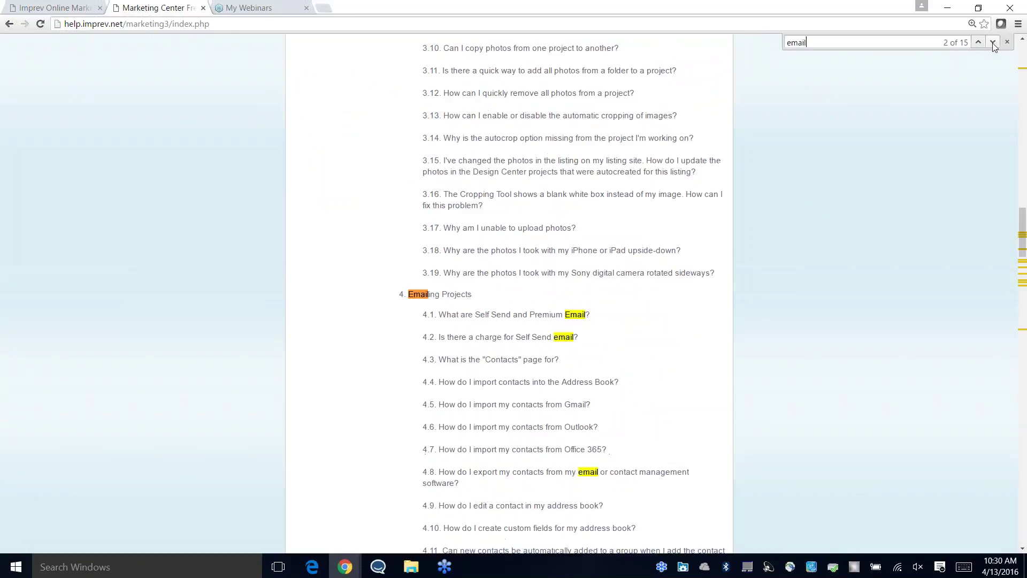
{"action": "left_click", "coordinate": [993, 43]}
{"action": "left_click", "coordinate": [974, 43]}
{"action": "left_click", "coordinate": [975, 43]}
{"action": "left_click", "coordinate": [975, 43]}
{"action": "left_click", "coordinate": [1008, 43]}
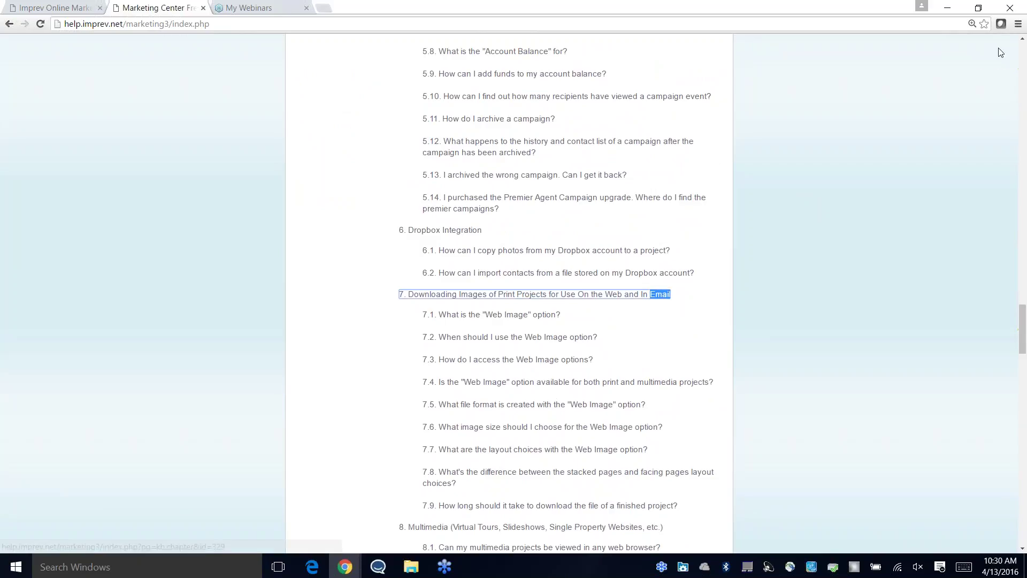
Step: Scroll to the top of the FAQ page and place the cursor in the FAQ search box
{"action": "scroll", "coordinate": [765, 223], "scroll_direction": "up", "scroll_amount": 20}
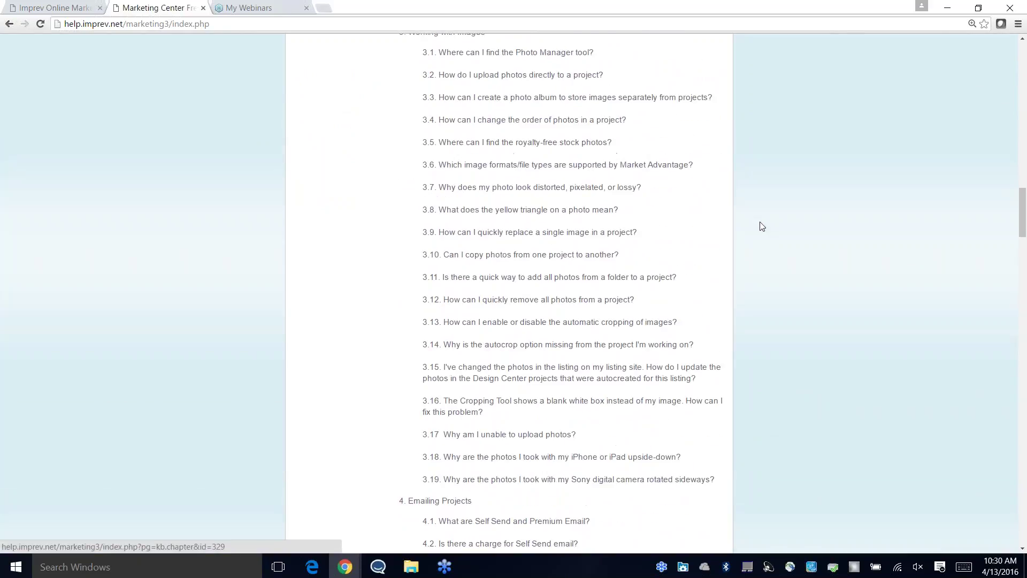
{"action": "scroll", "coordinate": [762, 225], "scroll_direction": "up", "scroll_amount": 15}
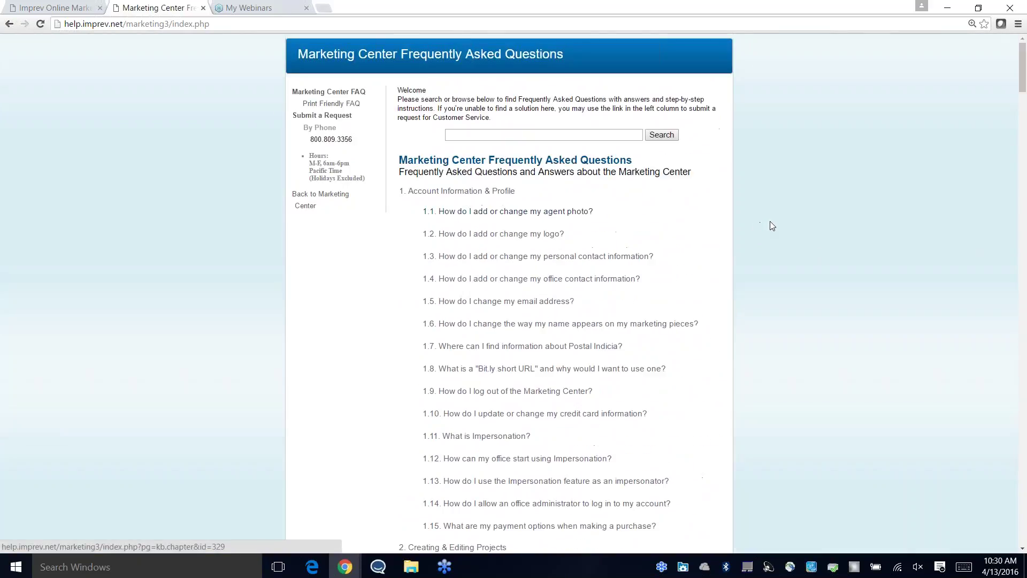
{"action": "left_click", "coordinate": [562, 138]}
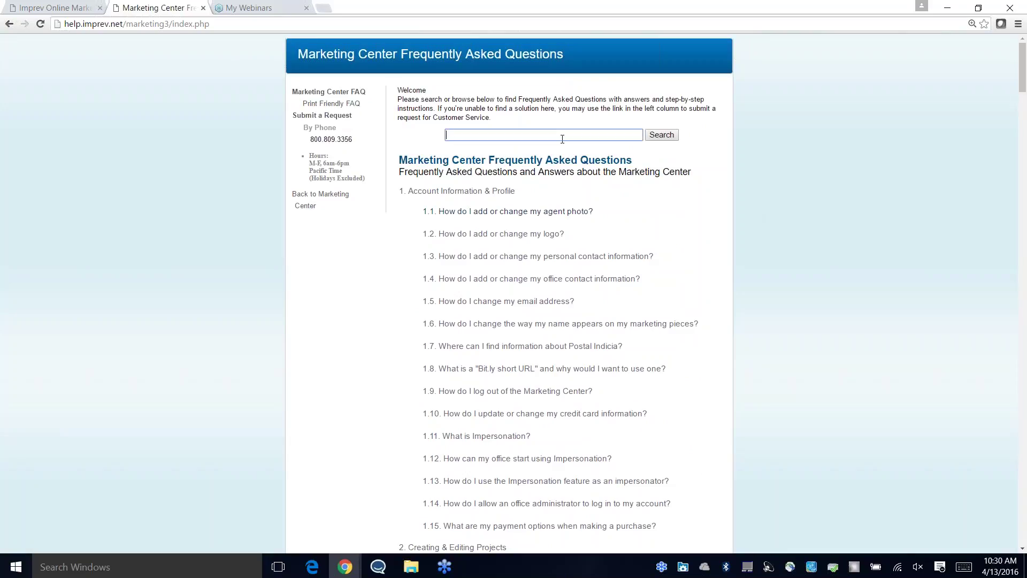
{"action": "left_click", "coordinate": [590, 137]}
Step: Dismiss the search suggestions and close the Marketing Center FAQ tab
{"action": "left_click", "coordinate": [698, 139]}
{"action": "left_click", "coordinate": [203, 8]}
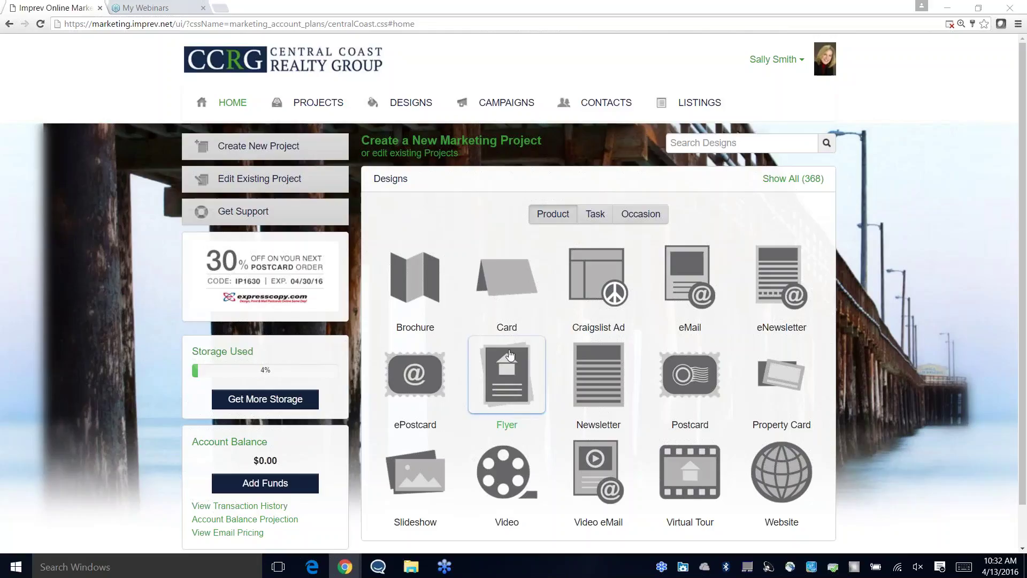
{"action": "scroll", "coordinate": [348, 428], "scroll_direction": "down", "scroll_amount": 1}
{"action": "left_click", "coordinate": [266, 439]}
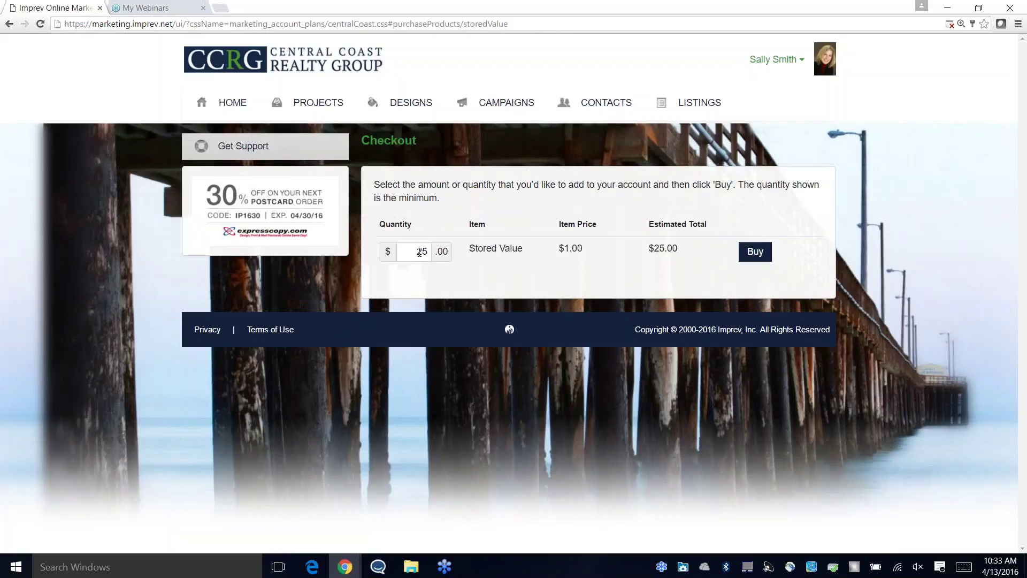
{"action": "double_click", "coordinate": [419, 252]}
{"action": "left_click", "coordinate": [437, 266]}
{"action": "left_click", "coordinate": [242, 104]}
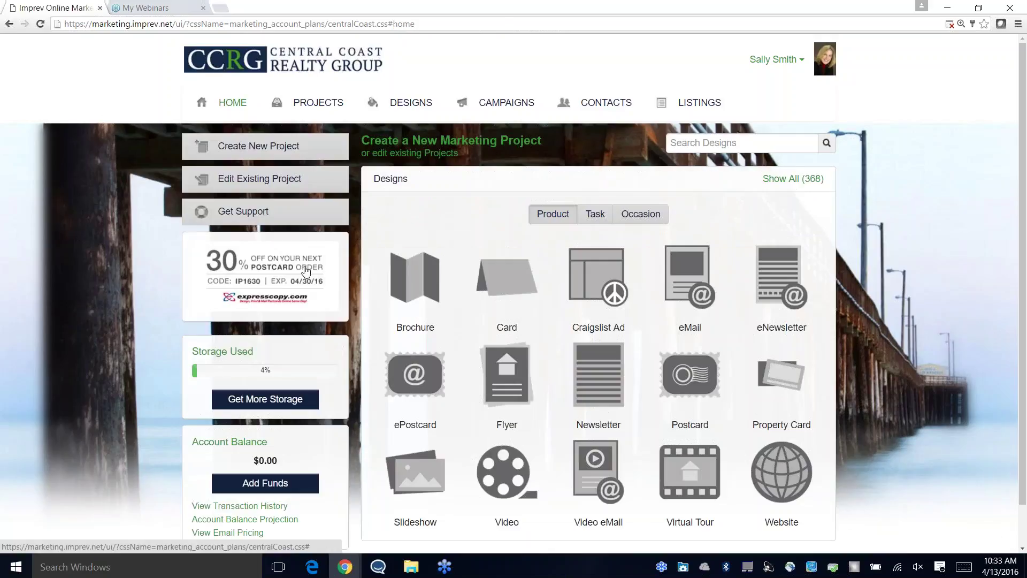
{"action": "scroll", "coordinate": [354, 467], "scroll_direction": "down", "scroll_amount": 1}
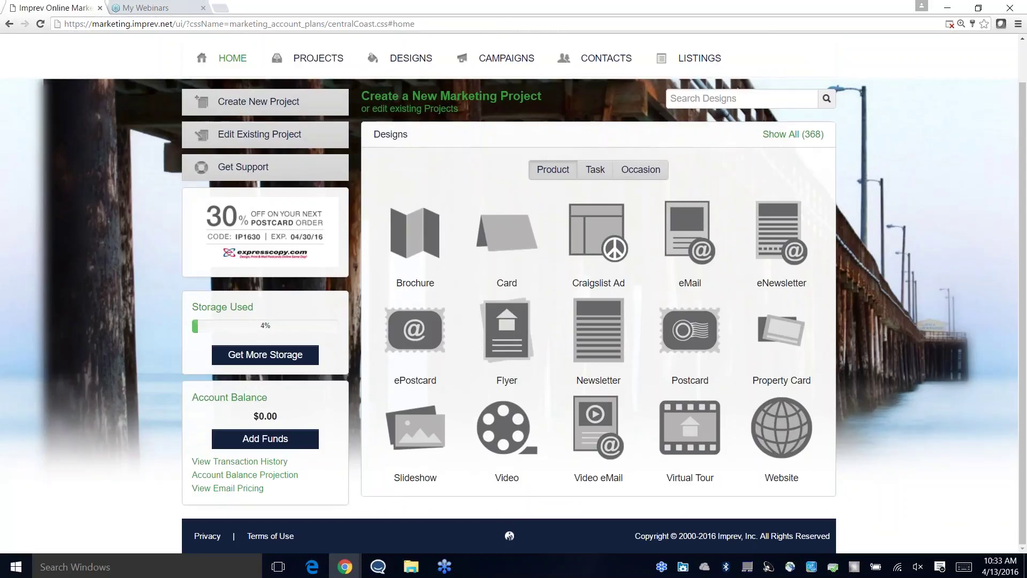
{"action": "left_click_drag", "start_coordinate": [266, 414], "coordinate": [261, 413]}
{"action": "left_click", "coordinate": [262, 415]}
Step: View the per-email pricing, then the Account Balance Projection reaching $-2.65 by 06/12/2016
{"action": "left_click", "coordinate": [229, 488]}
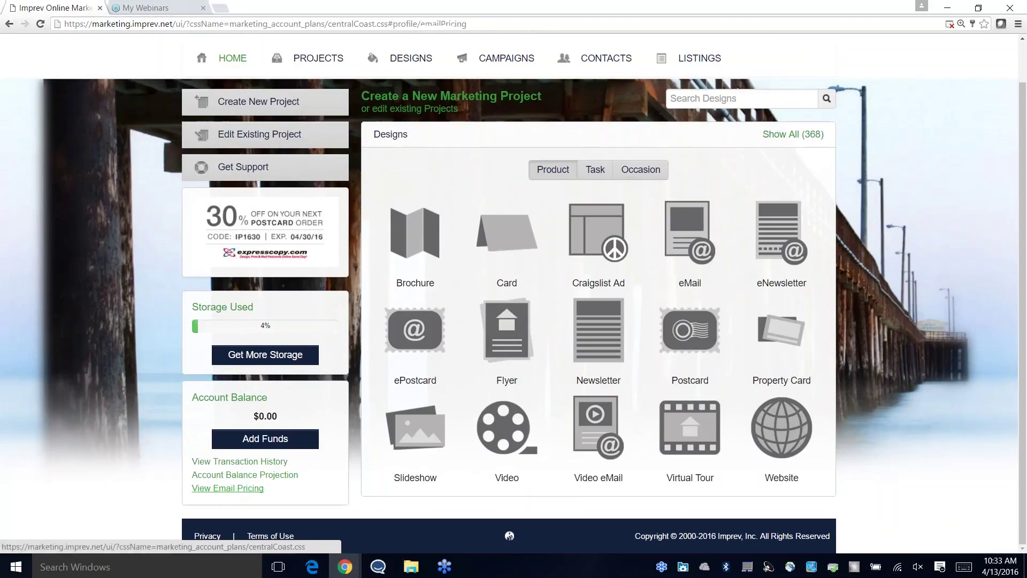
{"action": "left_click", "coordinate": [234, 485]}
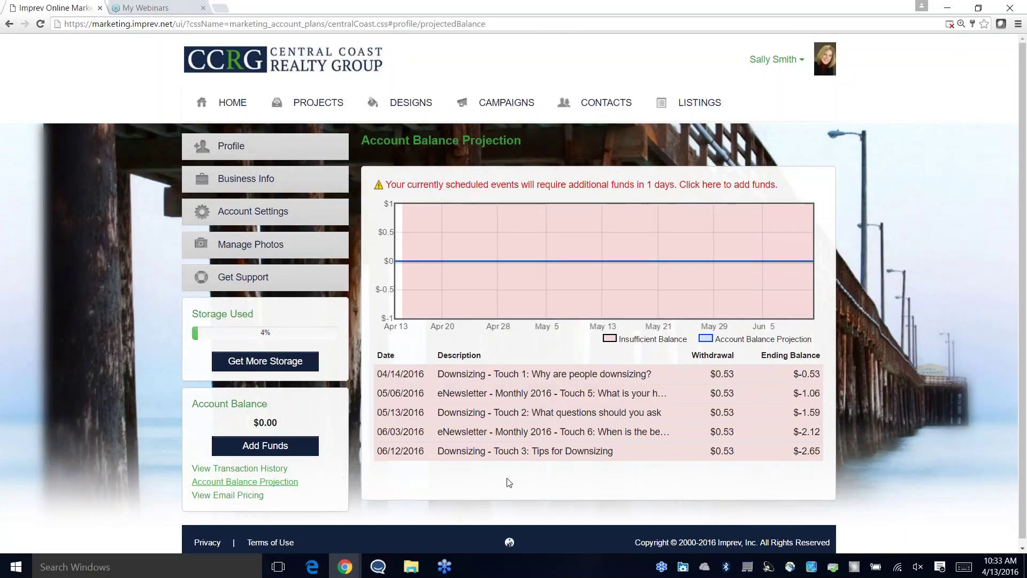
Step: Show the Account Balance Transaction History, which lists no transactions
{"action": "left_click", "coordinate": [272, 470]}
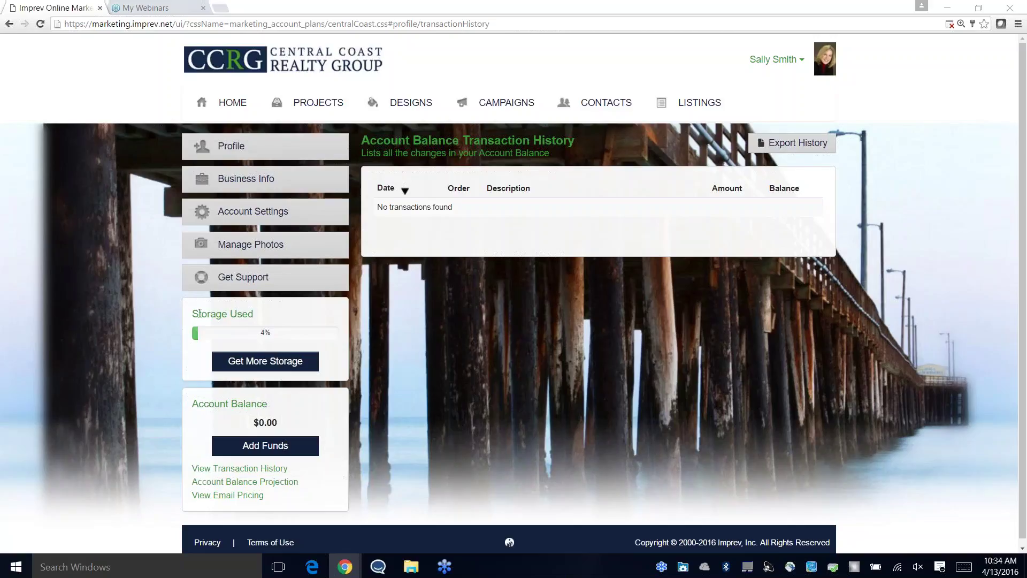
{"action": "mouse_move", "coordinate": [193, 315]}
{"action": "left_mouse_down"}
{"action": "mouse_move", "coordinate": [256, 320]}
{"action": "mouse_move", "coordinate": [195, 312]}
{"action": "left_mouse_up"}
{"action": "left_click", "coordinate": [256, 319]}
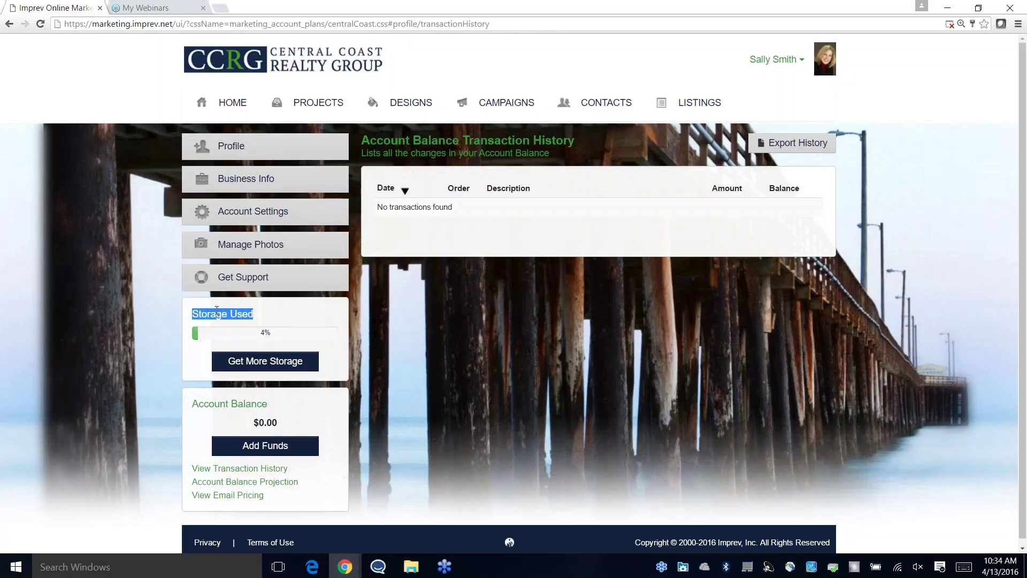
{"action": "left_click", "coordinate": [217, 309]}
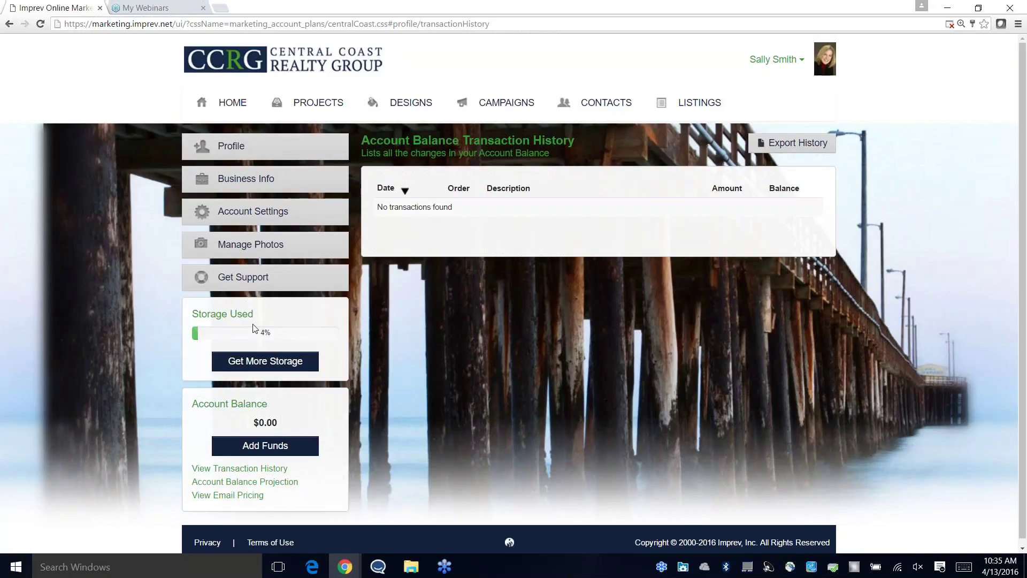
Step: From Projects, open the 1234 Main Street folder and its mobile Website project details
{"action": "mouse_move", "coordinate": [212, 339]}
{"action": "left_click", "coordinate": [336, 107]}
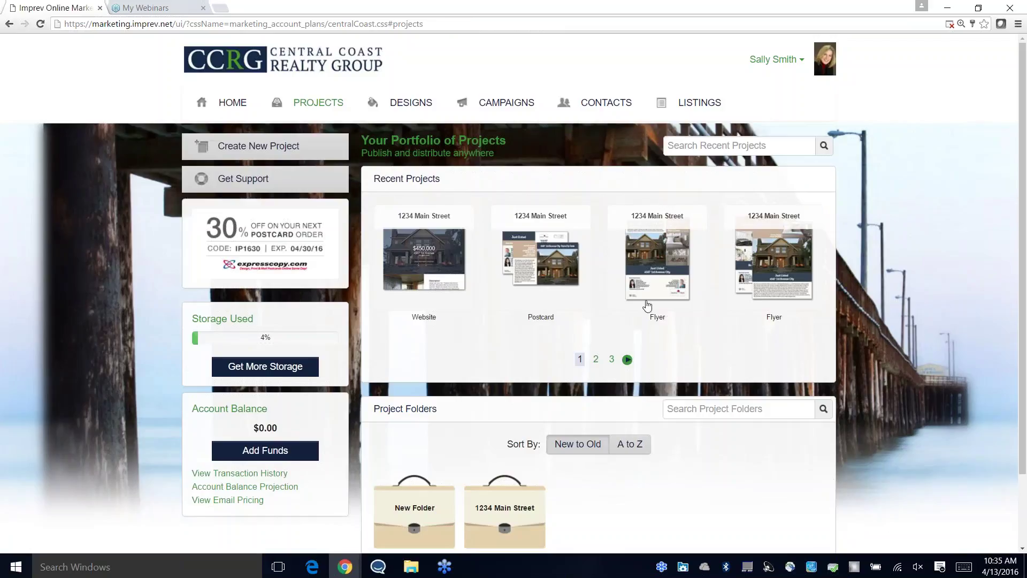
{"action": "left_click", "coordinate": [429, 504]}
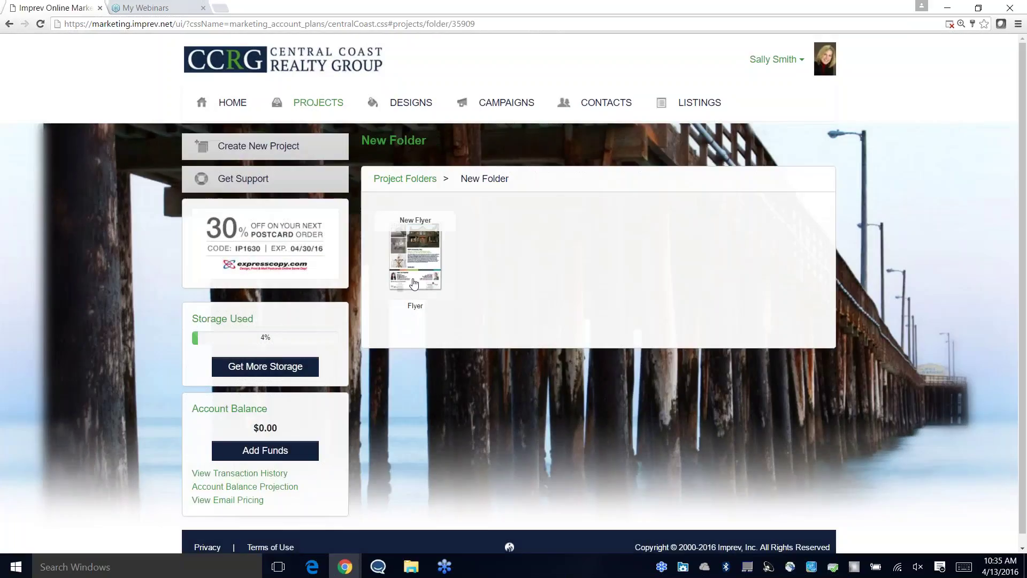
{"action": "left_click", "coordinate": [419, 180]}
{"action": "left_click", "coordinate": [508, 505]}
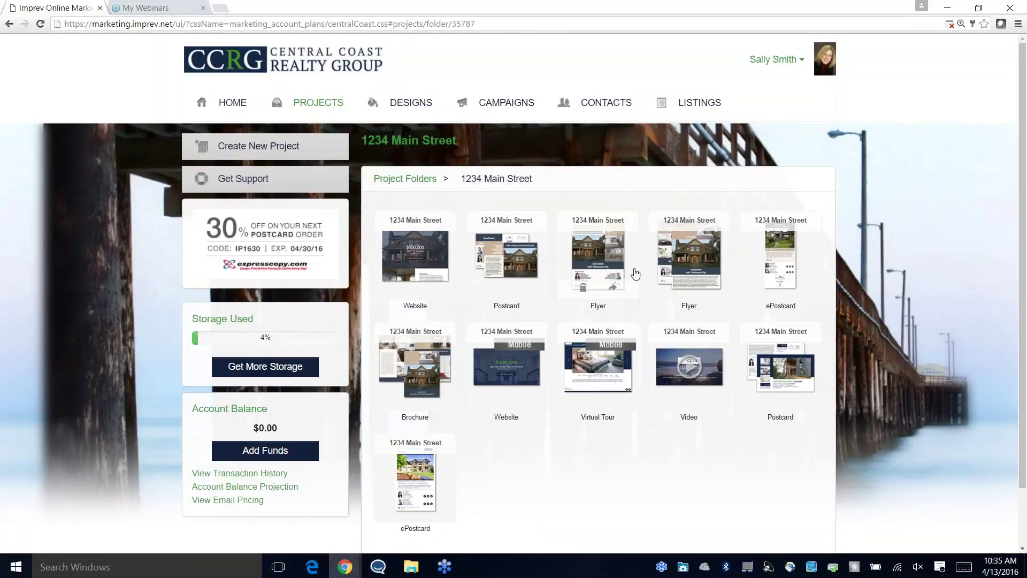
{"action": "scroll", "coordinate": [635, 274], "scroll_direction": "down", "scroll_amount": 2}
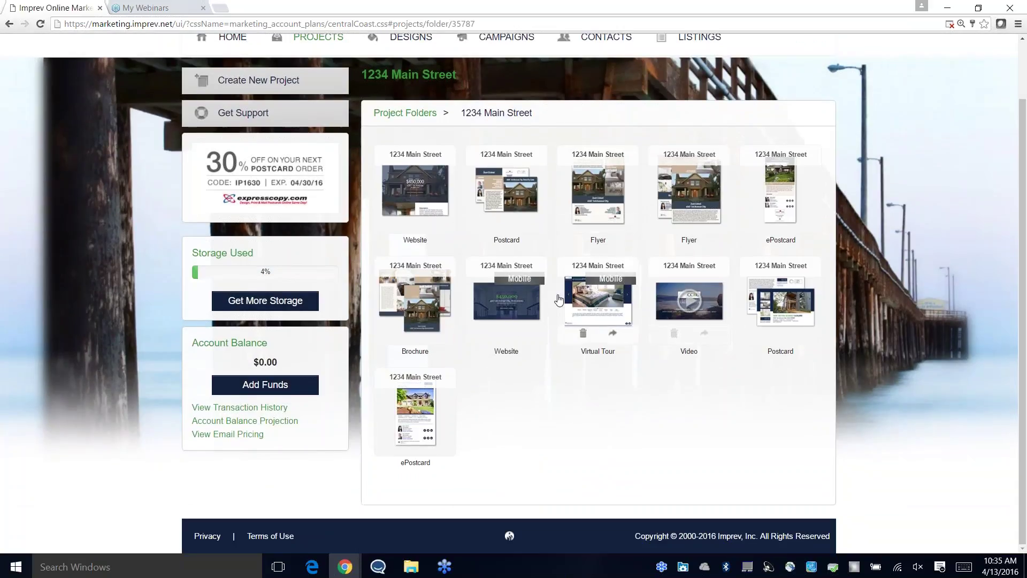
{"action": "left_click", "coordinate": [523, 301]}
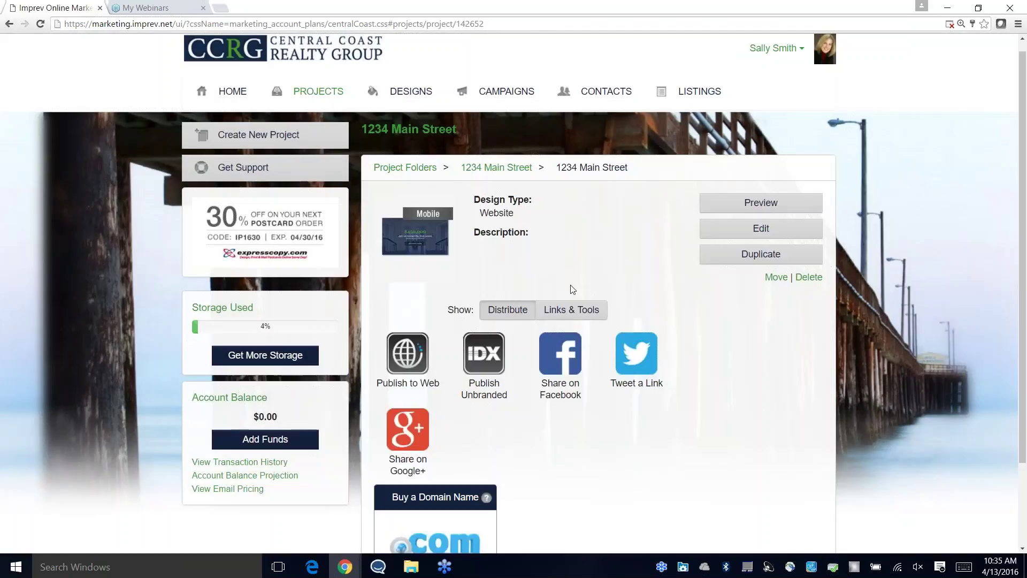
Step: Remove the hosted Web Page link under Links & Tools and confirm, dropping storage to 2%
{"action": "left_click", "coordinate": [567, 315]}
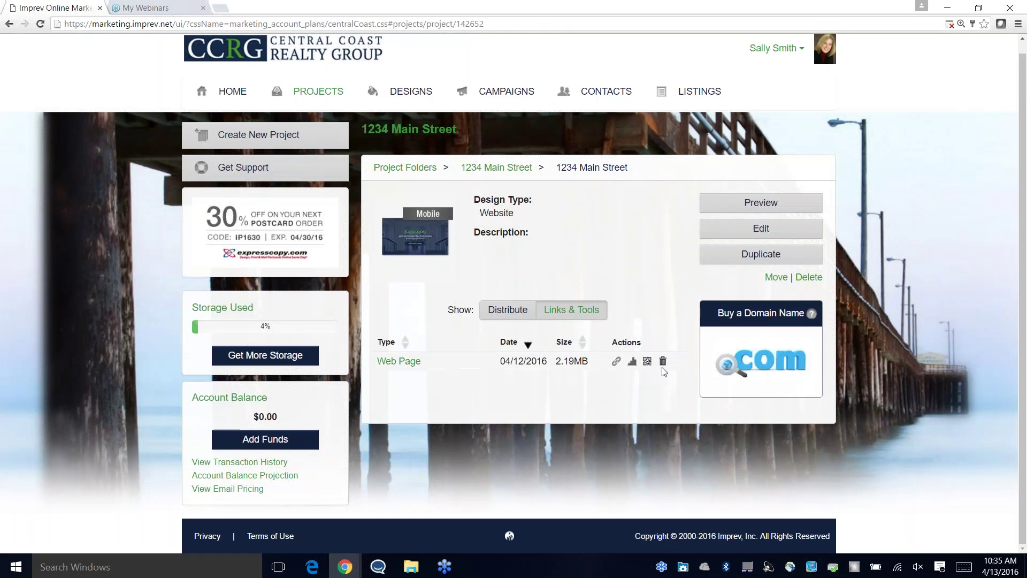
{"action": "left_click", "coordinate": [664, 364]}
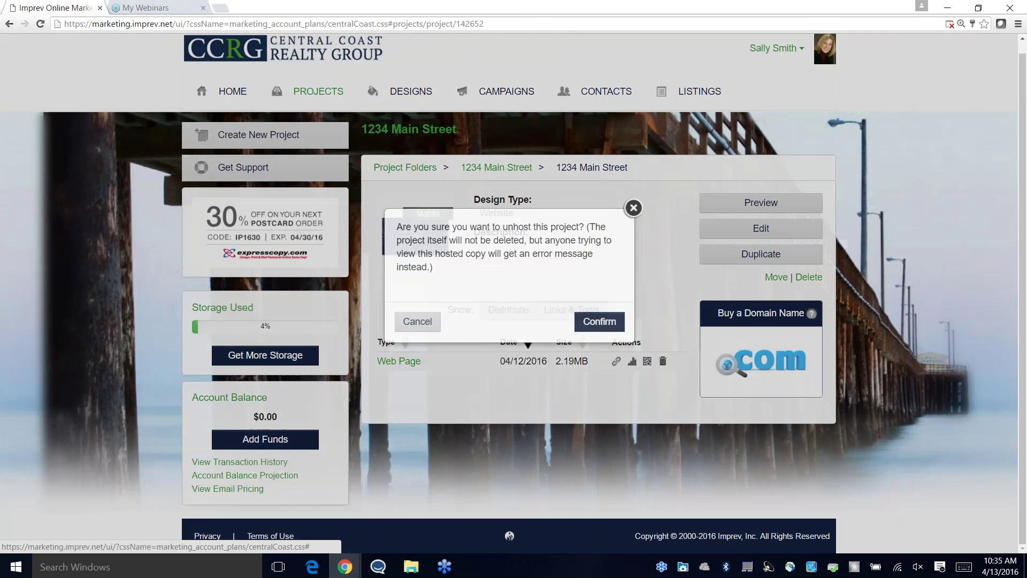
{"action": "left_click", "coordinate": [603, 345]}
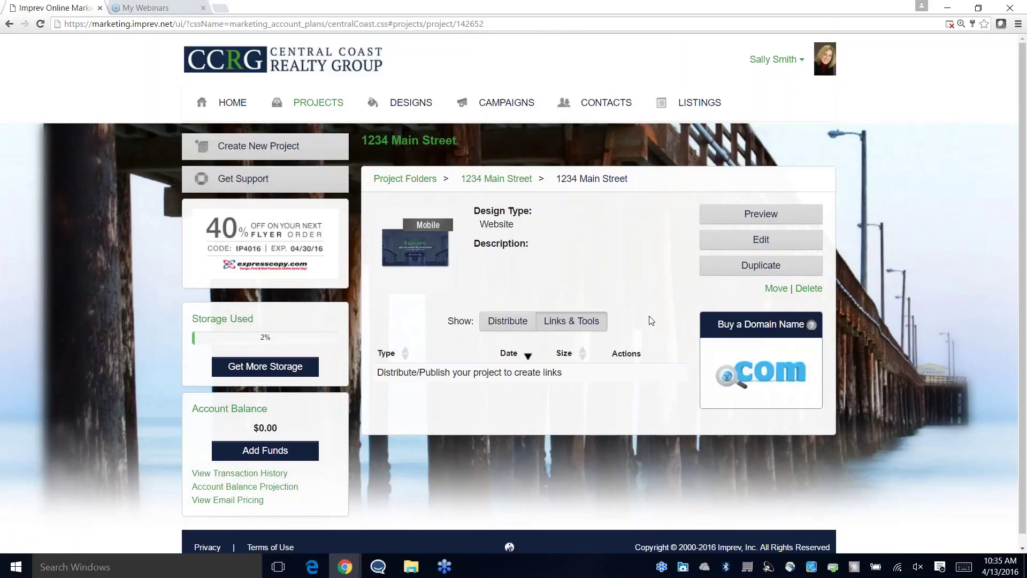
{"action": "mouse_move", "coordinate": [236, 312]}
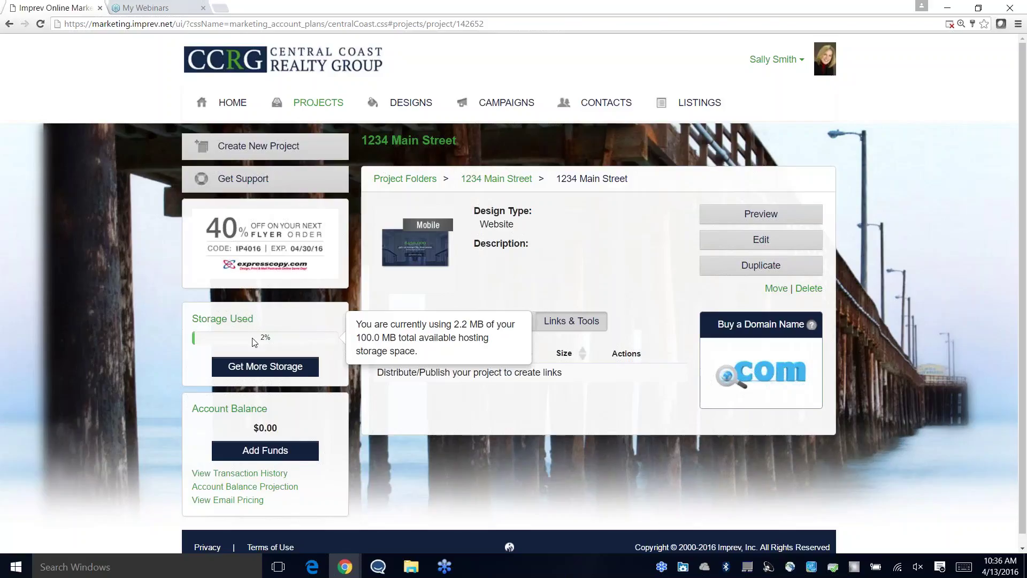
Step: Review the checkout offering 100 MB of hosting storage for 1 year at $29.00, then return Home
{"action": "left_click", "coordinate": [266, 367]}
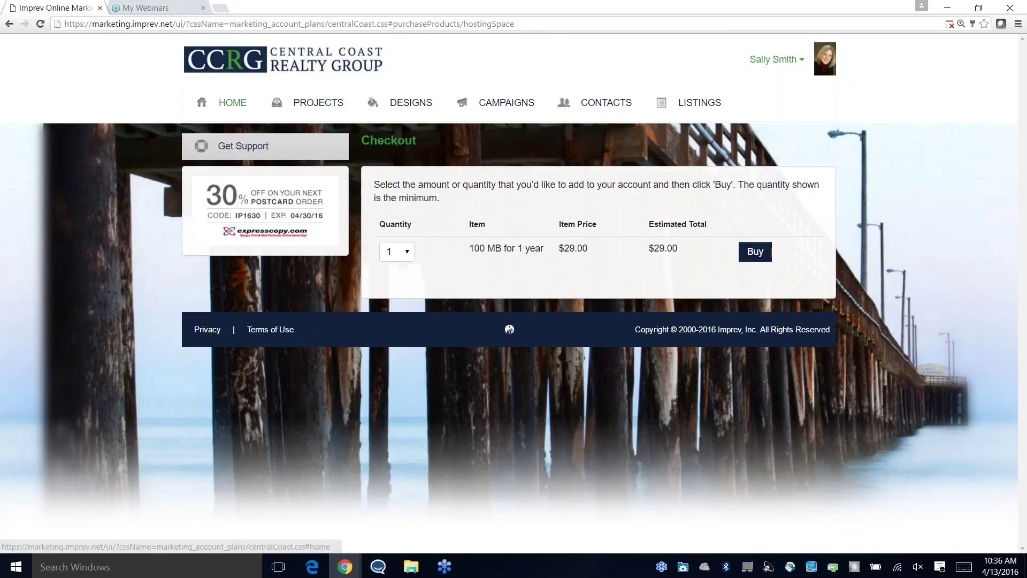
{"action": "left_click", "coordinate": [232, 102]}
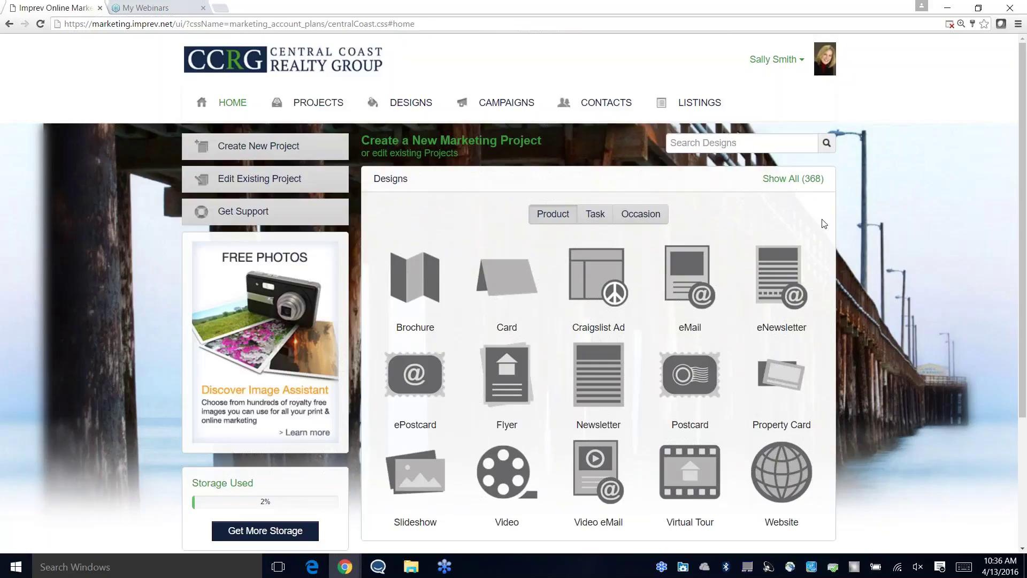
{"action": "scroll", "coordinate": [916, 258], "scroll_direction": "down", "scroll_amount": 1}
{"action": "scroll", "coordinate": [917, 258], "scroll_direction": "down", "scroll_amount": 1}
{"action": "scroll", "coordinate": [902, 259], "scroll_direction": "up", "scroll_amount": 1}
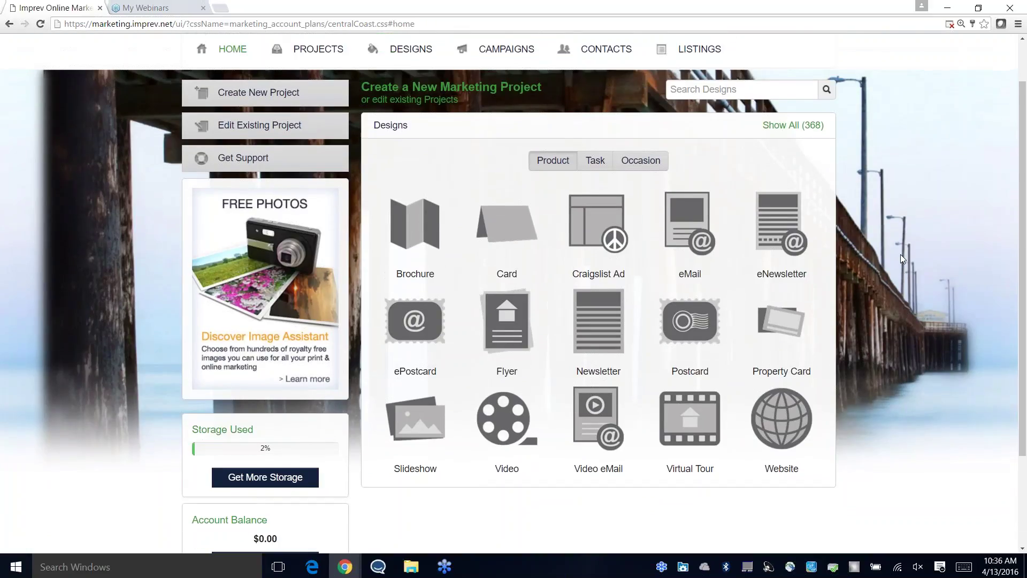